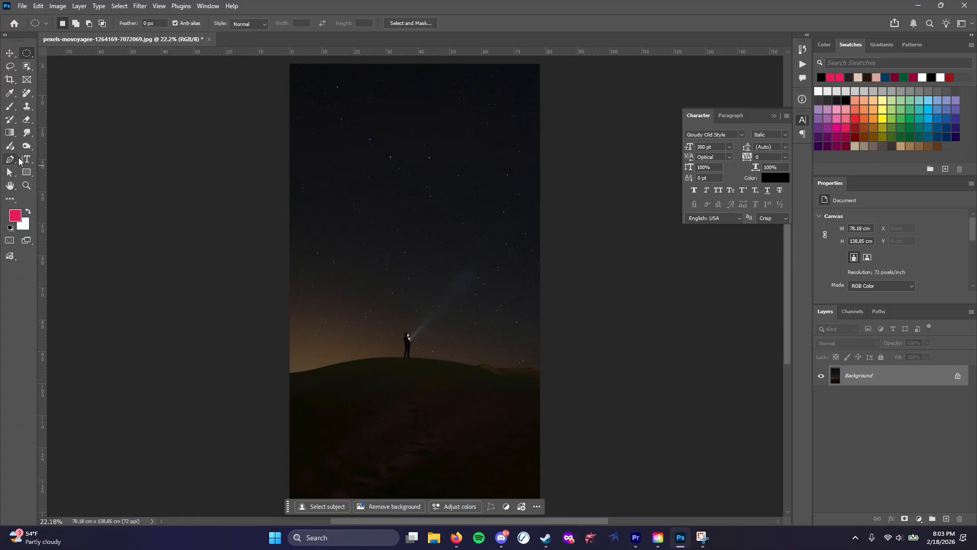
Create a horizontal paragraph text box across the middle of the night sky with the Horizontal Type tool
{"action": "left_click", "coordinate": [27, 159]}
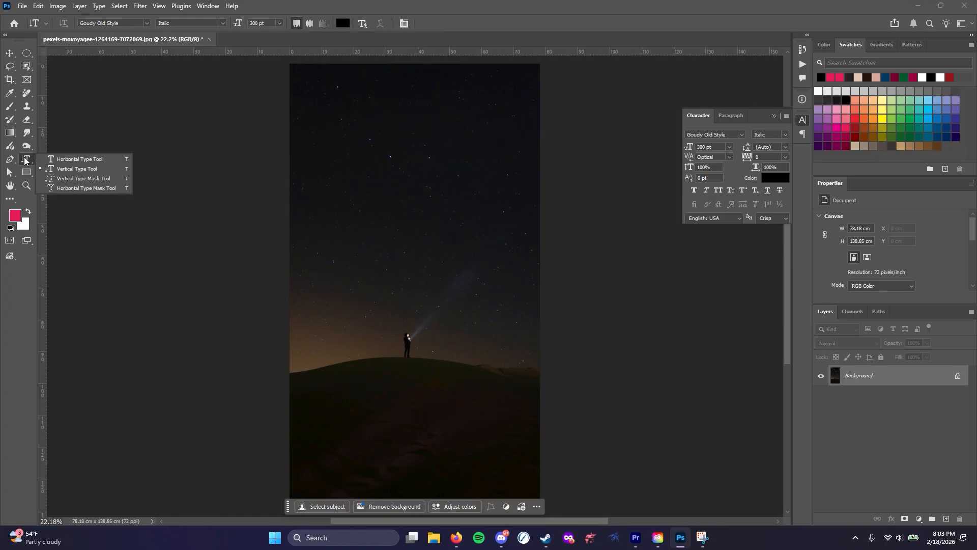
{"action": "left_click", "coordinate": [69, 159]}
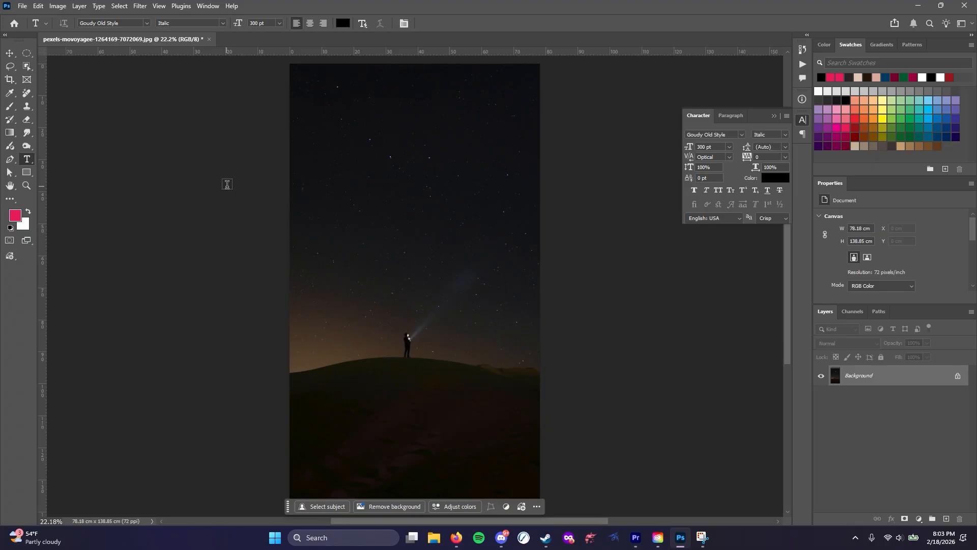
{"action": "left_click_drag", "start_coordinate": [320, 141], "coordinate": [514, 290]}
{"action": "left_click", "coordinate": [446, 253]}
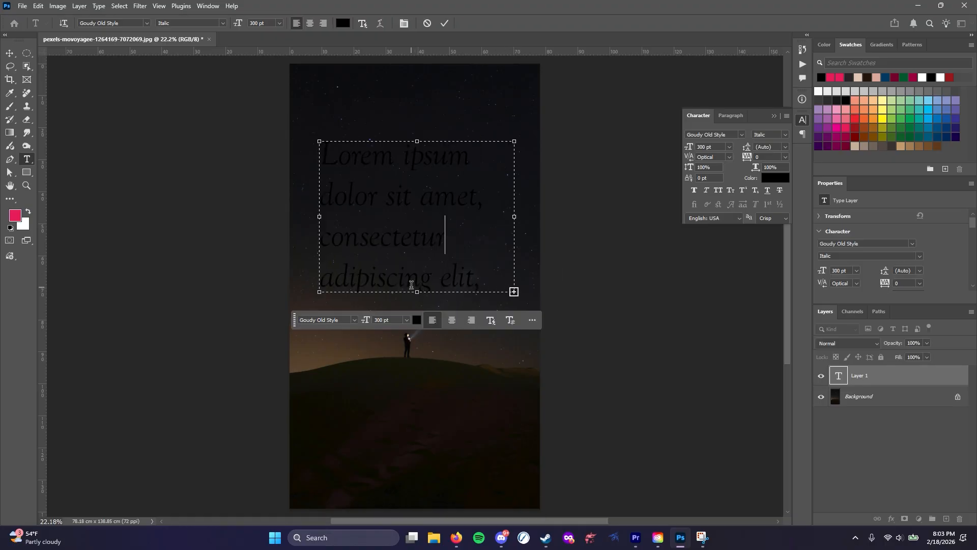
Set the placeholder paragraph's text color to white (ffffff) and commit the text
{"action": "left_click", "coordinate": [343, 23]}
{"action": "type", "text": "ffffff"}
{"action": "left_click", "coordinate": [771, 98]}
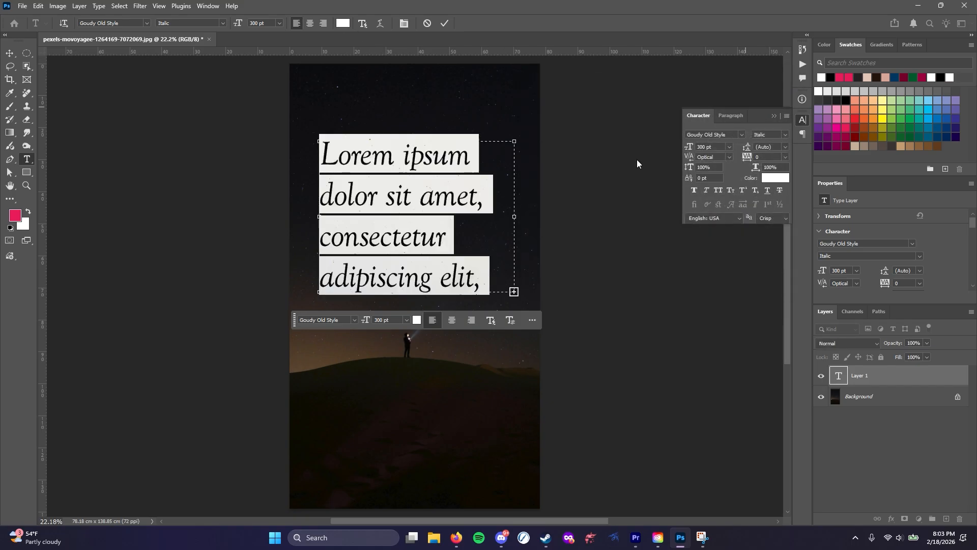
{"action": "left_click", "coordinate": [514, 250]}
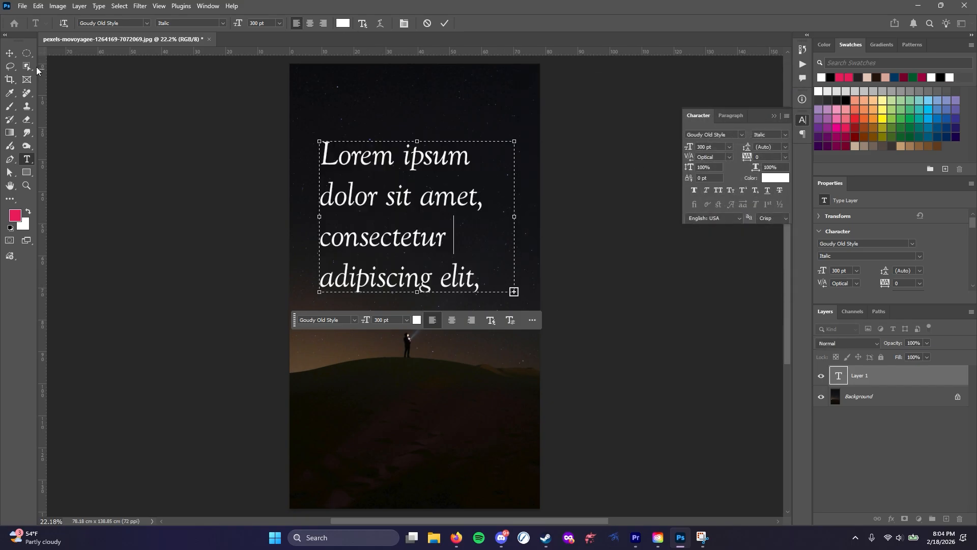
{"action": "left_click", "coordinate": [27, 54]}
Add a single horizontal line of text reading "Text line" on the dark hill below the standing figure
{"action": "left_click", "coordinate": [28, 160]}
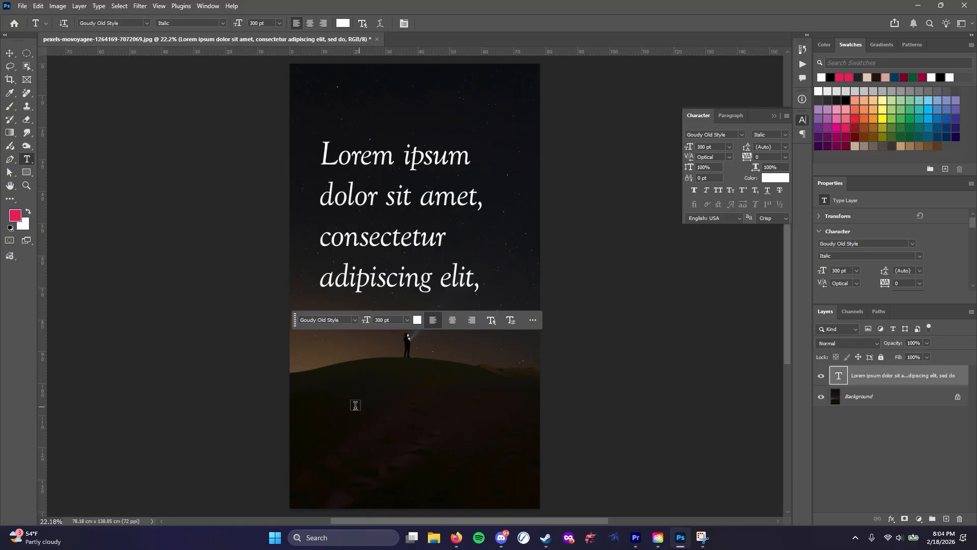
{"action": "left_click", "coordinate": [329, 402]}
{"action": "type", "text": "Text line"}
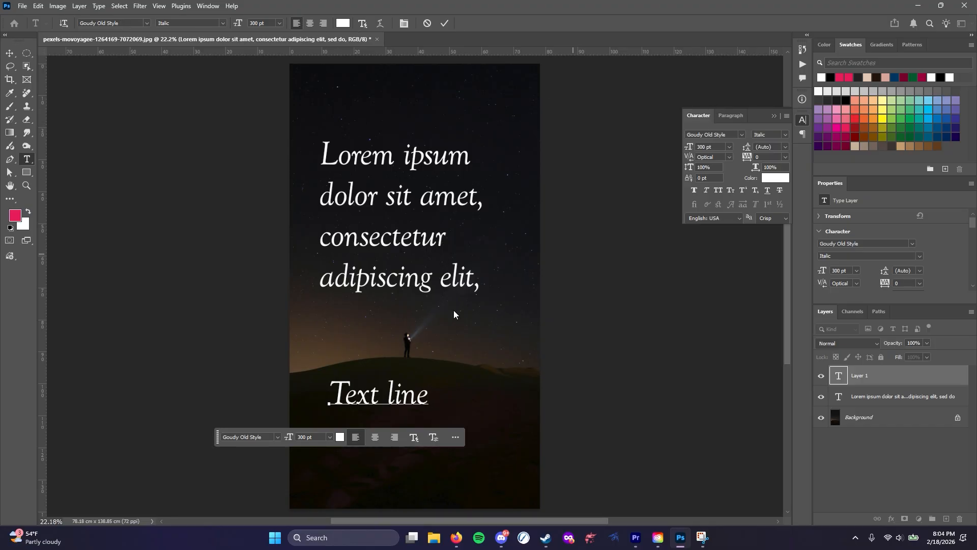
Try to change the font of "Text line" to 8 Heavy
{"action": "left_click", "coordinate": [277, 437]}
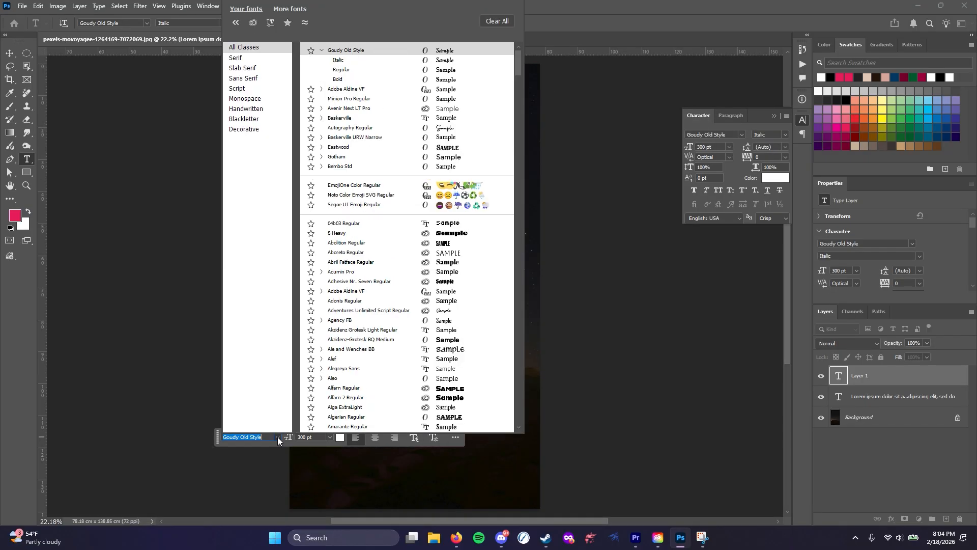
{"action": "left_click", "coordinate": [395, 238]}
{"action": "left_click", "coordinate": [393, 400]}
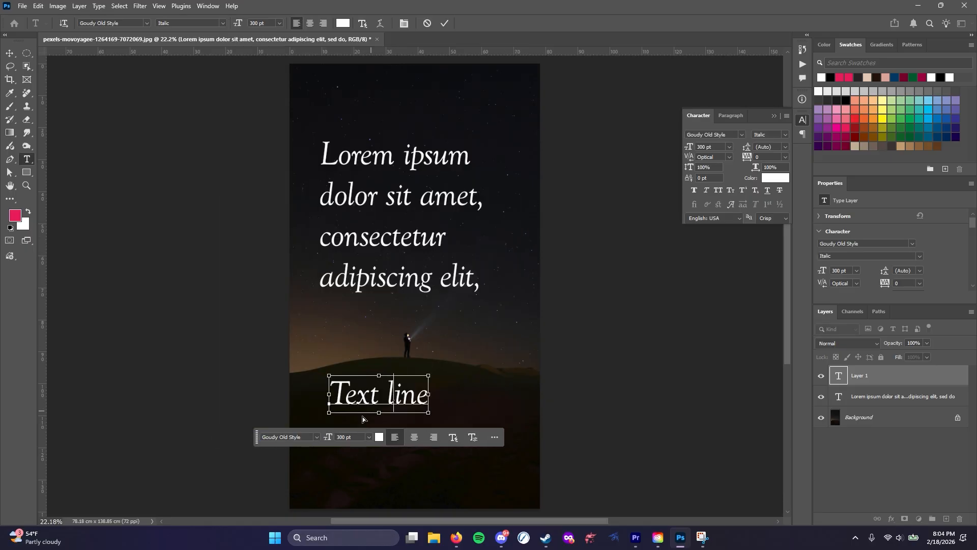
Change the font of all the characters in "Text line" to Alef and commit the text
{"action": "key", "text": "ctrl+a"}
{"action": "left_click", "coordinate": [315, 436]}
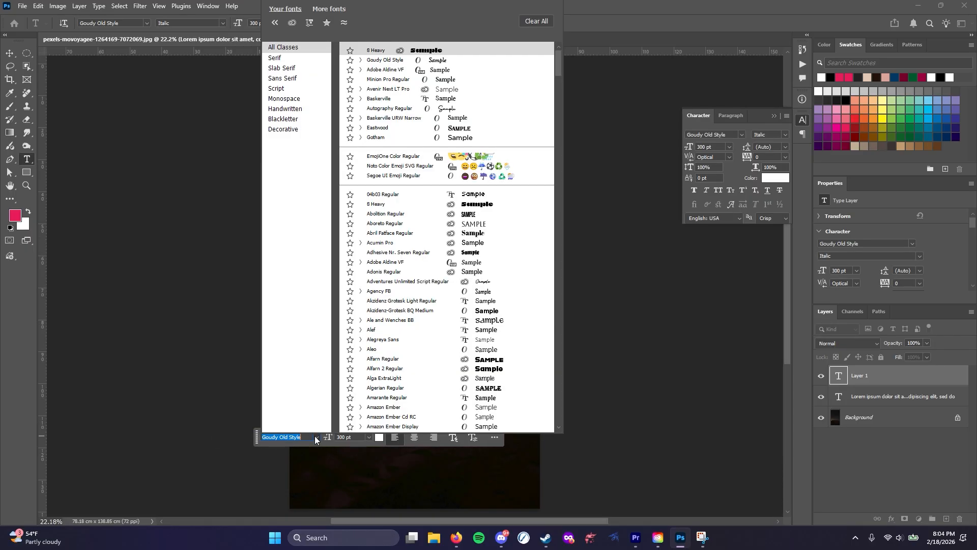
{"action": "left_click", "coordinate": [391, 331]}
{"action": "left_click", "coordinate": [393, 393]}
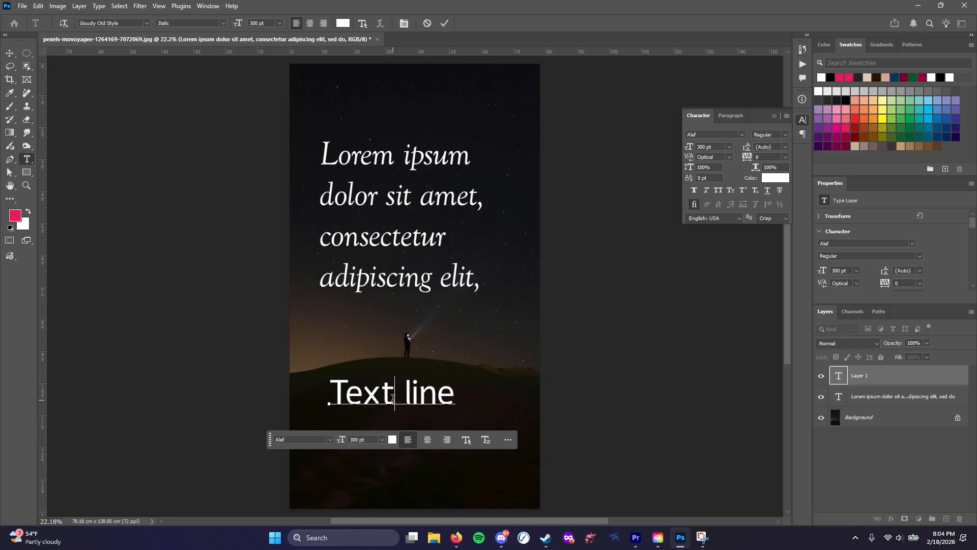
{"action": "left_click", "coordinate": [507, 375]}
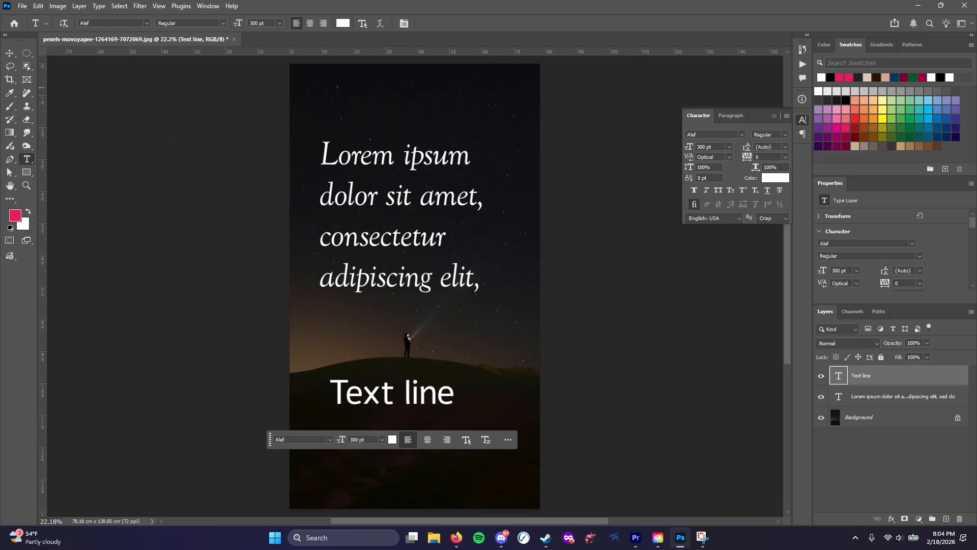
Move the Lorem ipsum paragraph higher up in the sky with the Move tool
{"action": "left_click", "coordinate": [11, 53]}
{"action": "left_click", "coordinate": [414, 183]}
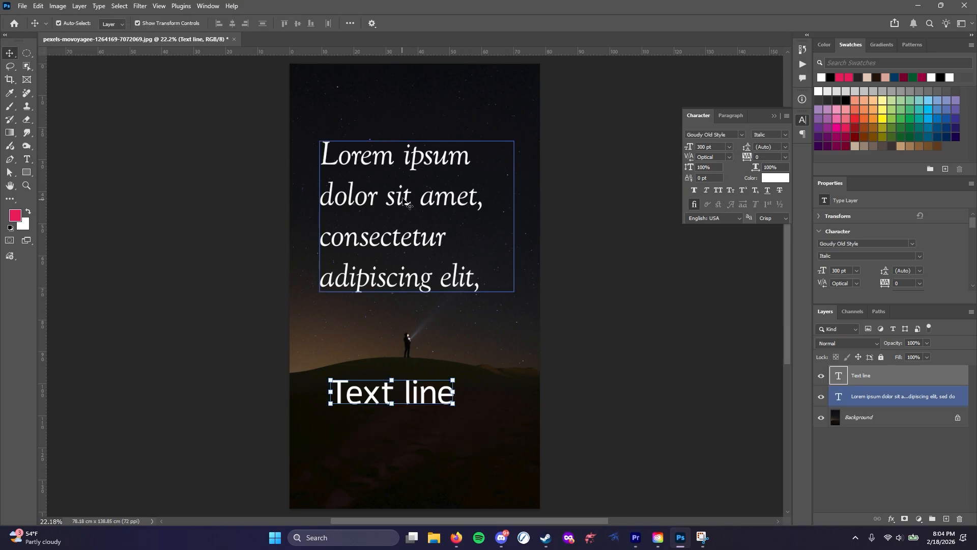
{"action": "left_click_drag", "start_coordinate": [403, 198], "coordinate": [401, 156]}
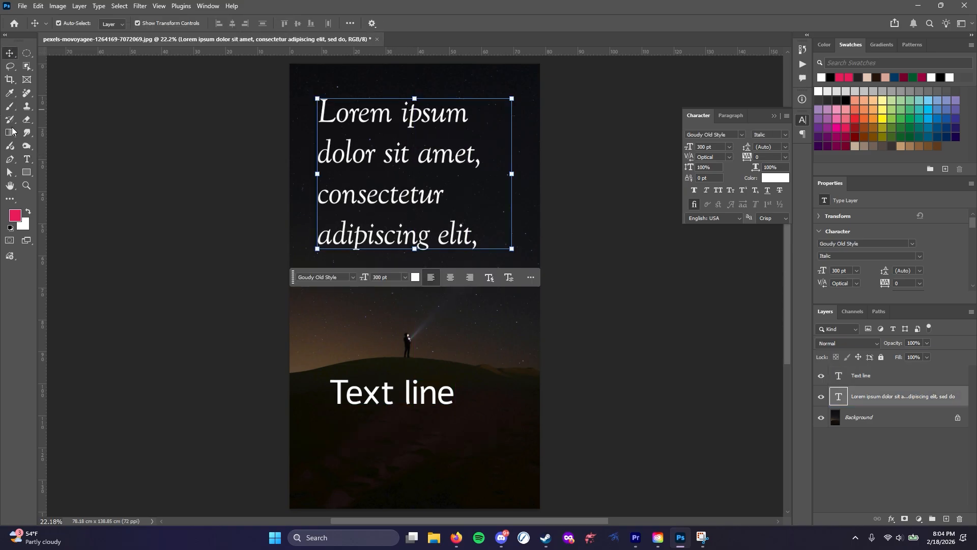
Select the two text layers in turn and highlight the characters of the paragraph and of "Text line"
{"action": "left_click", "coordinate": [27, 159]}
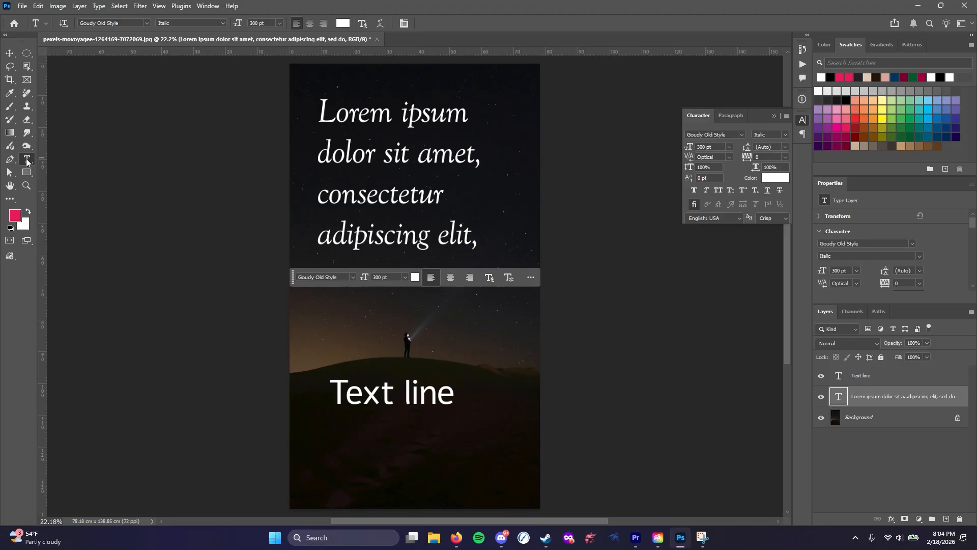
{"action": "left_click", "coordinate": [865, 377]}
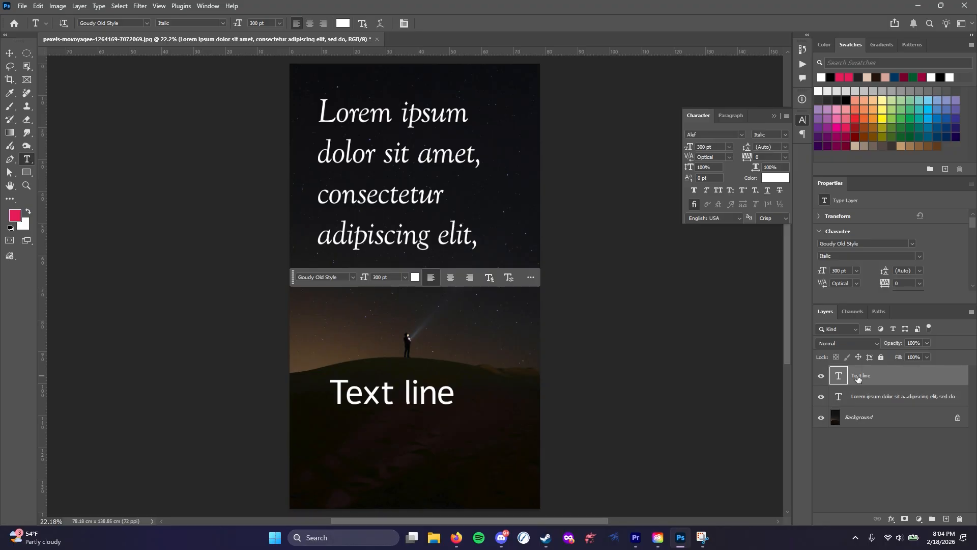
{"action": "left_click", "coordinate": [859, 398]}
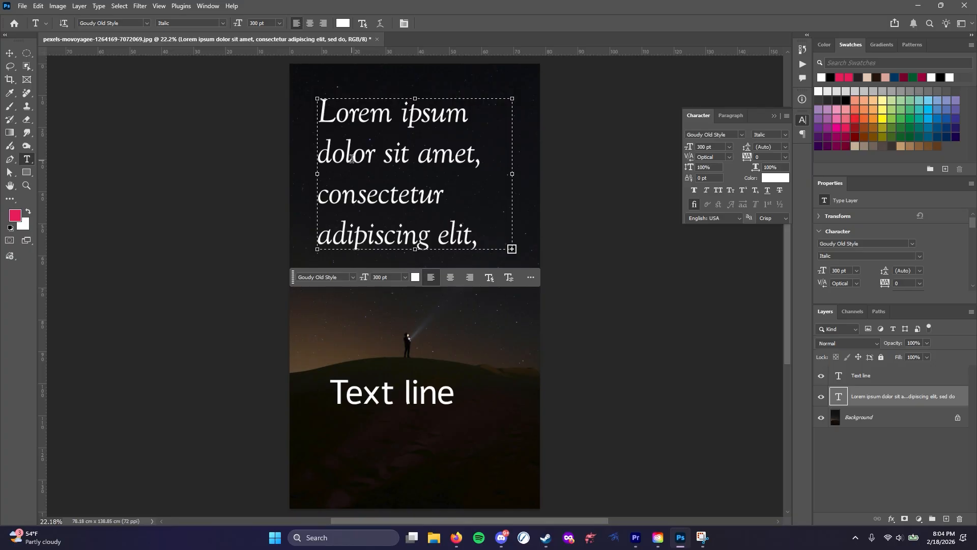
{"action": "left_click_drag", "start_coordinate": [325, 114], "coordinate": [491, 238]}
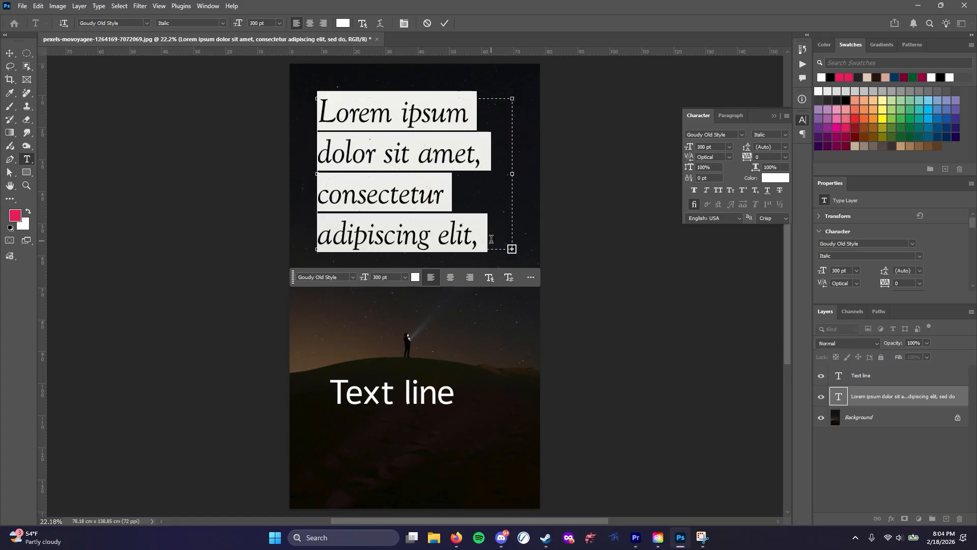
{"action": "left_click", "coordinate": [379, 177]}
{"action": "left_click_drag", "start_coordinate": [347, 392], "coordinate": [447, 393]}
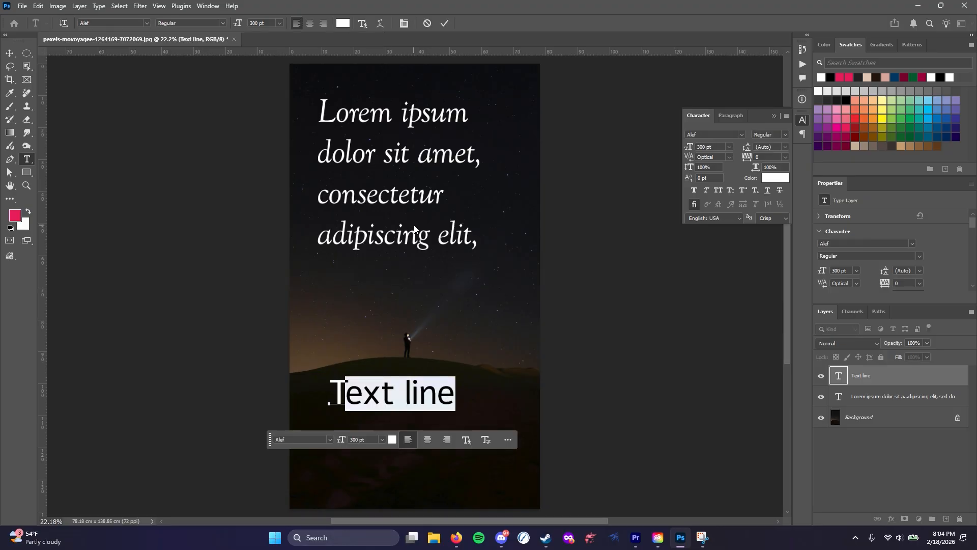
Replace the visible Lorem ipsum lines of the paragraph with "Let's change the text in here!" and commit the text
{"action": "left_click", "coordinate": [351, 153]}
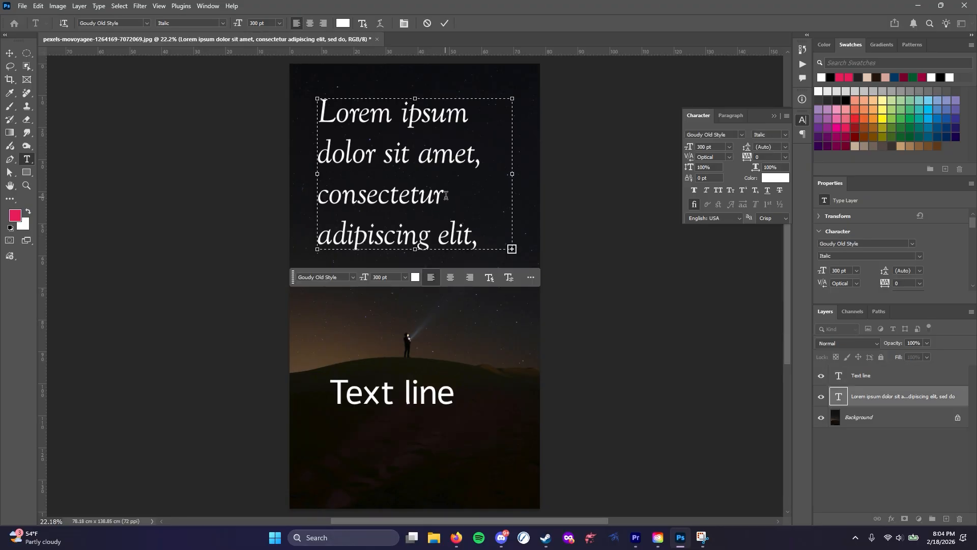
{"action": "left_click_drag", "start_coordinate": [489, 237], "coordinate": [307, 109]}
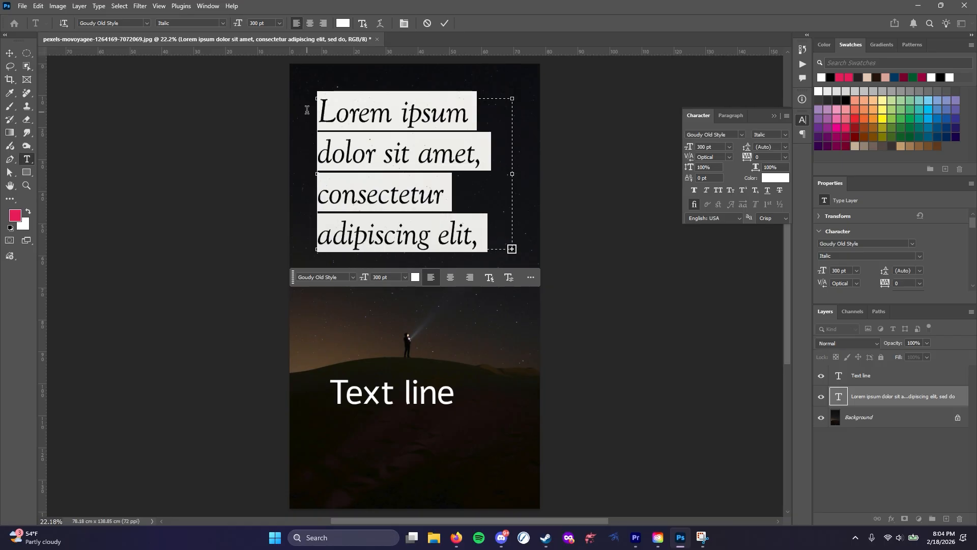
{"action": "type", "text": "Let's change"}
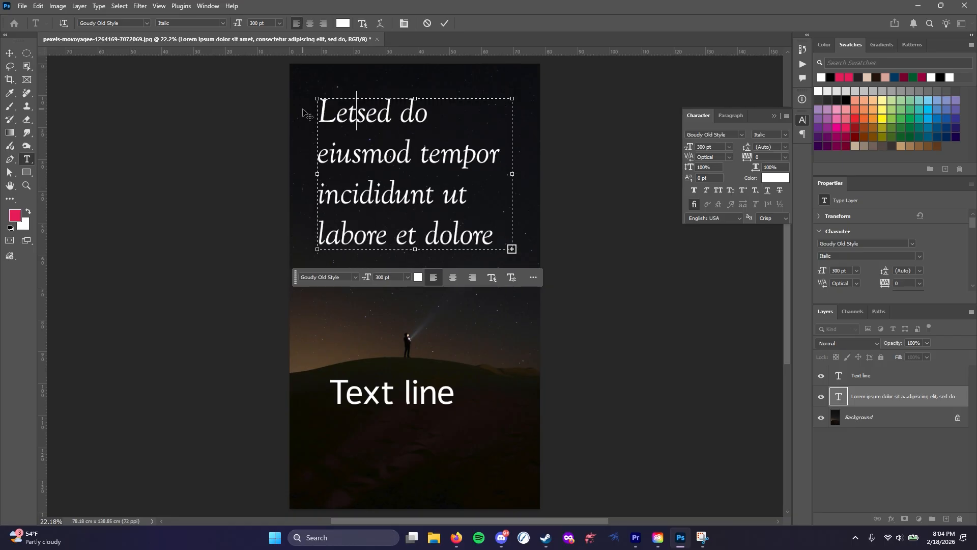
{"action": "type", "text": " t"}
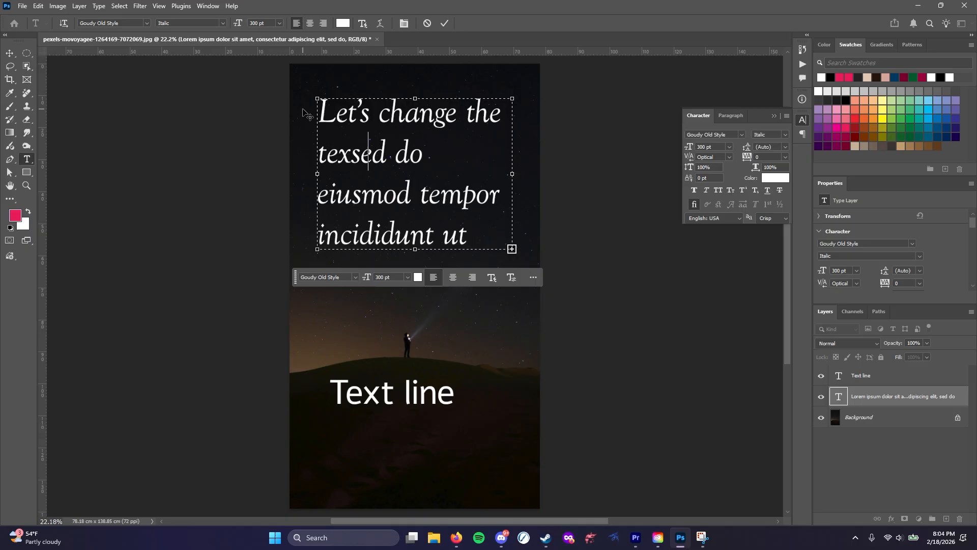
{"action": "type", "text": "he text in here!"}
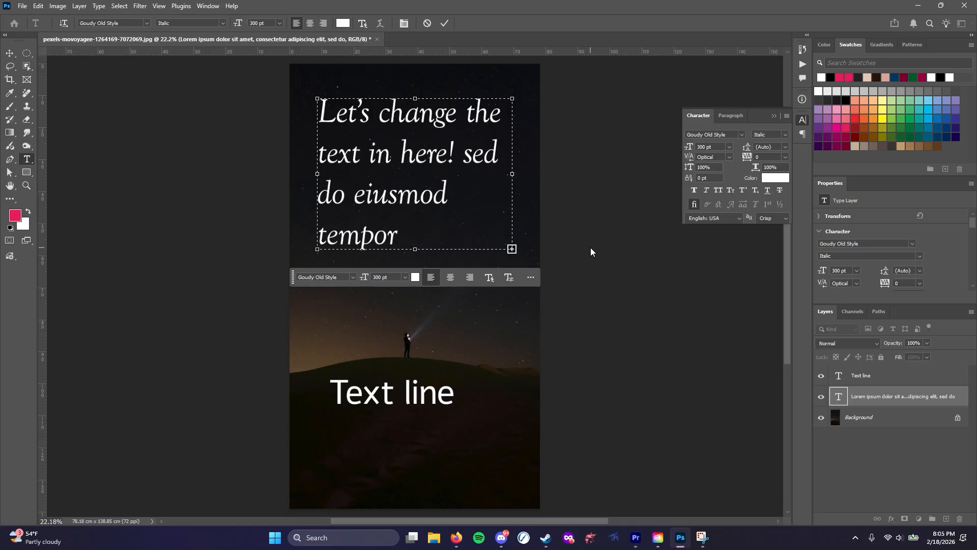
{"action": "left_click", "coordinate": [576, 231]}
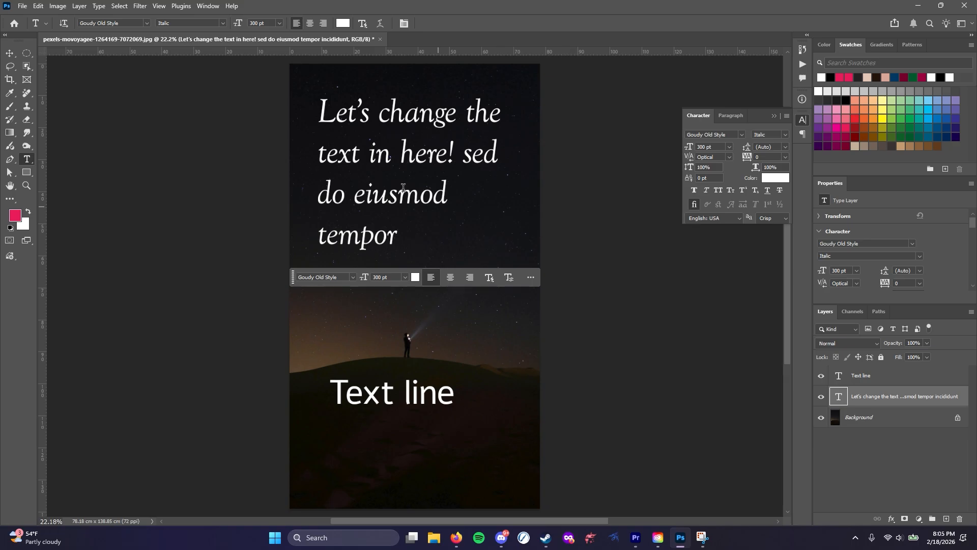
Extend the paragraph's text box downward to the head of the standing figure and slightly adjust its upper corners
{"action": "left_click", "coordinate": [382, 170]}
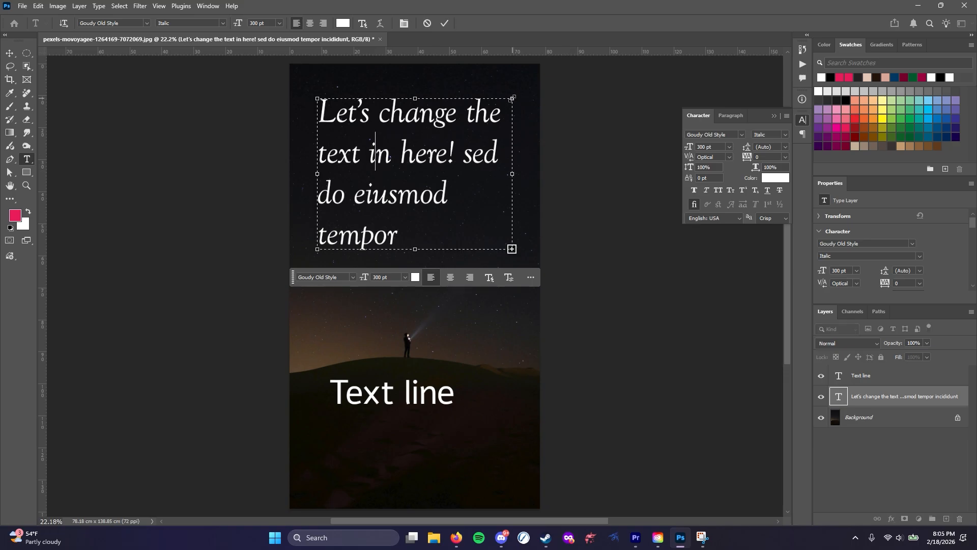
{"action": "mouse_move", "coordinate": [513, 98]}
{"action": "left_mouse_down"}
{"action": "mouse_move", "coordinate": [513, 152]}
{"action": "mouse_move", "coordinate": [512, 91]}
{"action": "mouse_move", "coordinate": [512, 101]}
{"action": "left_mouse_up"}
{"action": "left_click_drag", "start_coordinate": [415, 249], "coordinate": [415, 331]}
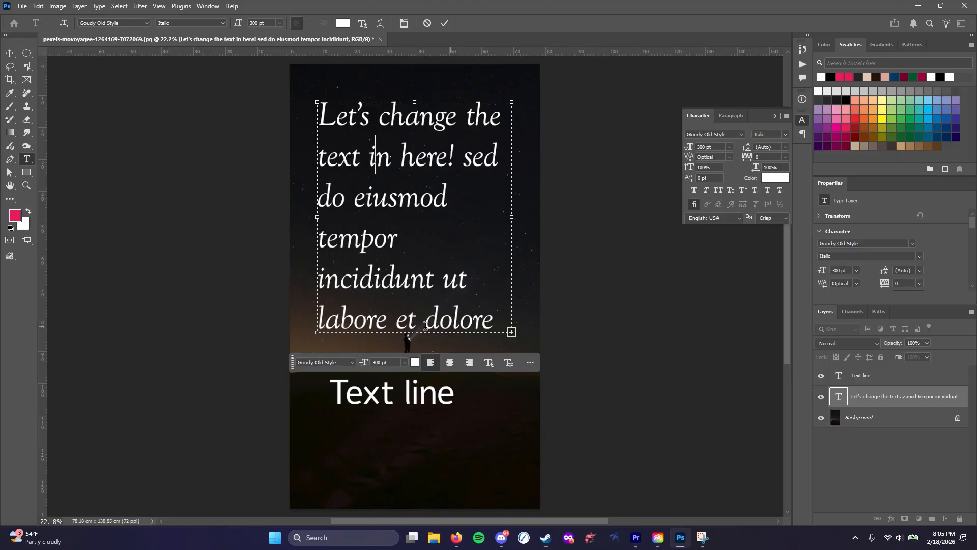
{"action": "mouse_move", "coordinate": [317, 102]}
{"action": "left_mouse_down"}
{"action": "mouse_move", "coordinate": [382, 203]}
{"action": "mouse_move", "coordinate": [329, 140]}
{"action": "mouse_move", "coordinate": [316, 97]}
{"action": "left_mouse_up"}
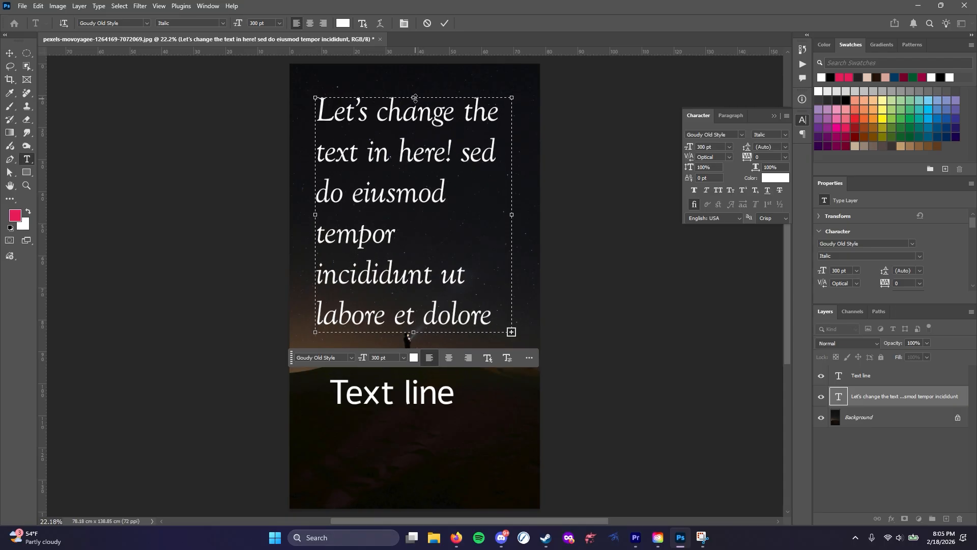
Lower the upper edge of the paragraph's text box to mid-sky, try rotating the box, and commit the text
{"action": "left_click_drag", "start_coordinate": [414, 97], "coordinate": [420, 186]}
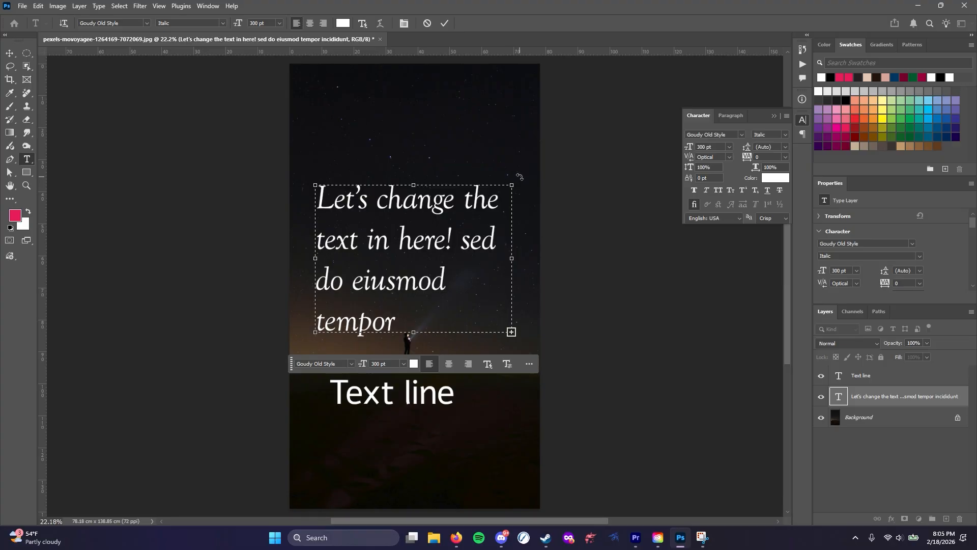
{"action": "left_click_drag", "start_coordinate": [519, 177], "coordinate": [497, 188]}
{"action": "left_click", "coordinate": [517, 128]}
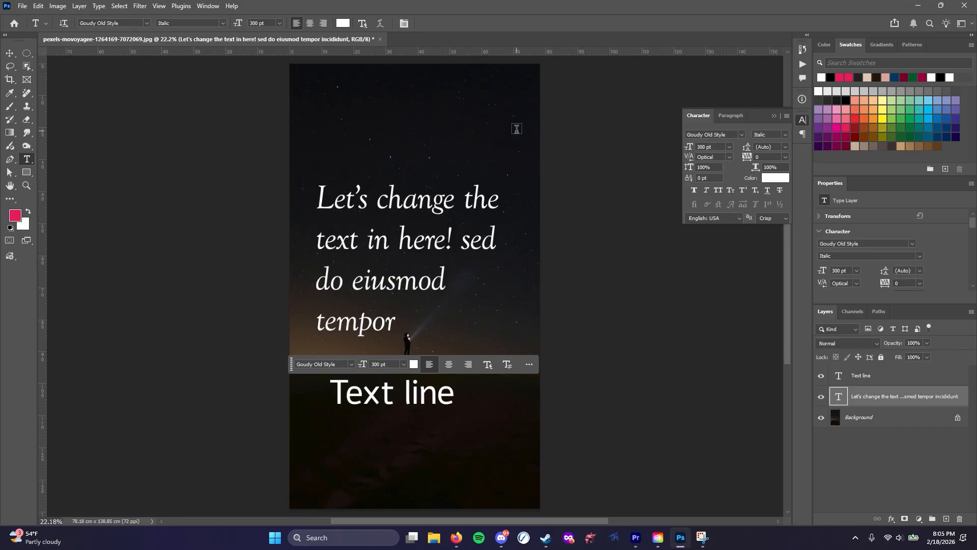
Add the vertical text "Broken Hearts" with the Vertical Type tool and place it along the photo's left edge
{"action": "right_click", "coordinate": [28, 159]}
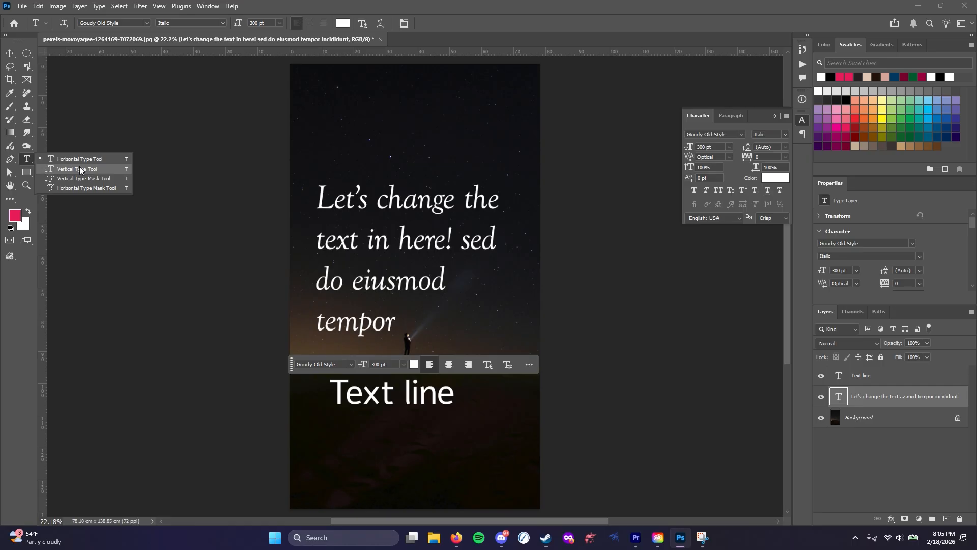
{"action": "left_click", "coordinate": [92, 167]}
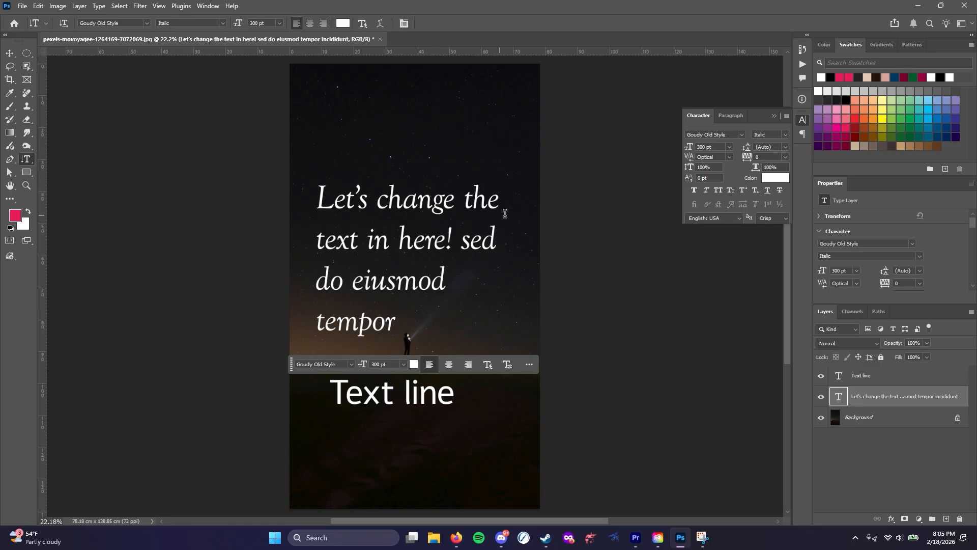
{"action": "left_click", "coordinate": [507, 106]}
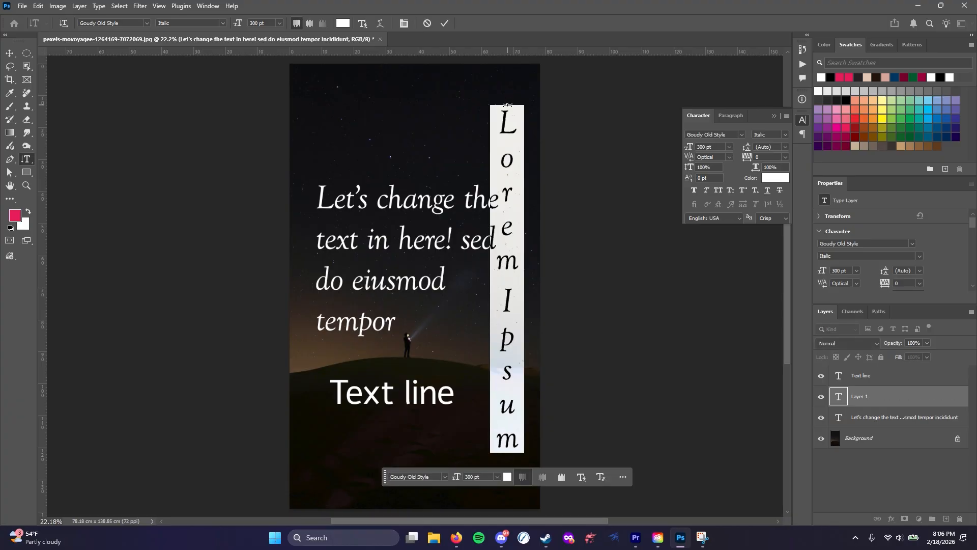
{"action": "type", "text": "Boo"}
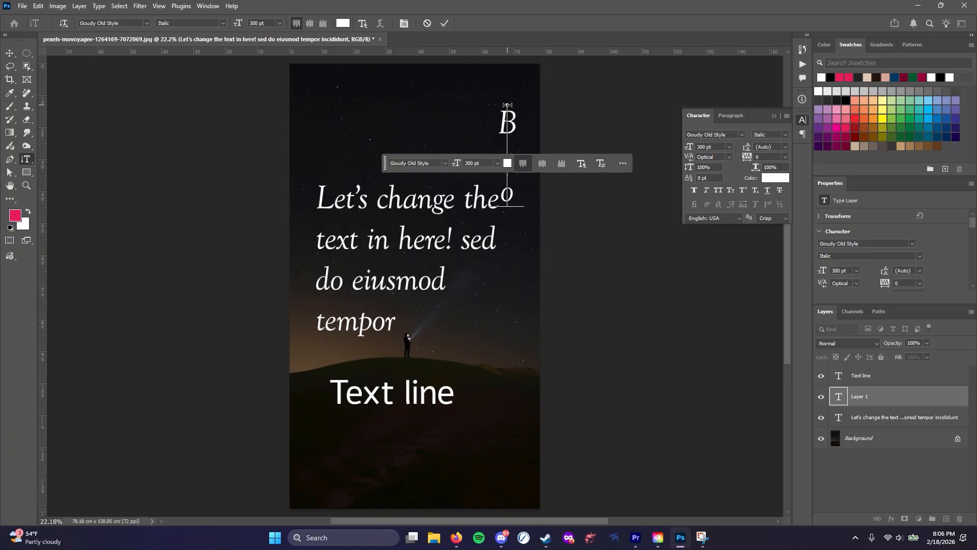
{"action": "type", "text": "ken"}
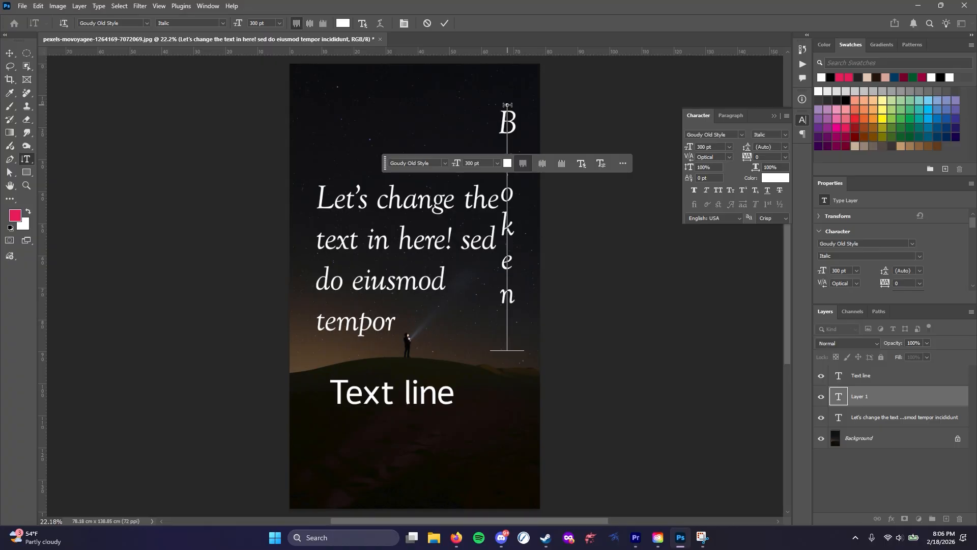
{"action": "type", "text": "Hearts"}
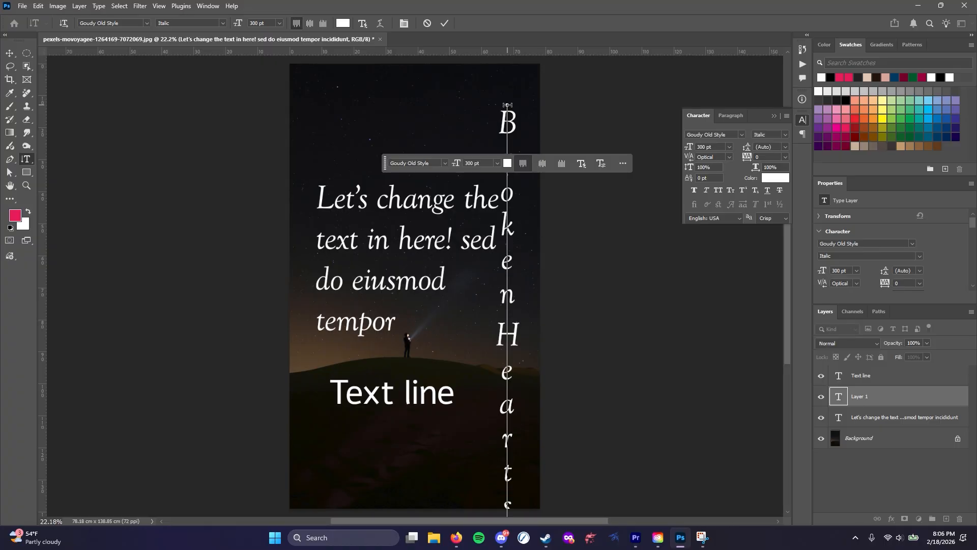
{"action": "key", "text": "ctrl"}
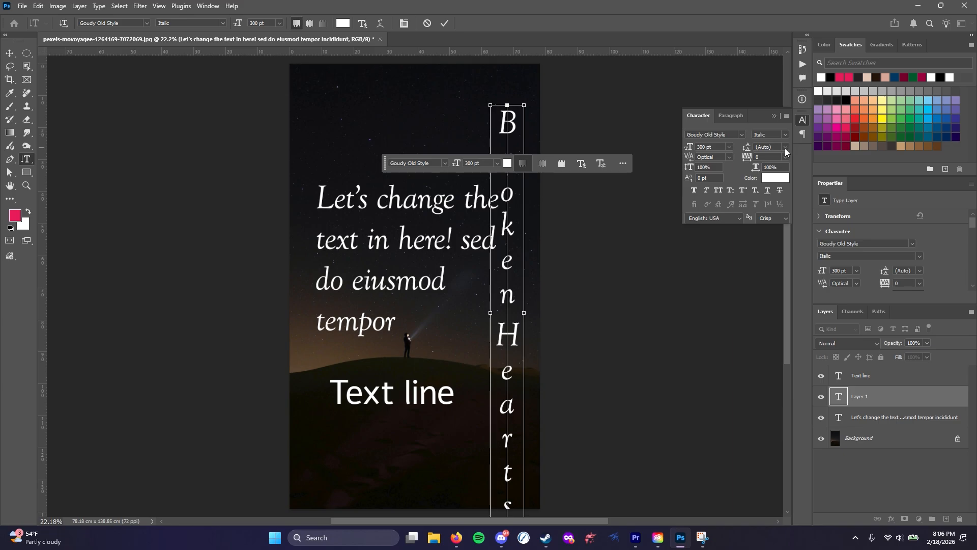
{"action": "left_click", "coordinate": [10, 53]}
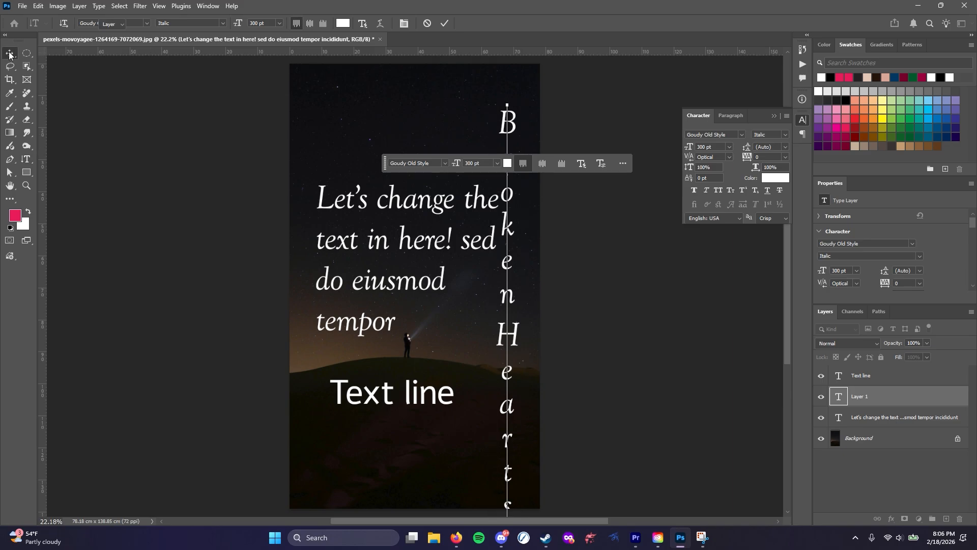
{"action": "left_click_drag", "start_coordinate": [503, 337], "coordinate": [314, 311]}
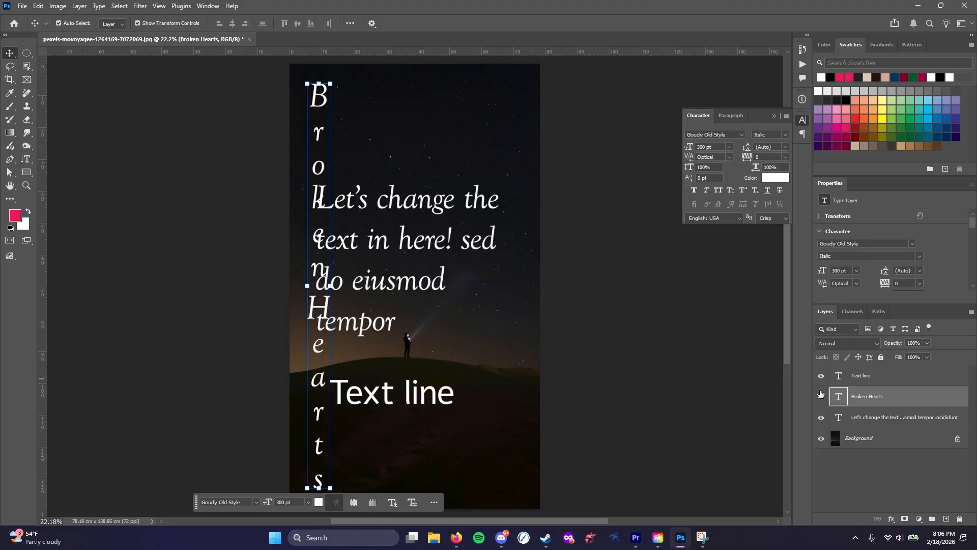
Move the paragraph to the upper sky beside the vertical text and raise "Text line" onto the hilltop beneath it
{"action": "left_click", "coordinate": [393, 240]}
{"action": "left_click_drag", "start_coordinate": [405, 244], "coordinate": [434, 143]}
{"action": "left_click", "coordinate": [857, 377]}
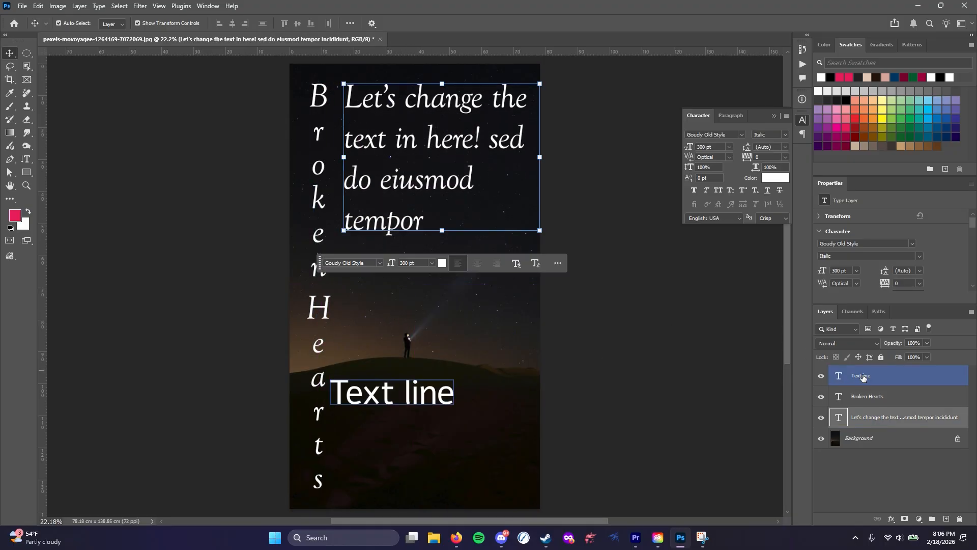
{"action": "left_click_drag", "start_coordinate": [384, 395], "coordinate": [397, 370]}
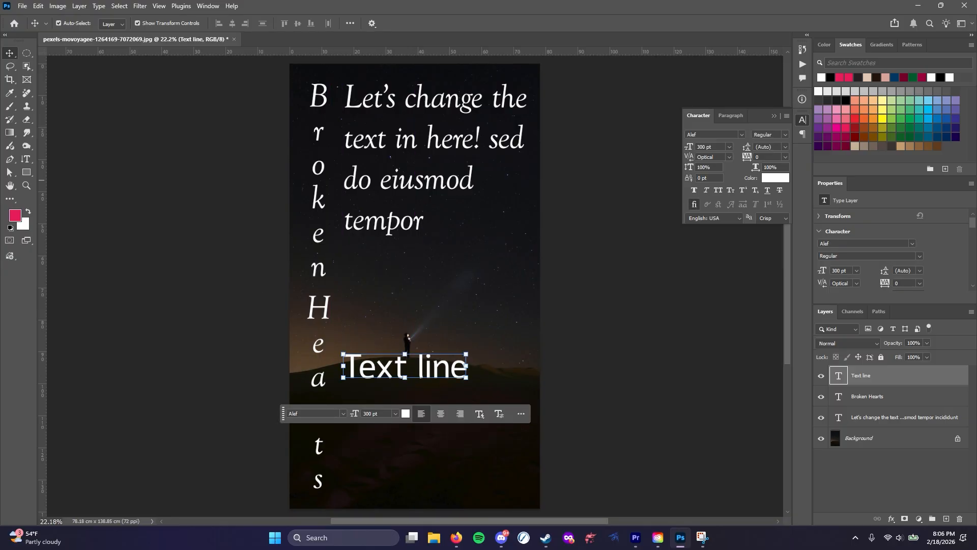
Create a text-shaped selection reading "Testing Tes" between the paragraph and "Text line" with the Horizontal Type Mask tool
{"action": "left_click", "coordinate": [27, 159]}
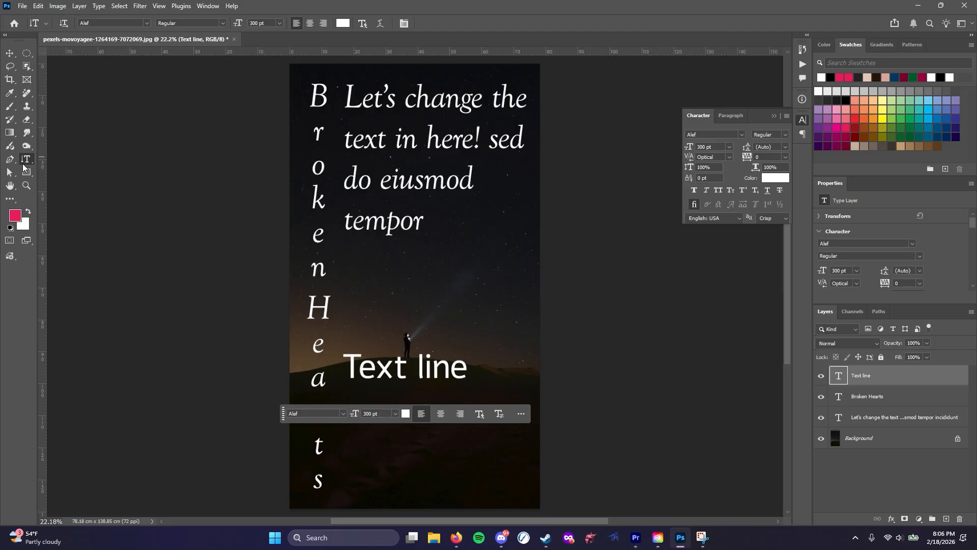
{"action": "right_click", "coordinate": [24, 163]}
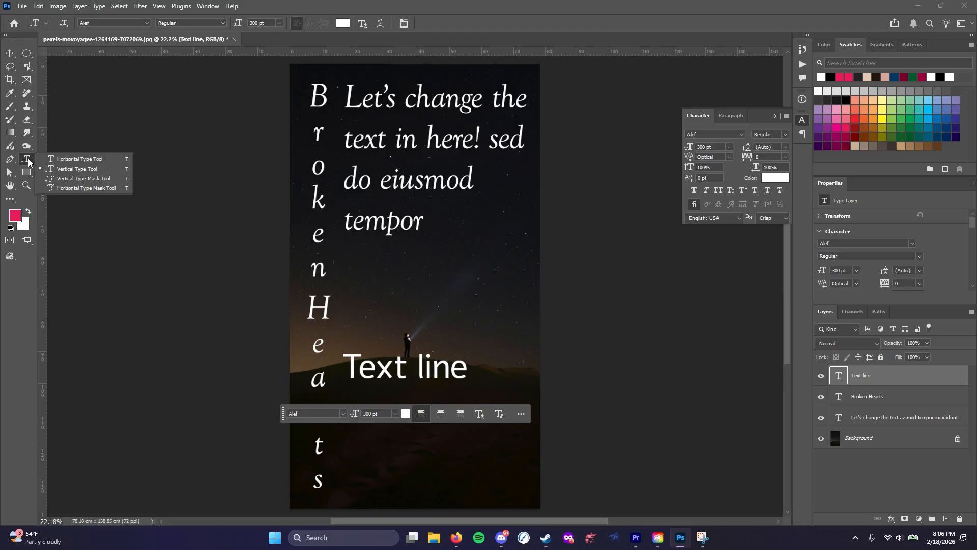
{"action": "left_click", "coordinate": [68, 188]}
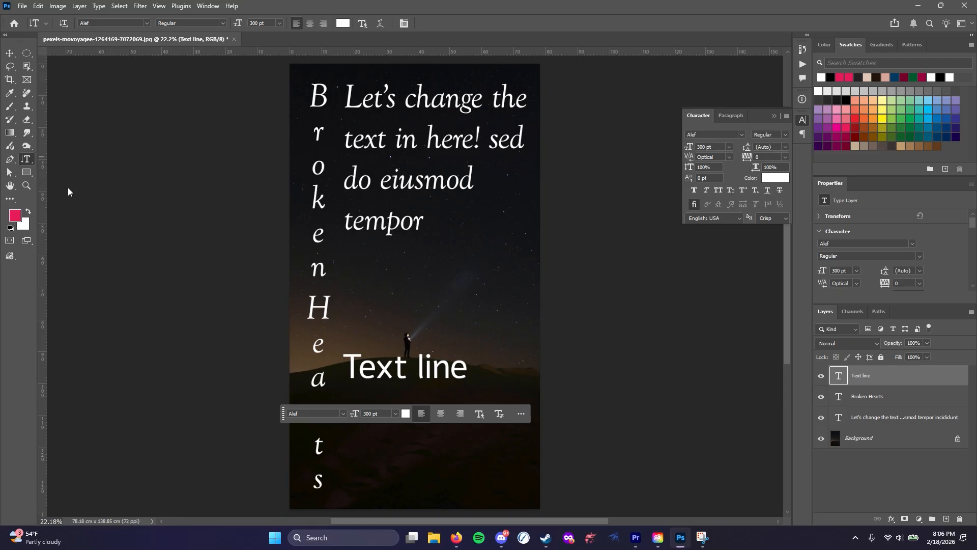
{"action": "left_click", "coordinate": [384, 281]}
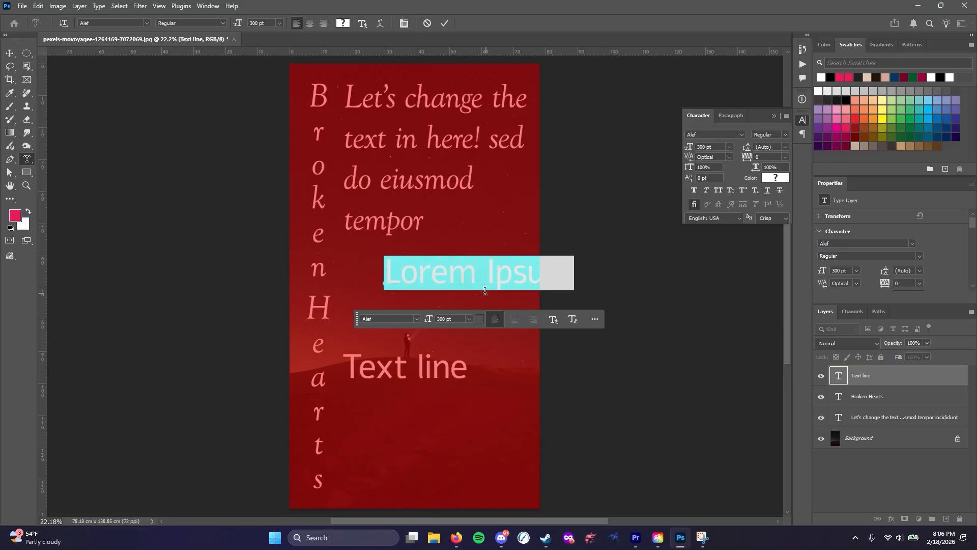
{"action": "type", "text": "Testing Tes"}
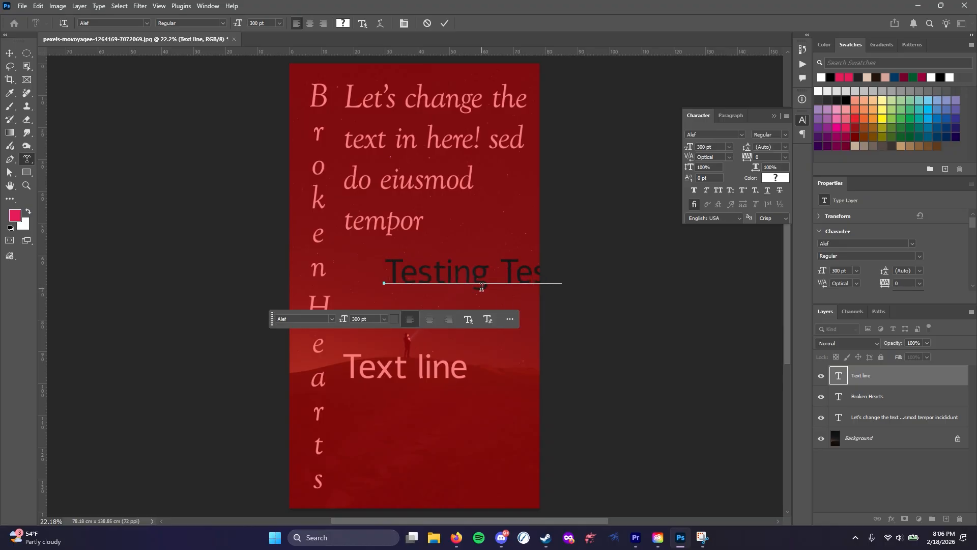
{"action": "left_click", "coordinate": [498, 340]}
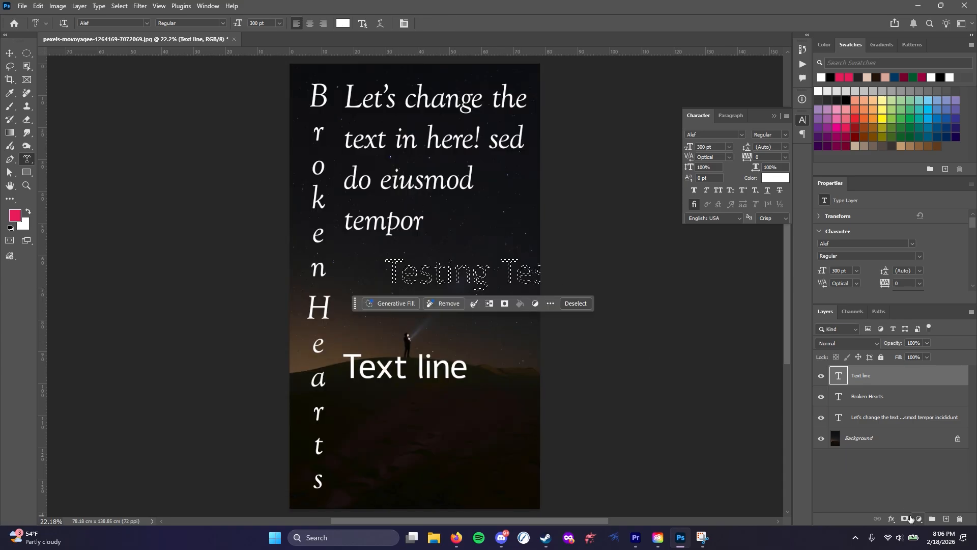
Fill a new layer masked by the text selection with the pink foreground color, and delete that layer
{"action": "left_click", "coordinate": [946, 518]}
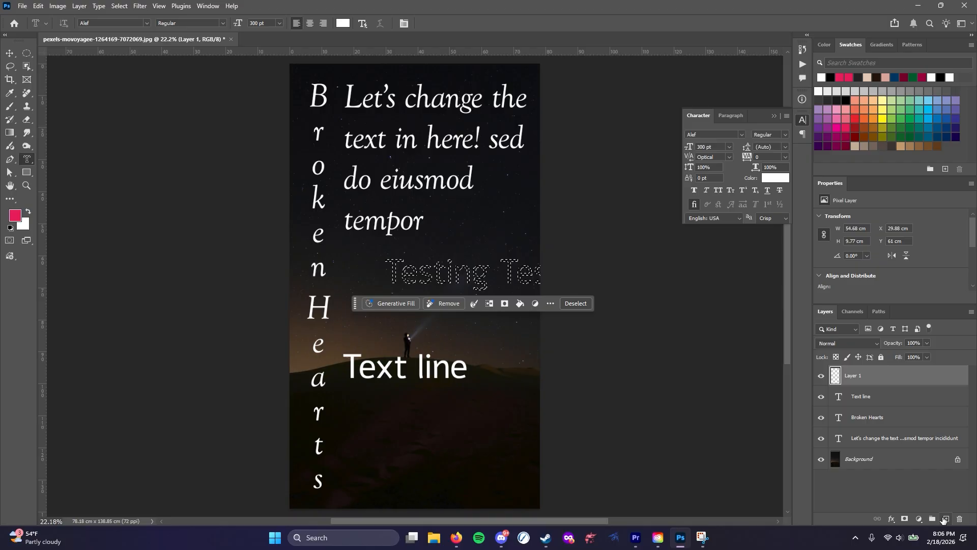
{"action": "left_click", "coordinate": [905, 518]}
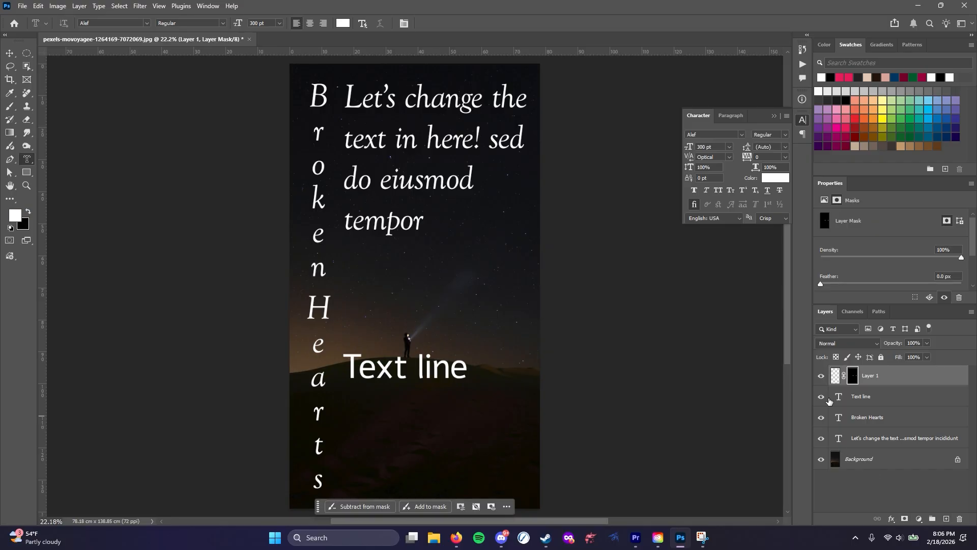
{"action": "left_click", "coordinate": [834, 376]}
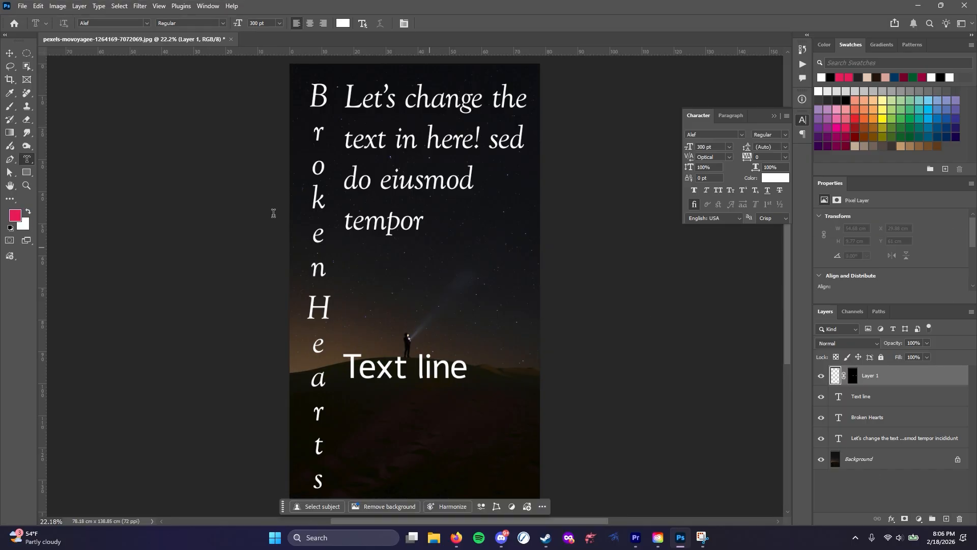
{"action": "left_click_drag", "start_coordinate": [9, 132], "coordinate": [56, 140]}
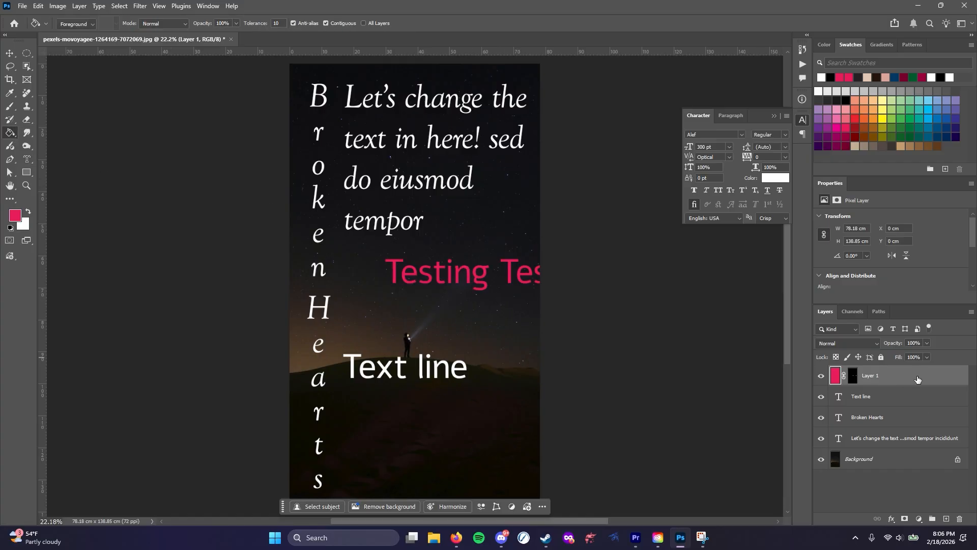
{"action": "left_click_drag", "start_coordinate": [917, 379], "coordinate": [960, 519]}
Clip a new pink-filled layer to the "Text line" layer, and delete the clipped layer
{"action": "left_click", "coordinate": [945, 518]}
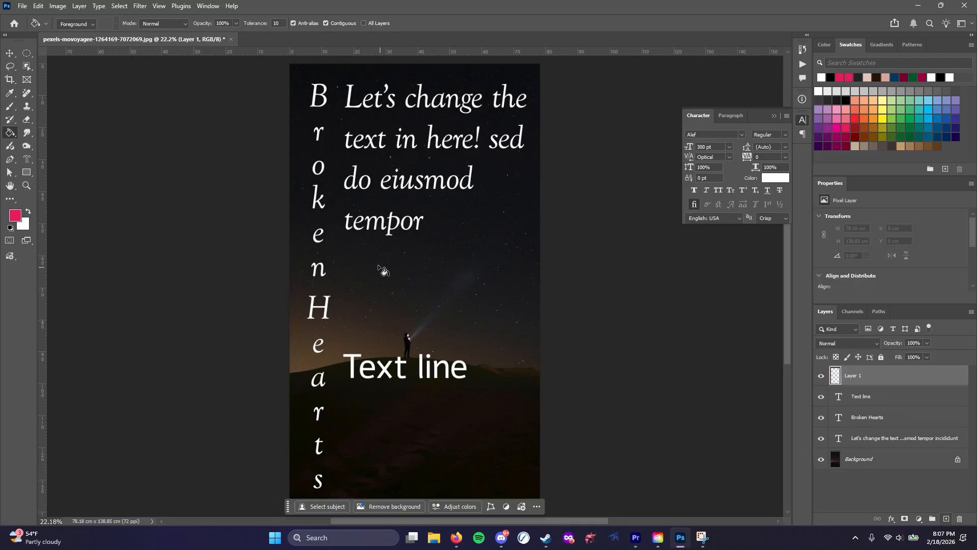
{"action": "left_click", "coordinate": [374, 268]}
{"action": "right_click", "coordinate": [889, 378]}
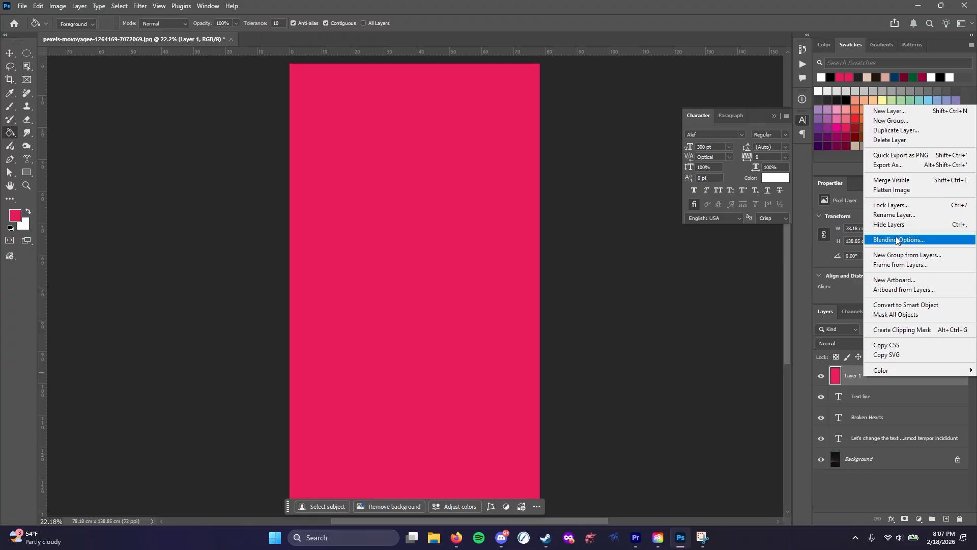
{"action": "left_click", "coordinate": [905, 330]}
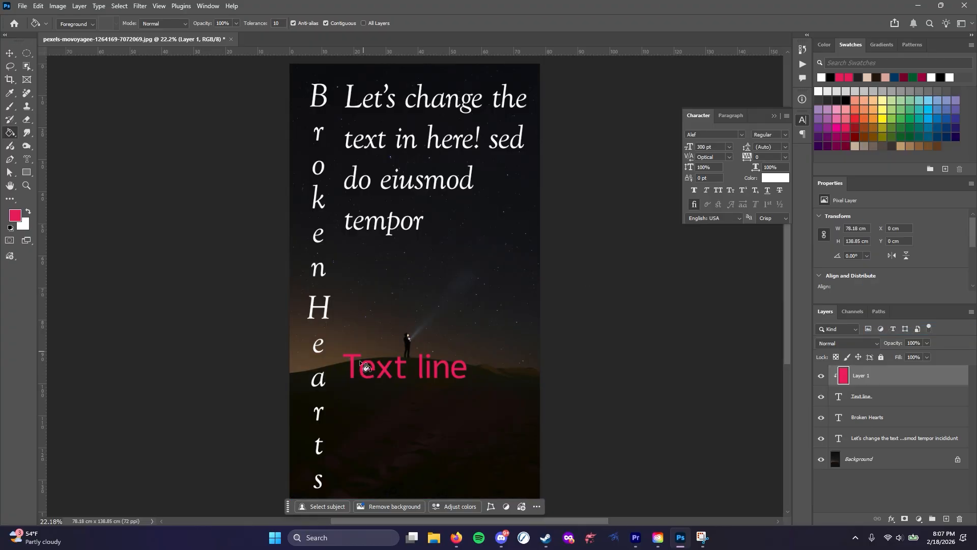
{"action": "left_click", "coordinate": [960, 519]}
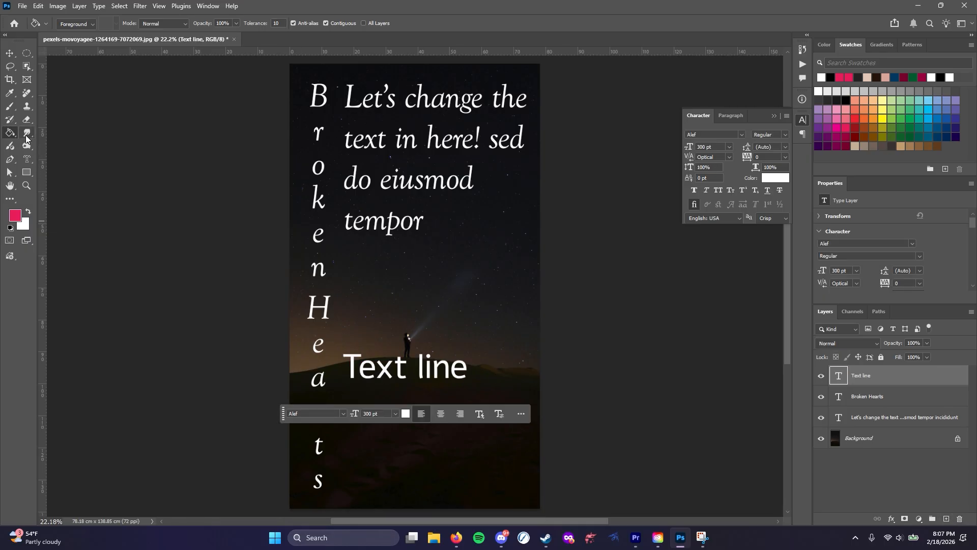
Switch to the Horizontal Type tool and select all of the paragraph's text for editing
{"action": "left_click", "coordinate": [31, 162]}
{"action": "left_click", "coordinate": [97, 159]}
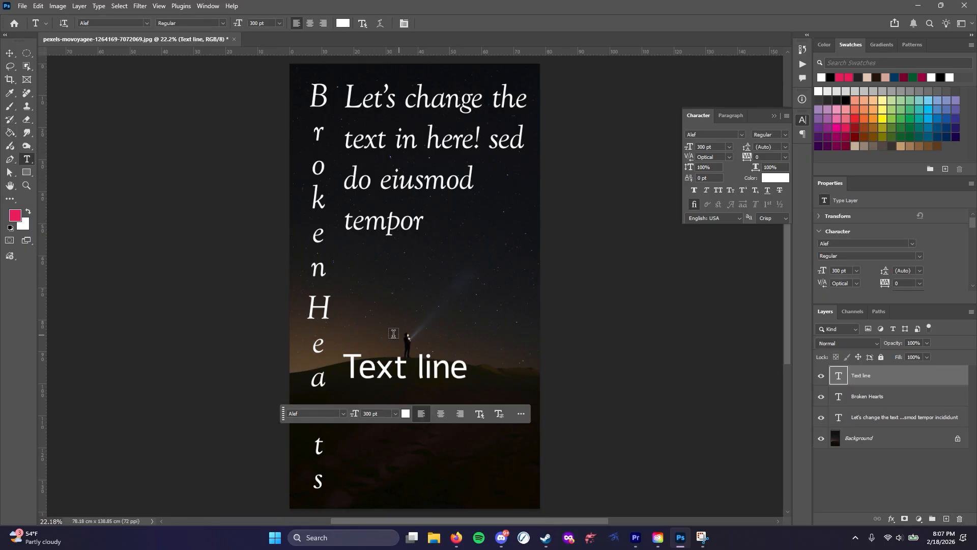
{"action": "left_click", "coordinate": [377, 369]}
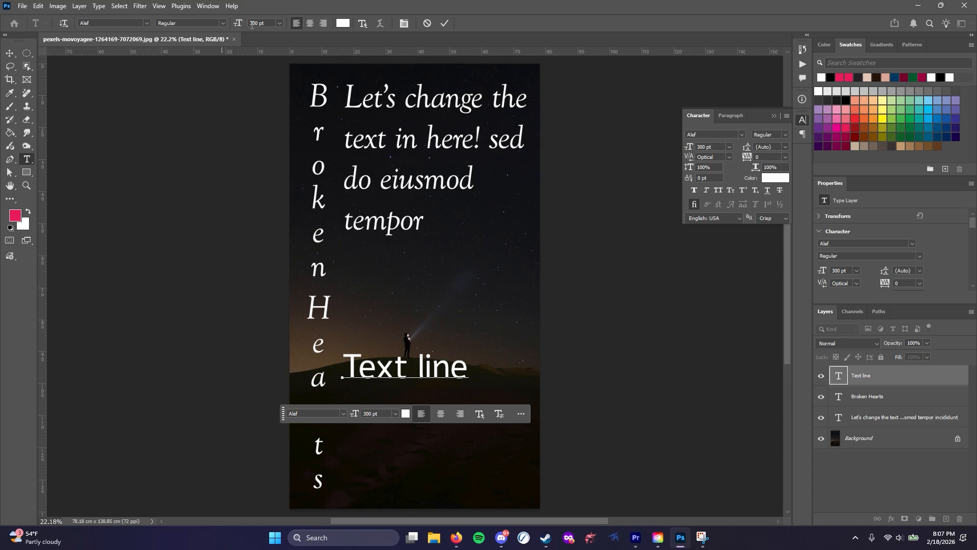
{"action": "left_click", "coordinate": [407, 206]}
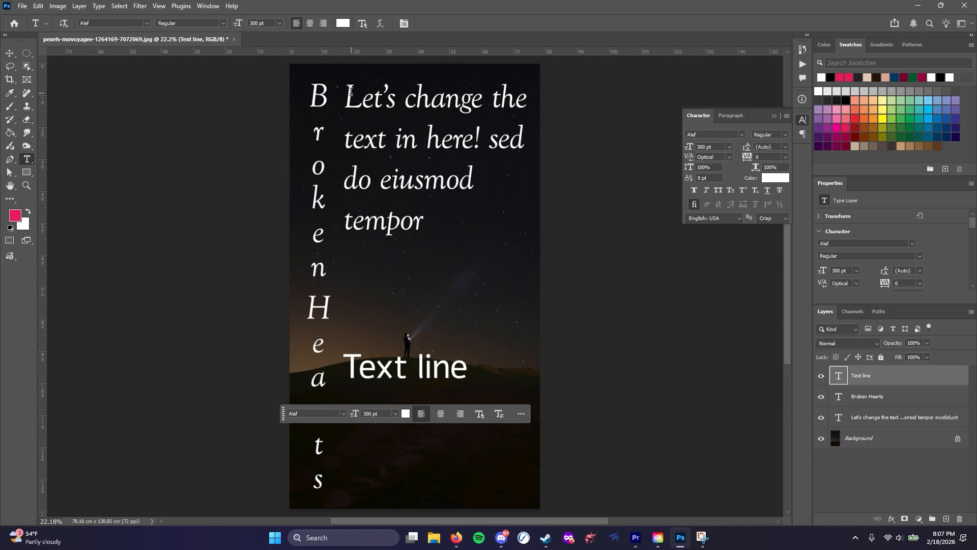
{"action": "left_click", "coordinate": [351, 91]}
{"action": "key", "text": "ctrl+a"}
{"action": "left_click", "coordinate": [402, 167]}
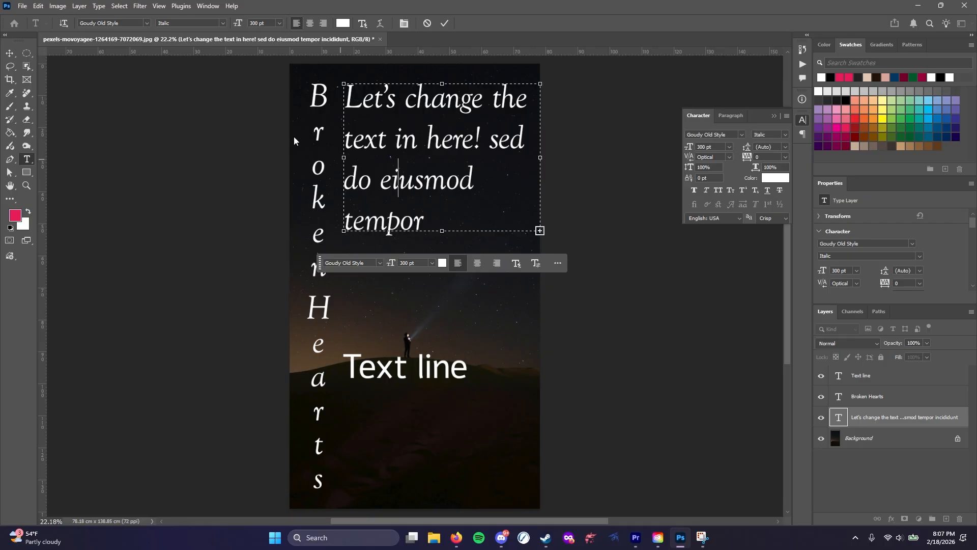
{"action": "left_click", "coordinate": [452, 180]}
{"action": "key", "text": "ctrl+a"}
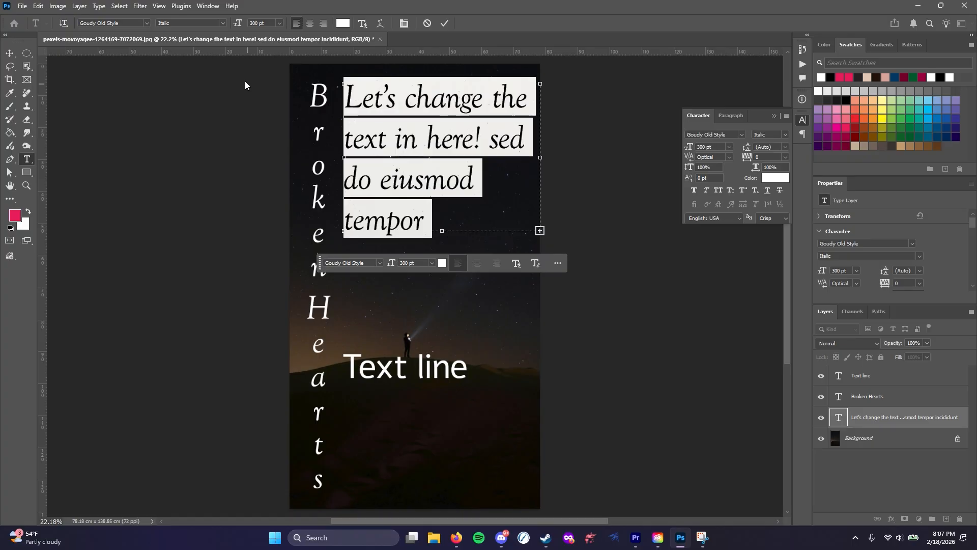
Browse the installed fonts and the More Fonts catalog for the selected paragraph, and expand the installed fonts' class filters
{"action": "left_click", "coordinate": [145, 23]}
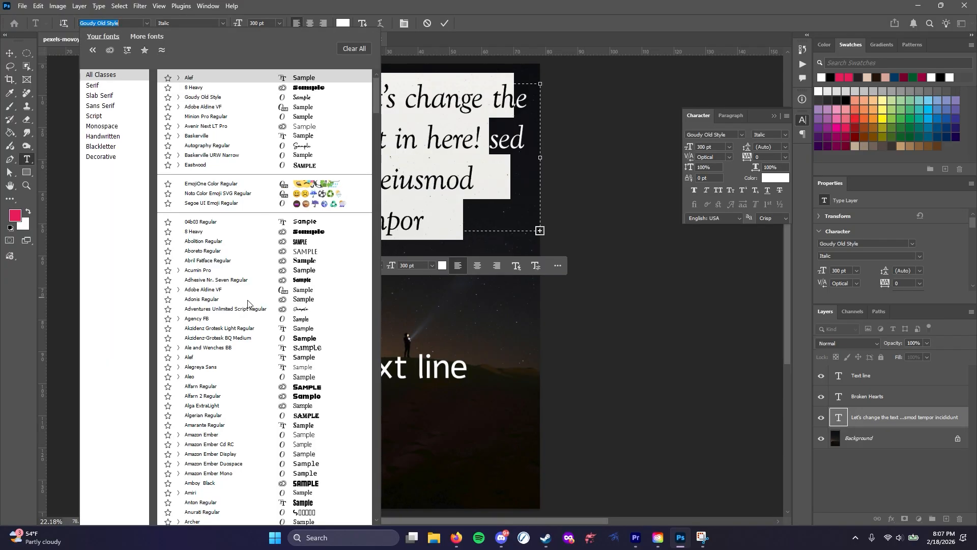
{"action": "scroll", "coordinate": [251, 300], "scroll_direction": "down", "scroll_amount": 5}
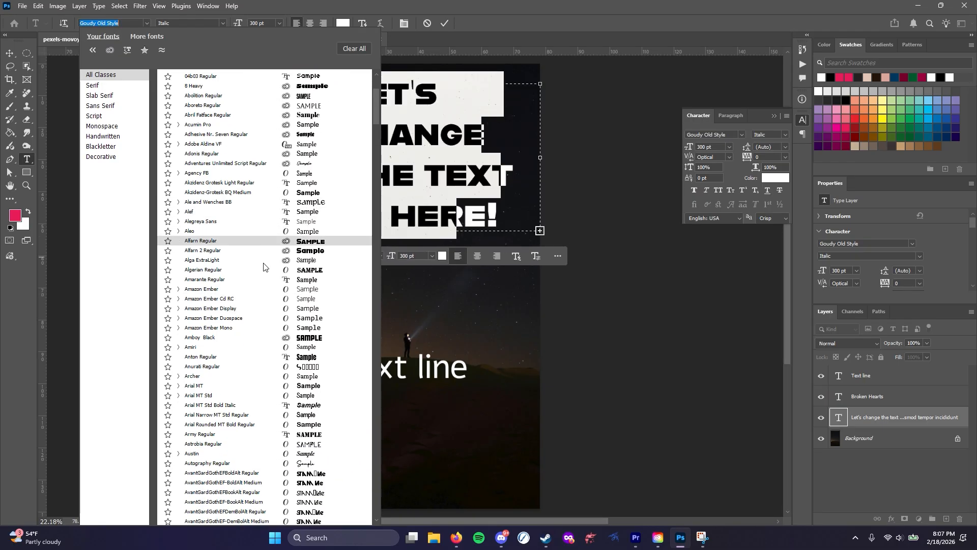
{"action": "left_click", "coordinate": [149, 37]}
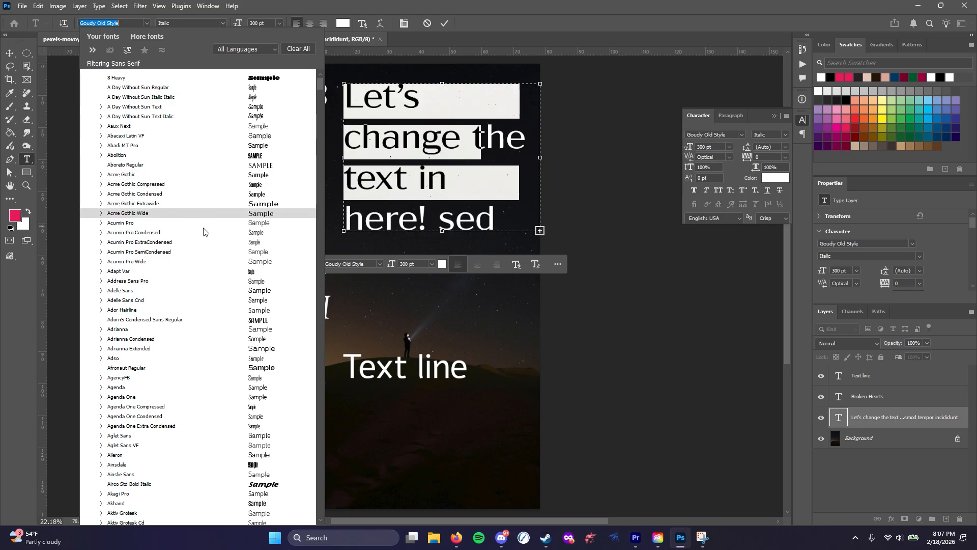
{"action": "left_click", "coordinate": [111, 37]}
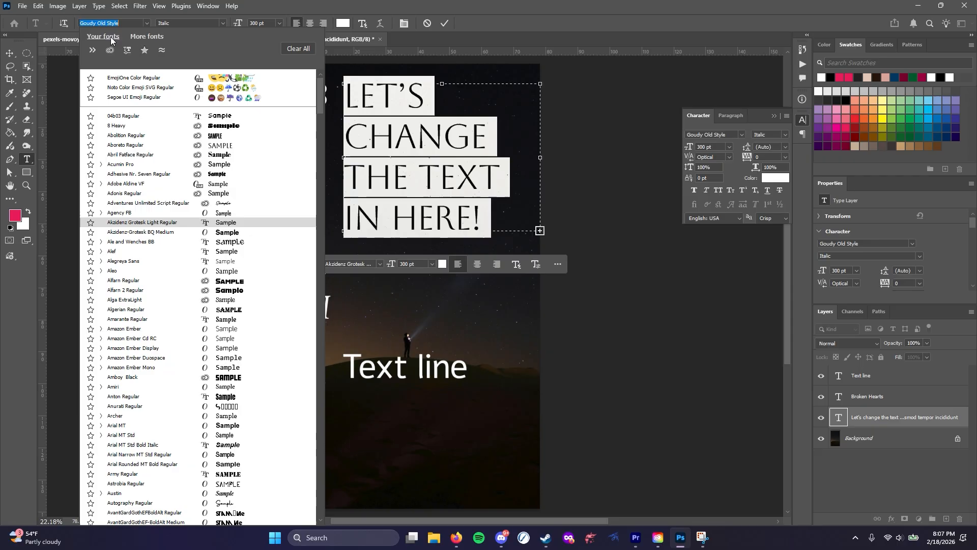
{"action": "left_click", "coordinate": [92, 50]}
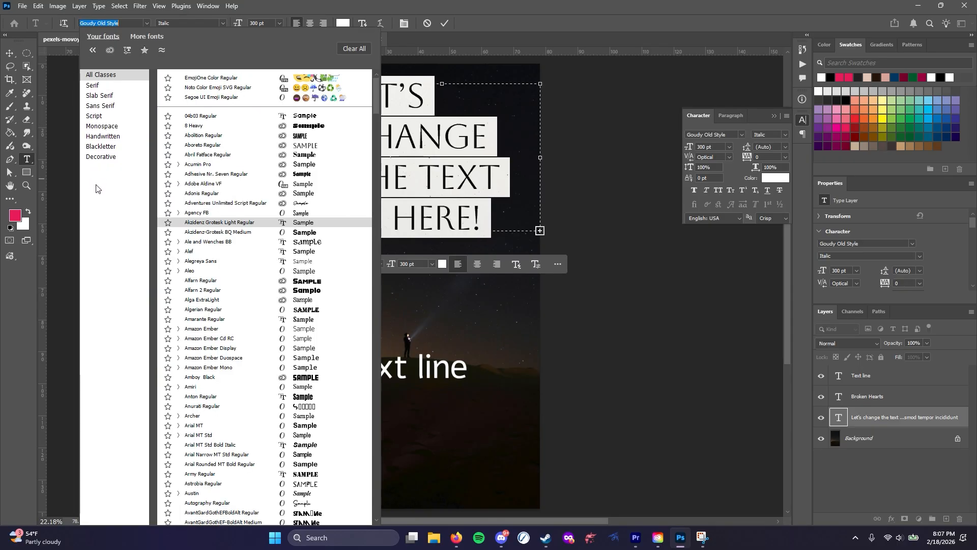
Filter the installed fonts by classes including Serif, Slab Serif, Script, Monospace, Handwritten, Decorative and Blackletter, clearing the filter once in between
{"action": "left_click", "coordinate": [96, 87]}
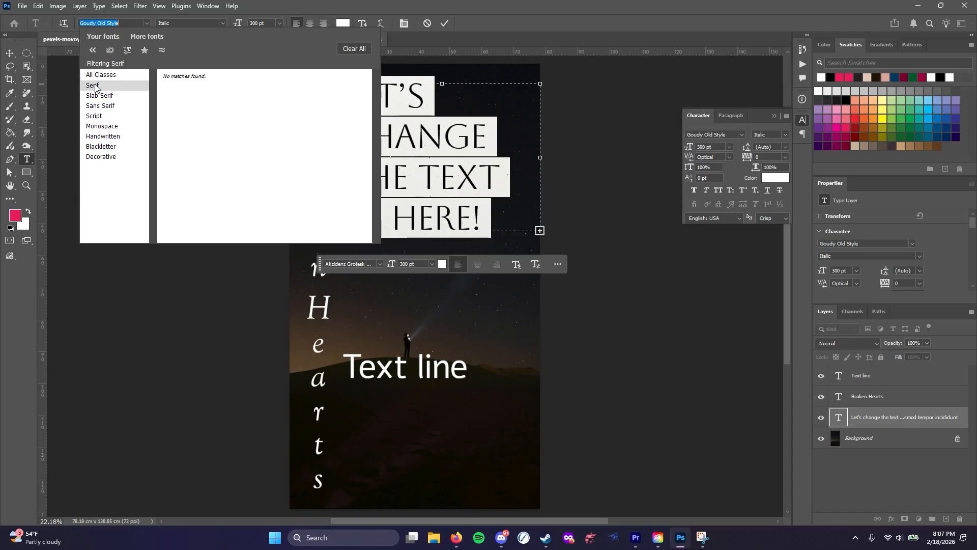
{"action": "left_click", "coordinate": [96, 97]}
{"action": "left_click", "coordinate": [350, 49]}
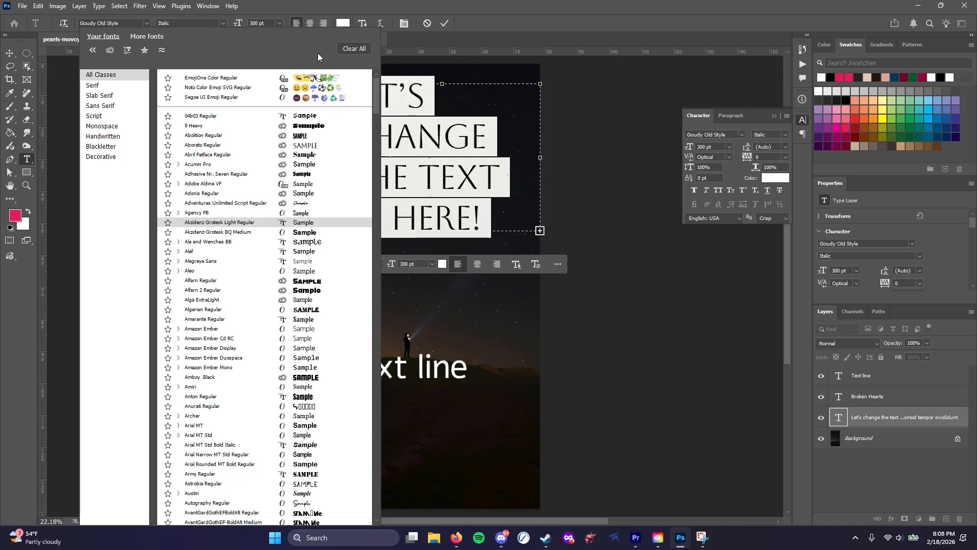
{"action": "left_click", "coordinate": [104, 85]}
{"action": "left_click", "coordinate": [105, 97]}
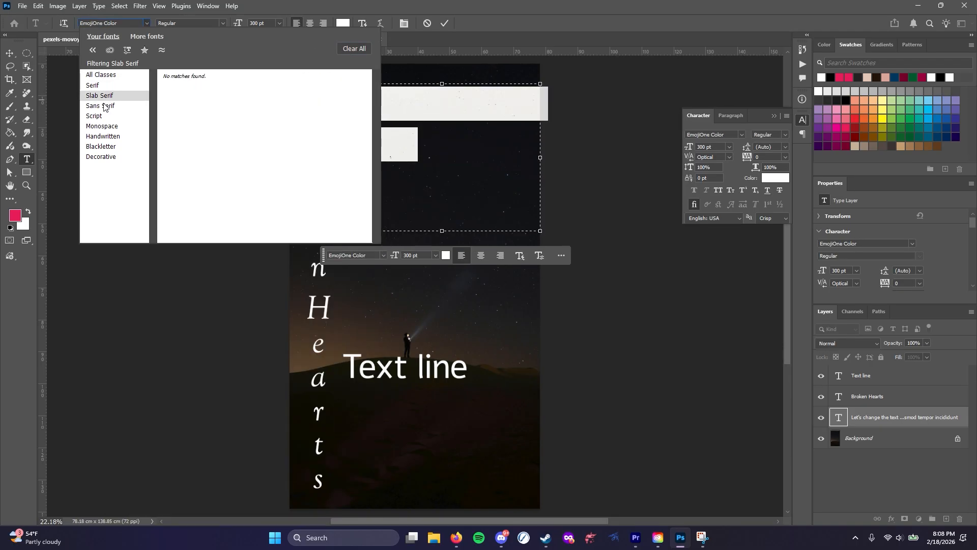
{"action": "left_click", "coordinate": [103, 116]}
{"action": "left_click", "coordinate": [102, 127]}
{"action": "left_click", "coordinate": [102, 137]}
{"action": "left_click", "coordinate": [101, 158]}
{"action": "left_click", "coordinate": [97, 146]}
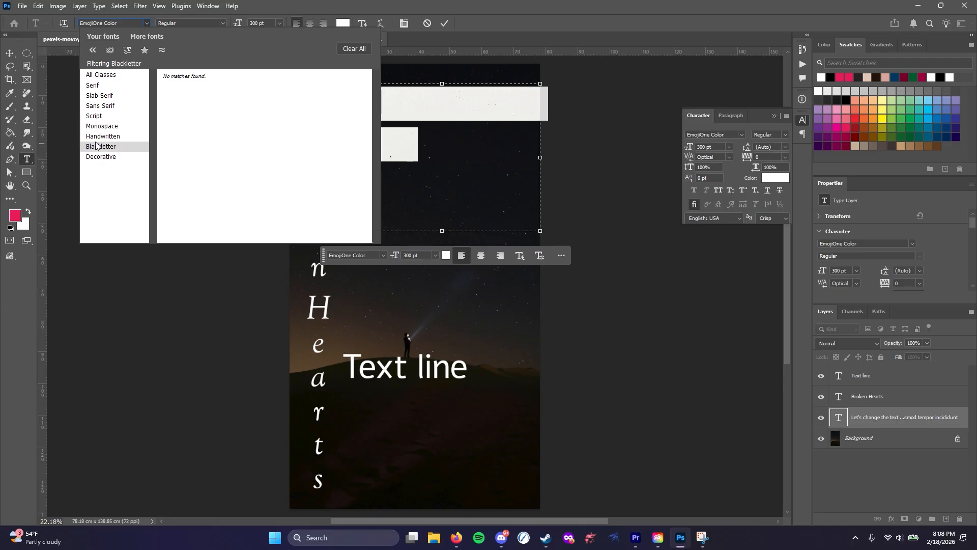
Filter the More Fonts catalog by Serif and Slab Serif combined with the Calligraphic and Cursive tags, and reset to All Tags
{"action": "left_click", "coordinate": [142, 38]}
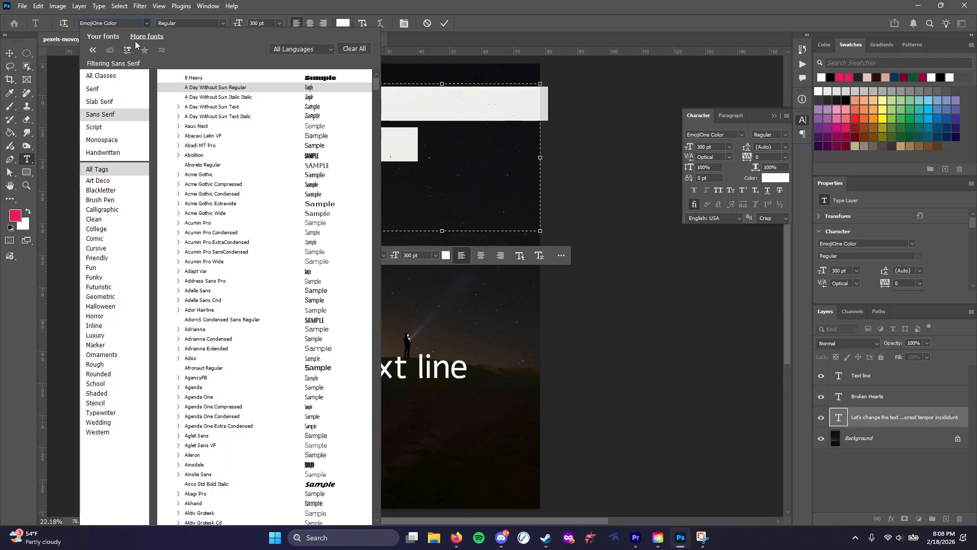
{"action": "left_click", "coordinate": [98, 102]}
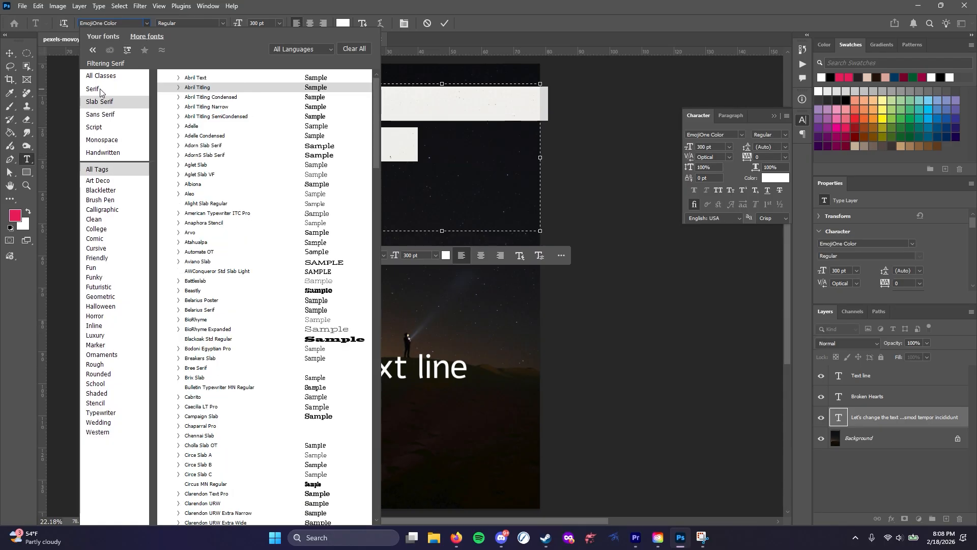
{"action": "left_click", "coordinate": [99, 89]}
{"action": "left_click", "coordinate": [100, 209]}
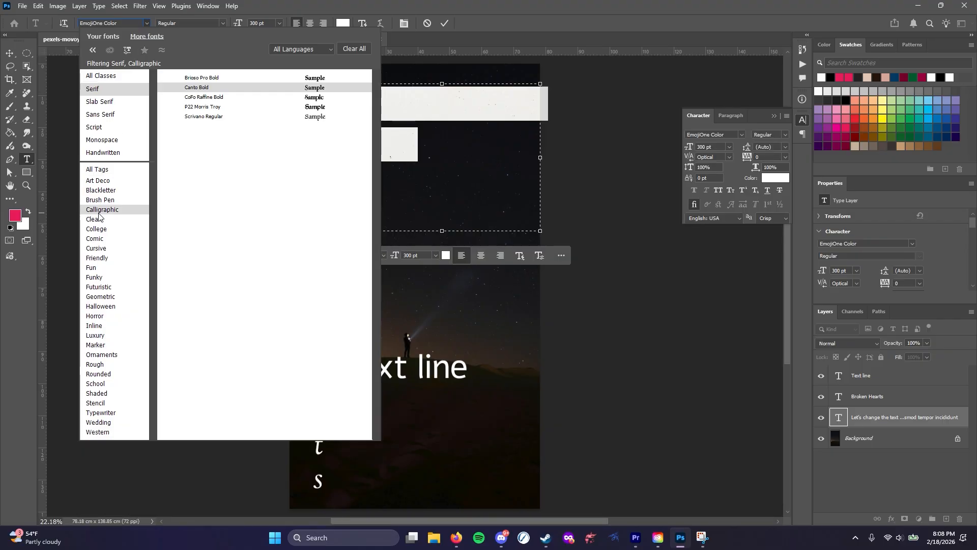
{"action": "left_click", "coordinate": [95, 249]}
{"action": "left_click", "coordinate": [104, 104]}
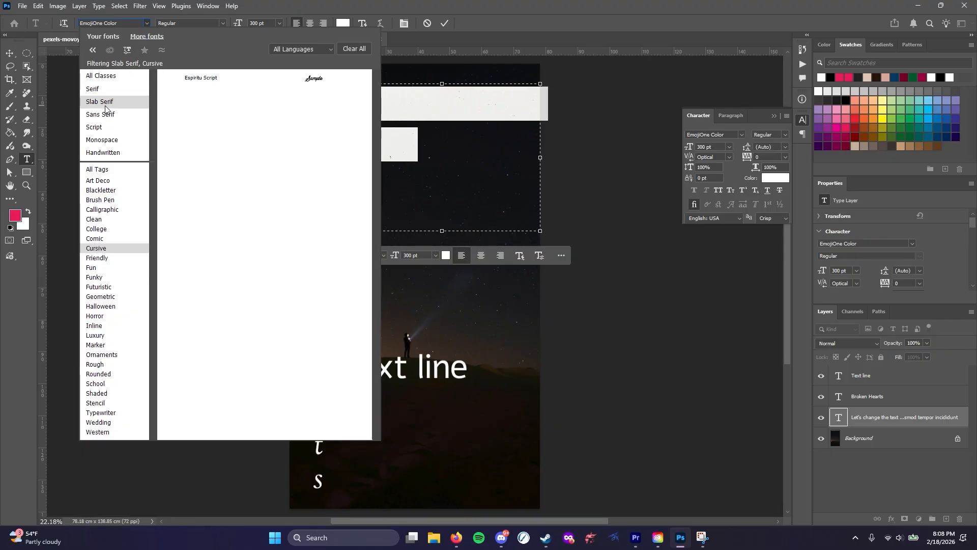
{"action": "left_click", "coordinate": [100, 209]}
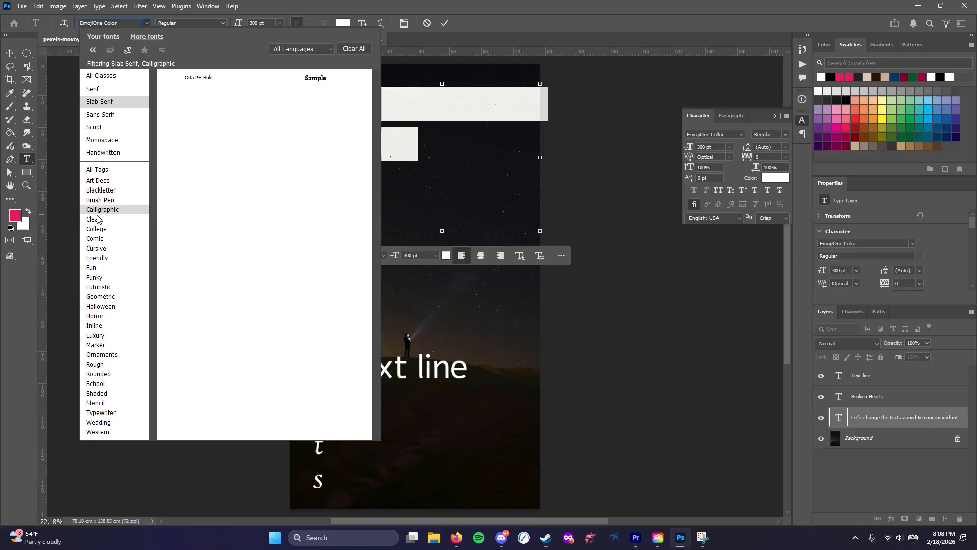
{"action": "left_click", "coordinate": [101, 171]}
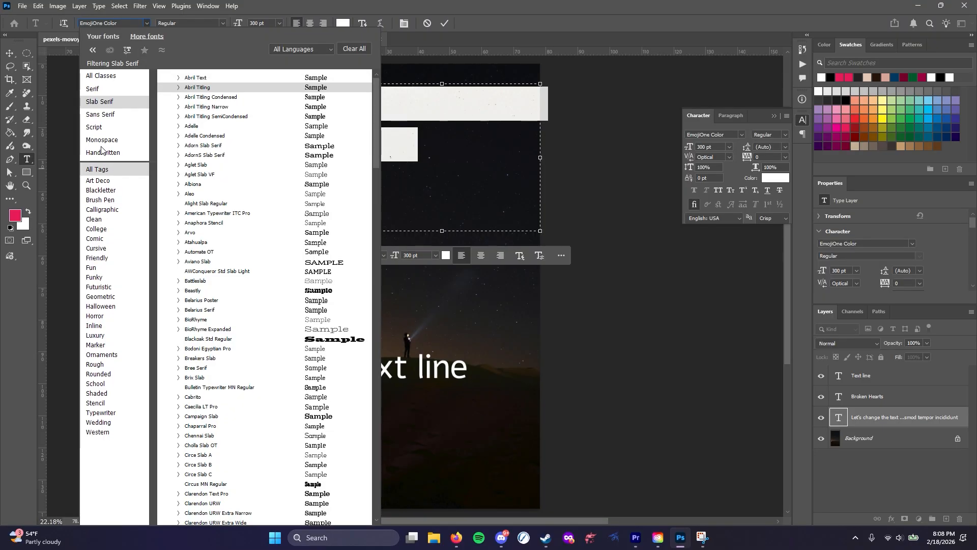
Filter the catalog by Serif and the Wedding tag, and apply Barteldes Small Bold to the paragraph
{"action": "left_click", "coordinate": [97, 89]}
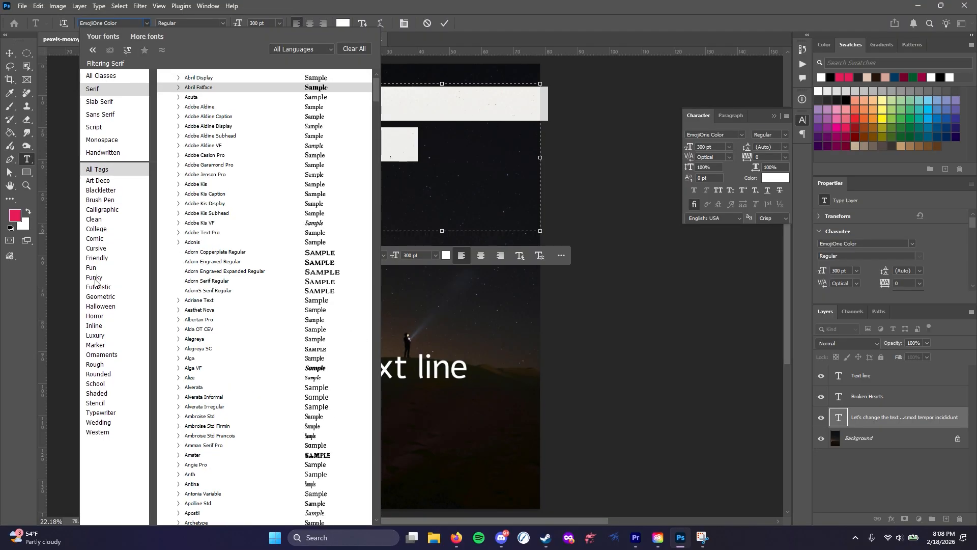
{"action": "left_click", "coordinate": [98, 422]}
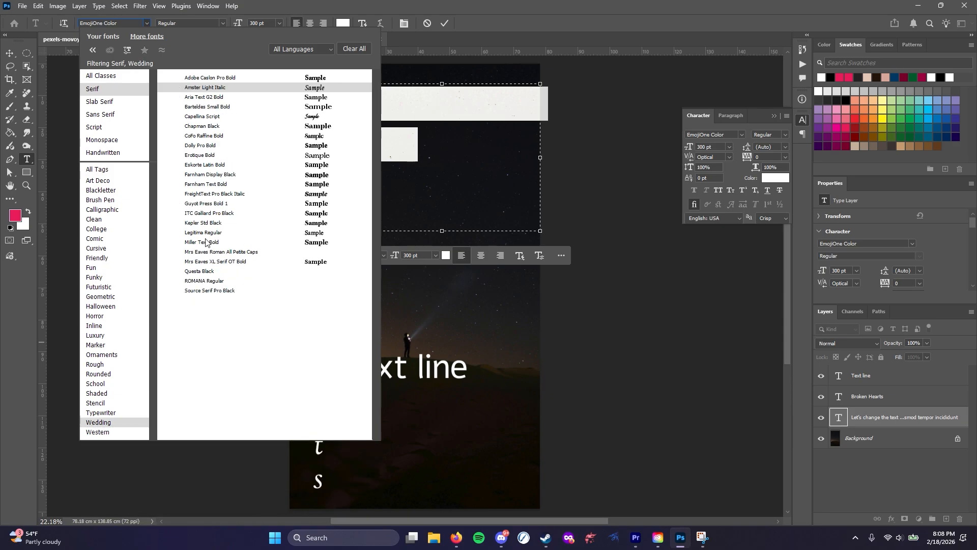
{"action": "left_click", "coordinate": [306, 108]}
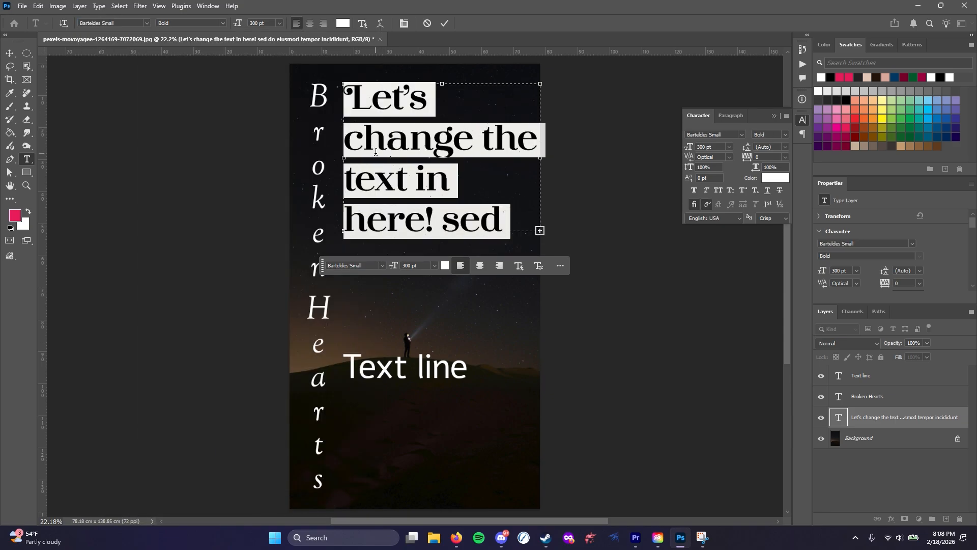
{"action": "left_click", "coordinate": [225, 24]}
{"action": "left_click", "coordinate": [224, 23]}
Clear the font filters and set the paragraph to the installed font Goudy Old Style in the Regular style
{"action": "left_click", "coordinate": [146, 22]}
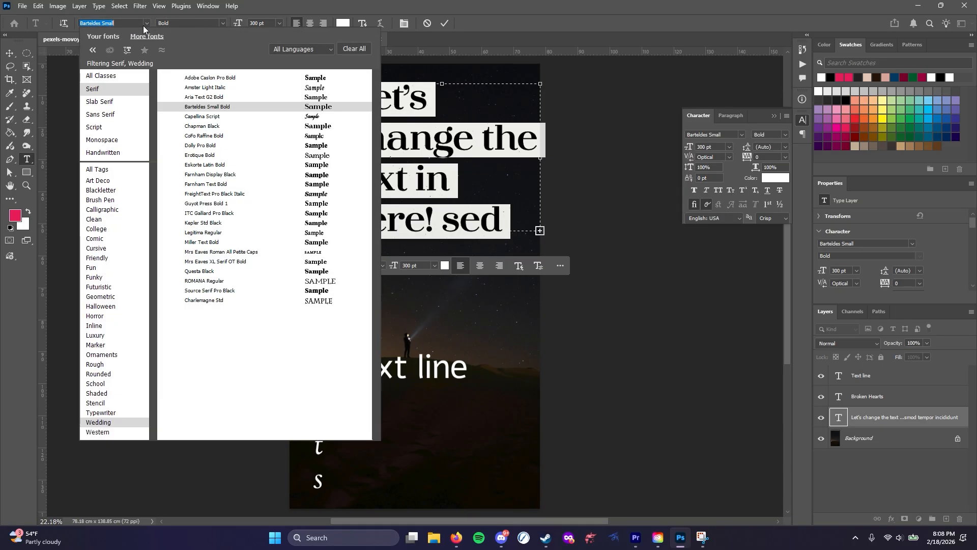
{"action": "left_click", "coordinate": [359, 48]}
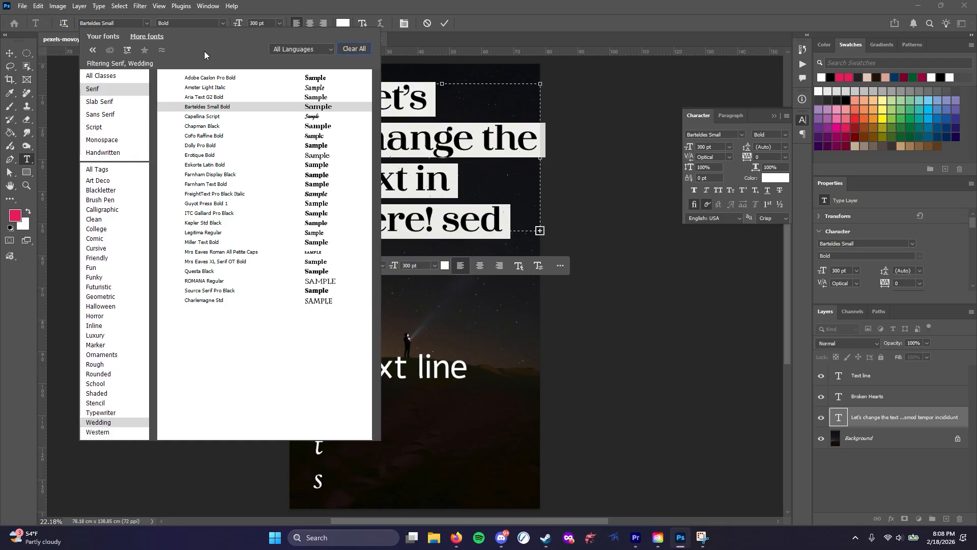
{"action": "left_click", "coordinate": [111, 36]}
{"action": "left_click", "coordinate": [99, 75]}
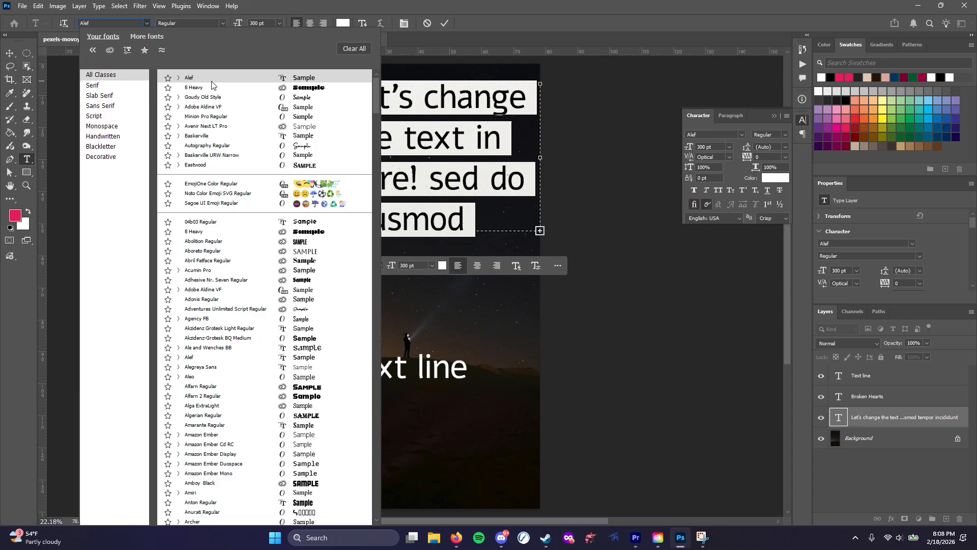
{"action": "left_click", "coordinate": [207, 96]}
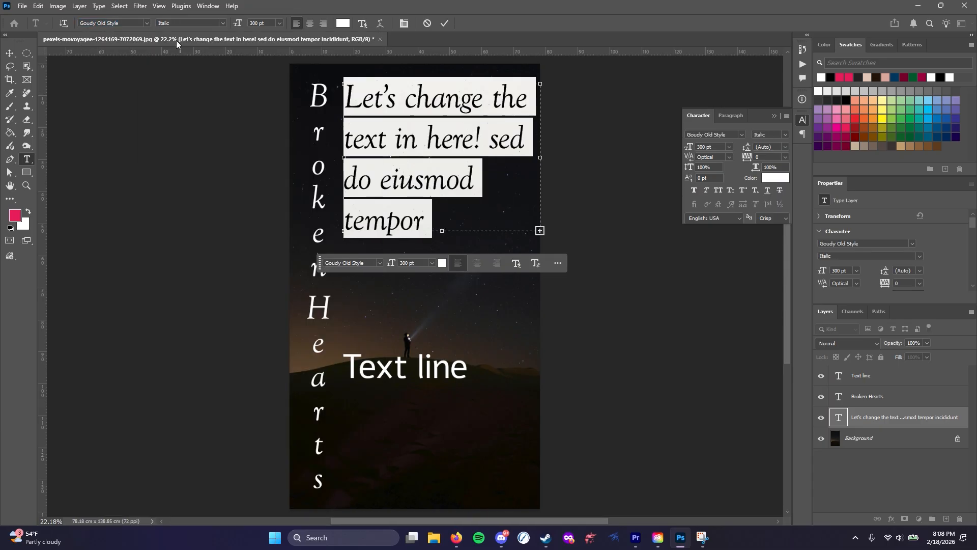
{"action": "left_click", "coordinate": [223, 23]}
{"action": "left_click", "coordinate": [214, 37]}
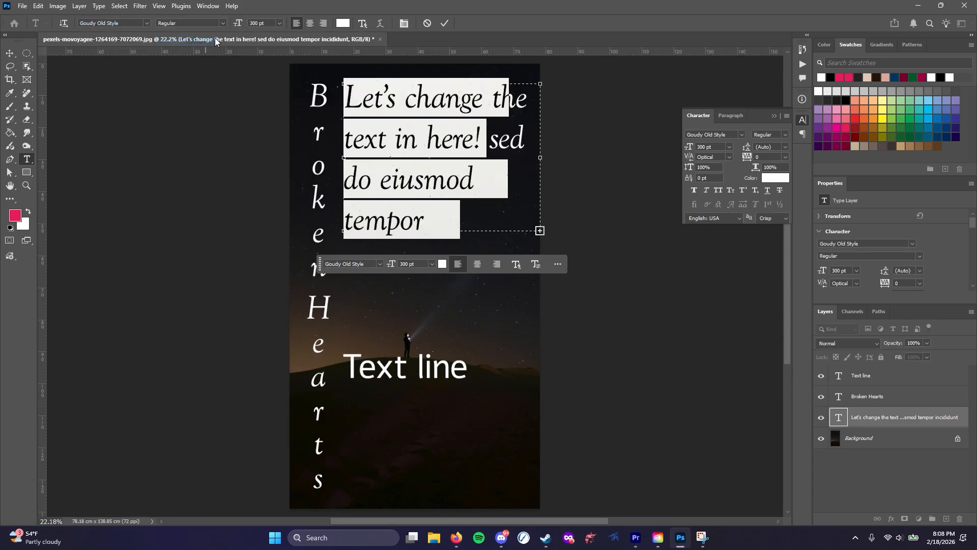
Try the paragraph at 150 pt and 72 pt, and set its font size to 150 pt
{"action": "left_click", "coordinate": [278, 23]}
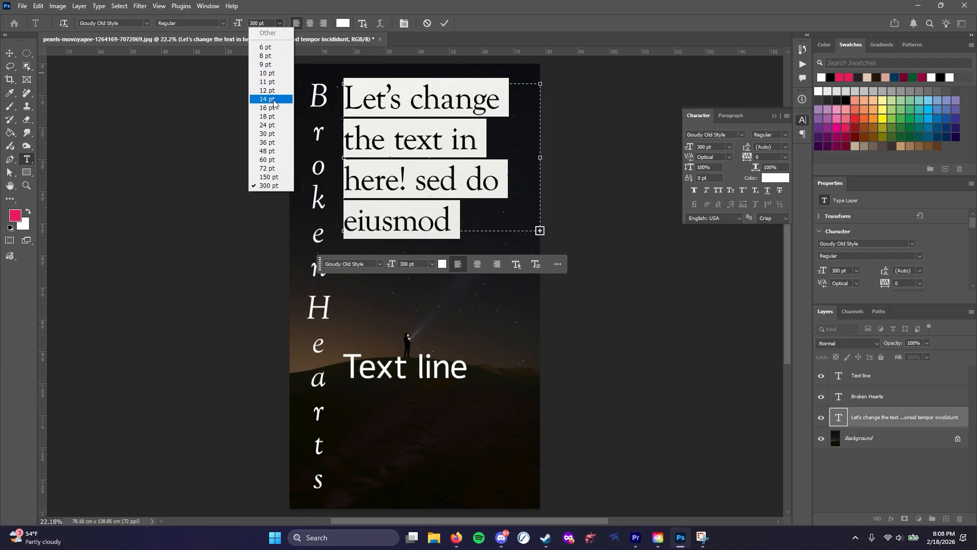
{"action": "left_click", "coordinate": [263, 176]}
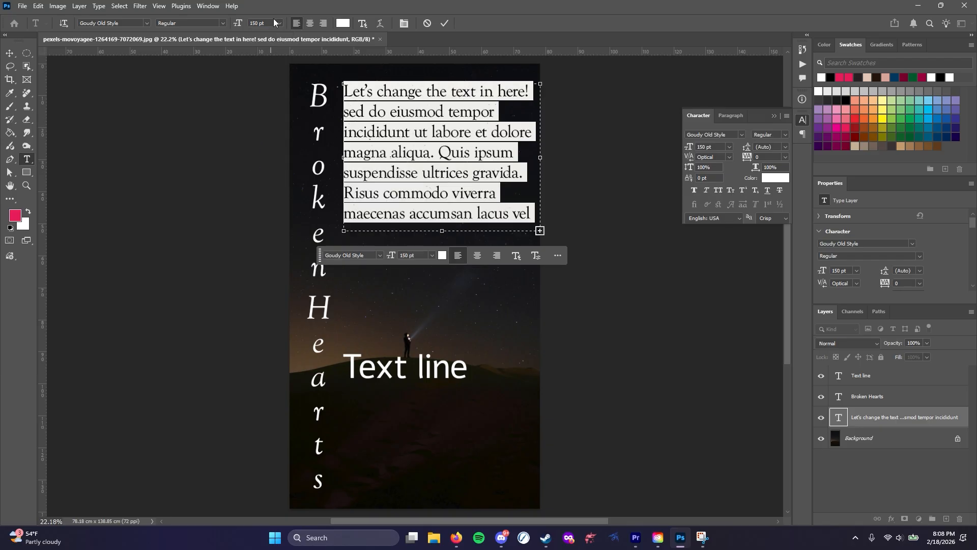
{"action": "left_click", "coordinate": [278, 23]}
{"action": "left_click", "coordinate": [271, 170]}
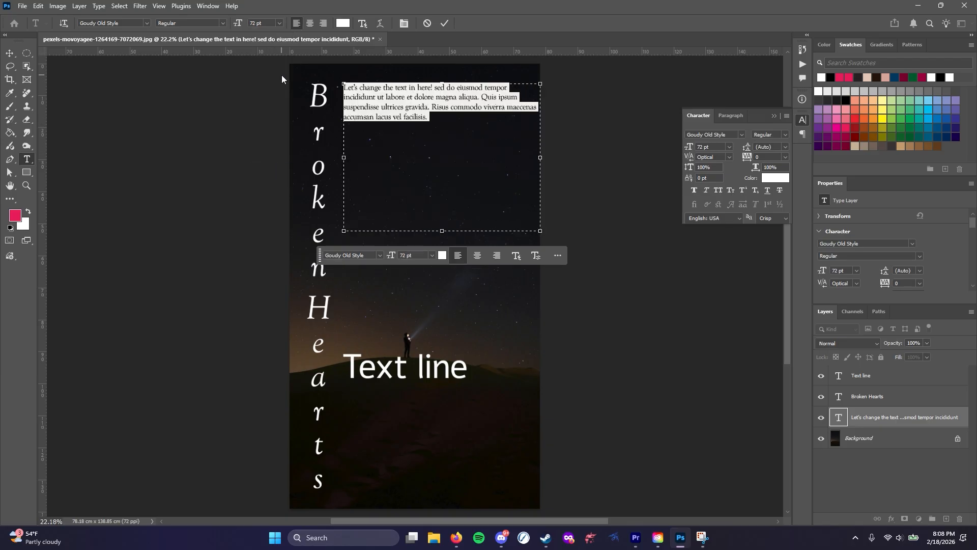
{"action": "left_click", "coordinate": [278, 23]}
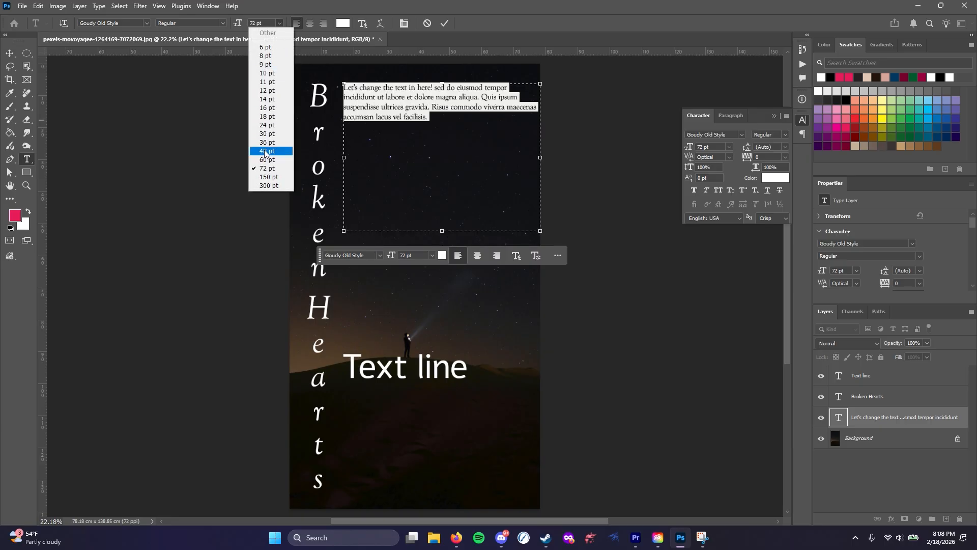
{"action": "left_click", "coordinate": [270, 176]}
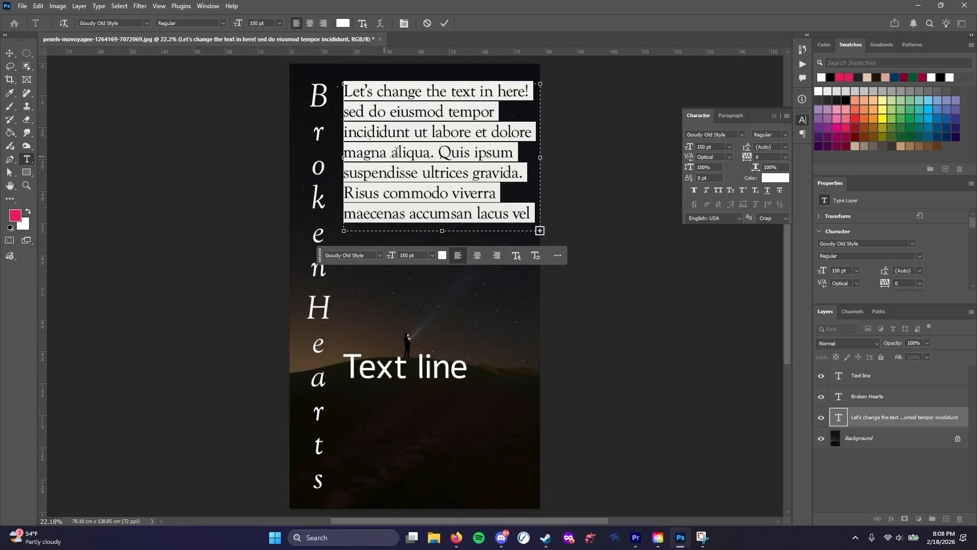
Try center and right alignment on the paragraph, restore left alignment and deselect the text
{"action": "left_click", "coordinate": [308, 23]}
{"action": "left_click", "coordinate": [321, 23]}
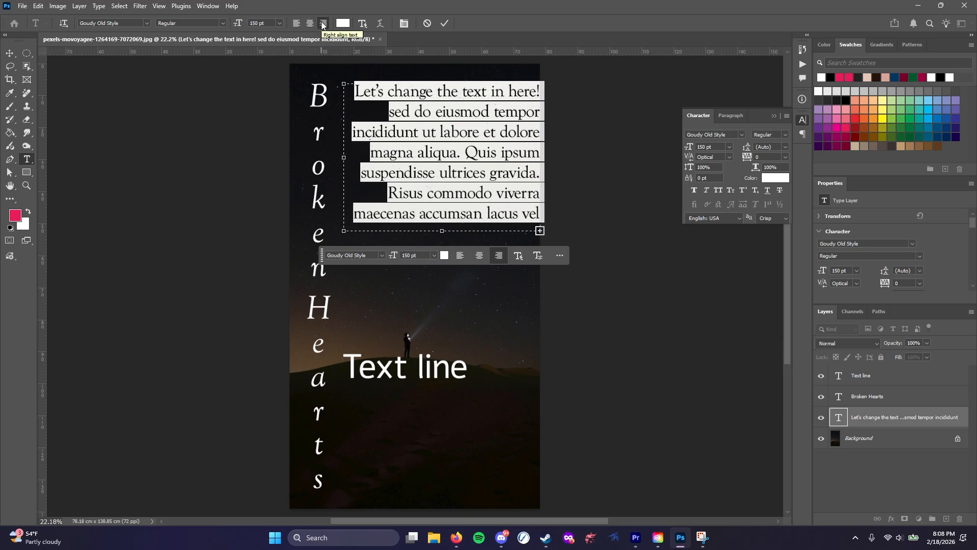
{"action": "left_click", "coordinate": [296, 23]}
{"action": "left_click", "coordinate": [404, 339]}
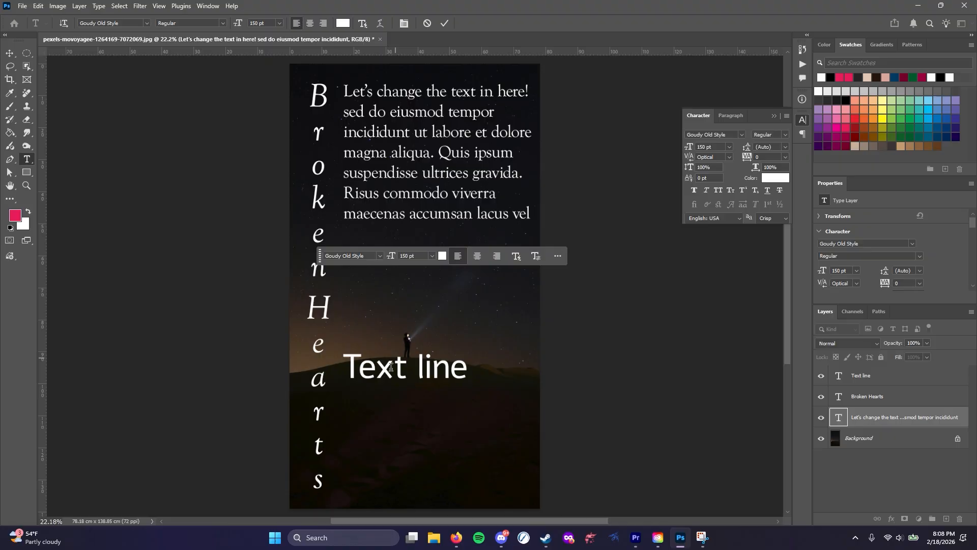
Select all of the "Text line" text, try center and right alignment, and return it to left alignment
{"action": "left_click", "coordinate": [391, 364]}
{"action": "key", "text": "ctrl+a"}
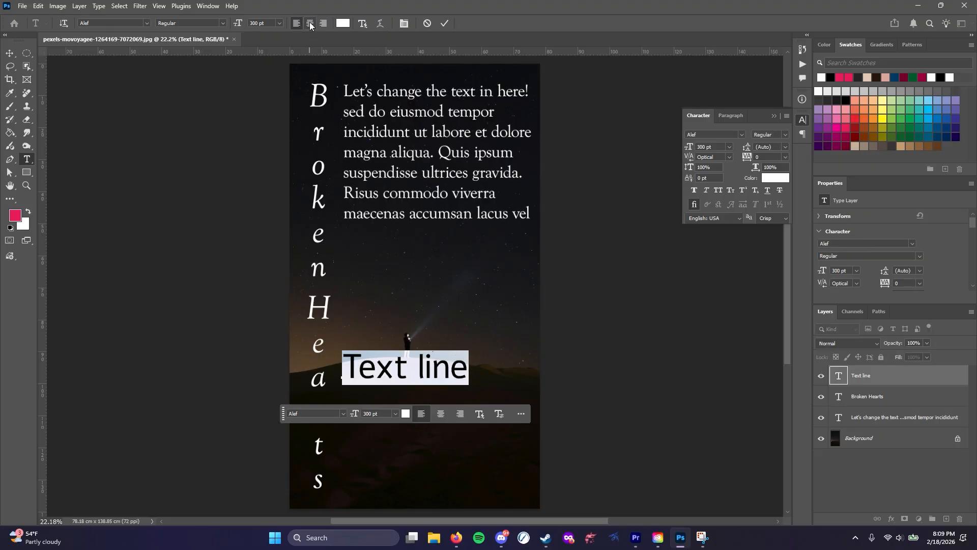
{"action": "left_click", "coordinate": [310, 22]}
{"action": "left_click", "coordinate": [324, 22]}
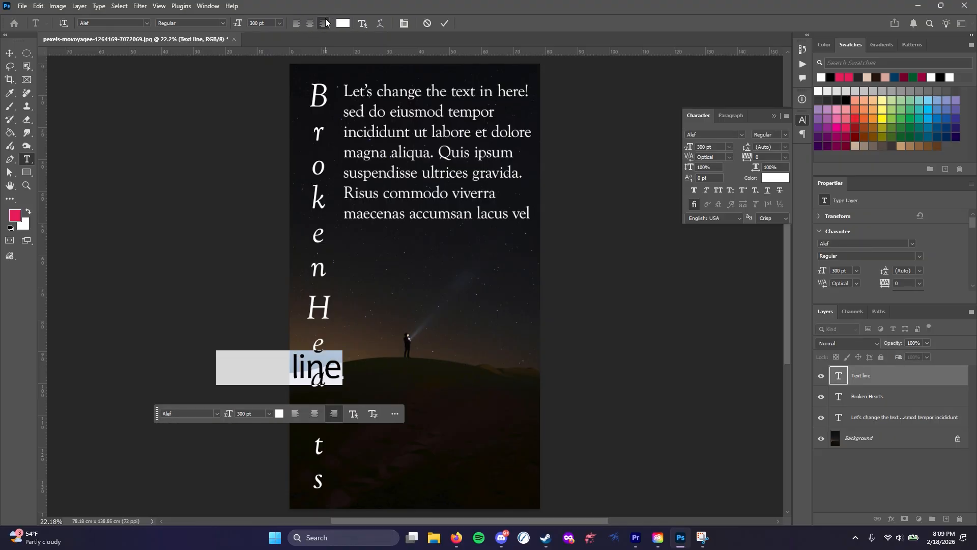
{"action": "left_click", "coordinate": [296, 23]}
Center-align the whole "Text line" text around its anchor point, and switch it to right alignment
{"action": "left_click", "coordinate": [375, 366]}
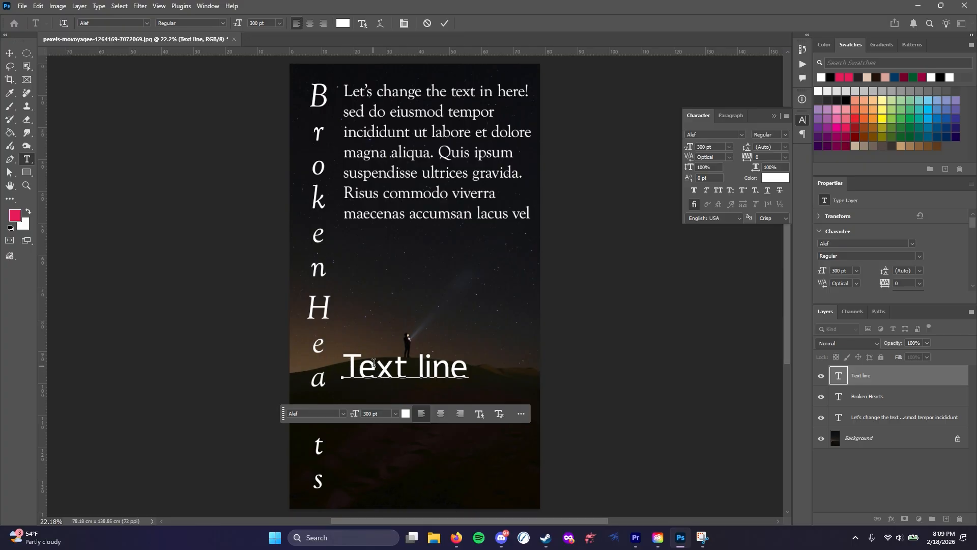
{"action": "key", "text": "ctrl+a"}
{"action": "left_click", "coordinate": [309, 22]}
{"action": "left_click", "coordinate": [345, 371]}
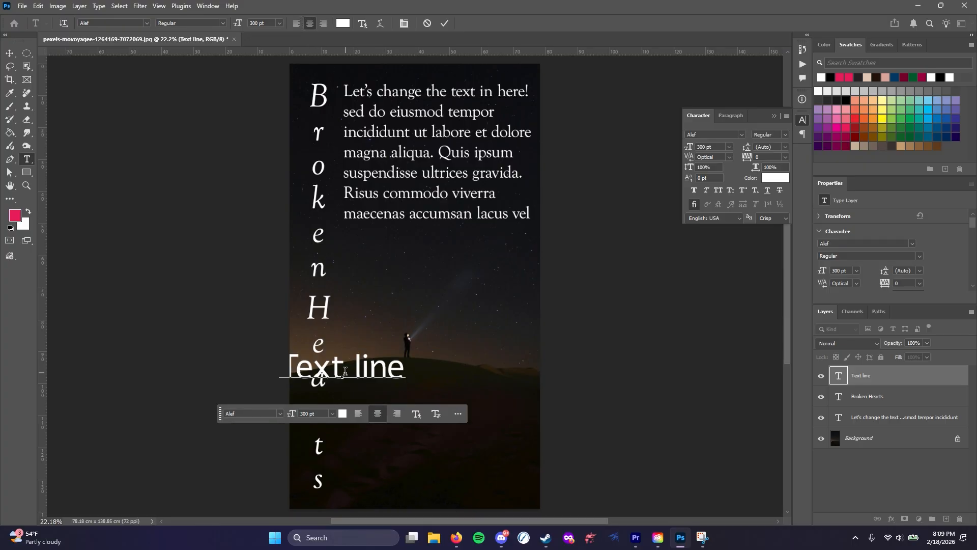
{"action": "key", "text": "ctrl+a"}
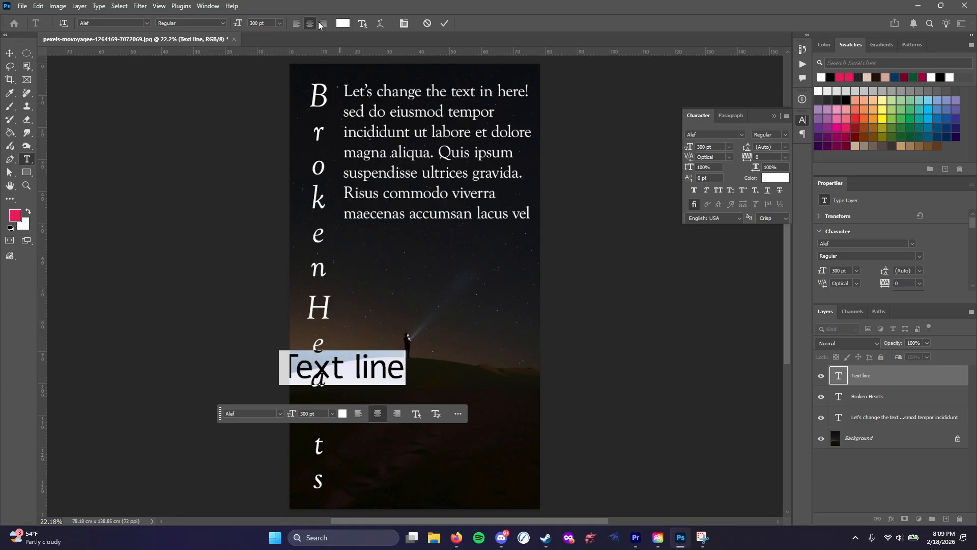
{"action": "left_click", "coordinate": [322, 22]}
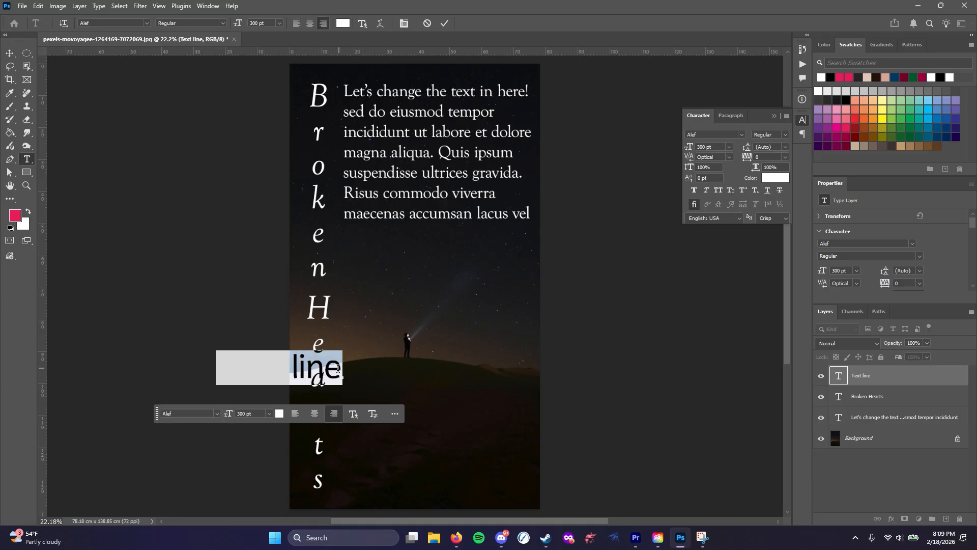
Restore left alignment on the "Text line" text and deselect its characters
{"action": "left_click", "coordinate": [296, 23]}
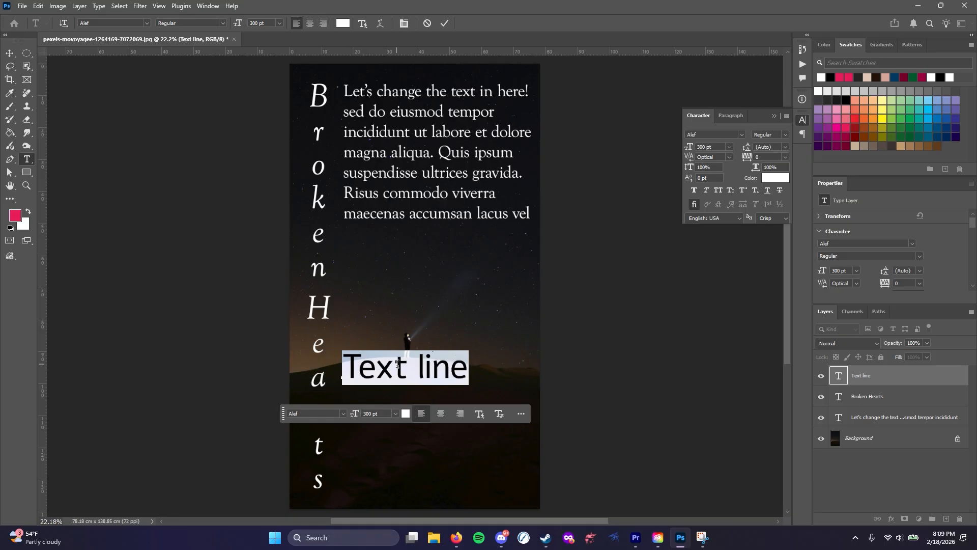
{"action": "left_click", "coordinate": [395, 364]}
Recolor all of the paragraph text to the muted red d97575 and deselect it
{"action": "left_click", "coordinate": [427, 221]}
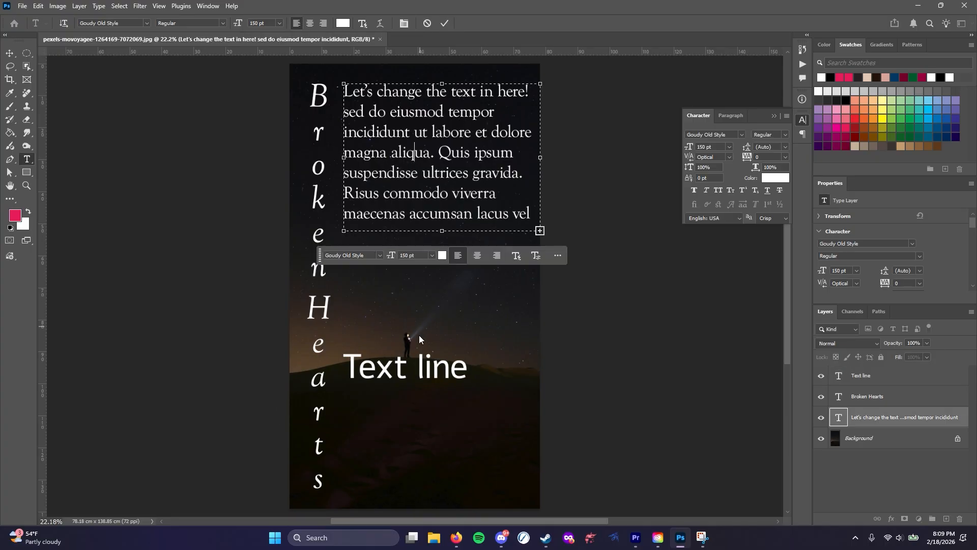
{"action": "key", "text": "ctrl+a"}
{"action": "left_click", "coordinate": [343, 23]}
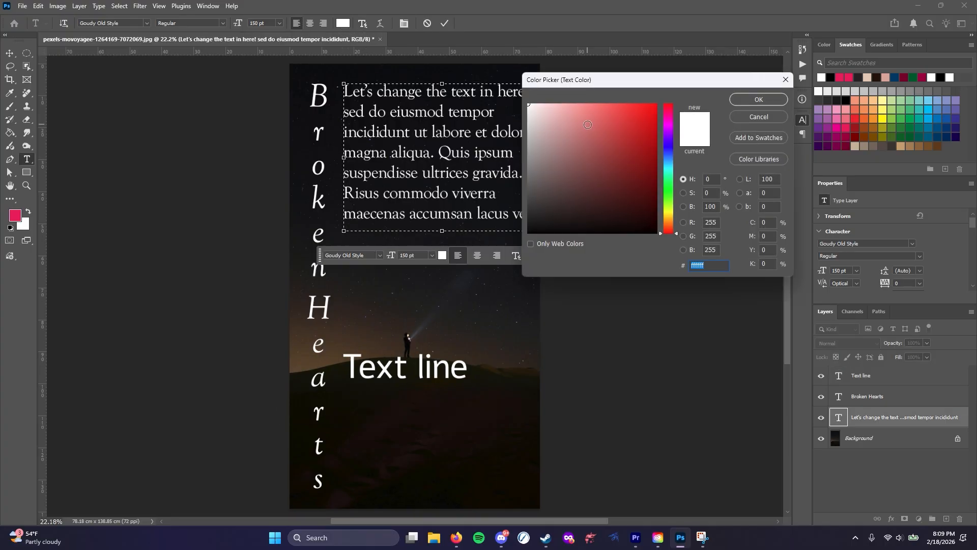
{"action": "left_click", "coordinate": [587, 123]}
{"action": "left_click", "coordinate": [743, 99]}
{"action": "left_click", "coordinate": [420, 132]}
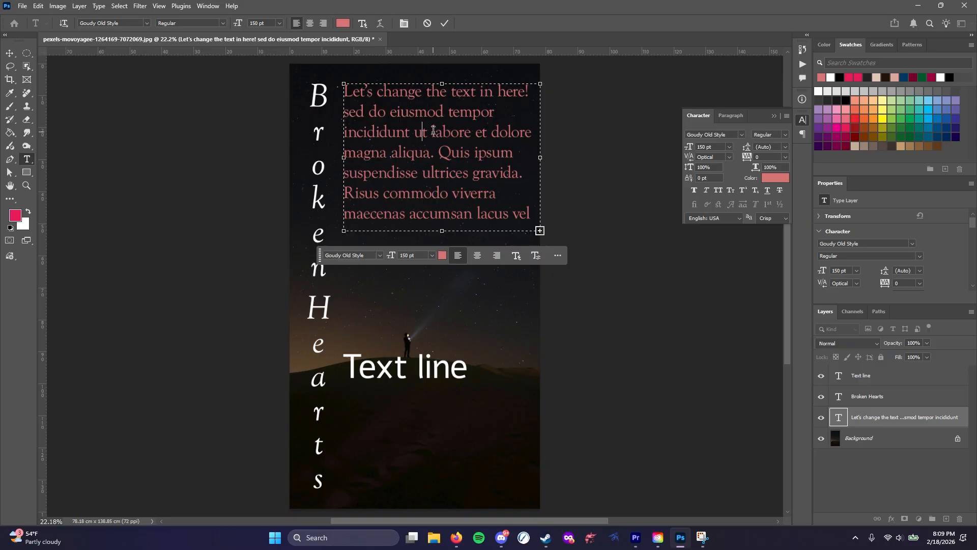
Color only the word "labore" in the paragraph's third line a very dark red
{"action": "left_click_drag", "start_coordinate": [432, 132], "coordinate": [471, 132]}
{"action": "left_click", "coordinate": [343, 24]}
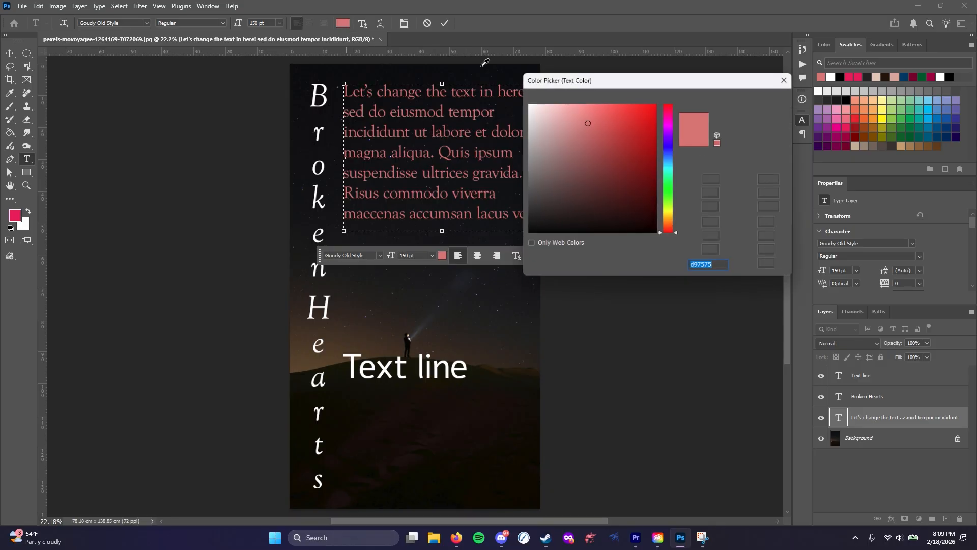
{"action": "left_click", "coordinate": [620, 184]}
{"action": "left_click", "coordinate": [758, 100]}
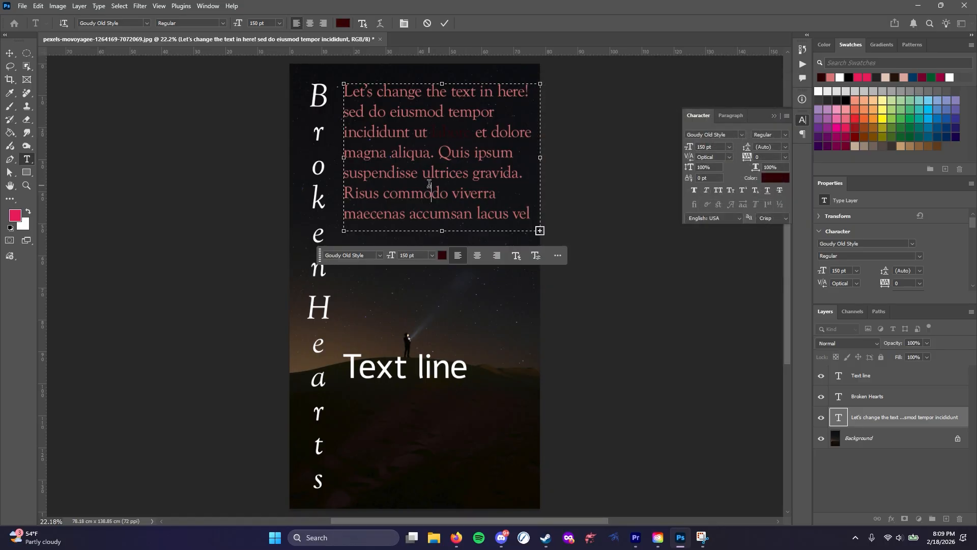
Color only the letter Q of "Quis" in the paragraph white (ffffff)
{"action": "left_click_drag", "start_coordinate": [439, 153], "coordinate": [449, 152]}
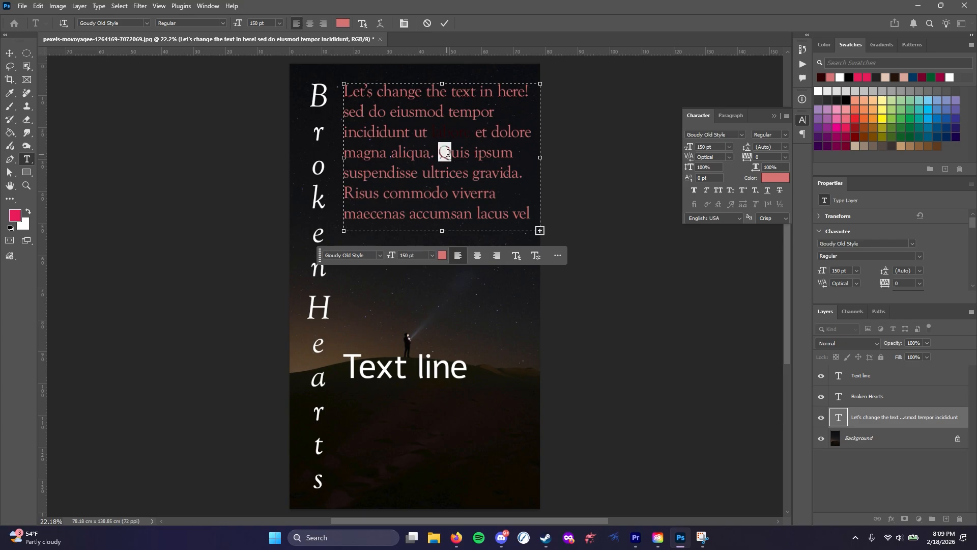
{"action": "left_click", "coordinate": [343, 23]}
{"action": "left_click", "coordinate": [543, 101]}
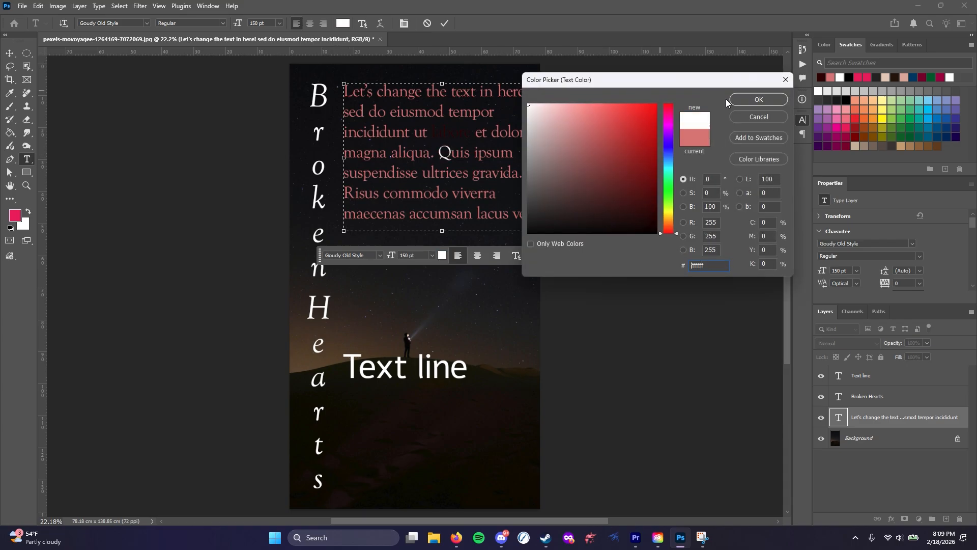
{"action": "left_click", "coordinate": [751, 102]}
{"action": "left_click", "coordinate": [448, 193]}
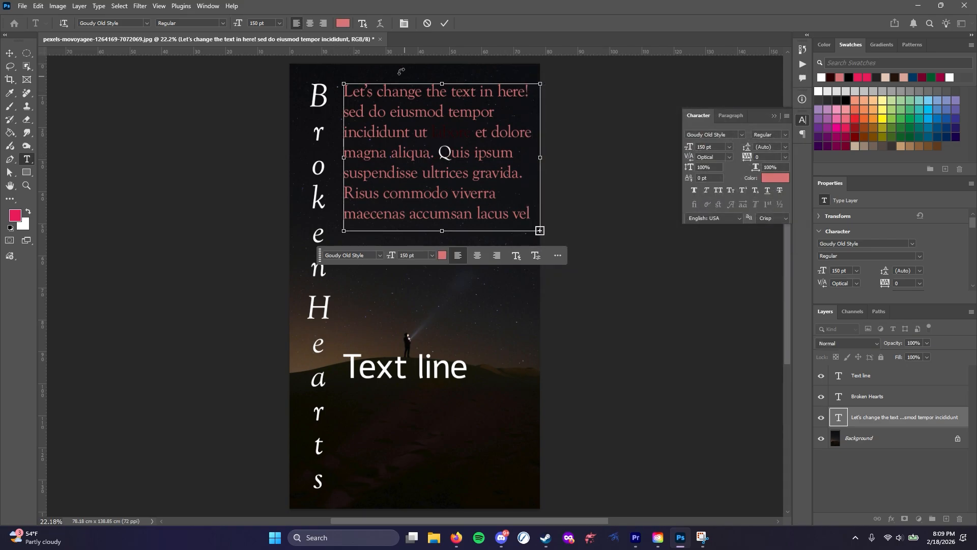
Apply the Block dynamic text style to the whole paragraph
{"action": "key", "text": "ctrl+a"}
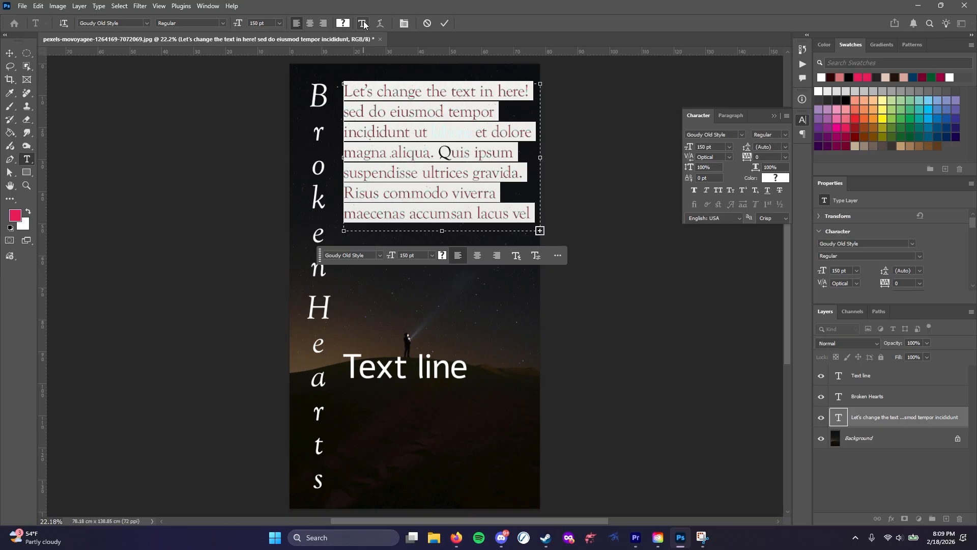
{"action": "left_click", "coordinate": [364, 24]}
{"action": "left_click", "coordinate": [364, 54]}
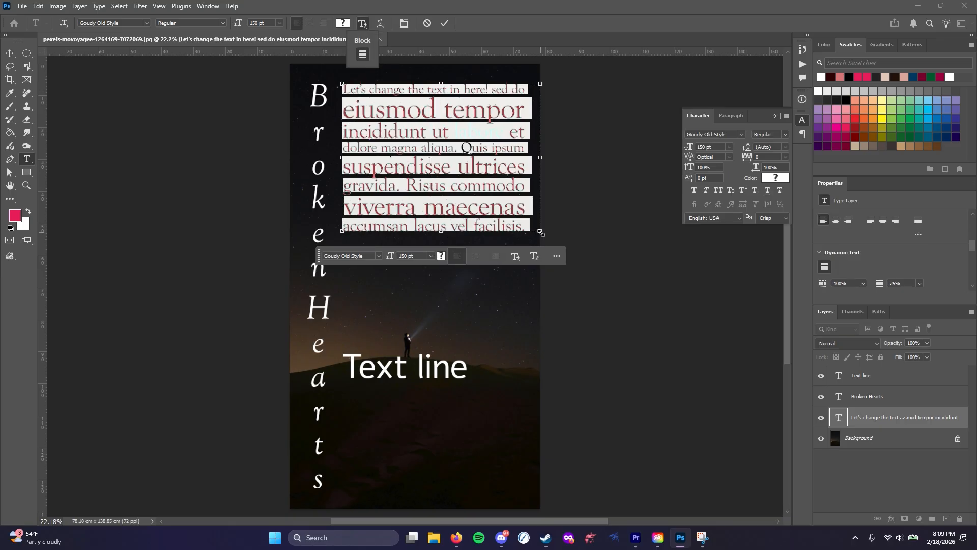
Make the paragraph's text box narrower and taller, reduce its height again, and select all of its text
{"action": "left_click_drag", "start_coordinate": [539, 232], "coordinate": [517, 291]}
{"action": "left_click", "coordinate": [450, 162]}
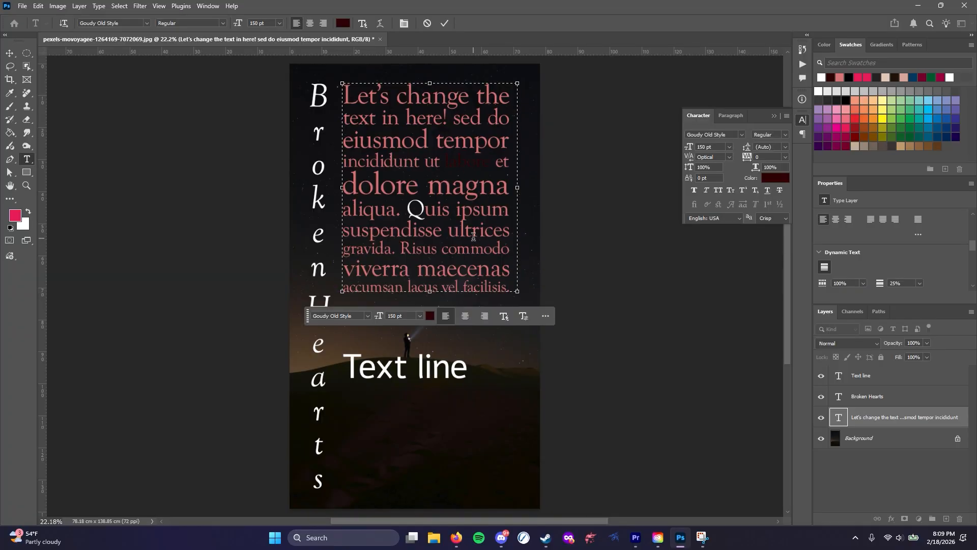
{"action": "key", "text": "ctrl+a"}
{"action": "left_click_drag", "start_coordinate": [518, 293], "coordinate": [512, 241]}
{"action": "left_click", "coordinate": [475, 174]}
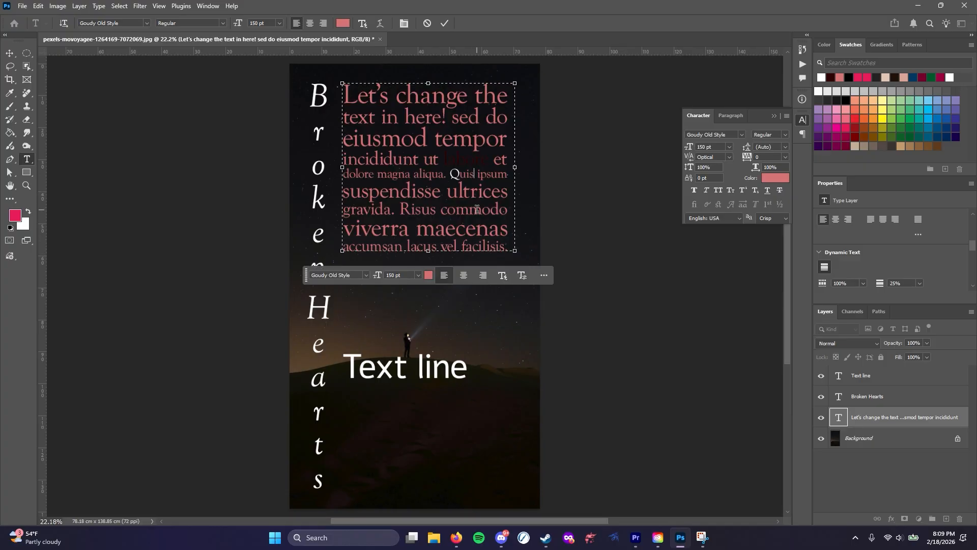
{"action": "key", "text": "ctrl+a"}
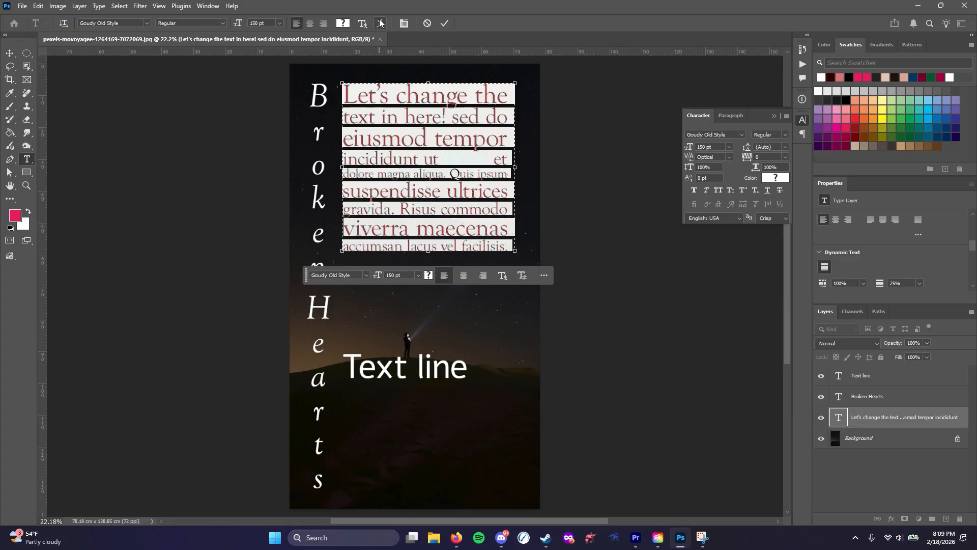
Select all of the "Text line" text and try the Arc, Arch and Fish warp styles on it
{"action": "left_click", "coordinate": [442, 376]}
{"action": "left_click", "coordinate": [442, 376]}
{"action": "key", "text": "ctrl+a"}
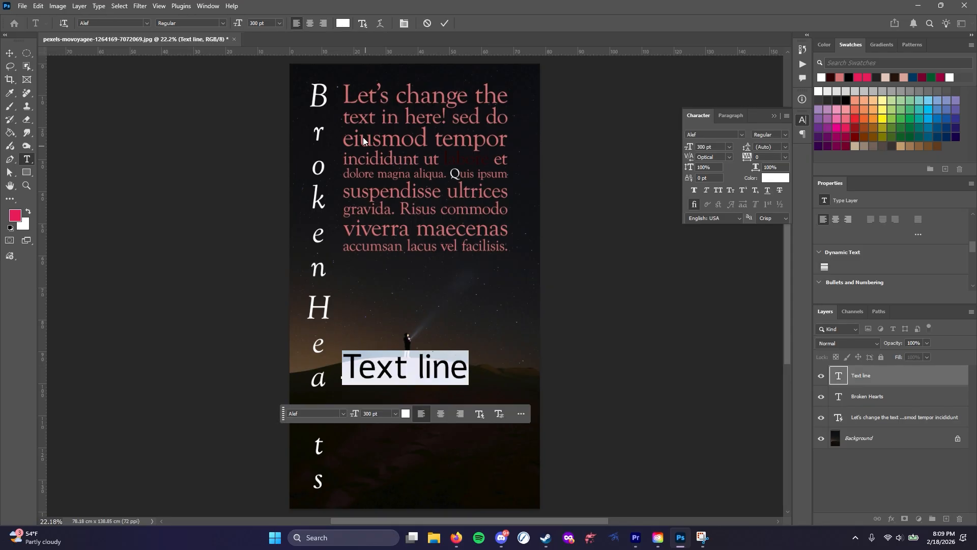
{"action": "left_click", "coordinate": [380, 23]}
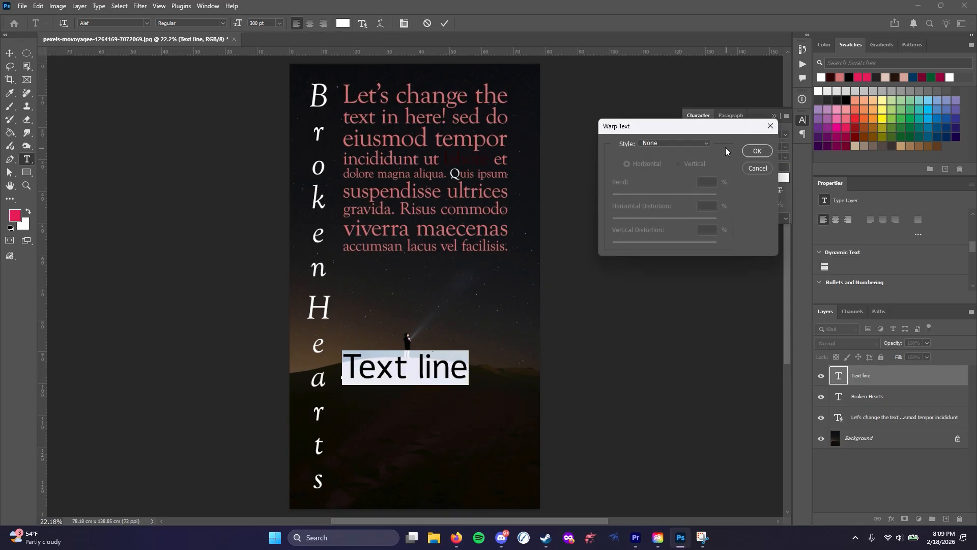
{"action": "left_click", "coordinate": [708, 144]}
{"action": "left_click", "coordinate": [675, 172]}
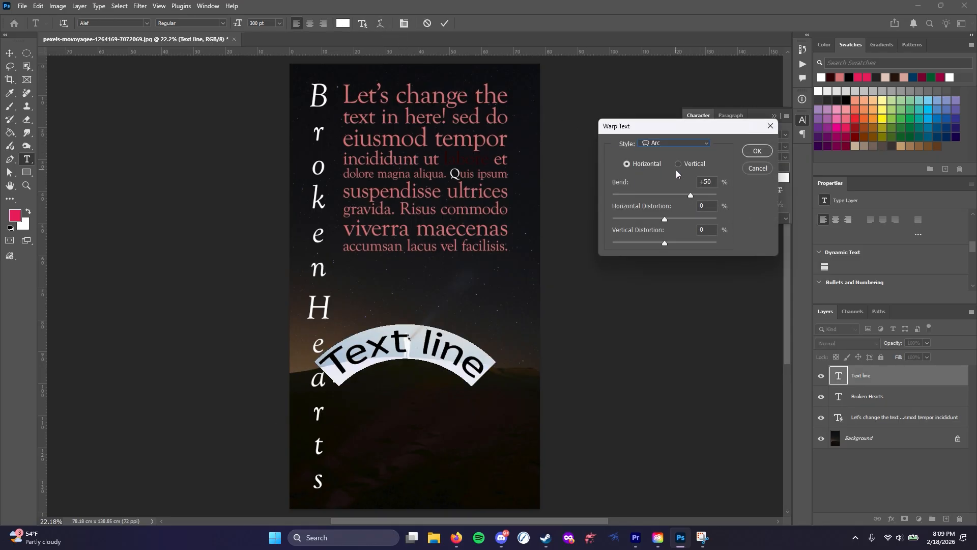
{"action": "left_click", "coordinate": [698, 145]}
{"action": "left_click", "coordinate": [683, 210]}
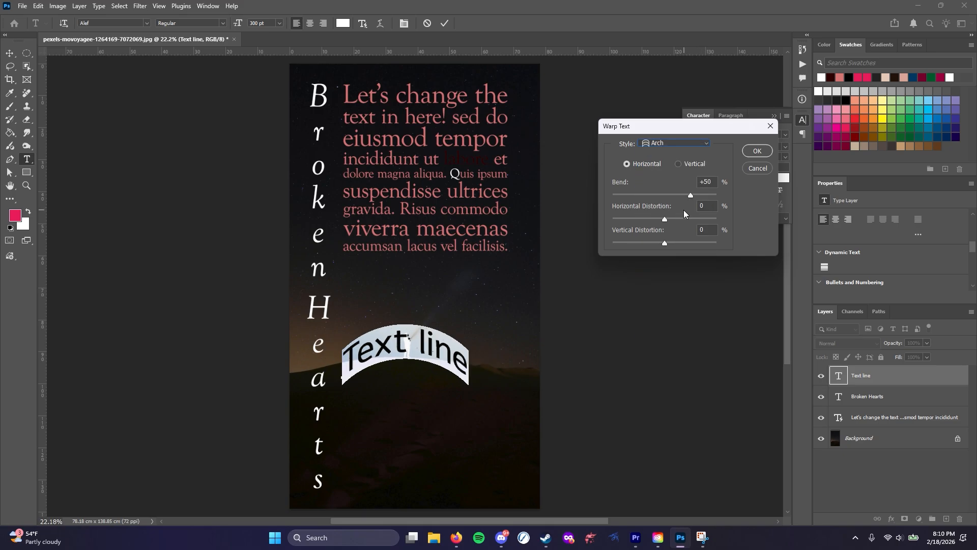
{"action": "left_click", "coordinate": [706, 146]}
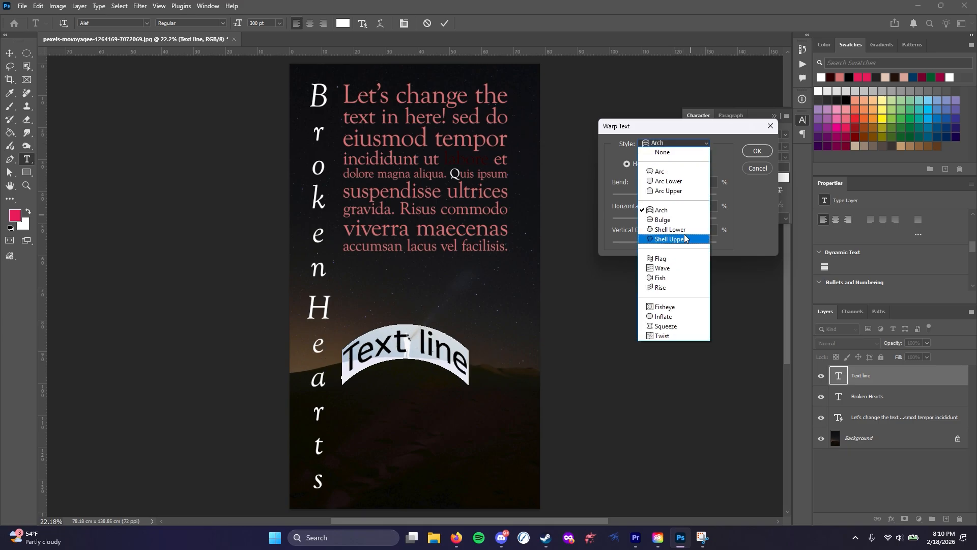
{"action": "left_click", "coordinate": [667, 276]}
Try a Fisheye warp with -100% bend and +53% horizontal distortion, switch the style to Bulge, and cancel the warp
{"action": "left_click", "coordinate": [702, 145]}
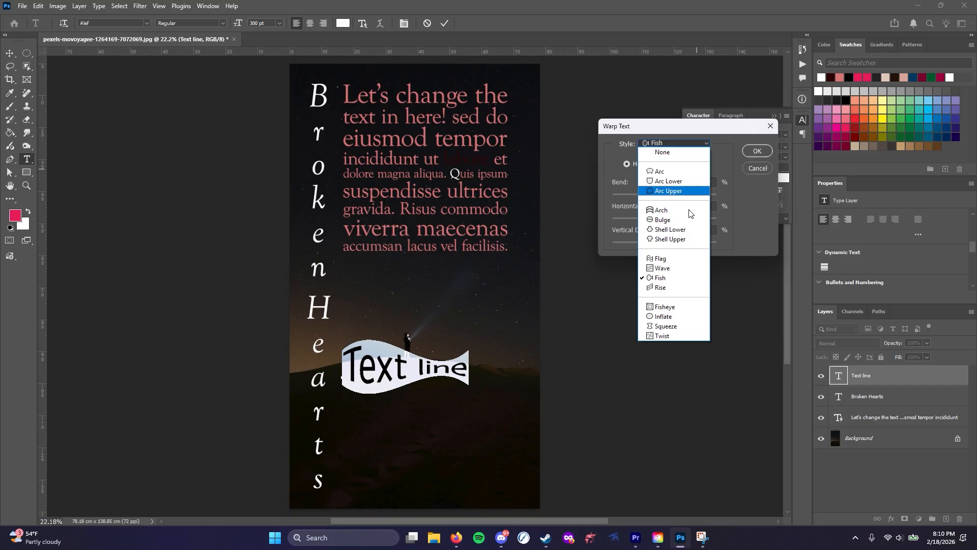
{"action": "left_click", "coordinate": [667, 306]}
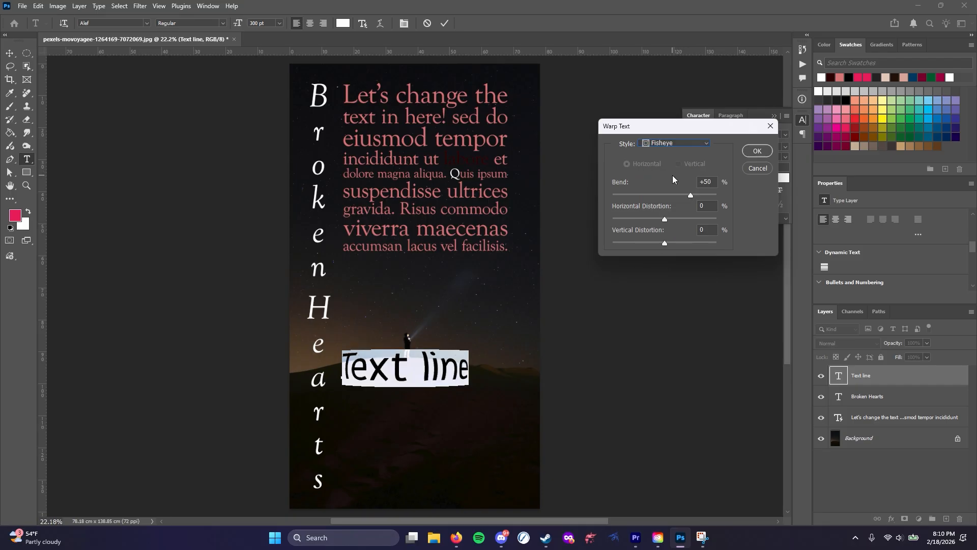
{"action": "left_click_drag", "start_coordinate": [689, 197], "coordinate": [598, 209]}
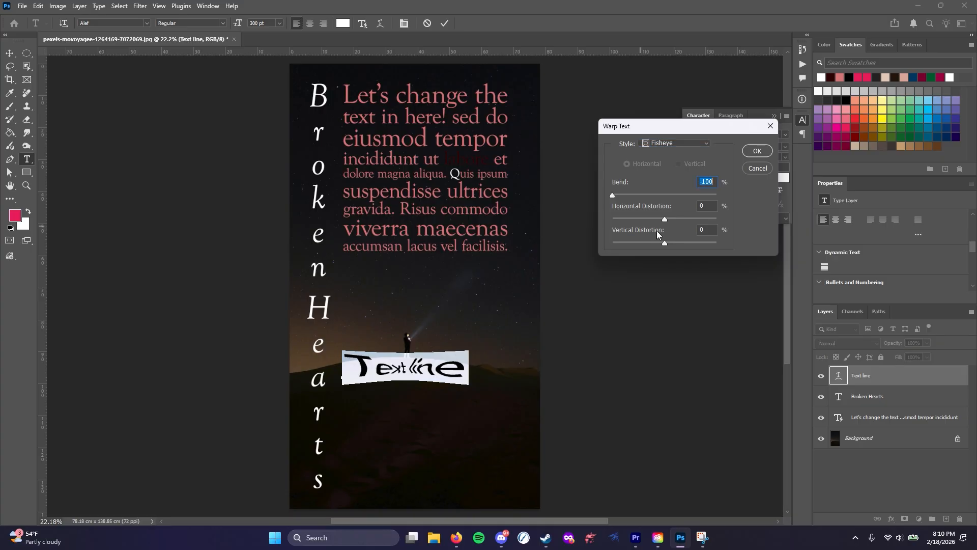
{"action": "left_click_drag", "start_coordinate": [664, 218], "coordinate": [692, 218]}
{"action": "left_click", "coordinate": [688, 145]}
{"action": "left_click", "coordinate": [671, 219]}
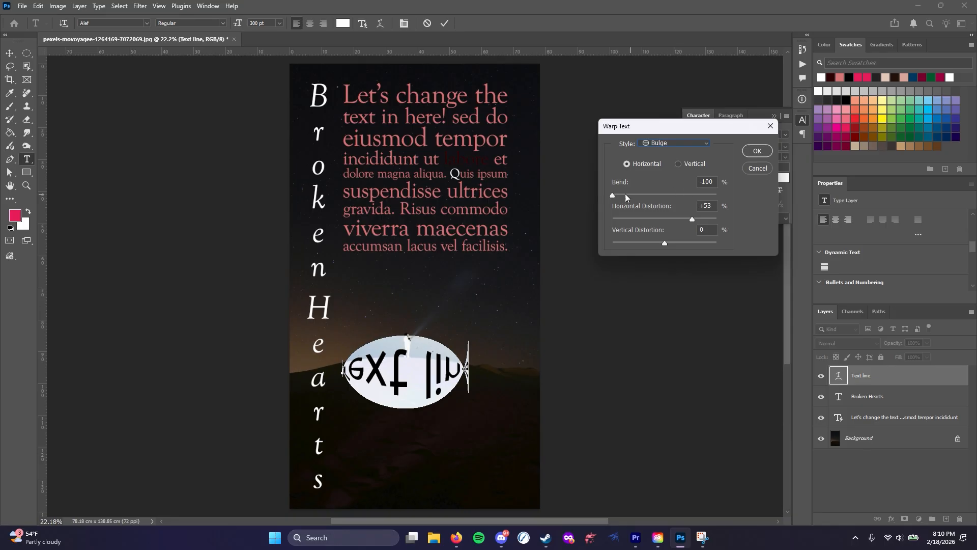
{"action": "left_click", "coordinate": [757, 170]}
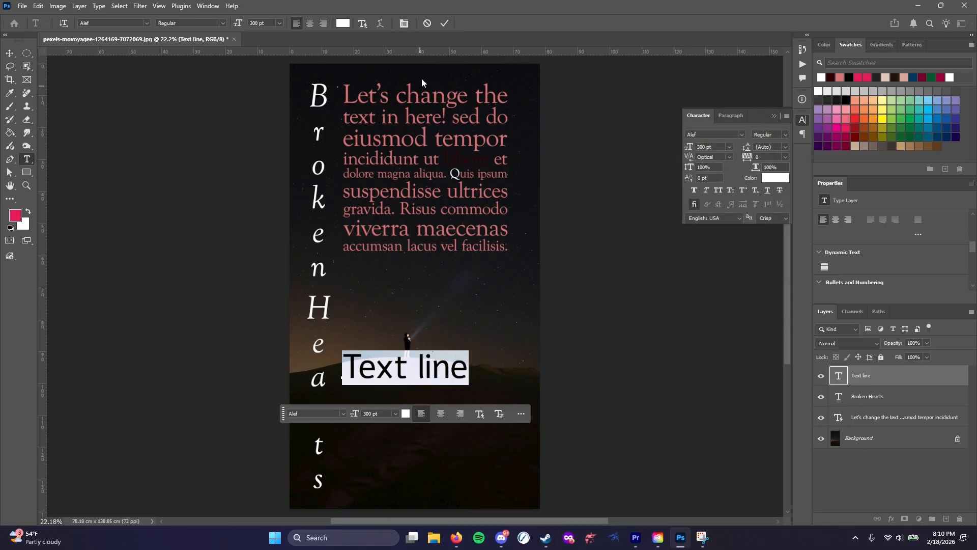
Hide and reshow the character and paragraph settings, view both sets, and leave the paragraph settings showing
{"action": "left_click", "coordinate": [402, 24]}
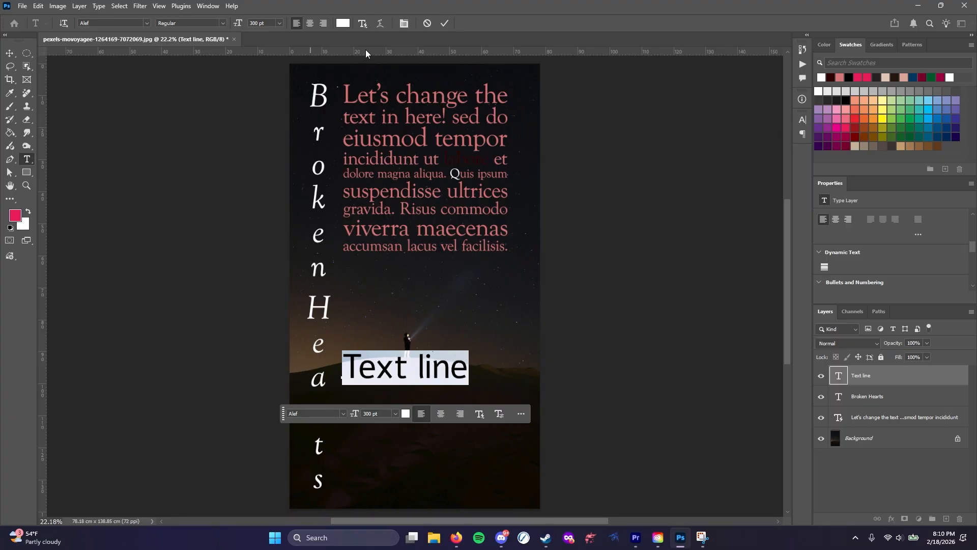
{"action": "left_click", "coordinate": [404, 23]}
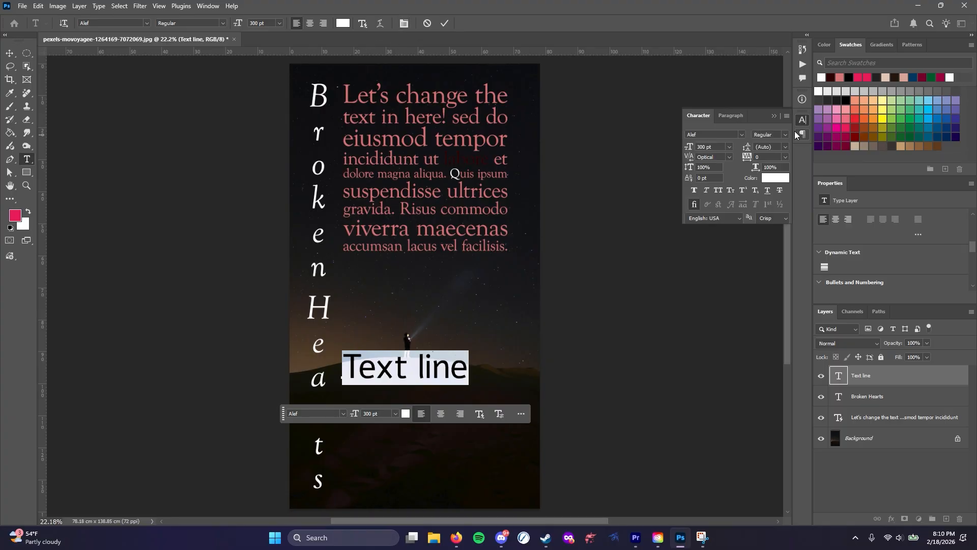
{"action": "left_click", "coordinate": [730, 115]}
{"action": "left_click", "coordinate": [700, 116]}
{"action": "key", "text": "alt+Tab"}
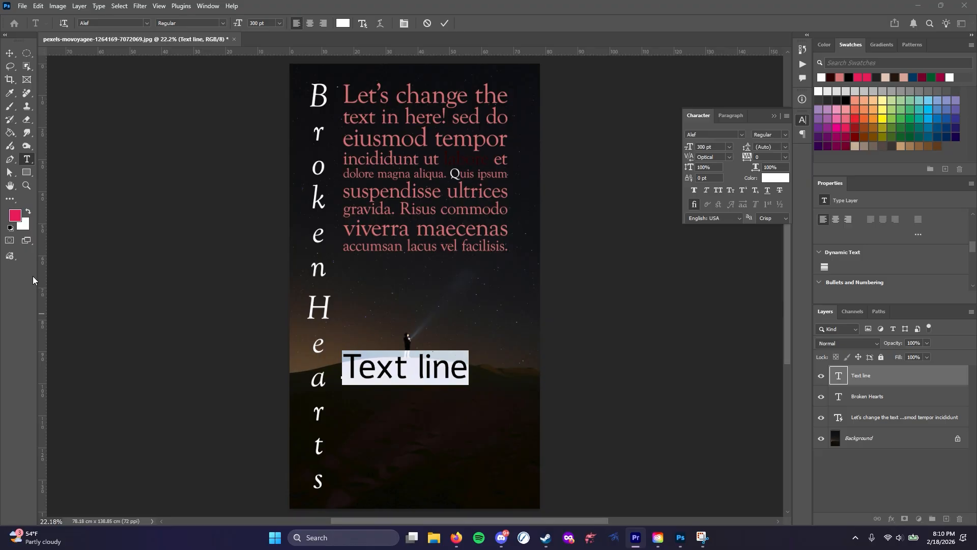
{"action": "left_click", "coordinate": [729, 115]}
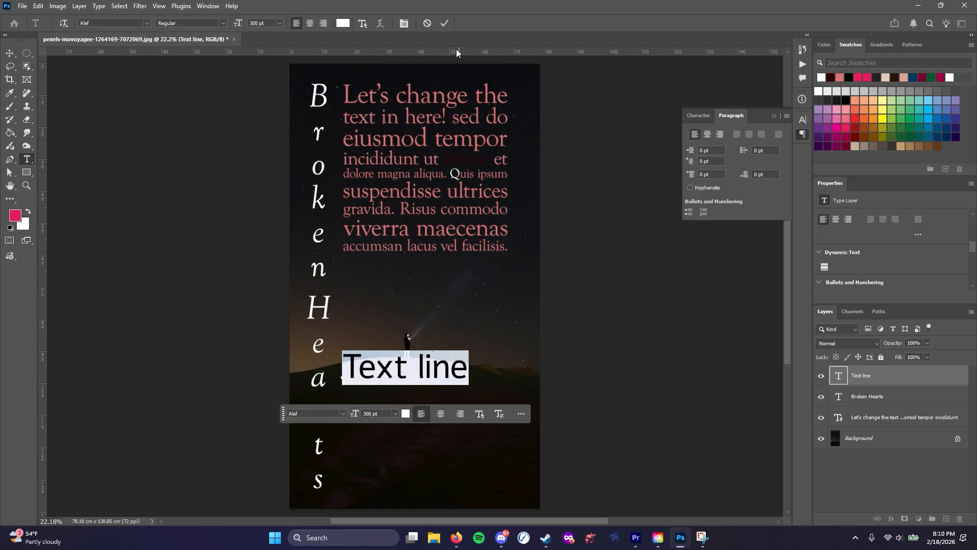
{"action": "left_click", "coordinate": [388, 367]}
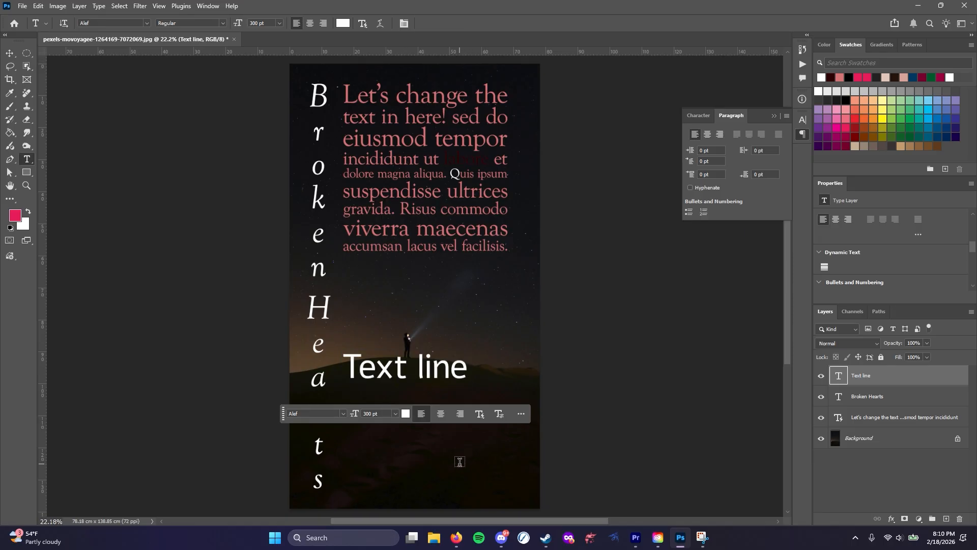
Replace all of the paragraph text with "test", commit it, and undo the replacement
{"action": "left_click", "coordinate": [416, 191]}
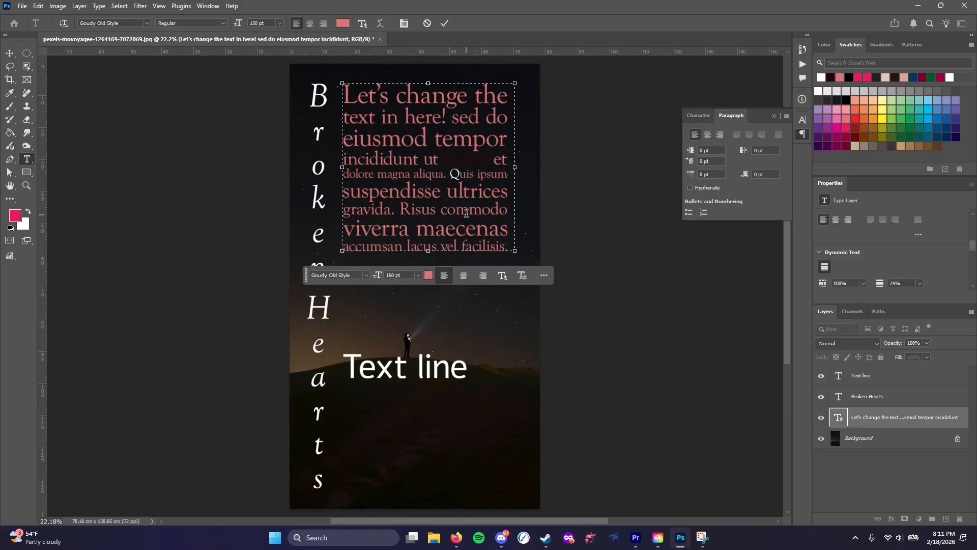
{"action": "key", "text": "ctrl+a"}
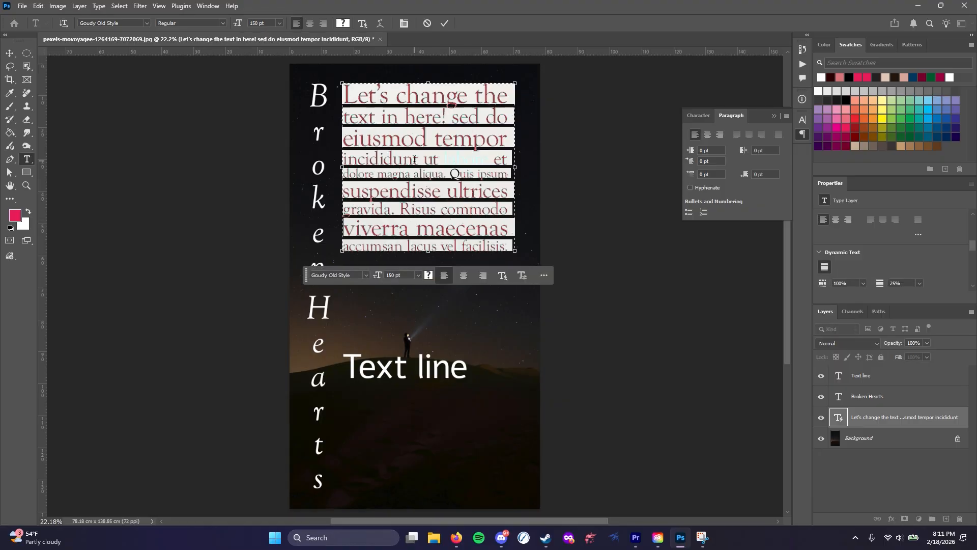
{"action": "type", "text": "test"}
{"action": "key", "text": "ctrl+Return"}
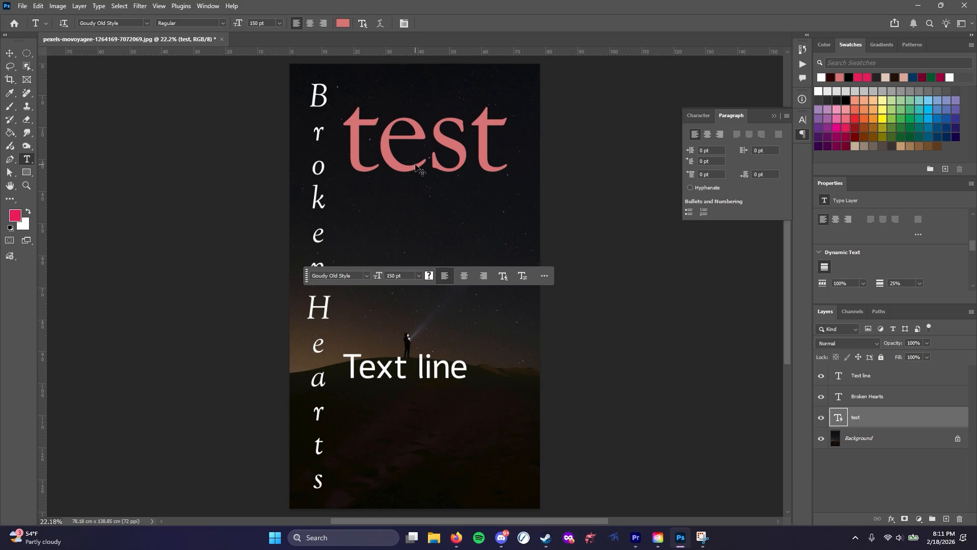
{"action": "key", "text": "ctrl+z"}
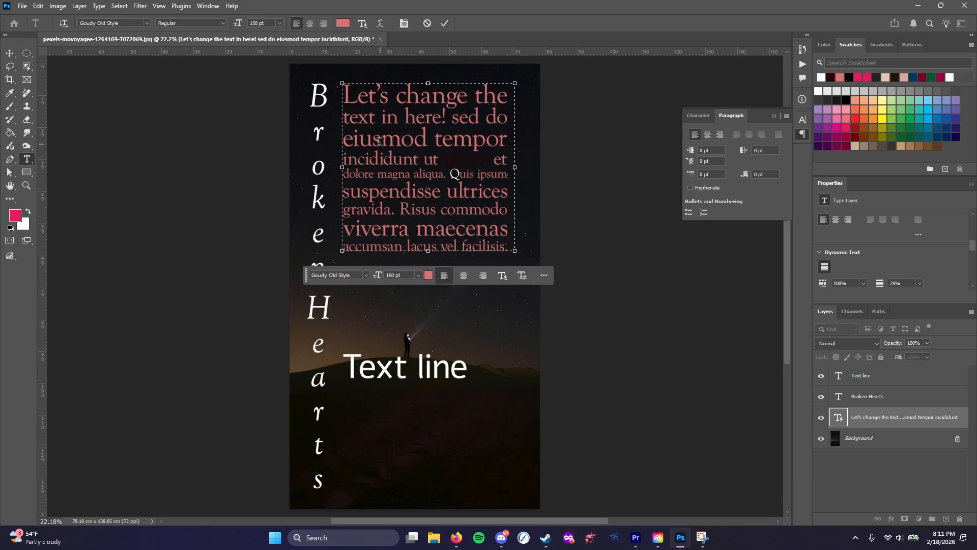
Delete the paragraph text from "mod tempor" through "suspendisse" so the block text reflows
{"action": "left_click_drag", "start_coordinate": [381, 138], "coordinate": [441, 191]}
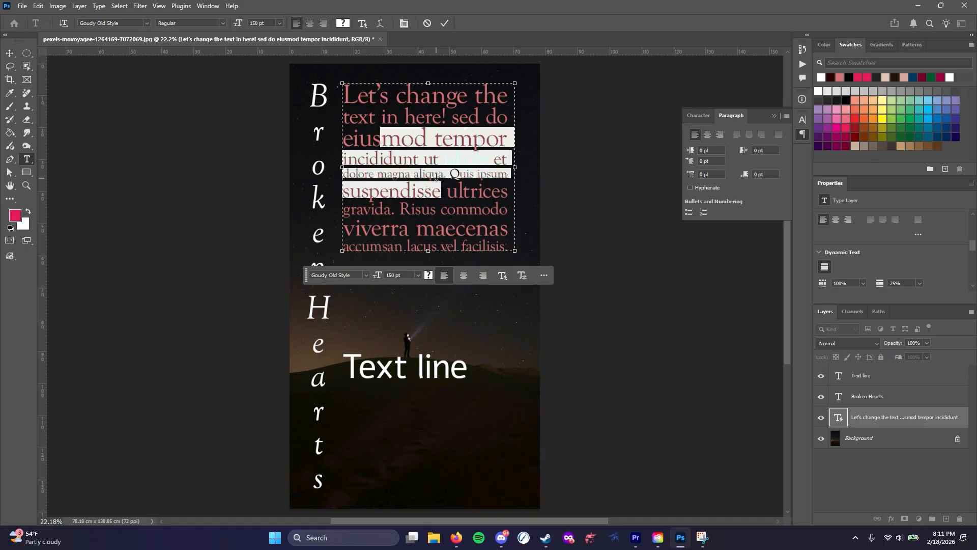
{"action": "key", "text": "BackSpace"}
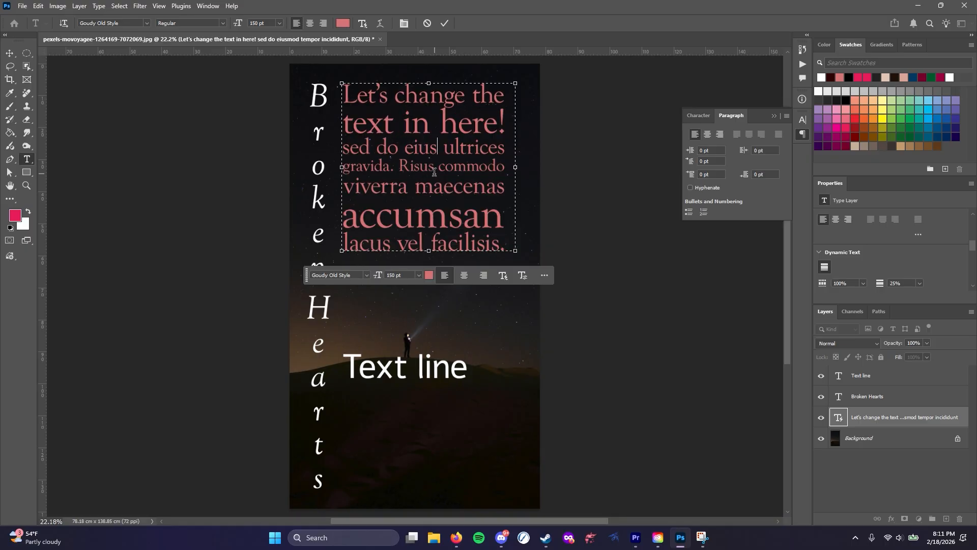
Commit the paragraph text edit, undo the deletion of the paragraph words, and show the character settings
{"action": "left_click", "coordinate": [545, 278]}
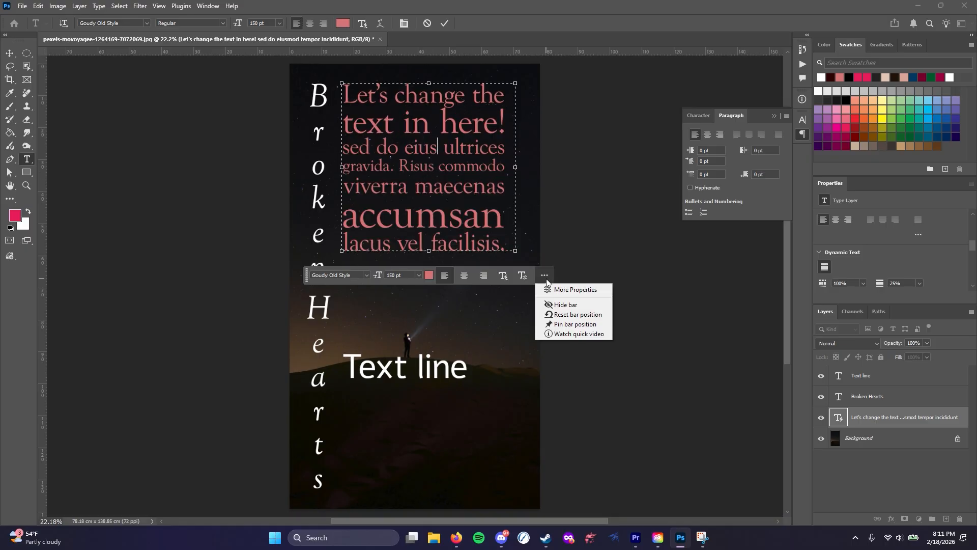
{"action": "left_click", "coordinate": [544, 277]}
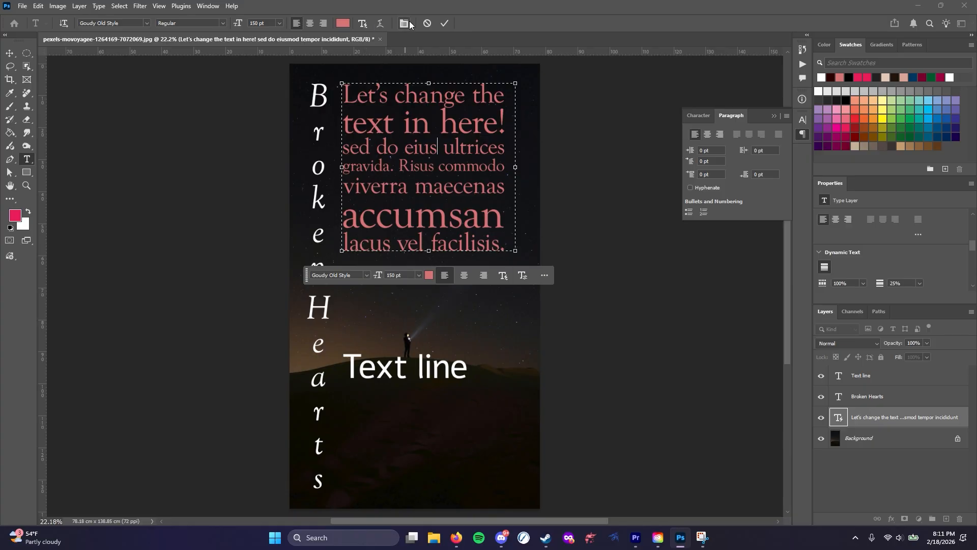
{"action": "key", "text": "ctrl+Return"}
{"action": "key", "text": "ctrl+z"}
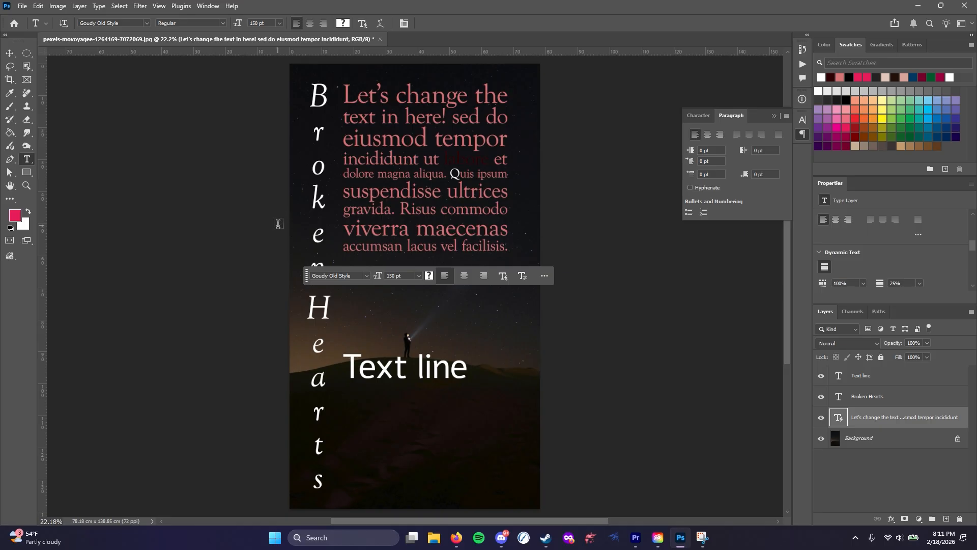
{"action": "left_click", "coordinate": [688, 118]}
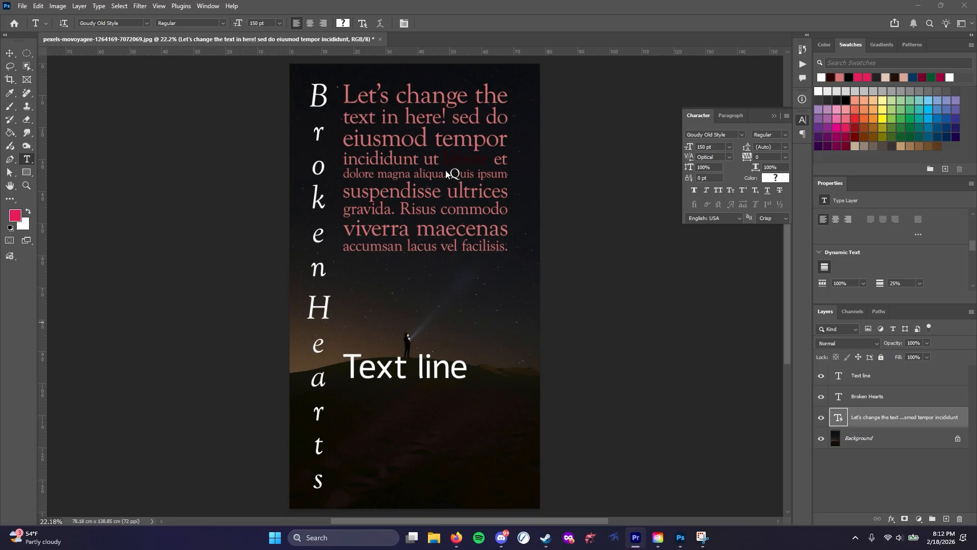
Turn off the dynamic Block layout for the paragraph text
{"action": "left_click", "coordinate": [399, 172]}
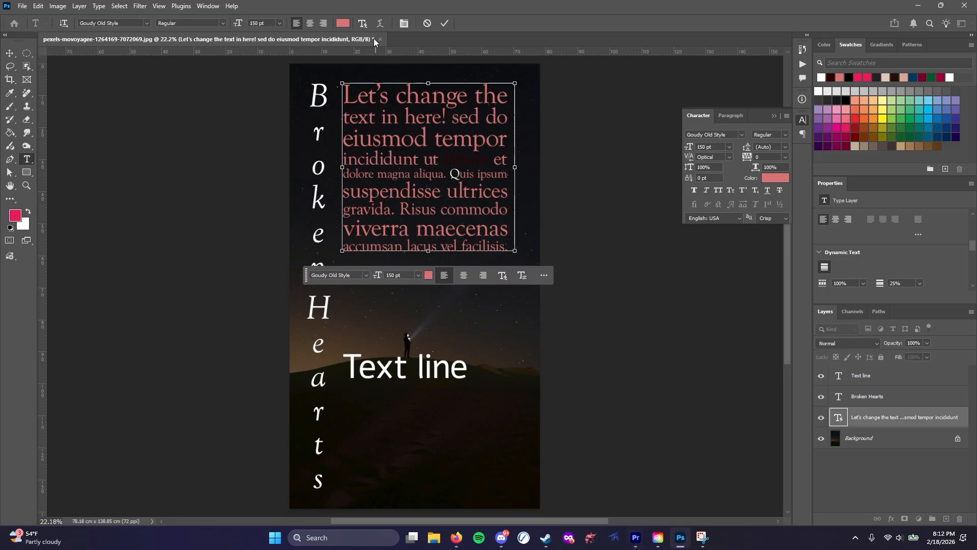
{"action": "left_click", "coordinate": [365, 23]}
{"action": "left_click", "coordinate": [364, 54]}
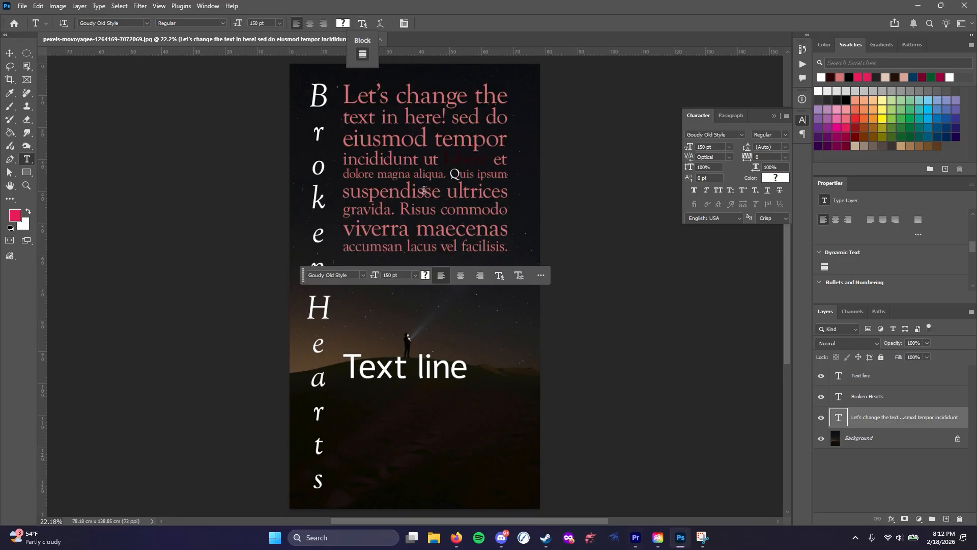
Select all of the paragraph text, try a leading of 72 pt, and return the leading to Auto
{"action": "left_click", "coordinate": [400, 178]}
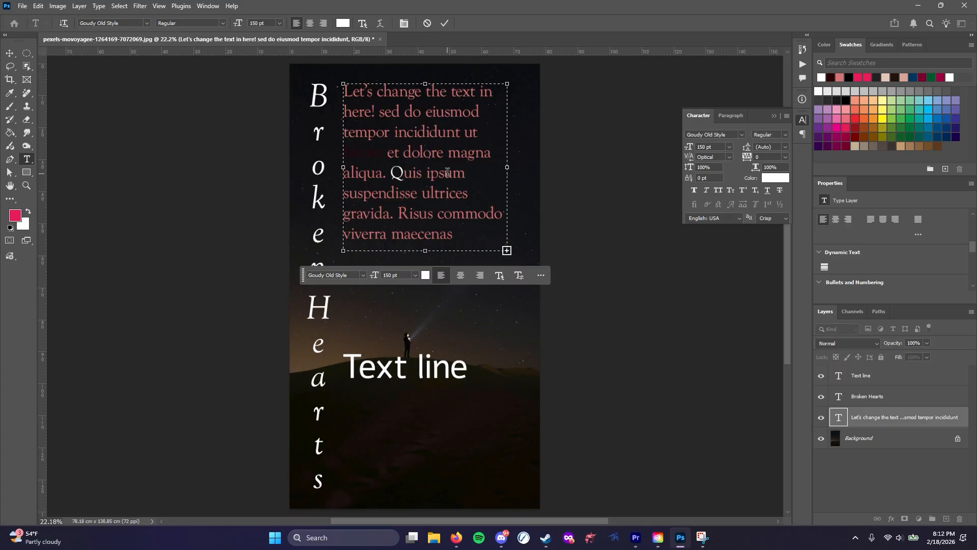
{"action": "key", "text": "ctrl+a"}
{"action": "left_click", "coordinate": [785, 147]}
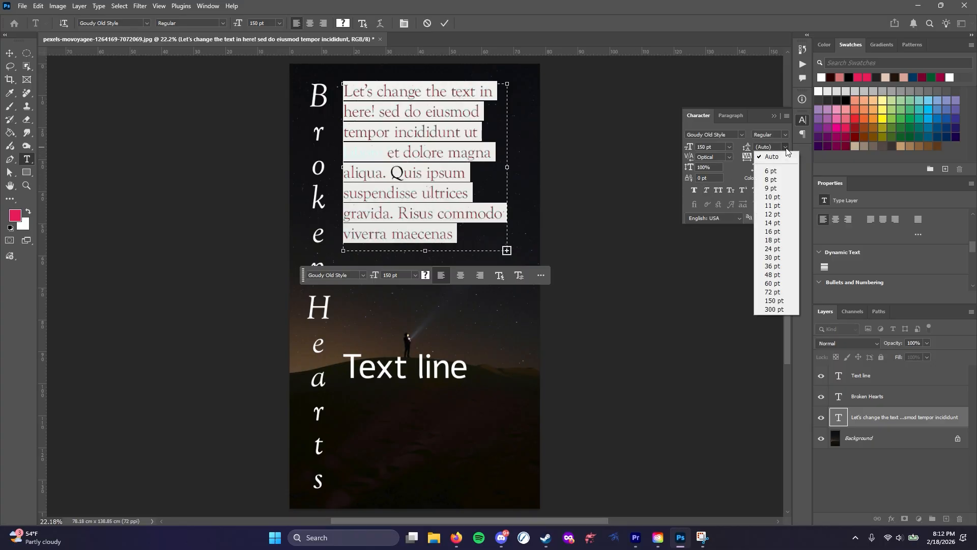
{"action": "left_click", "coordinate": [770, 293]}
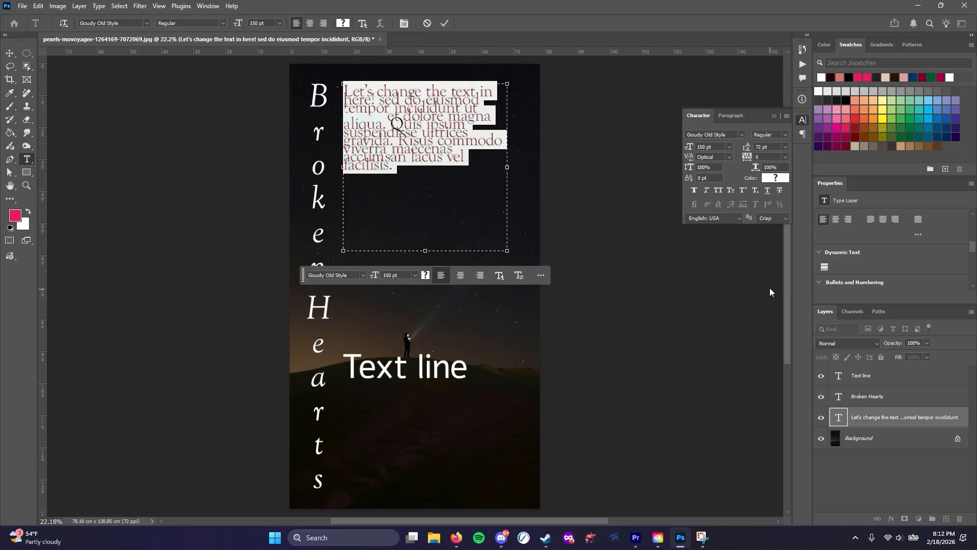
{"action": "left_click", "coordinate": [785, 147]}
{"action": "left_click", "coordinate": [773, 156]}
{"action": "left_click", "coordinate": [785, 148]}
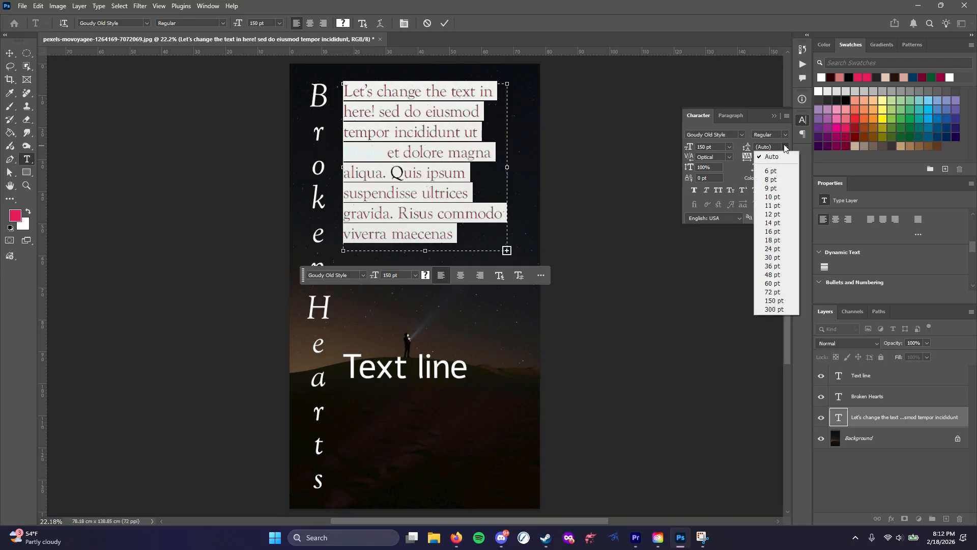
{"action": "left_click", "coordinate": [785, 147]}
Set the selected paragraph text's leading to 150 pt and increase it to 200 pt
{"action": "left_click_drag", "start_coordinate": [772, 147], "coordinate": [707, 138]}
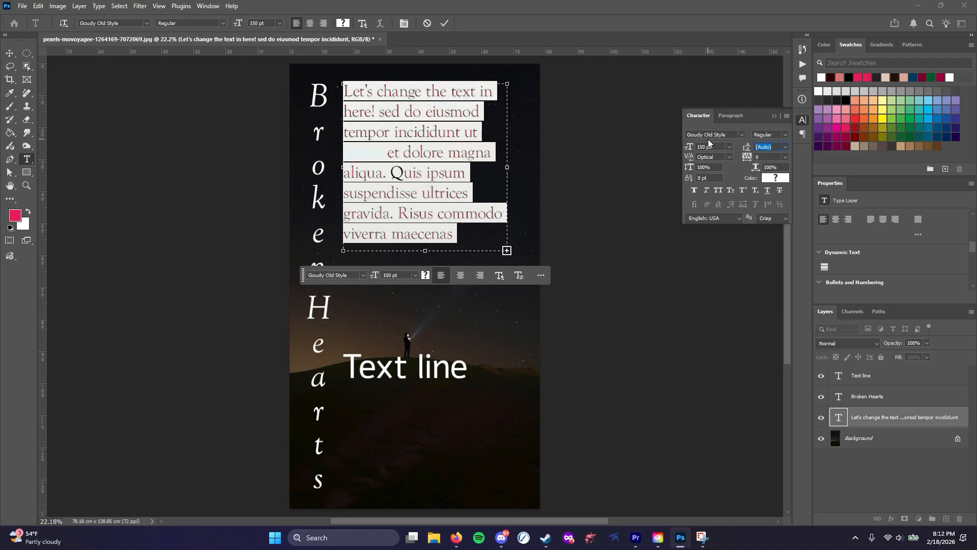
{"action": "type", "text": "150"}
{"action": "key", "text": "Return"}
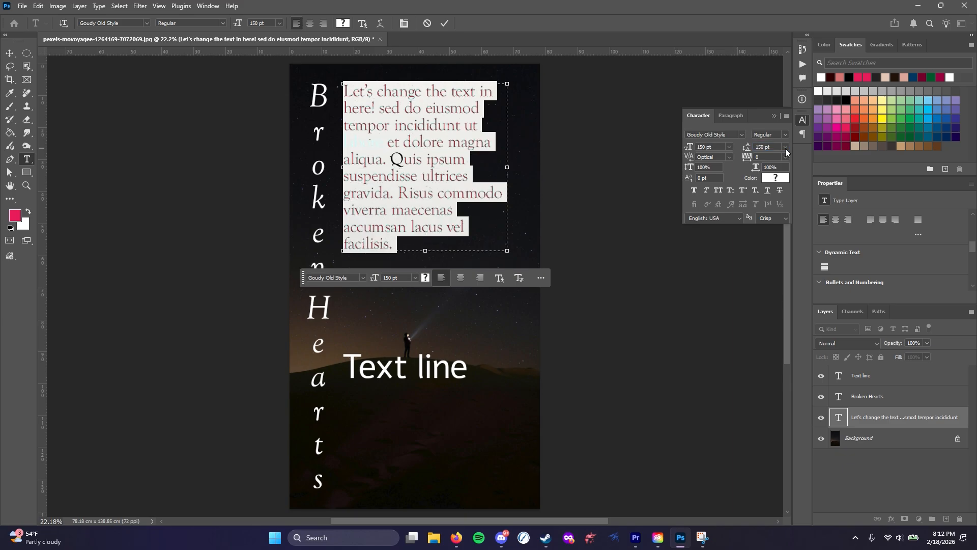
{"action": "left_click", "coordinate": [741, 144]}
{"action": "type", "text": "200"}
{"action": "key", "text": "Return"}
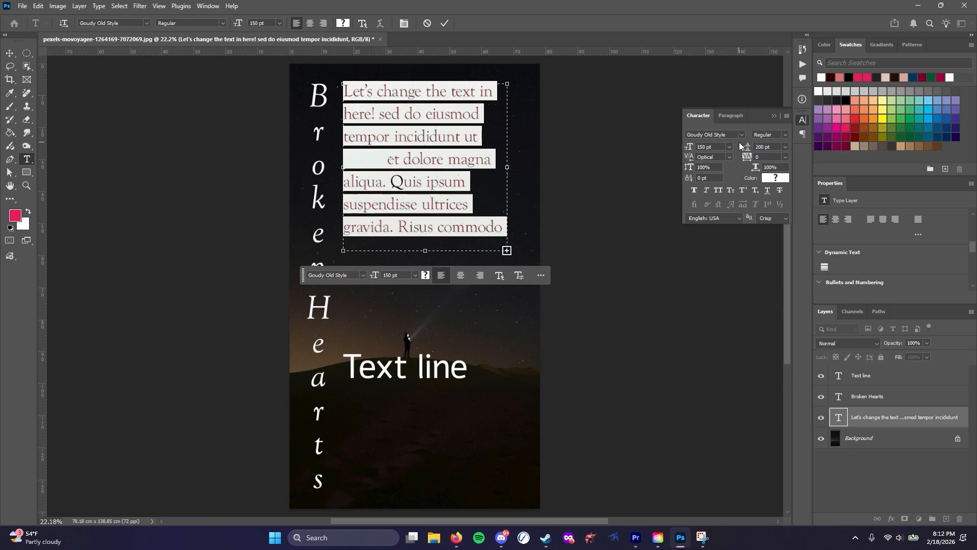
Recolor the word "labore" in the paragraph to bright red, df0000
{"action": "left_click", "coordinate": [386, 161]}
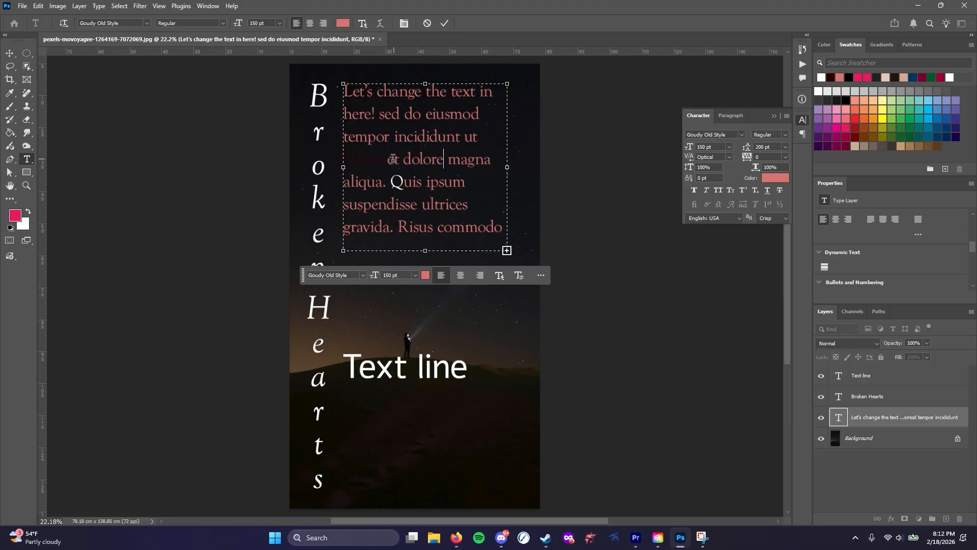
{"action": "left_click_drag", "start_coordinate": [386, 160], "coordinate": [344, 161]}
{"action": "left_click", "coordinate": [775, 178]}
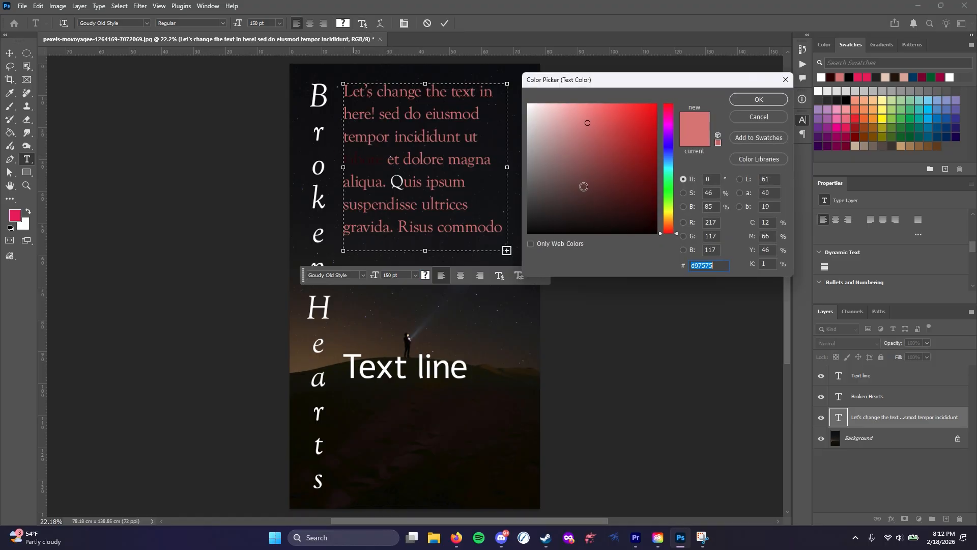
{"action": "left_click", "coordinate": [655, 122]}
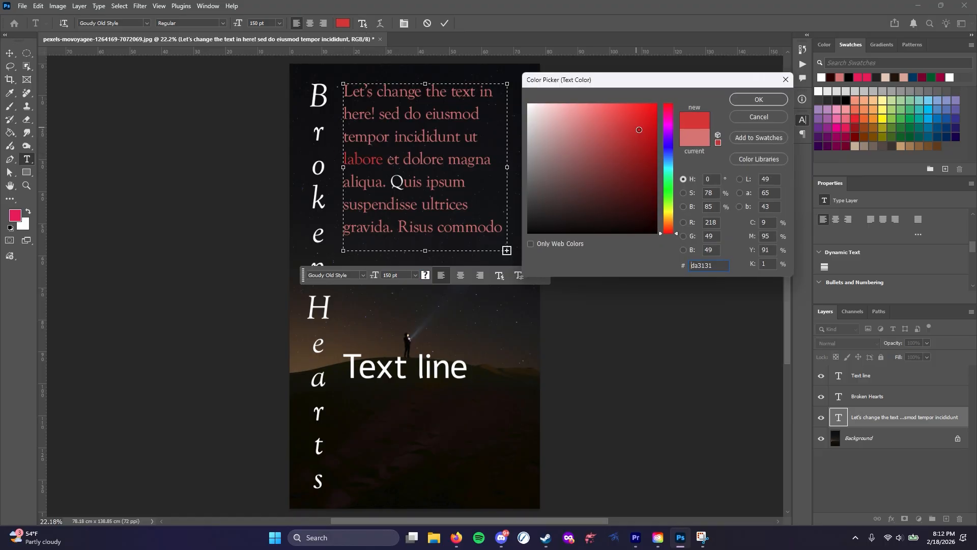
{"action": "left_click_drag", "start_coordinate": [669, 142], "coordinate": [702, 120]}
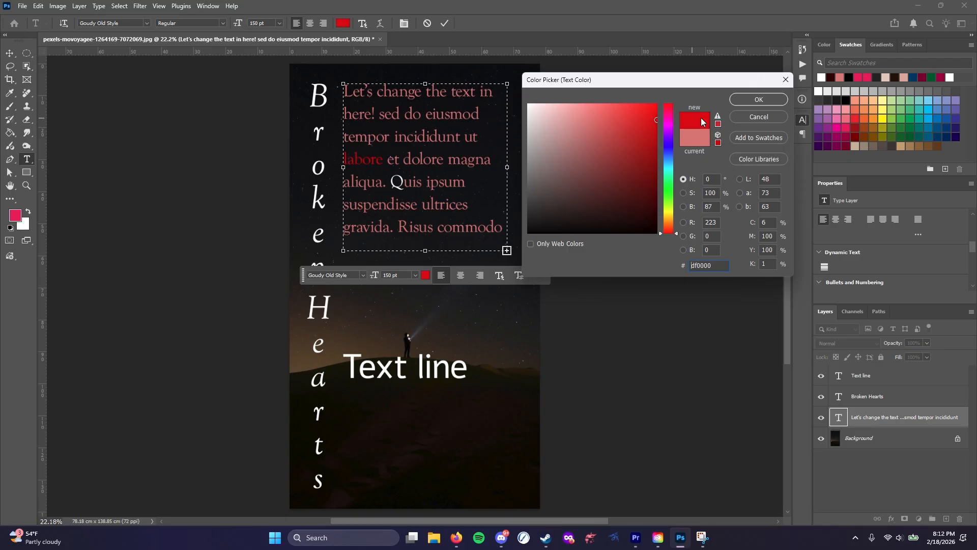
{"action": "left_click", "coordinate": [759, 99]}
Place the text cursor between the "Q" and "u" of "Quis" and set the kerning to -100
{"action": "left_click", "coordinate": [400, 183]}
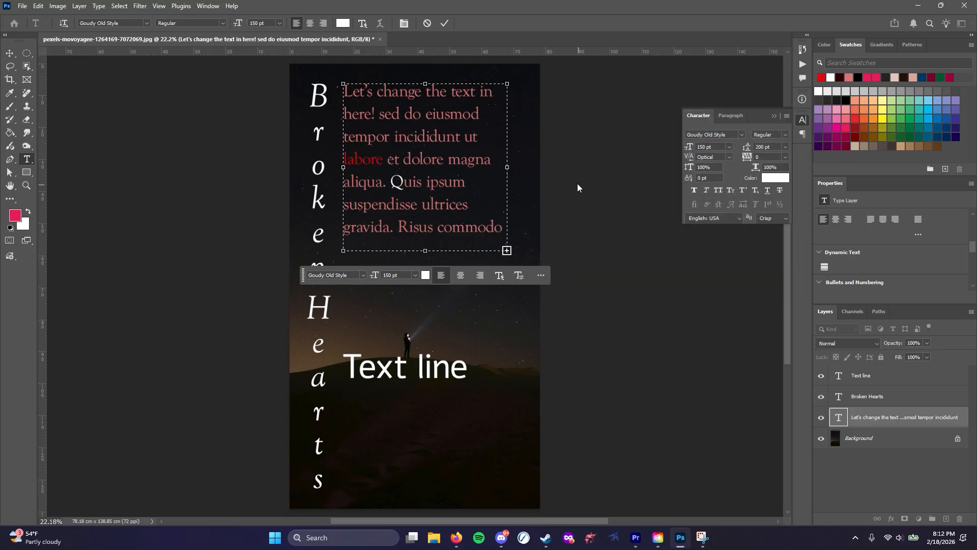
{"action": "key", "text": "ctrl+a"}
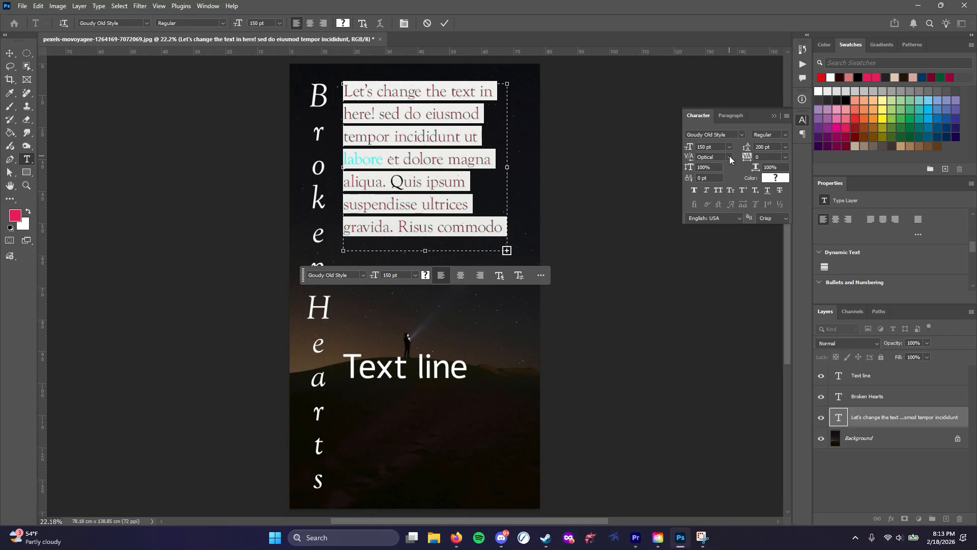
{"action": "left_click", "coordinate": [397, 137]}
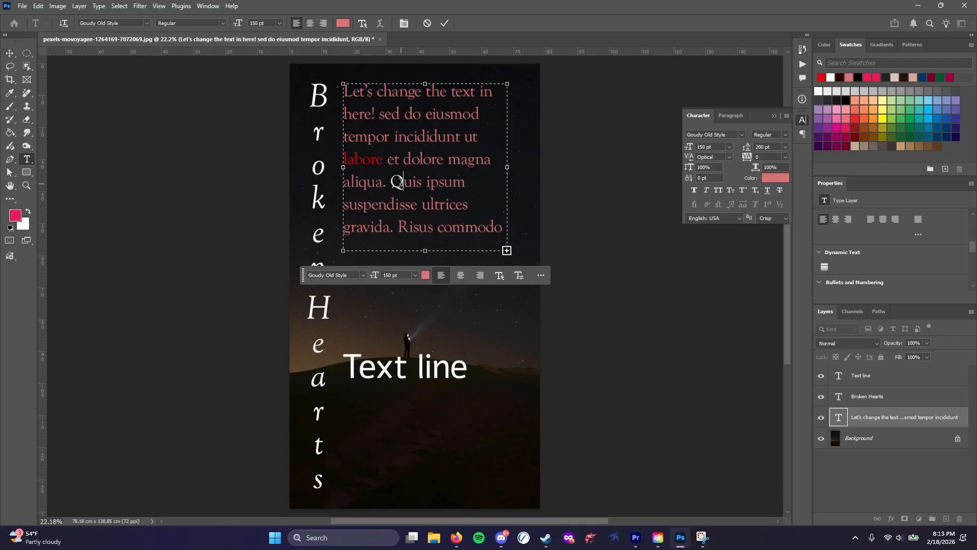
{"action": "scroll", "coordinate": [402, 182], "scroll_direction": "up", "scroll_amount": 10}
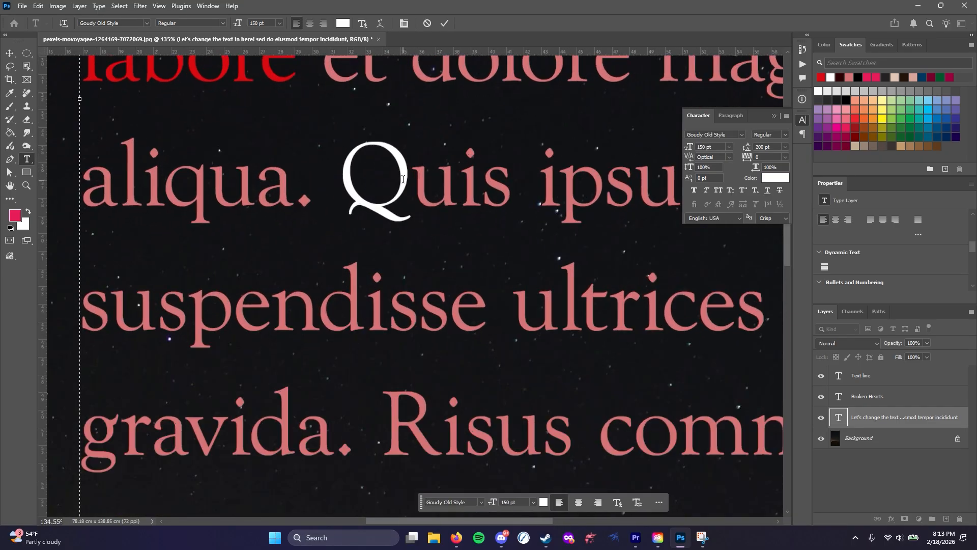
{"action": "scroll", "coordinate": [407, 177], "scroll_direction": "up", "scroll_amount": 2}
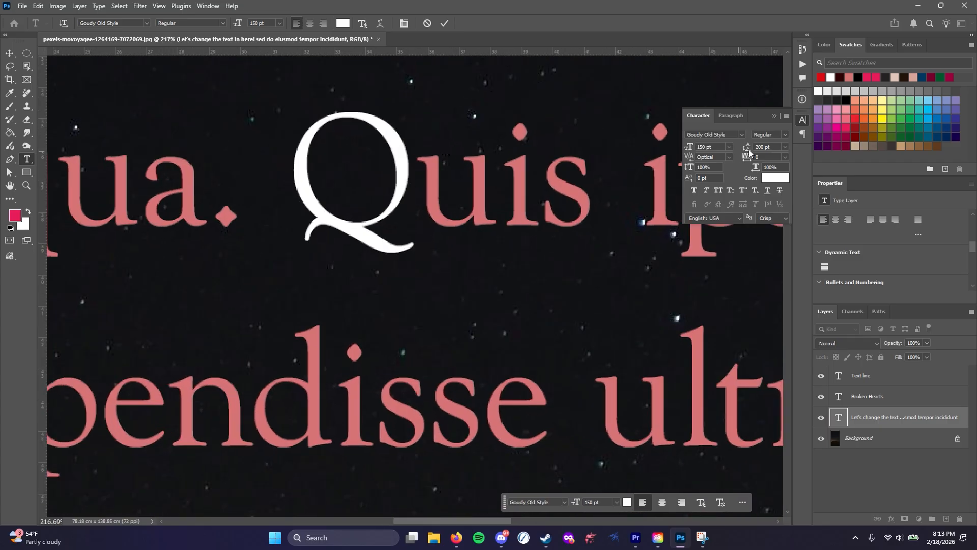
{"action": "left_click", "coordinate": [729, 157]}
{"action": "left_click", "coordinate": [731, 155]}
{"action": "left_click", "coordinate": [731, 157]}
{"action": "left_click", "coordinate": [716, 190]}
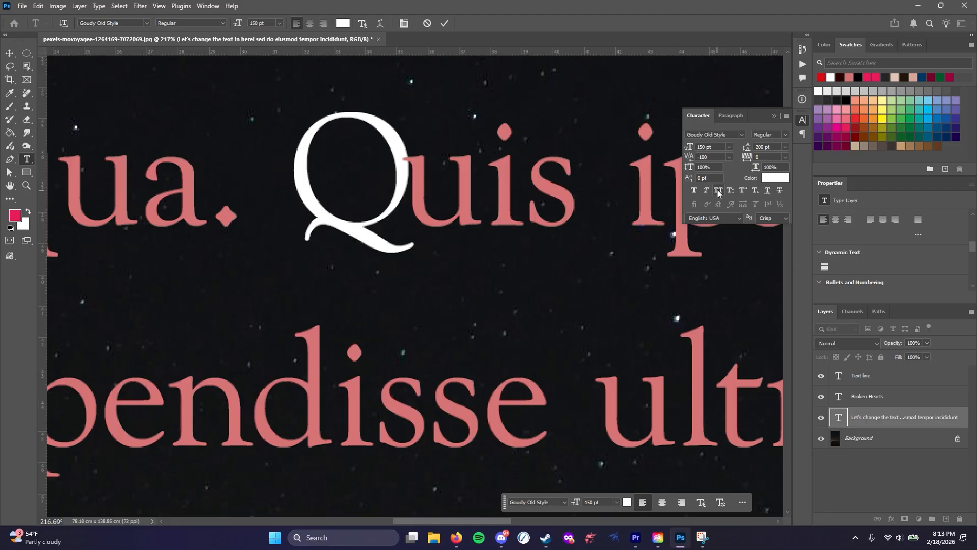
Try kerning values of 200 and -25 between the "Q" and "u", and set the kerning to 0
{"action": "left_click", "coordinate": [731, 155]}
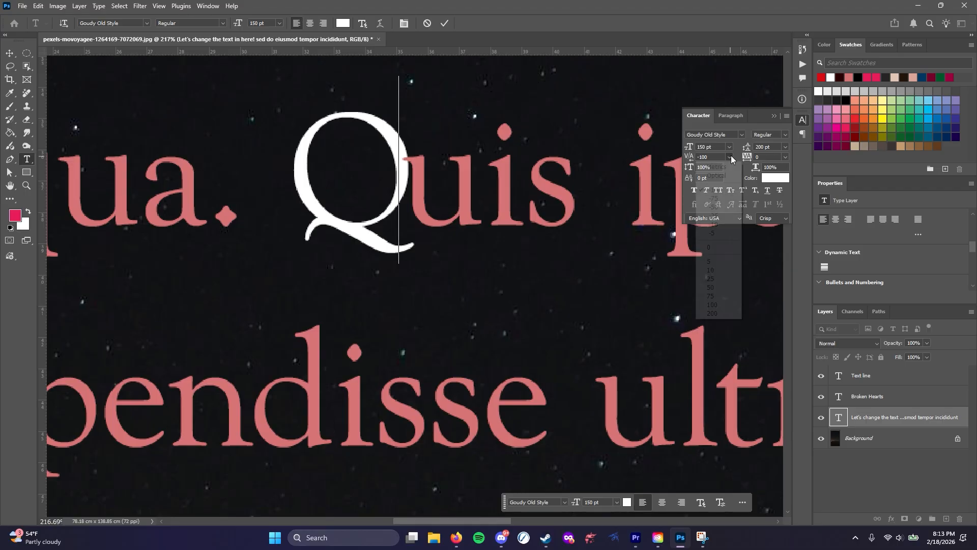
{"action": "left_click", "coordinate": [711, 312]}
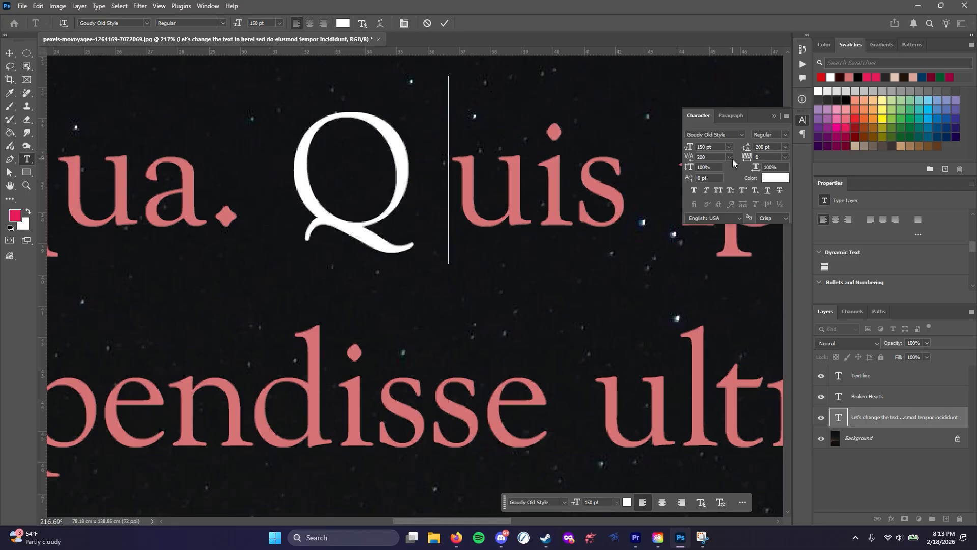
{"action": "left_click", "coordinate": [730, 157]}
{"action": "left_click", "coordinate": [712, 220]}
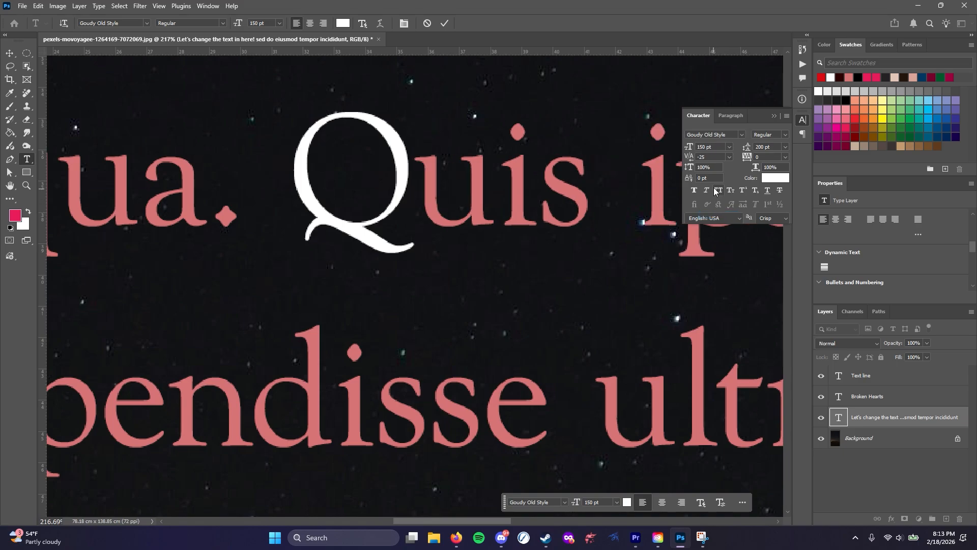
{"action": "left_click", "coordinate": [730, 157]}
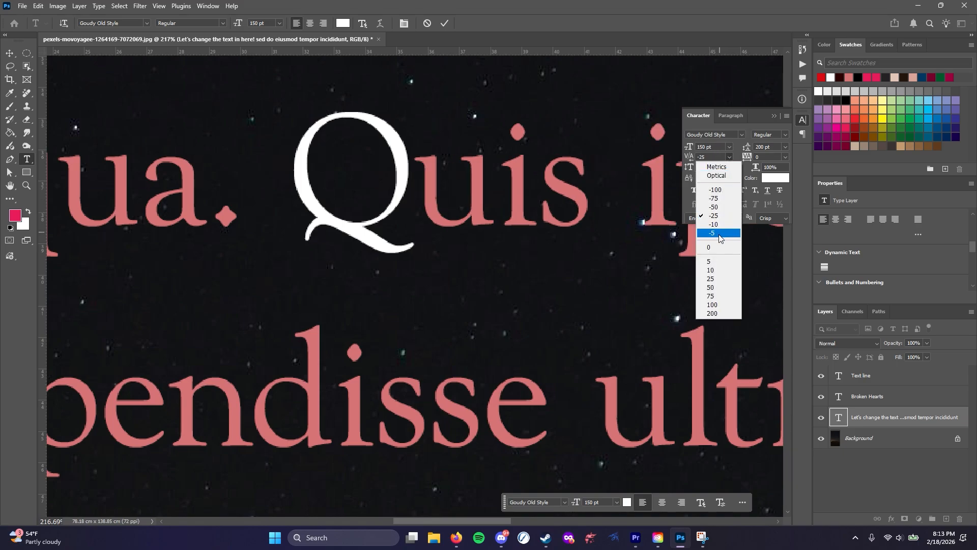
{"action": "left_click", "coordinate": [709, 248]}
Select the word "Quis", try a kerning of 0, and set its kerning to Optical
{"action": "left_click_drag", "start_coordinate": [288, 173], "coordinate": [571, 184]}
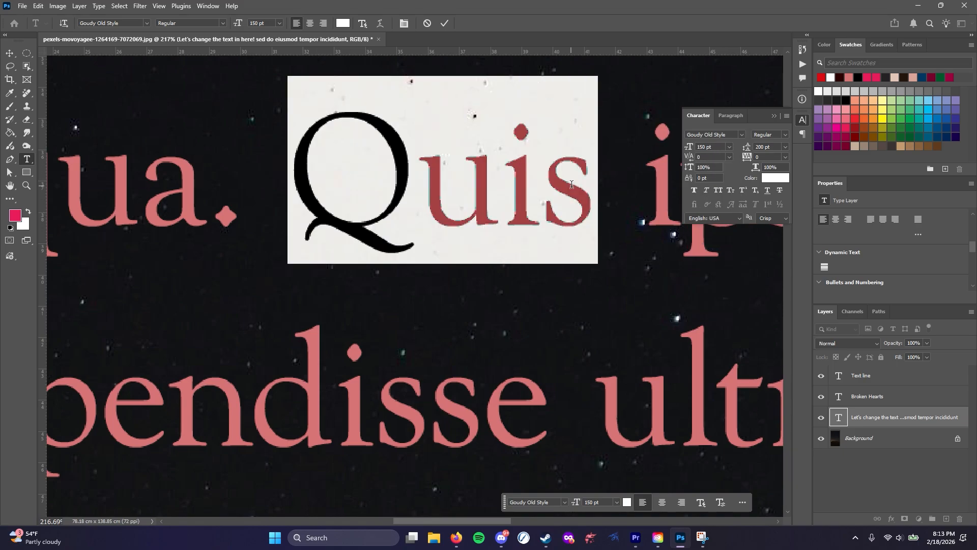
{"action": "left_click", "coordinate": [729, 157]}
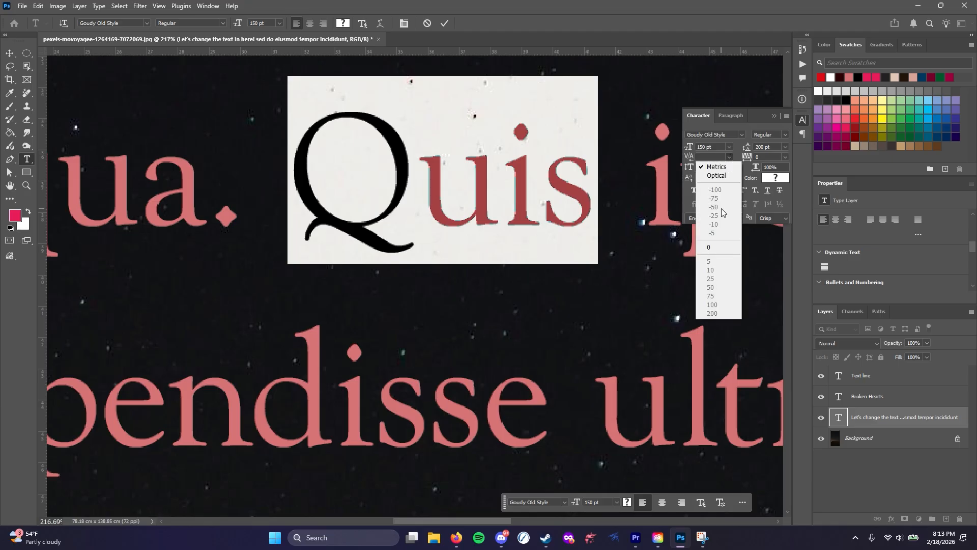
{"action": "left_click", "coordinate": [710, 248]}
{"action": "left_click", "coordinate": [726, 156]}
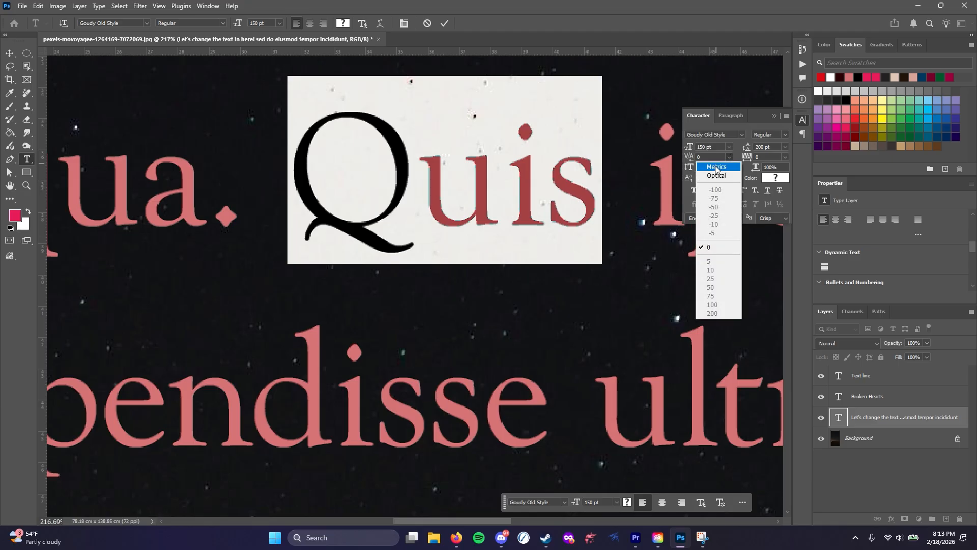
{"action": "left_click", "coordinate": [715, 175]}
{"action": "left_click", "coordinate": [497, 209]}
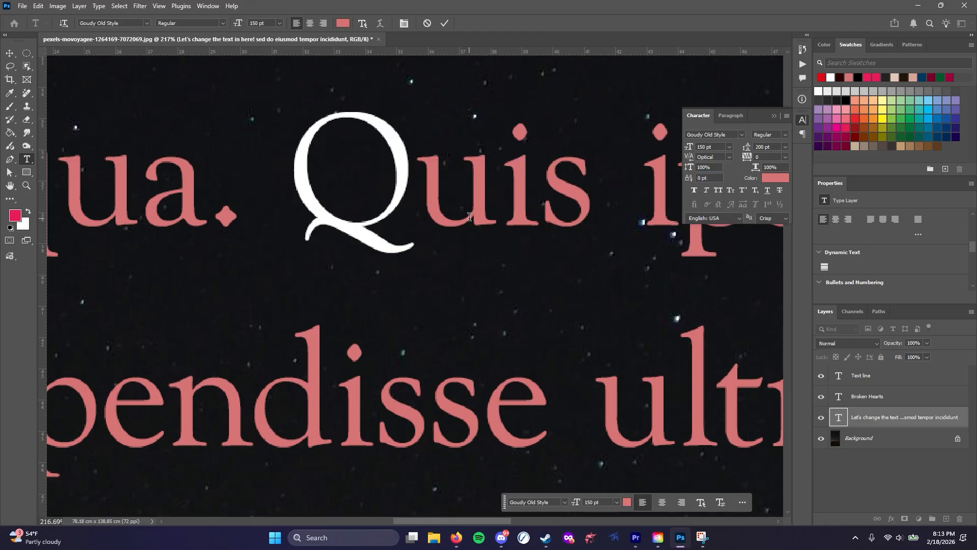
Select all of the paragraph text and set its tracking to 200
{"action": "scroll", "coordinate": [436, 236], "scroll_direction": "down", "scroll_amount": 10}
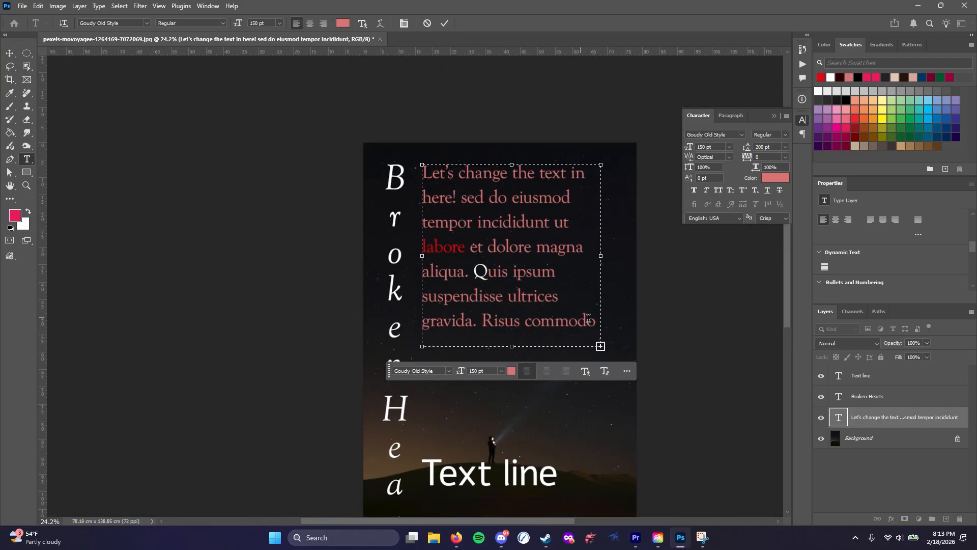
{"action": "scroll", "coordinate": [656, 349], "scroll_direction": "up", "scroll_amount": 2}
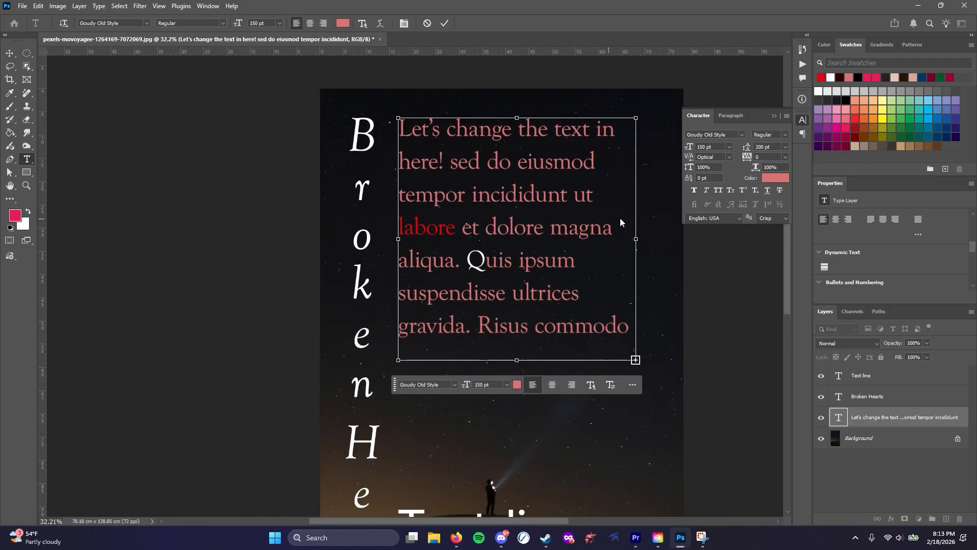
{"action": "key", "text": "ctrl+a"}
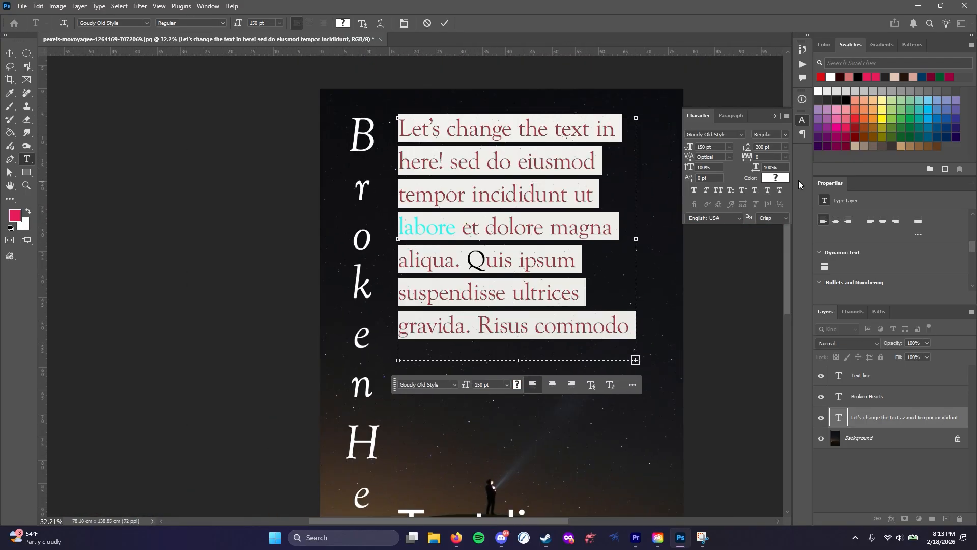
{"action": "left_click", "coordinate": [782, 159]}
{"action": "left_click", "coordinate": [768, 294]}
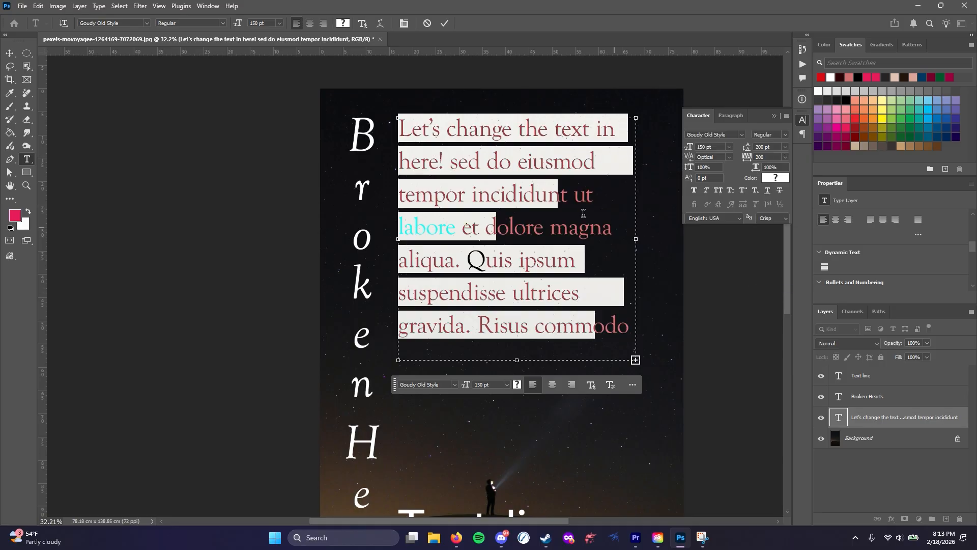
Select all of the paragraph text and set its tracking to 0
{"action": "left_click", "coordinate": [515, 182]}
{"action": "key", "text": "ctrl+a"}
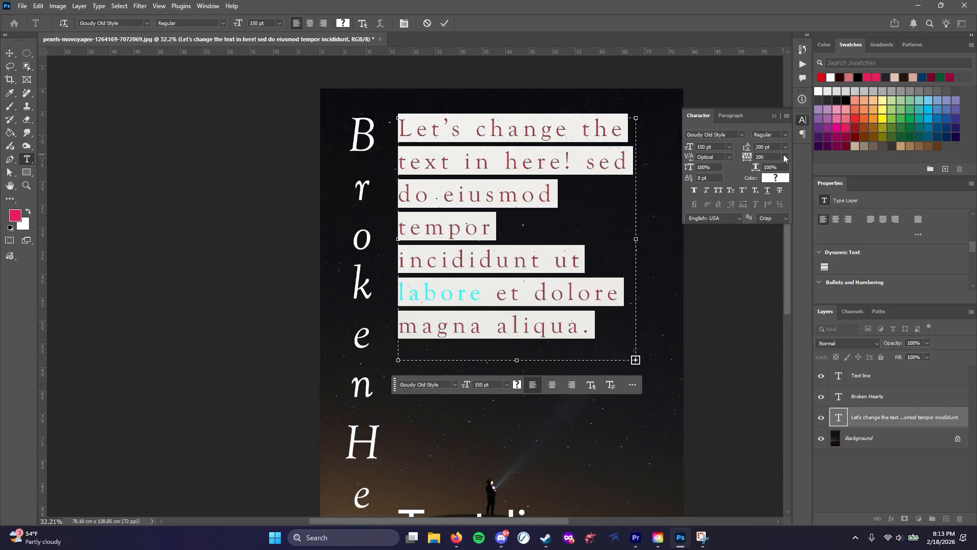
{"action": "left_click", "coordinate": [784, 158]}
{"action": "left_click", "coordinate": [768, 225]}
{"action": "left_click", "coordinate": [498, 164]}
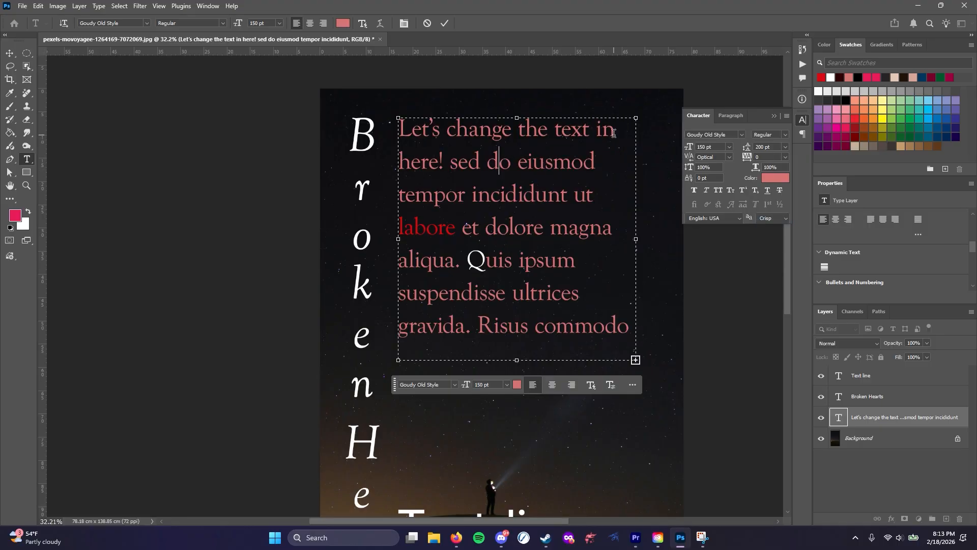
Select the first line of the paragraph and try vertical scales of 150% and 200%
{"action": "left_click_drag", "start_coordinate": [613, 133], "coordinate": [383, 131]}
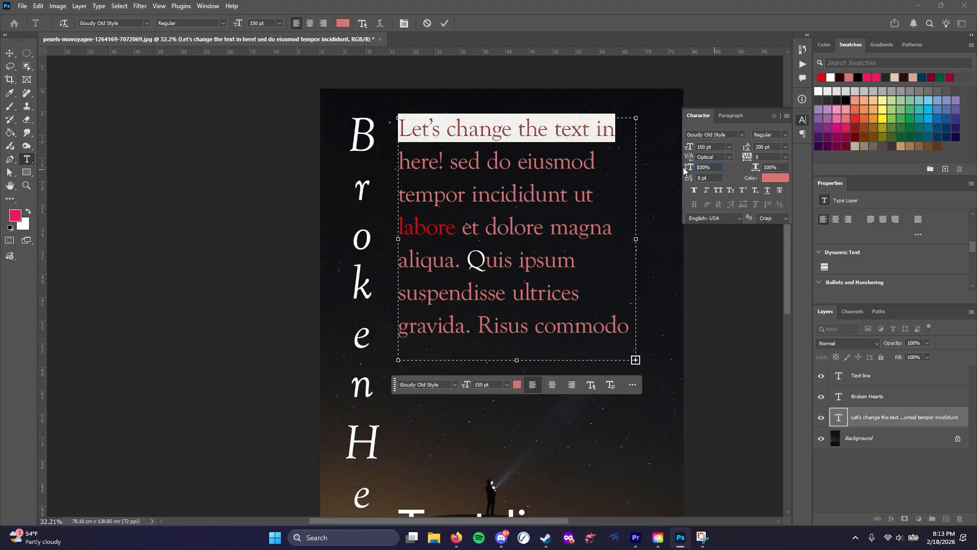
{"action": "left_click_drag", "start_coordinate": [718, 167], "coordinate": [669, 168]}
{"action": "type", "text": "150"}
{"action": "key", "text": "Return"}
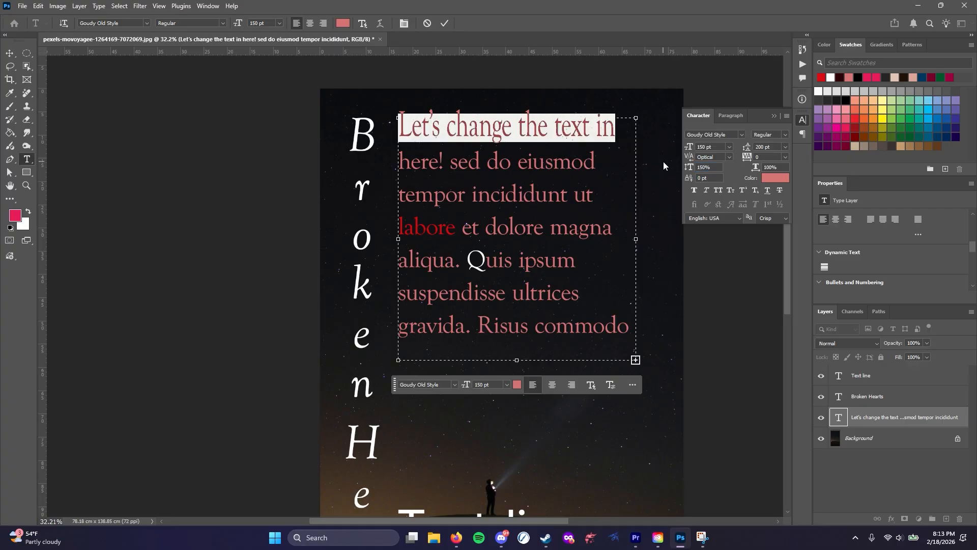
{"action": "left_click", "coordinate": [710, 168]}
{"action": "type", "text": "200"}
{"action": "key", "text": "Return"}
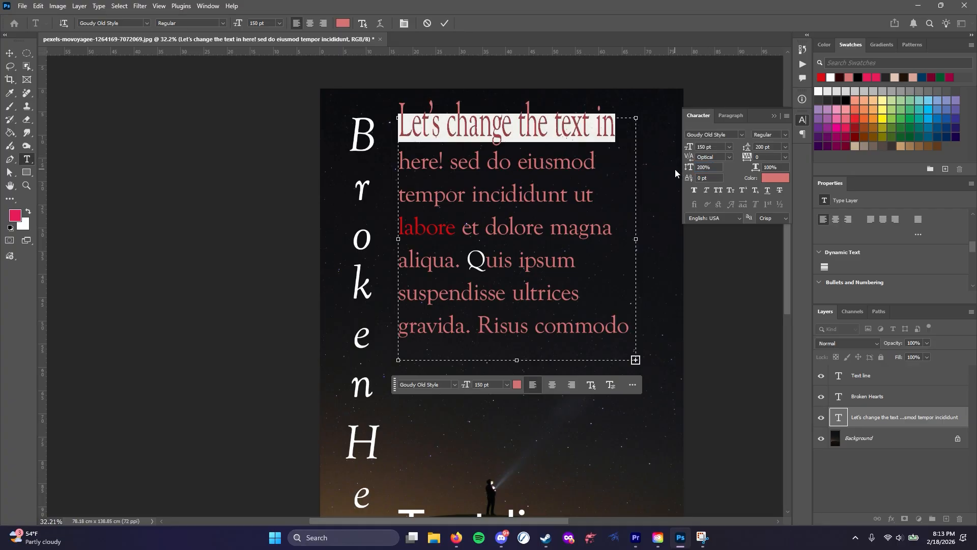
Try a vertical scale of 50% on the first line, and settle on slightly flattened letters
{"action": "left_click", "coordinate": [717, 168]}
{"action": "type", "text": "50"}
{"action": "key", "text": "Return"}
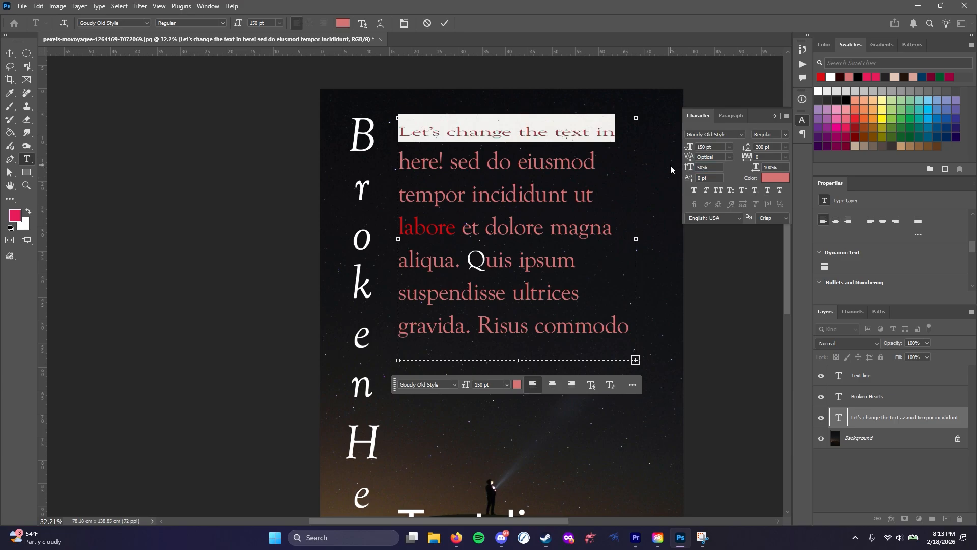
{"action": "left_click", "coordinate": [686, 168]}
{"action": "type", "text": "100"}
{"action": "key", "text": "Return"}
{"action": "left_click", "coordinate": [601, 171]}
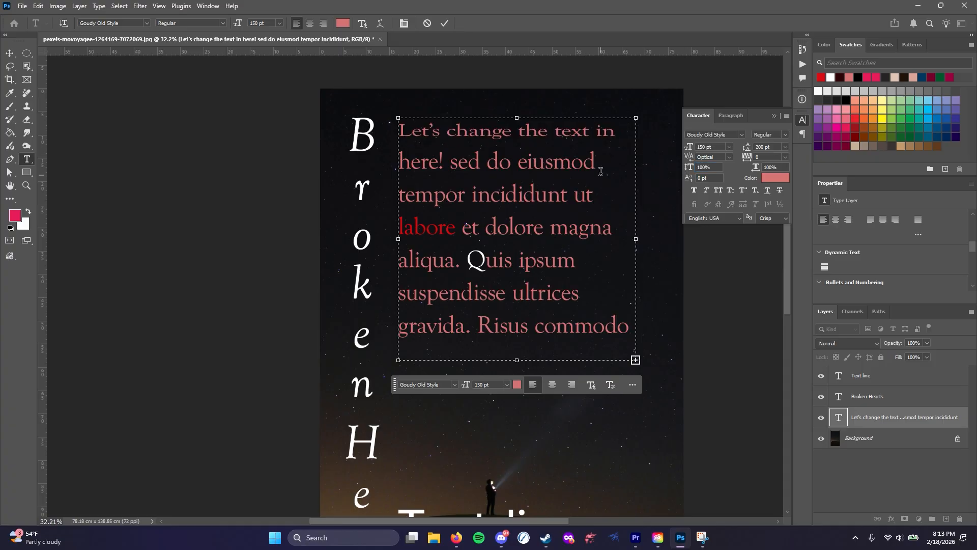
Select the paragraph's second line, try a horizontal scale of 50%, and set it to 80%
{"action": "left_click_drag", "start_coordinate": [600, 172], "coordinate": [394, 169]}
{"action": "left_click", "coordinate": [763, 167]}
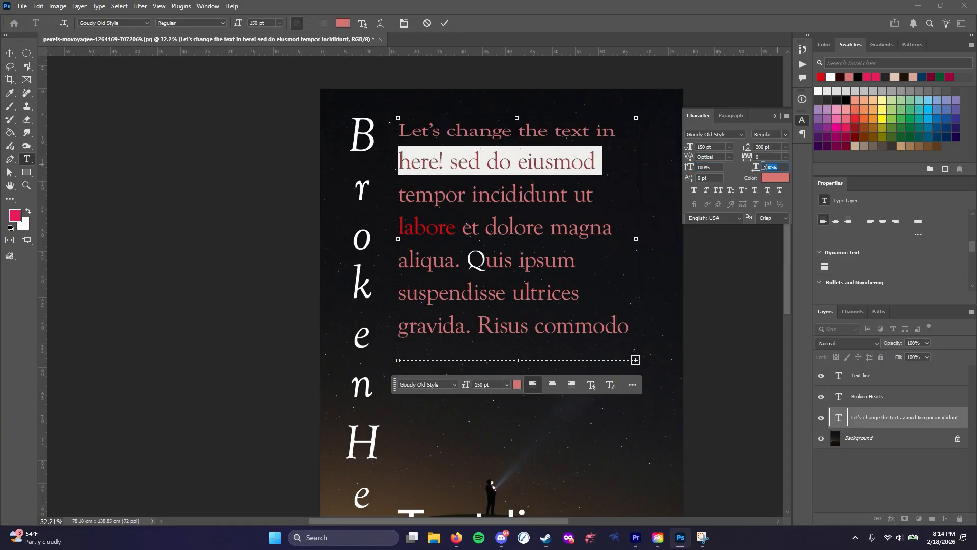
{"action": "type", "text": "50"}
{"action": "key", "text": "Return"}
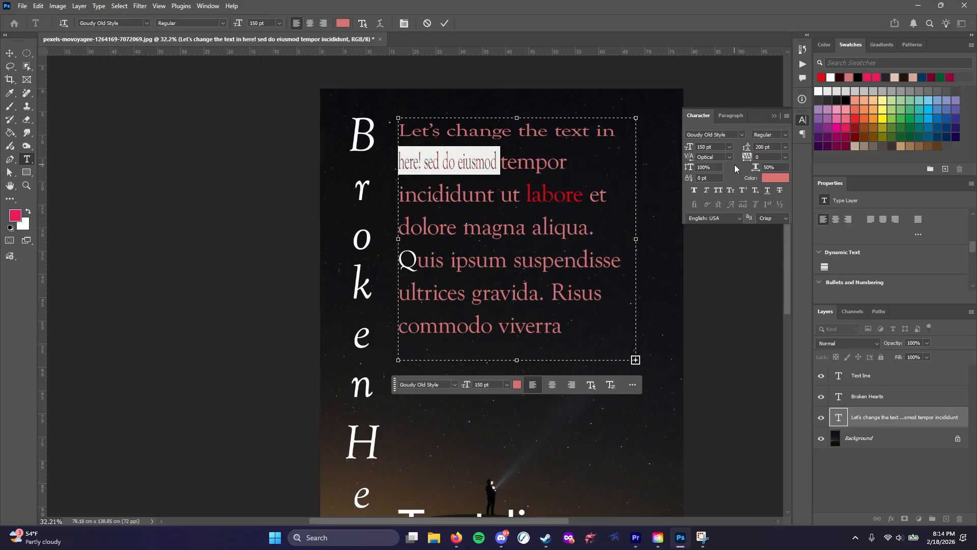
{"action": "left_click", "coordinate": [775, 168]}
{"action": "type", "text": "100"}
{"action": "key", "text": "Return"}
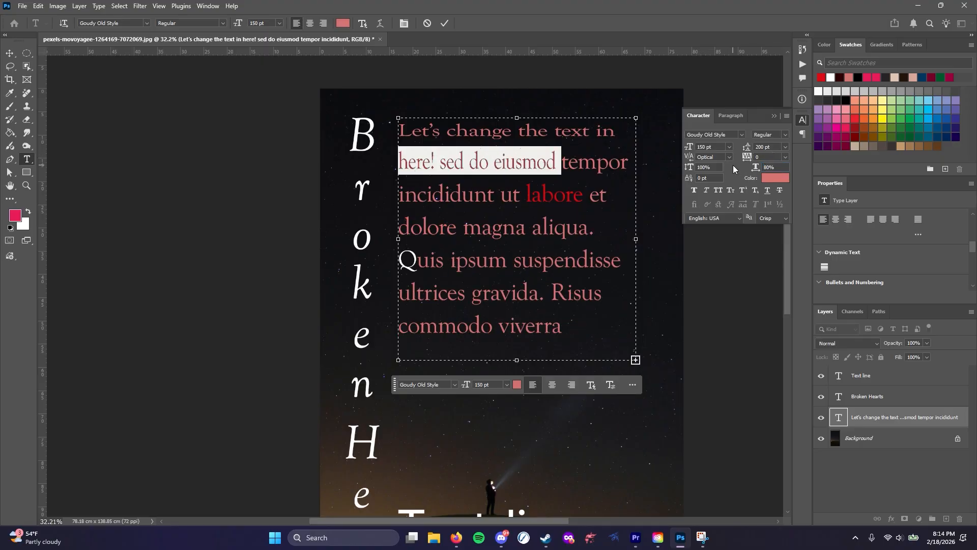
{"action": "left_click", "coordinate": [562, 182]}
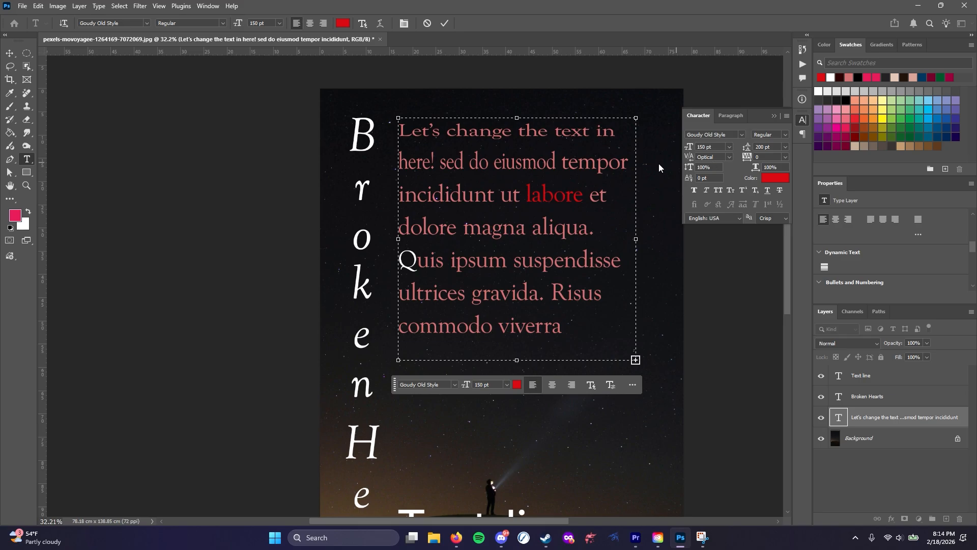
Select the "Text line" text and try baseline shifts of 20 pt and 100 pt
{"action": "scroll", "coordinate": [530, 331], "scroll_direction": "down", "scroll_amount": 4}
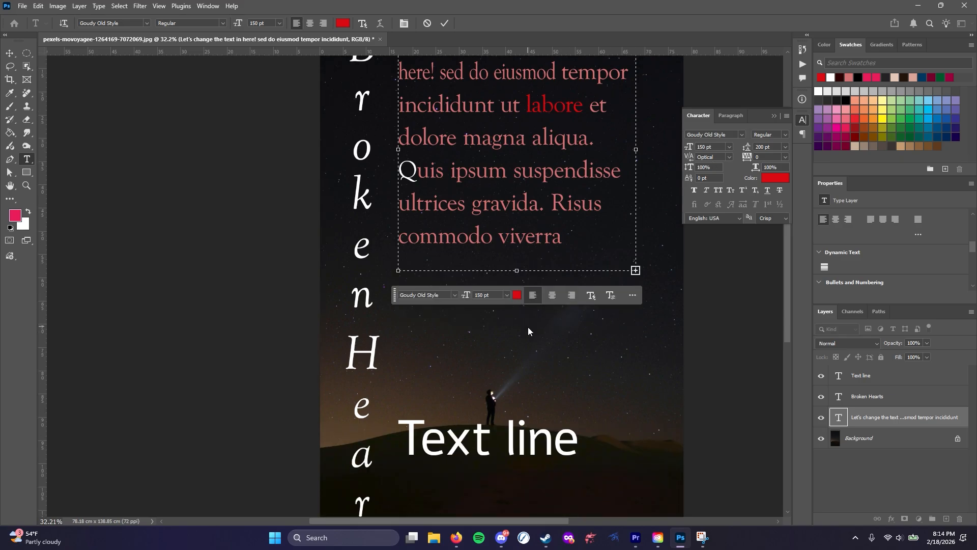
{"action": "left_click", "coordinate": [515, 382]}
{"action": "left_click_drag", "start_coordinate": [398, 384], "coordinate": [618, 401]}
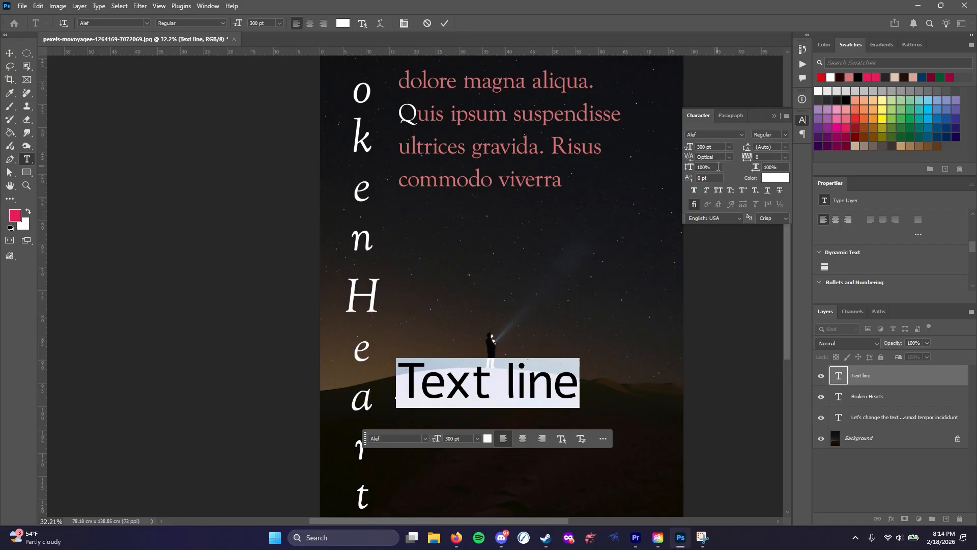
{"action": "left_click", "coordinate": [690, 180]}
{"action": "key", "text": "Return"}
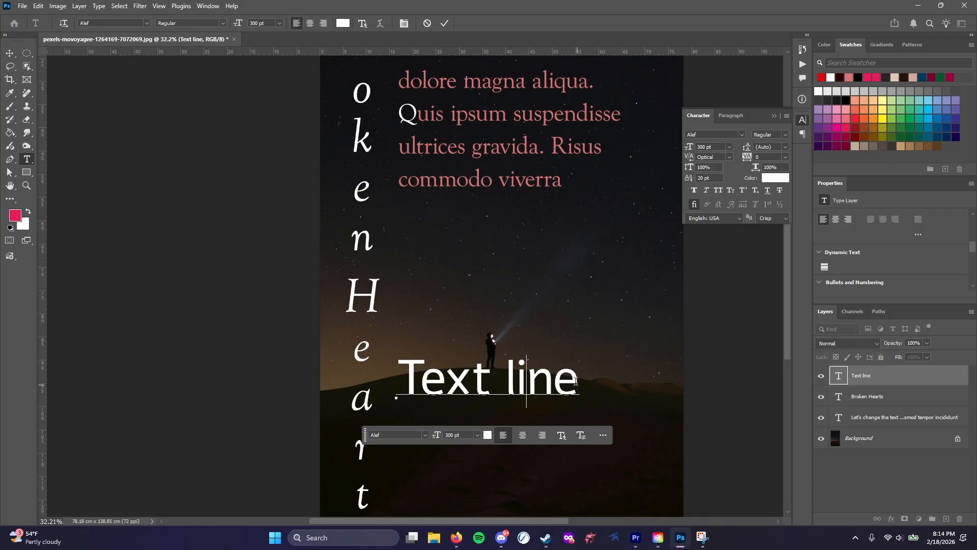
{"action": "left_click", "coordinate": [703, 178]}
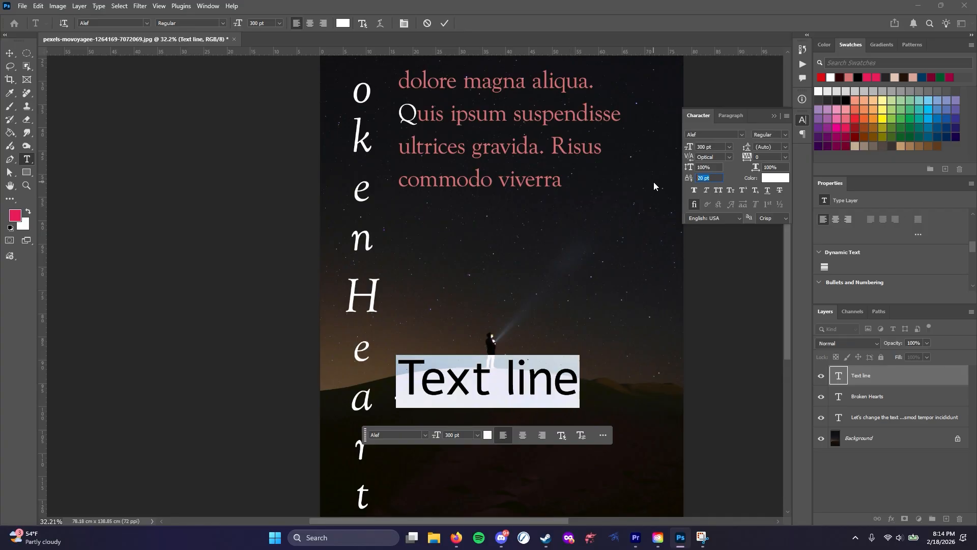
{"action": "type", "text": "100"}
{"action": "key", "text": "Return"}
{"action": "left_click", "coordinate": [506, 367]}
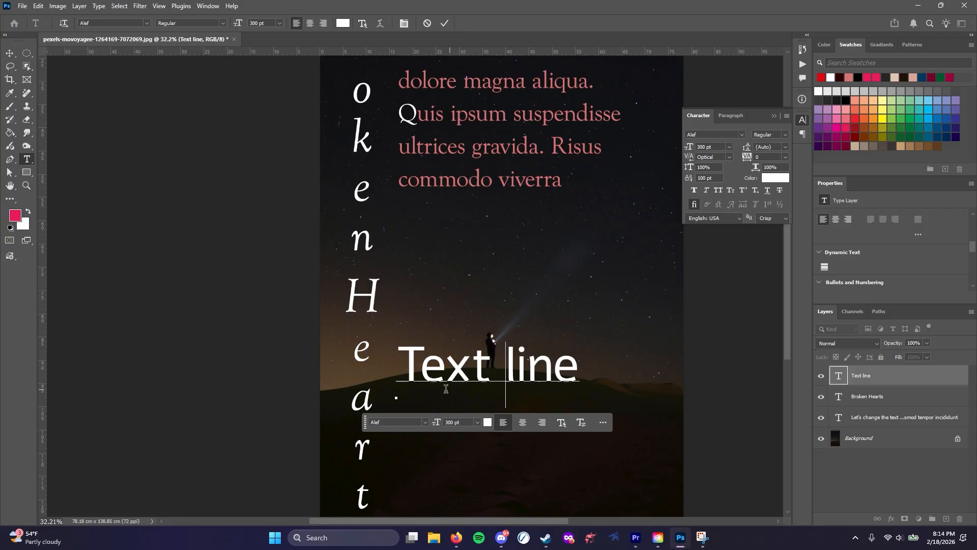
Try a baseline shift of -50 pt on "Text line", and set it back to 0 pt
{"action": "key", "text": "ctrl+a"}
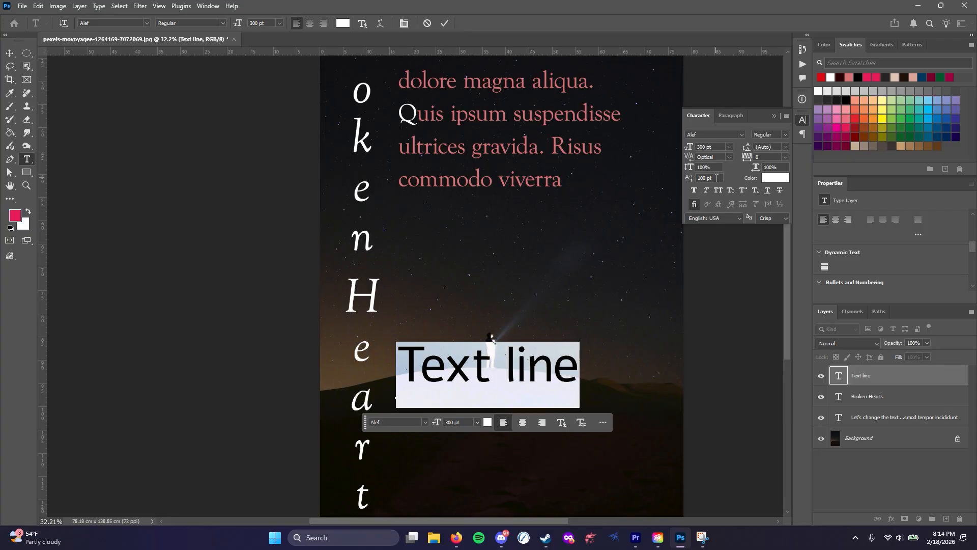
{"action": "left_click_drag", "start_coordinate": [715, 178], "coordinate": [653, 183]}
{"action": "type", "text": "-50"}
{"action": "key", "text": "Return"}
{"action": "left_click", "coordinate": [438, 379]}
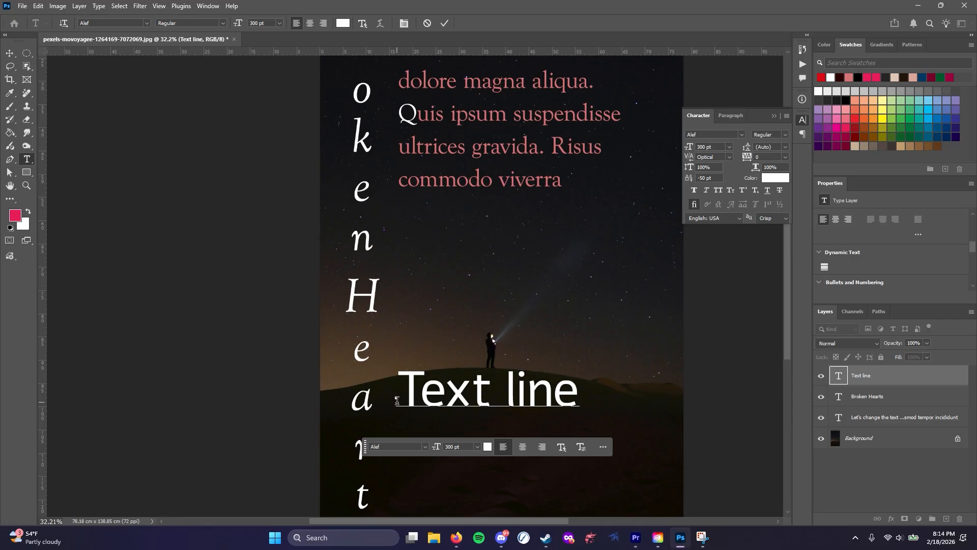
{"action": "key", "text": "ctrl+a"}
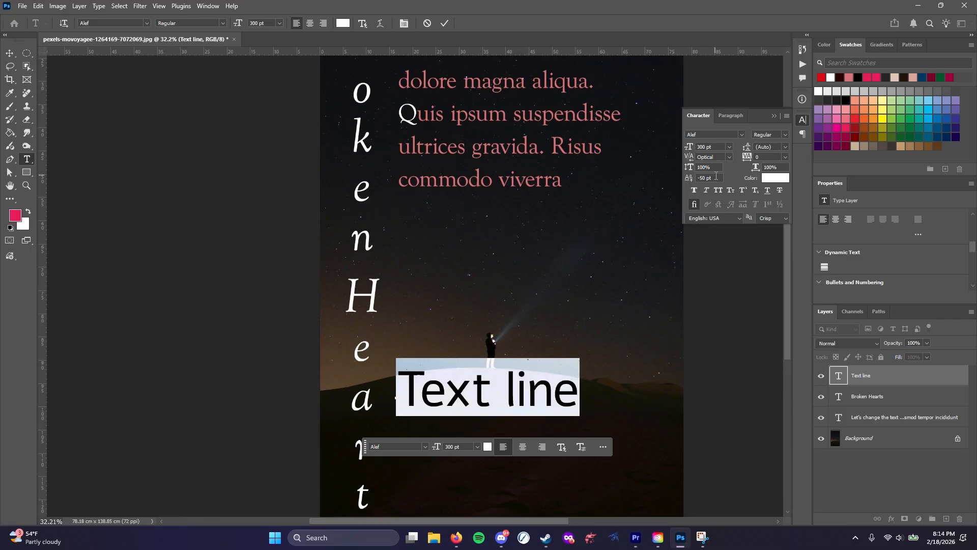
{"action": "left_click_drag", "start_coordinate": [715, 178], "coordinate": [649, 177]}
{"action": "type", "text": "0"}
{"action": "key", "text": "Return"}
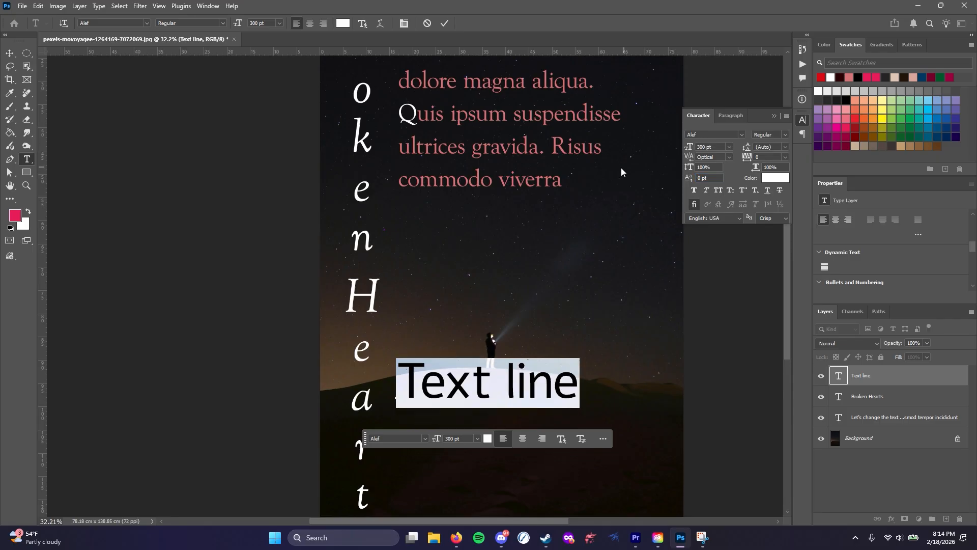
{"action": "left_click", "coordinate": [508, 382]}
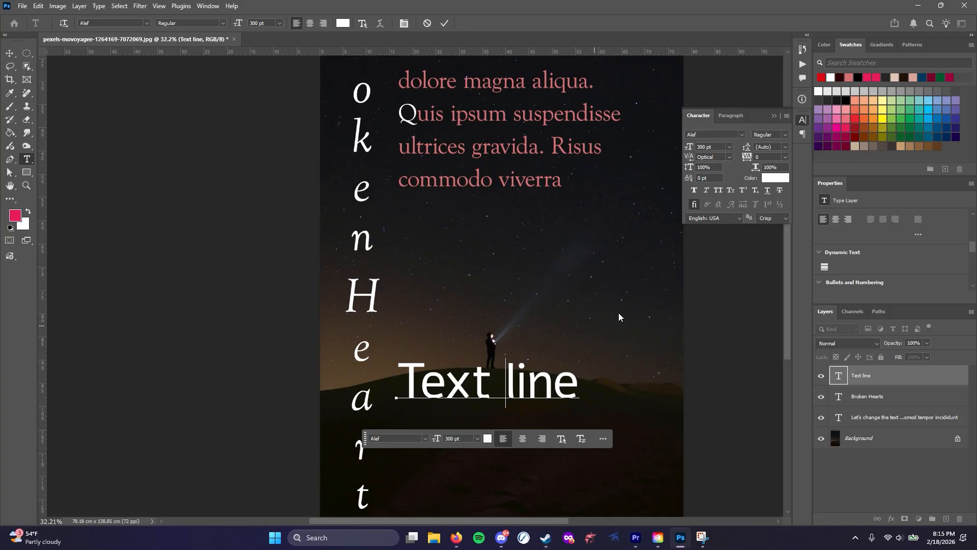
Apply Faux Bold to all of the "Text line" text
{"action": "key", "text": "ctrl+a"}
{"action": "left_click", "coordinate": [696, 190]}
{"action": "left_click", "coordinate": [530, 388]}
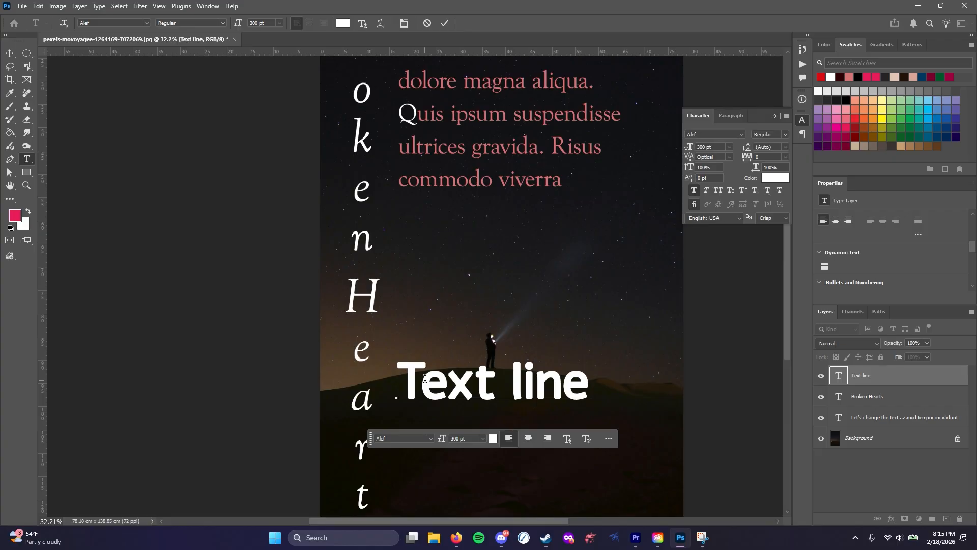
Remove the faux bold from "Text line" and set its font style to Bold
{"action": "left_click_drag", "start_coordinate": [401, 379], "coordinate": [600, 382]}
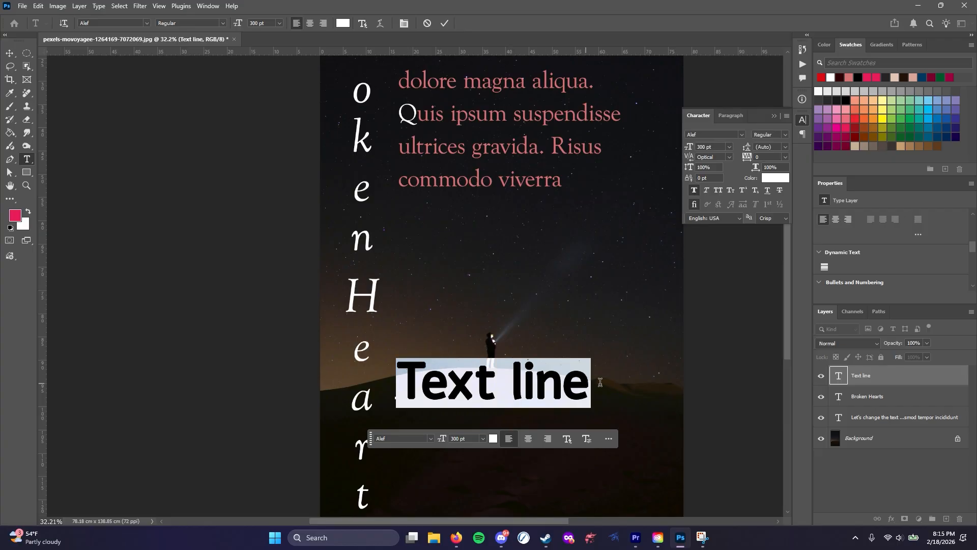
{"action": "left_click", "coordinate": [701, 192]}
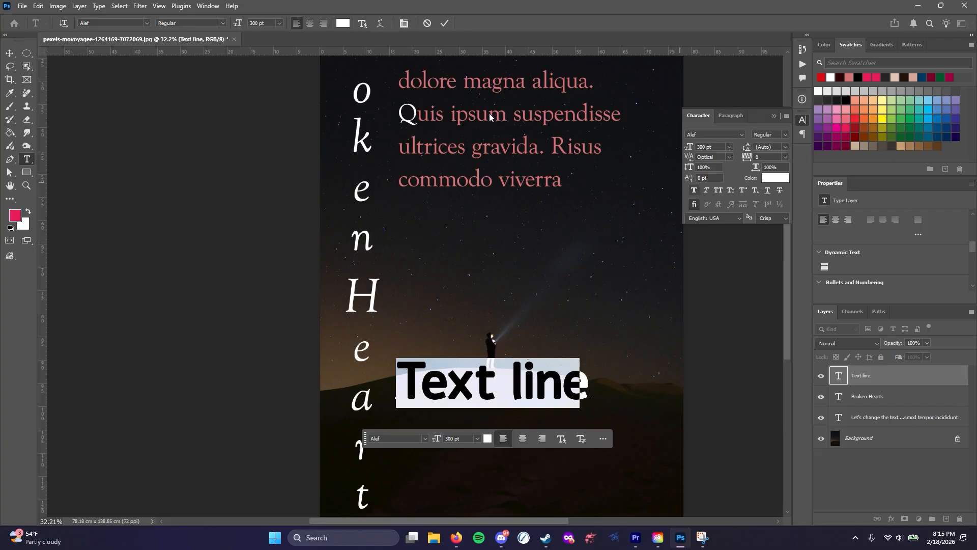
{"action": "left_click", "coordinate": [225, 23]}
{"action": "left_click", "coordinate": [183, 42]}
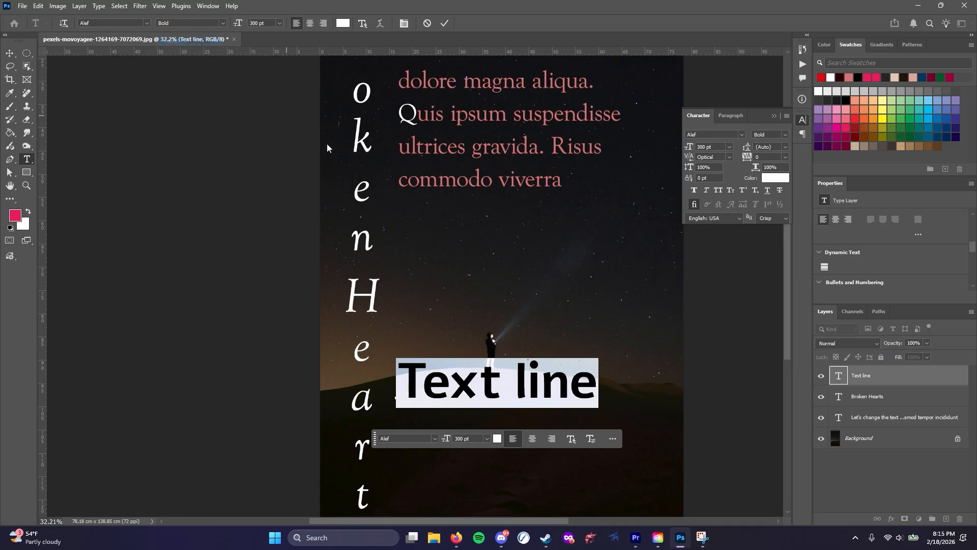
Apply Faux Bold to the word "line" and set its font style to Regular, for comparison with the true bold "Text"
{"action": "left_click", "coordinate": [505, 379]}
{"action": "left_click_drag", "start_coordinate": [514, 379], "coordinate": [611, 385]}
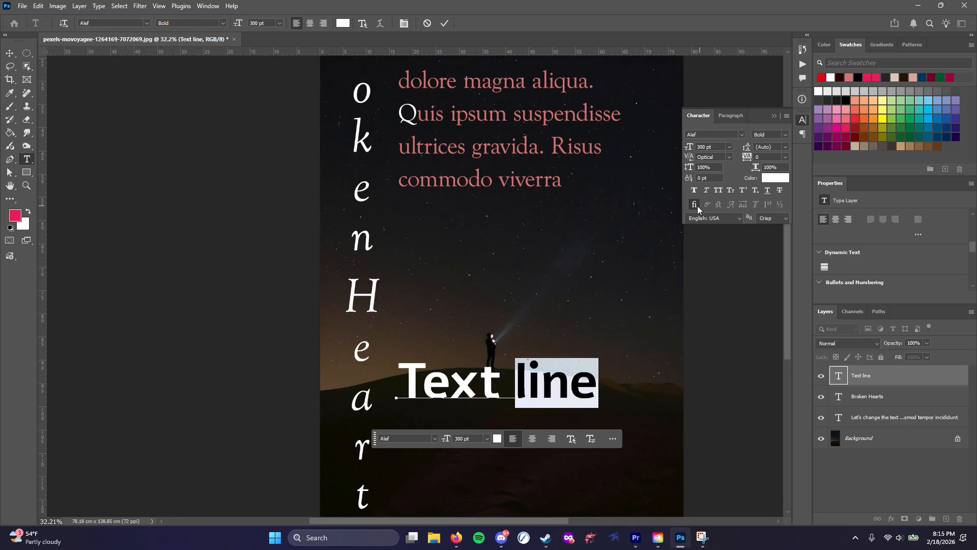
{"action": "left_click", "coordinate": [225, 22]}
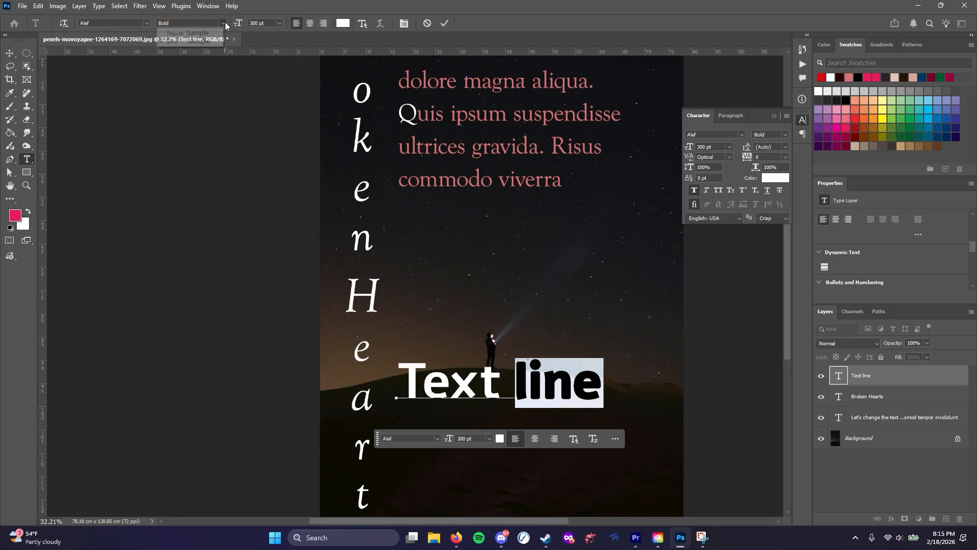
{"action": "left_click", "coordinate": [183, 32]}
{"action": "left_click", "coordinate": [536, 396]}
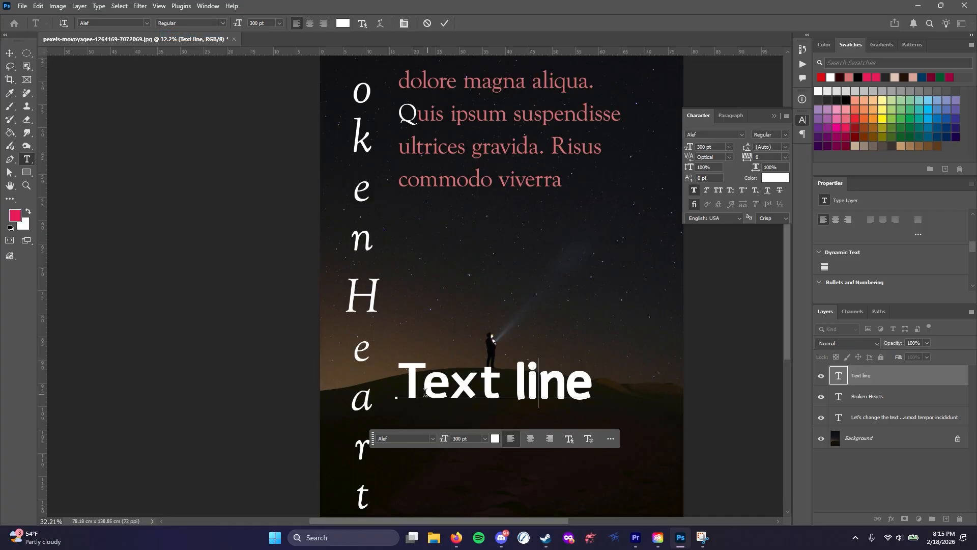
{"action": "left_click", "coordinate": [426, 393]}
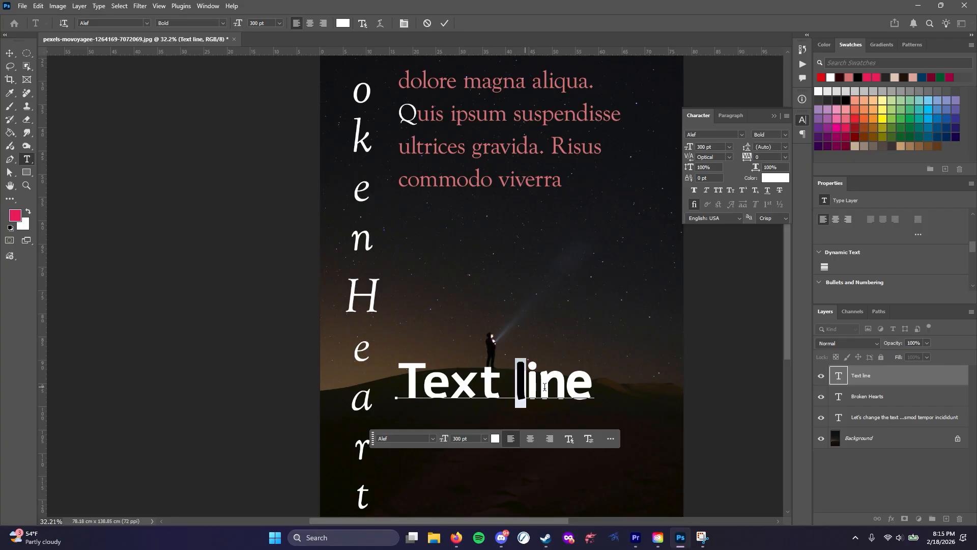
Remove the faux bold from the word "line" and apply Faux Italic to it
{"action": "double_click", "coordinate": [516, 385]}
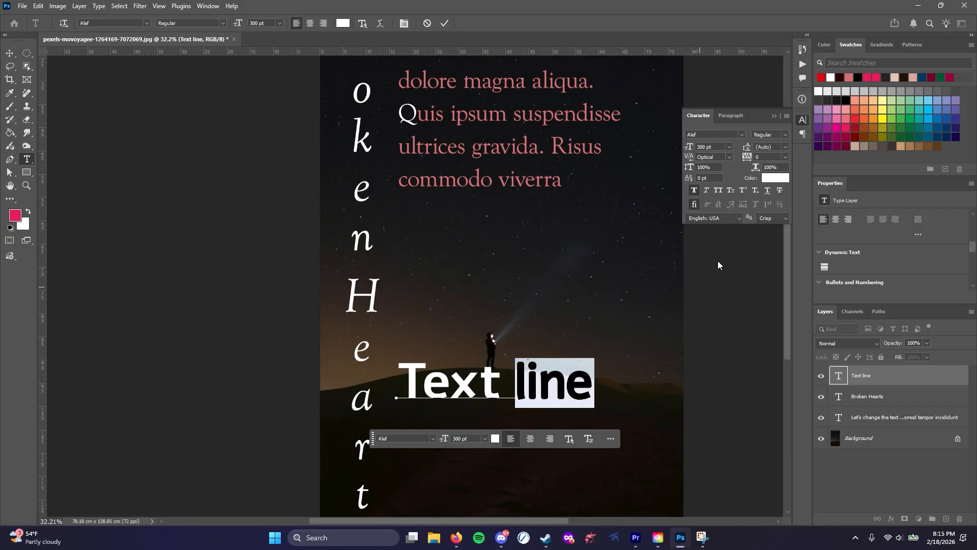
{"action": "left_click", "coordinate": [706, 191]}
{"action": "left_click", "coordinate": [449, 383]}
Apply Faux Italic to the word "gravida" in the paragraph
{"action": "scroll", "coordinate": [451, 219], "scroll_direction": "up", "scroll_amount": 1}
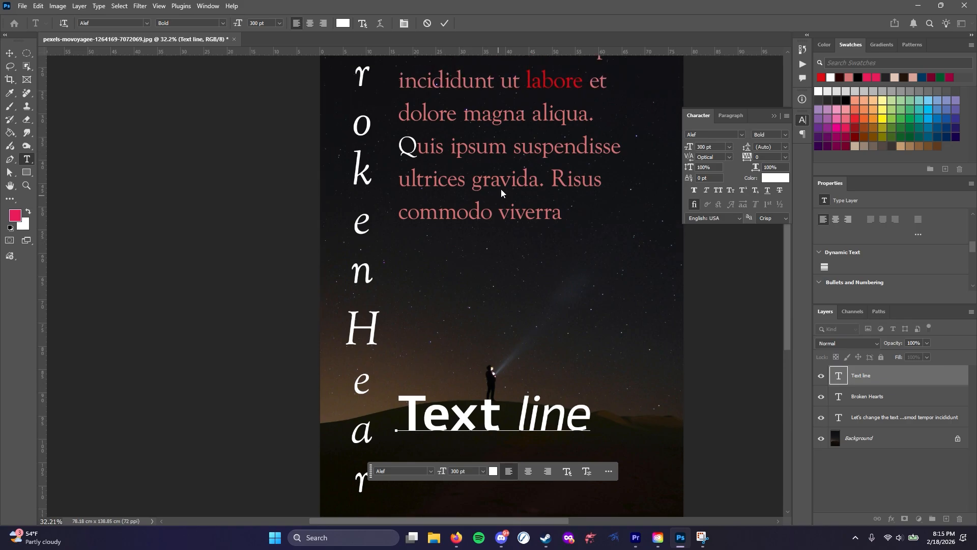
{"action": "left_click", "coordinate": [471, 178]}
{"action": "left_click_drag", "start_coordinate": [472, 178], "coordinate": [538, 179]}
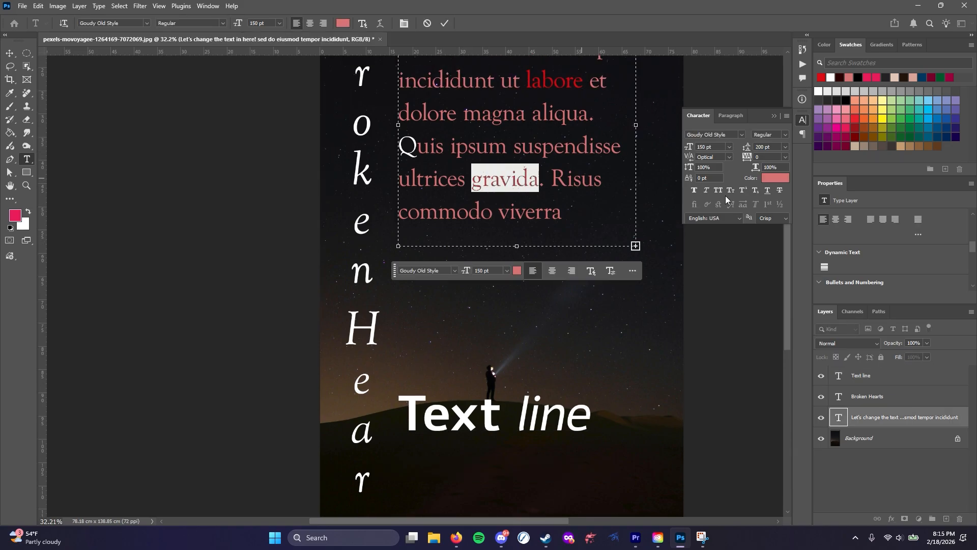
{"action": "left_click", "coordinate": [706, 191]}
{"action": "left_click", "coordinate": [459, 180]}
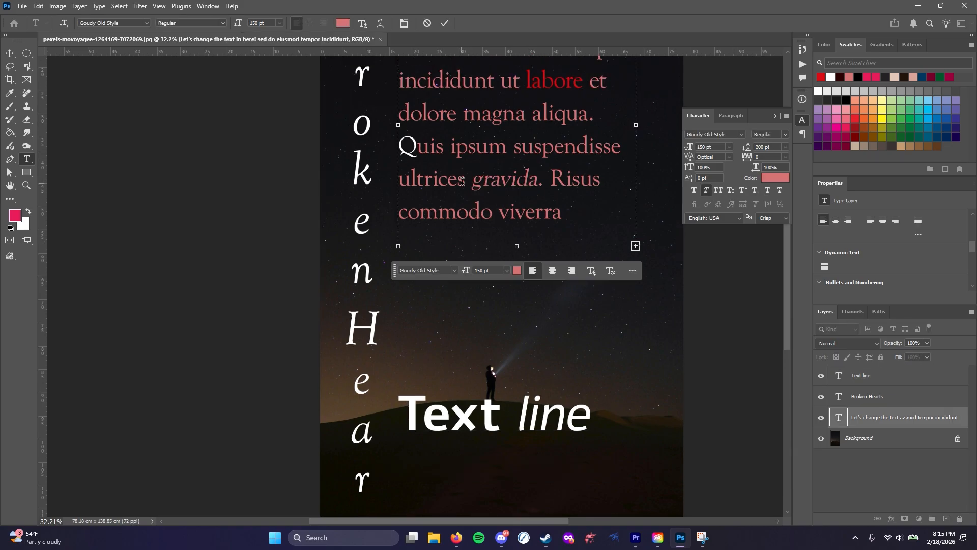
Set the font style of the word "ultrices" to the font's own Italic
{"action": "left_click_drag", "start_coordinate": [461, 180], "coordinate": [397, 179]}
{"action": "left_click", "coordinate": [223, 23]}
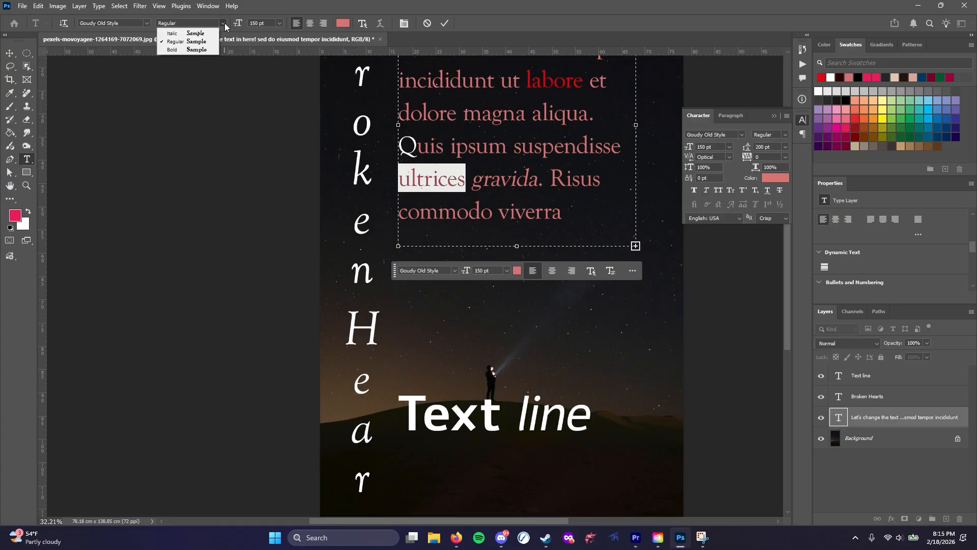
{"action": "left_click", "coordinate": [173, 33]}
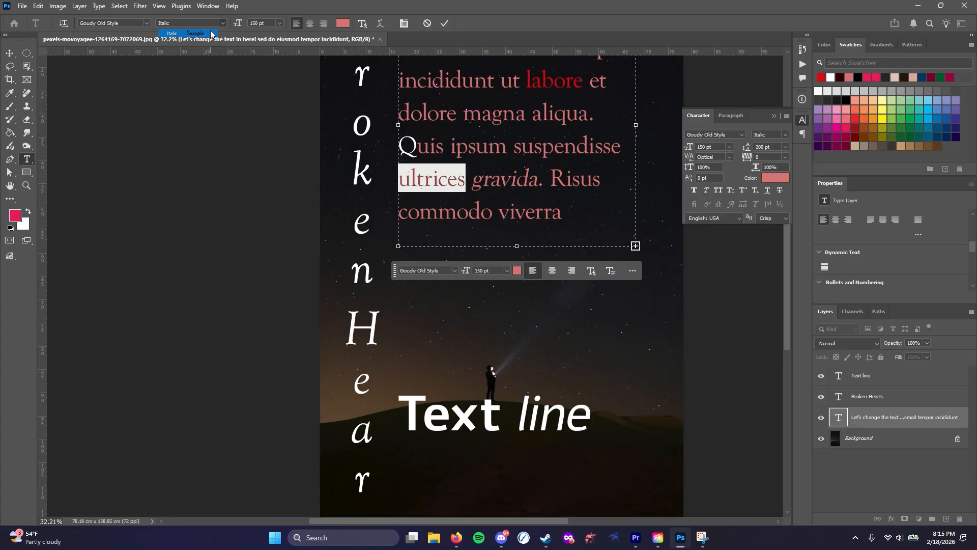
{"action": "left_click", "coordinate": [496, 213]}
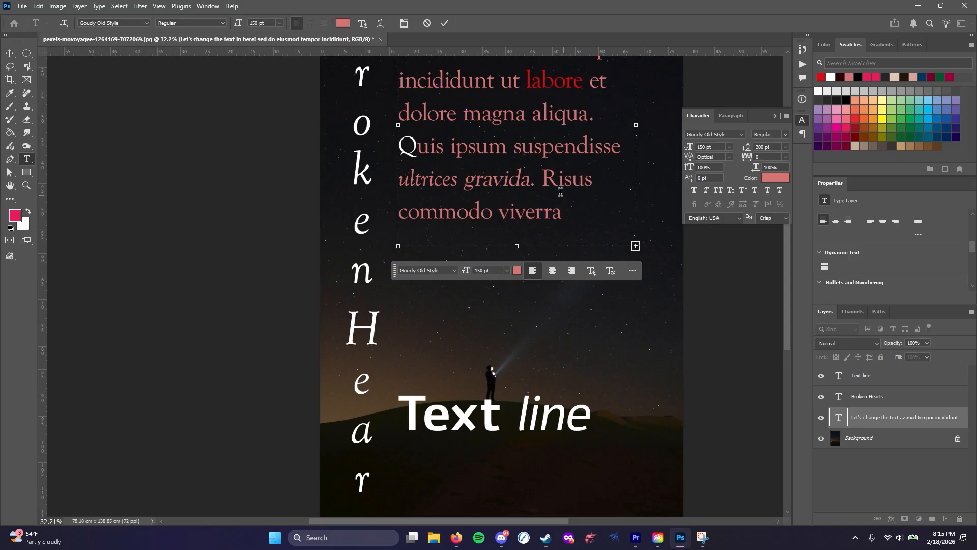
Apply All Caps to the word "Risus" in the paragraph
{"action": "left_click_drag", "start_coordinate": [541, 180], "coordinate": [593, 180]}
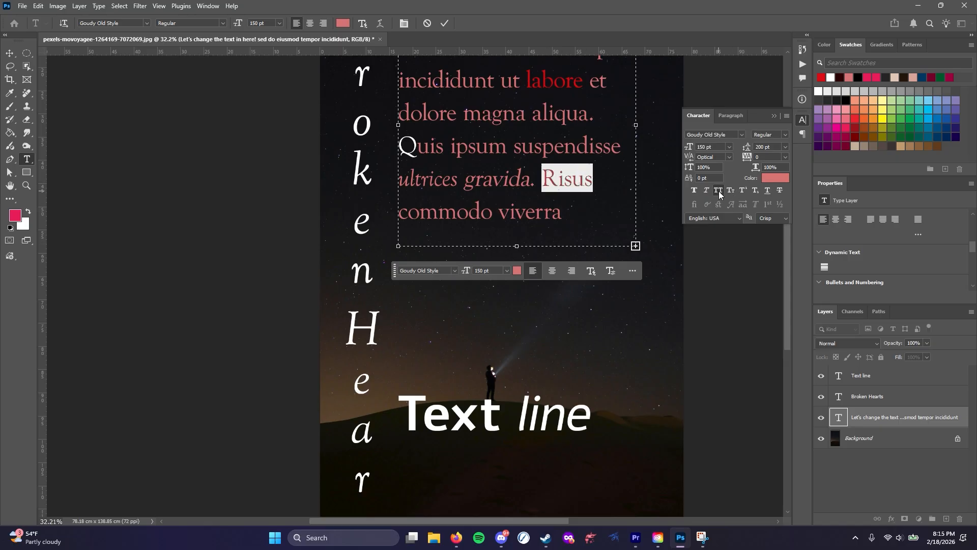
{"action": "left_click", "coordinate": [718, 192]}
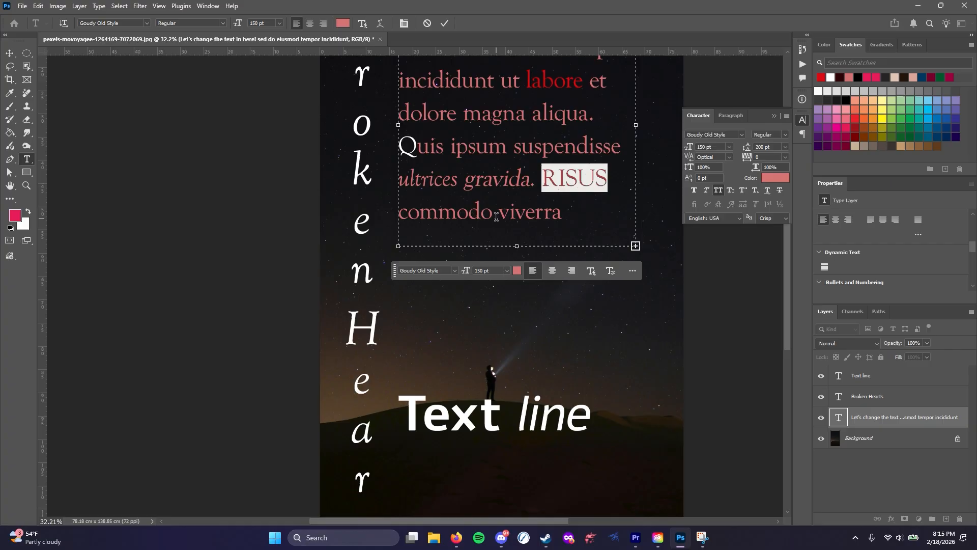
{"action": "left_click", "coordinate": [718, 190]}
{"action": "left_click", "coordinate": [719, 192]}
{"action": "left_click", "coordinate": [474, 180]}
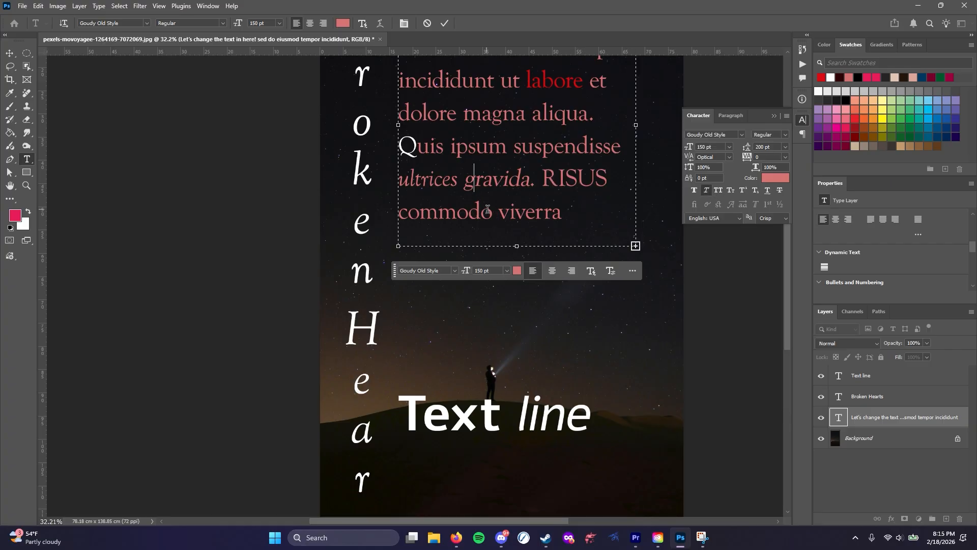
Switch the word "Risus" from All Caps to Small Caps and apply Small Caps to the word "Quis"
{"action": "left_click_drag", "start_coordinate": [542, 179], "coordinate": [616, 183]}
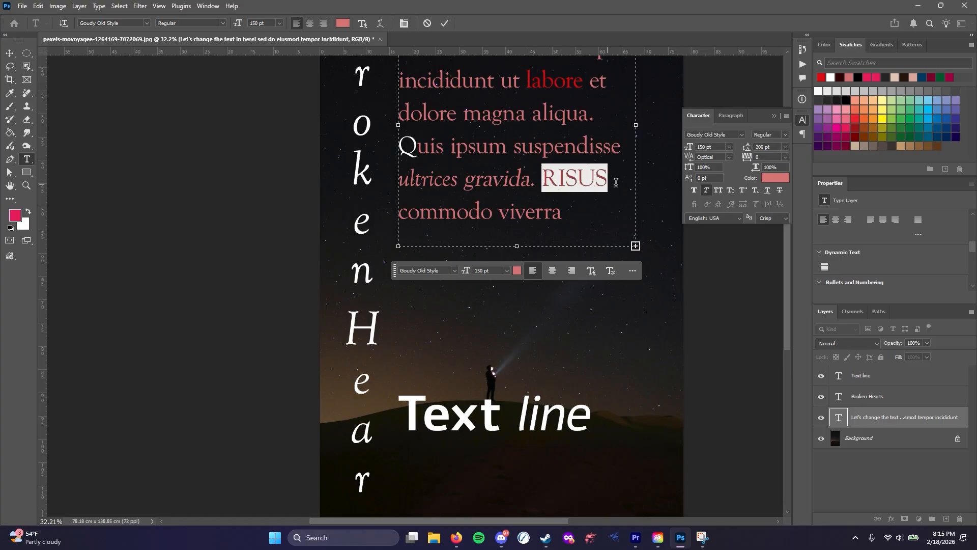
{"action": "left_click", "coordinate": [722, 191]}
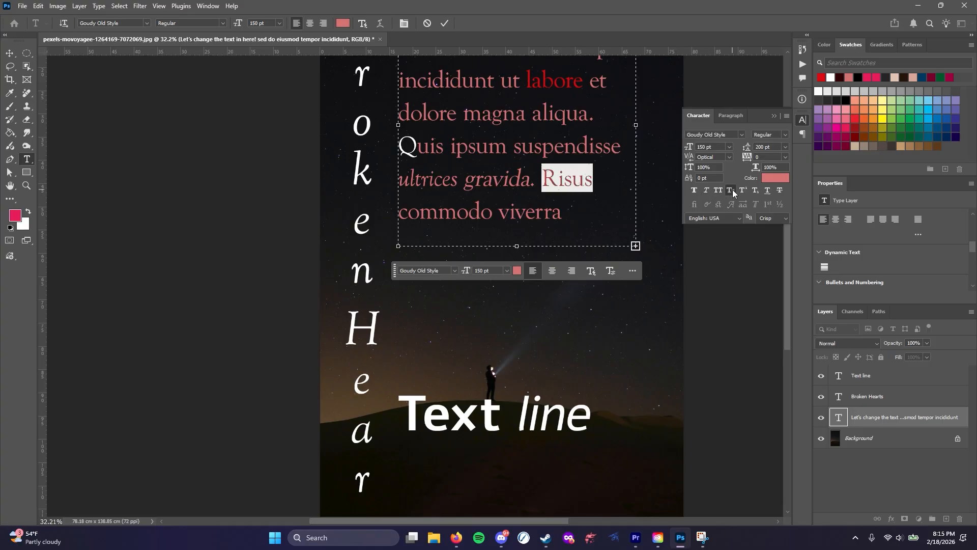
{"action": "left_click", "coordinate": [732, 189]}
{"action": "left_click_drag", "start_coordinate": [446, 148], "coordinate": [398, 147]}
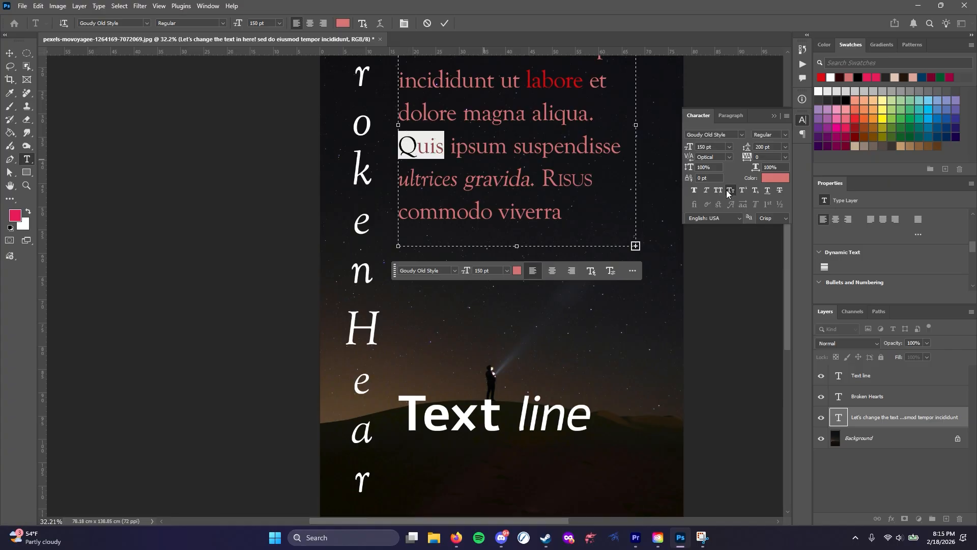
{"action": "left_click", "coordinate": [731, 190]}
{"action": "left_click", "coordinate": [468, 147]}
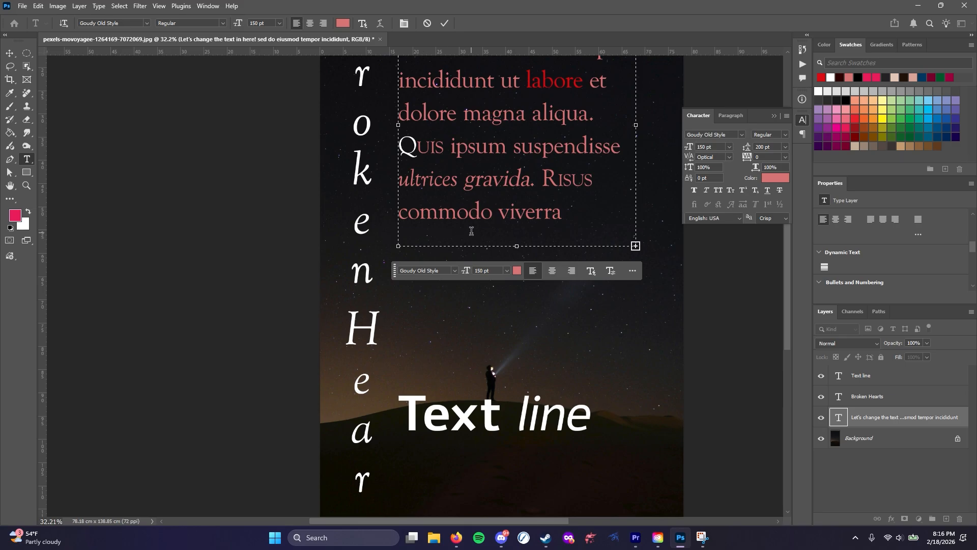
Make the letters "iverra" of "viverra" superscript and the final "o" of "commodo" subscript
{"action": "left_click_drag", "start_coordinate": [509, 214], "coordinate": [562, 214]}
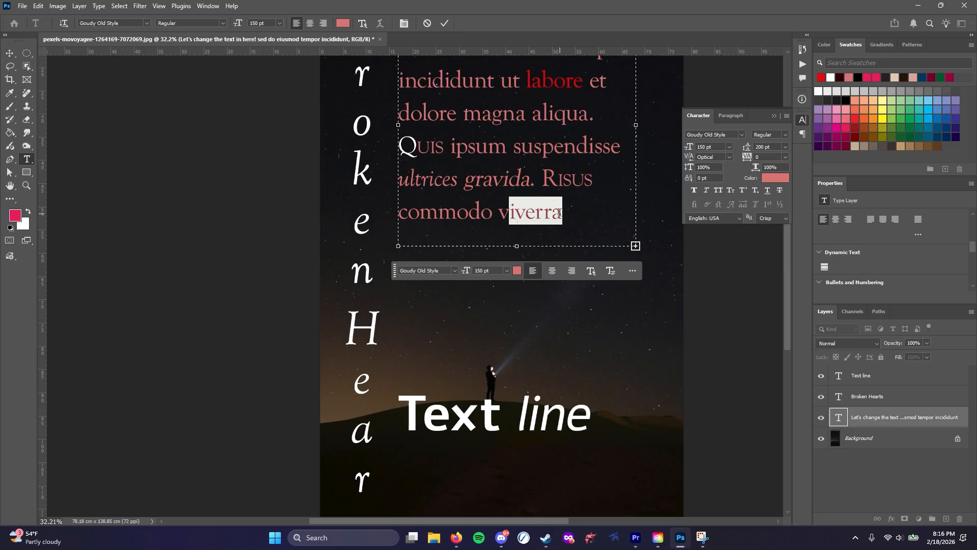
{"action": "left_click", "coordinate": [742, 192]}
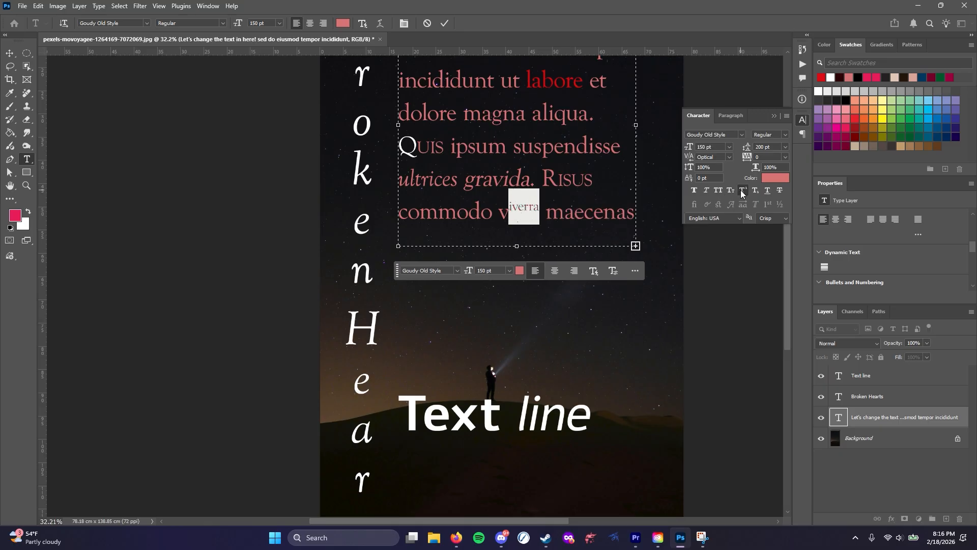
{"action": "left_click", "coordinate": [482, 218]}
{"action": "left_click_drag", "start_coordinate": [492, 212], "coordinate": [480, 212]}
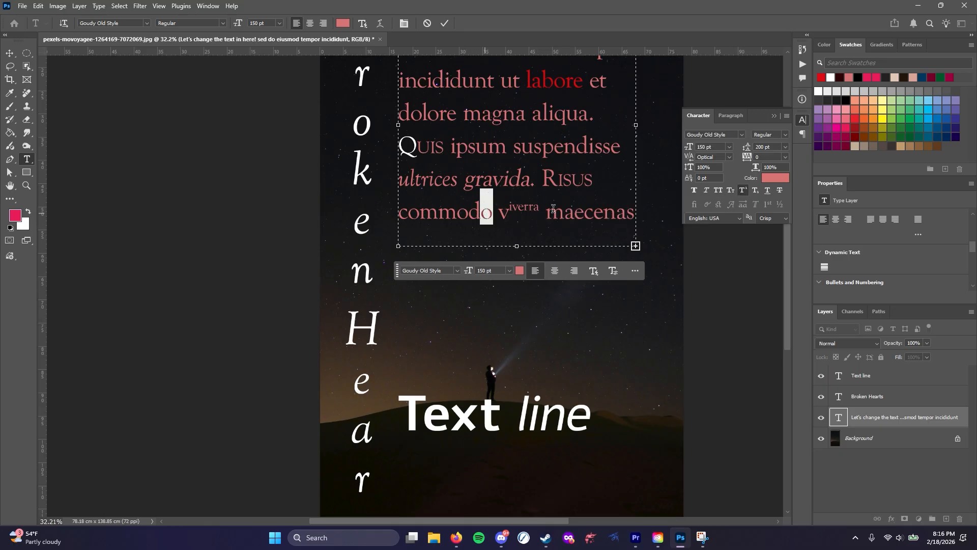
{"action": "left_click", "coordinate": [755, 190]}
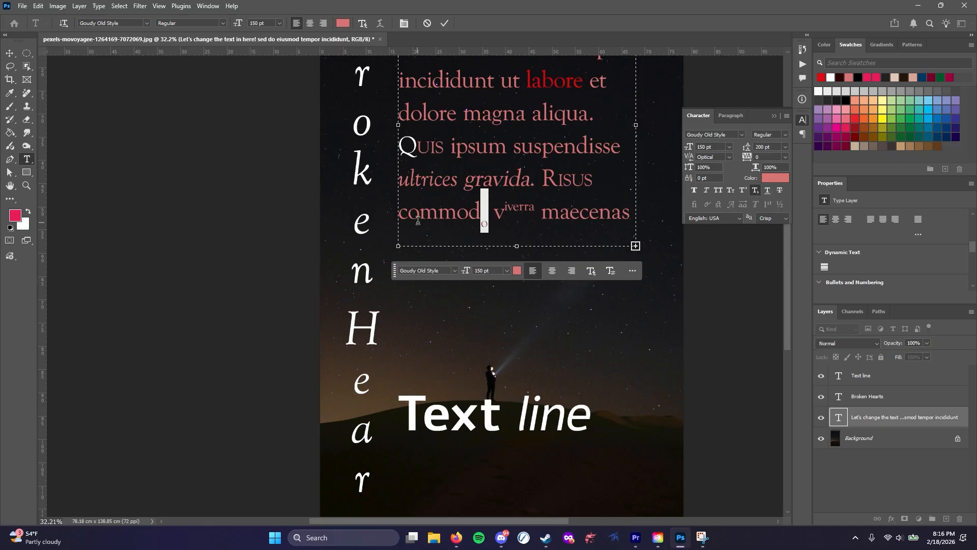
{"action": "left_click", "coordinate": [418, 220]}
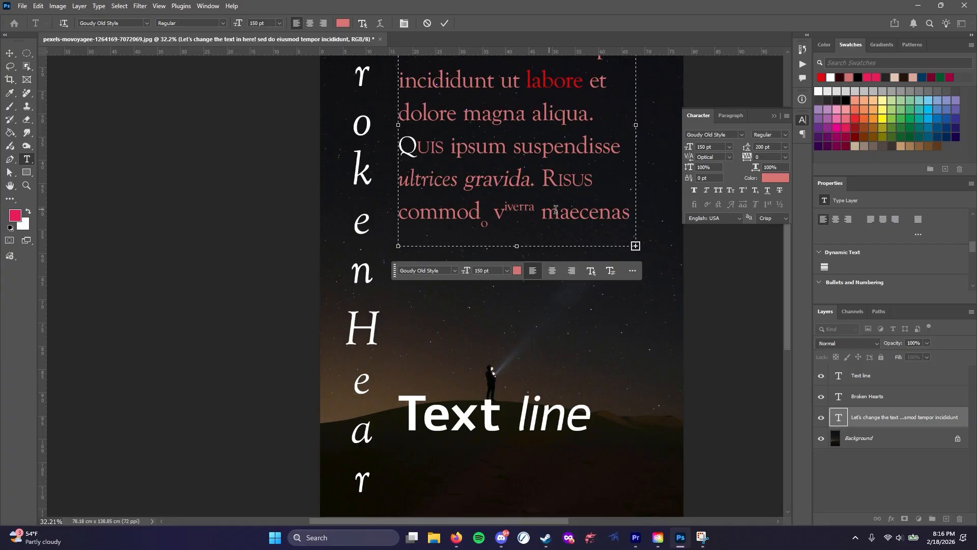
Add a "1" directly after the word "Risus" and make it superscript like a footnote number
{"action": "left_click", "coordinate": [591, 181]}
{"action": "type", "text": "1`"}
{"action": "left_click_drag", "start_coordinate": [602, 179], "coordinate": [593, 180]}
{"action": "left_click", "coordinate": [743, 190]}
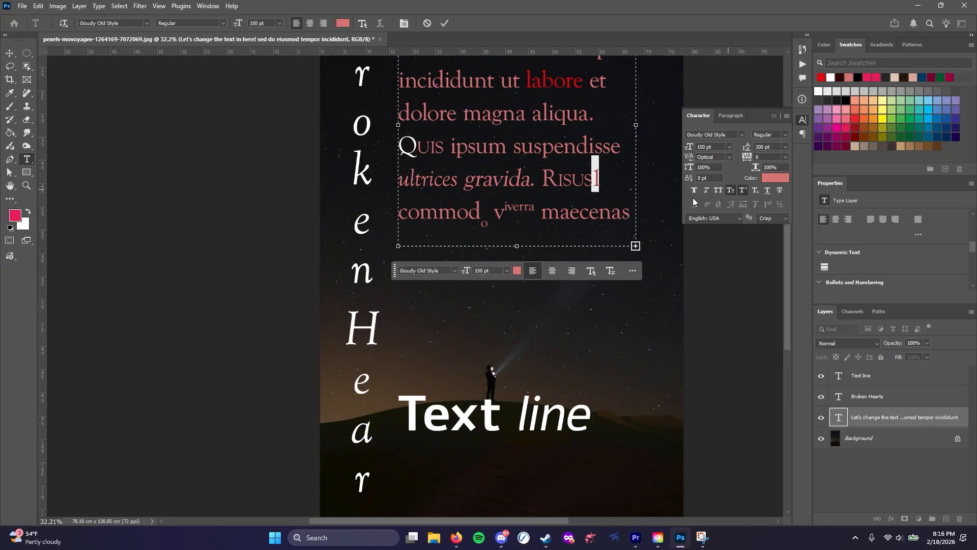
{"action": "left_click", "coordinate": [541, 176]}
Underline the word "suspendisse" and apply Strikethrough to the word "aliqua" in the paragraph
{"action": "left_click_drag", "start_coordinate": [512, 144], "coordinate": [618, 146]}
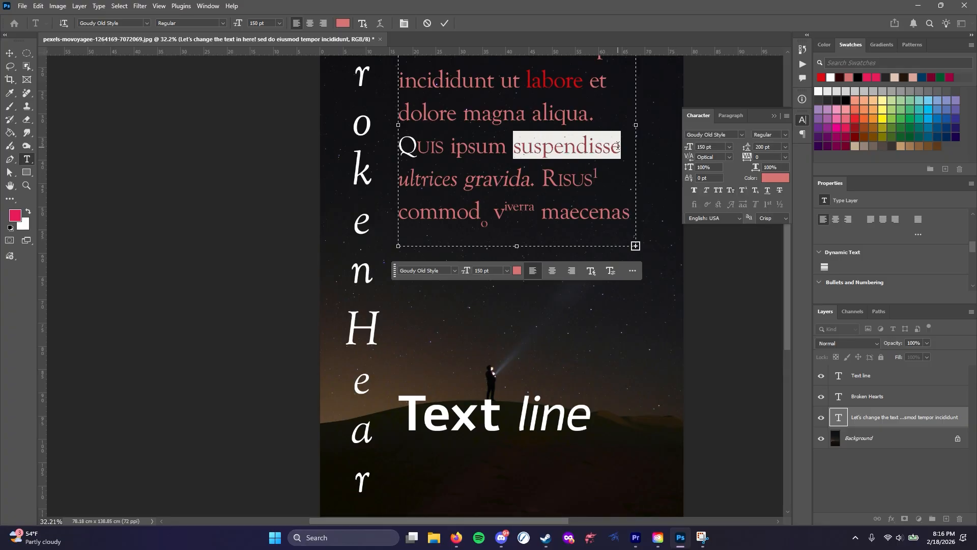
{"action": "left_click", "coordinate": [769, 191]}
{"action": "left_click", "coordinate": [558, 141]}
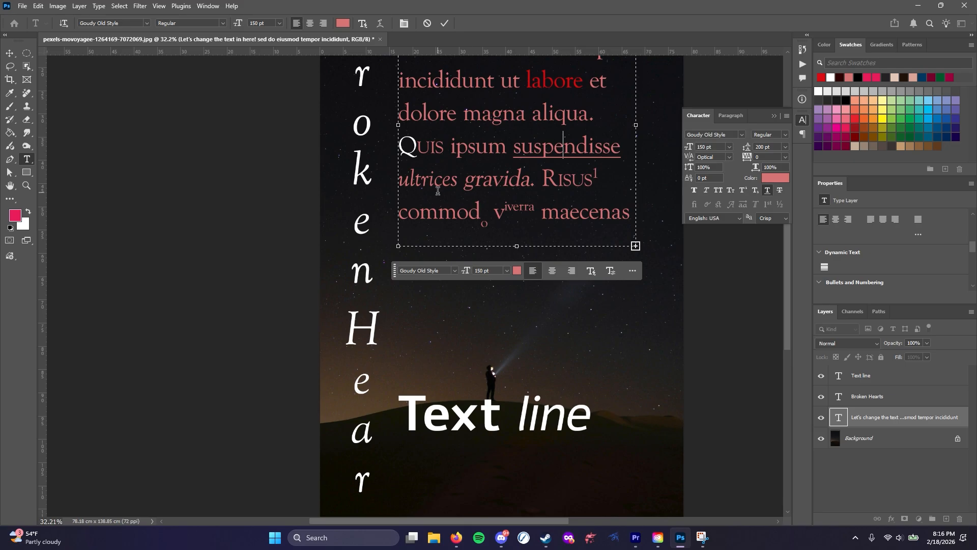
{"action": "left_click_drag", "start_coordinate": [535, 116], "coordinate": [588, 116]}
{"action": "left_click", "coordinate": [779, 191]}
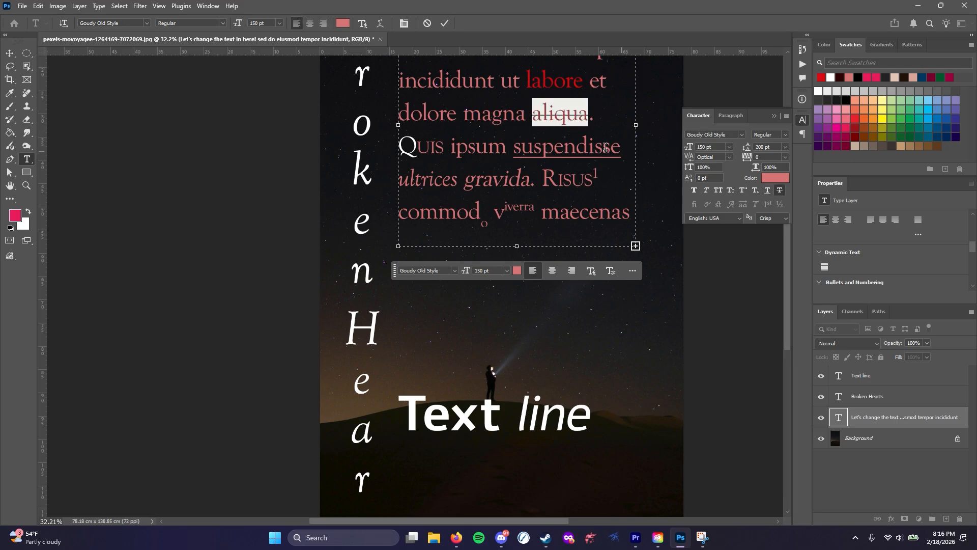
{"action": "left_click", "coordinate": [549, 137]}
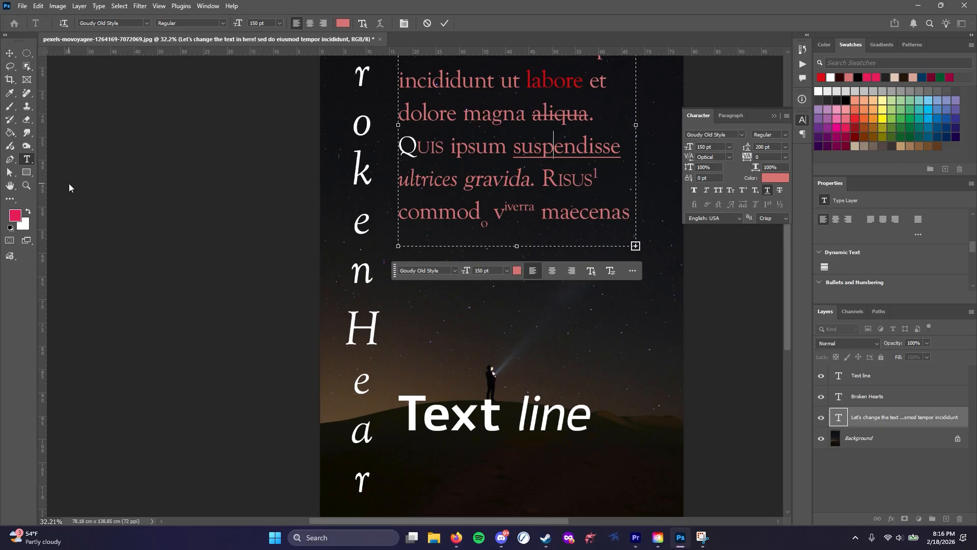
{"action": "left_click", "coordinate": [494, 183]}
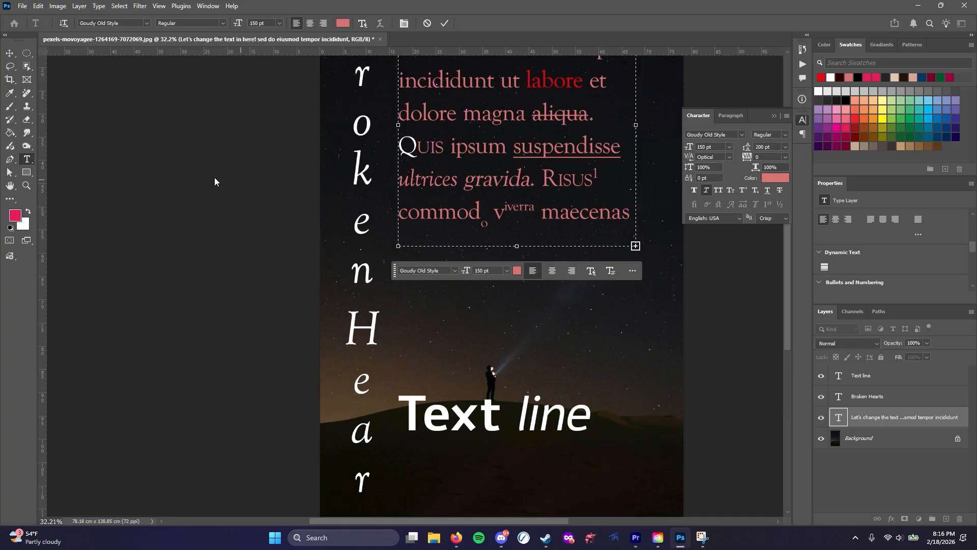
Draw a horizontal line about 1129 px long directly beneath the "Text line" lettering with the Line tool
{"action": "left_click", "coordinate": [27, 174]}
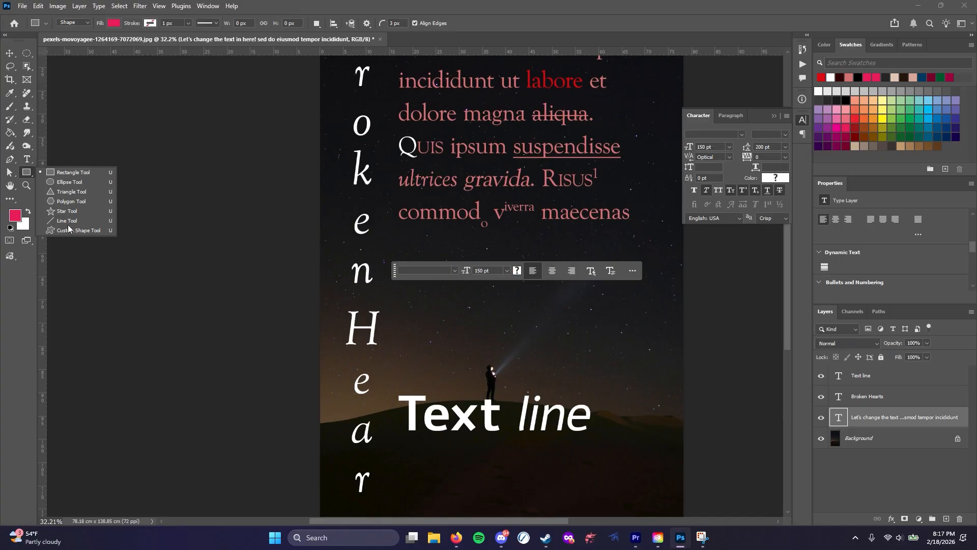
{"action": "left_click", "coordinate": [66, 221]}
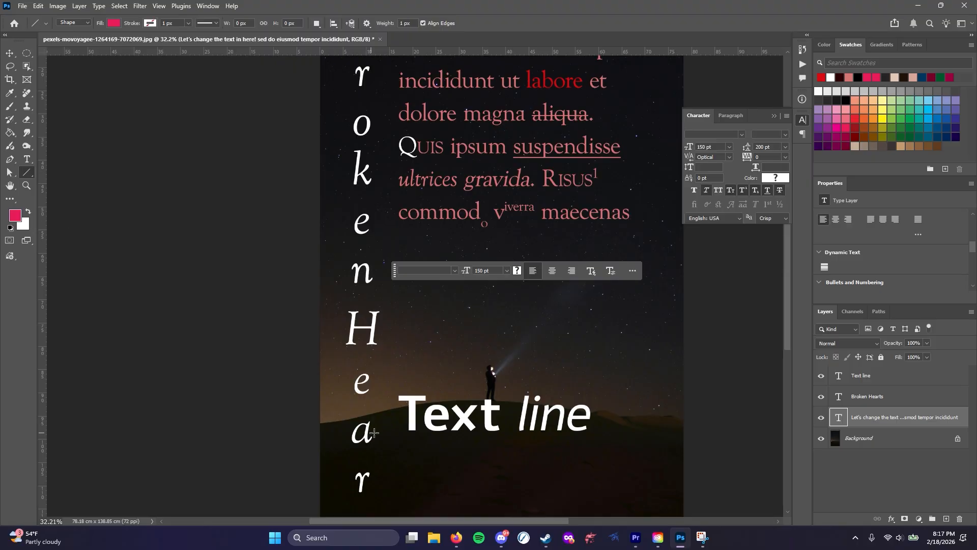
{"action": "left_click_drag", "start_coordinate": [408, 441], "coordinate": [592, 441]}
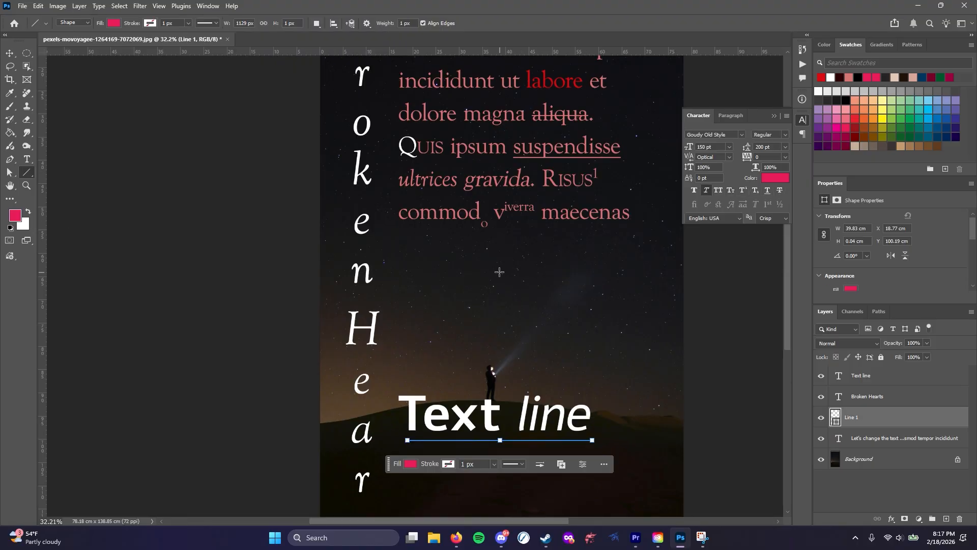
Give the line under "Text line" a white stroke 5 px wide
{"action": "left_click", "coordinate": [458, 464]}
{"action": "type", "text": "5"}
{"action": "key", "text": "Return"}
{"action": "left_click", "coordinate": [448, 464]}
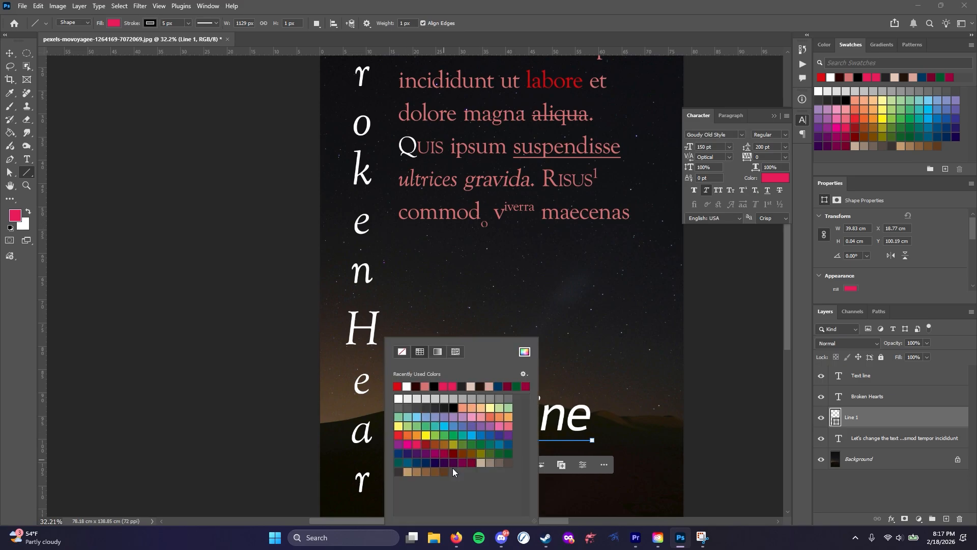
{"action": "left_click", "coordinate": [408, 398]}
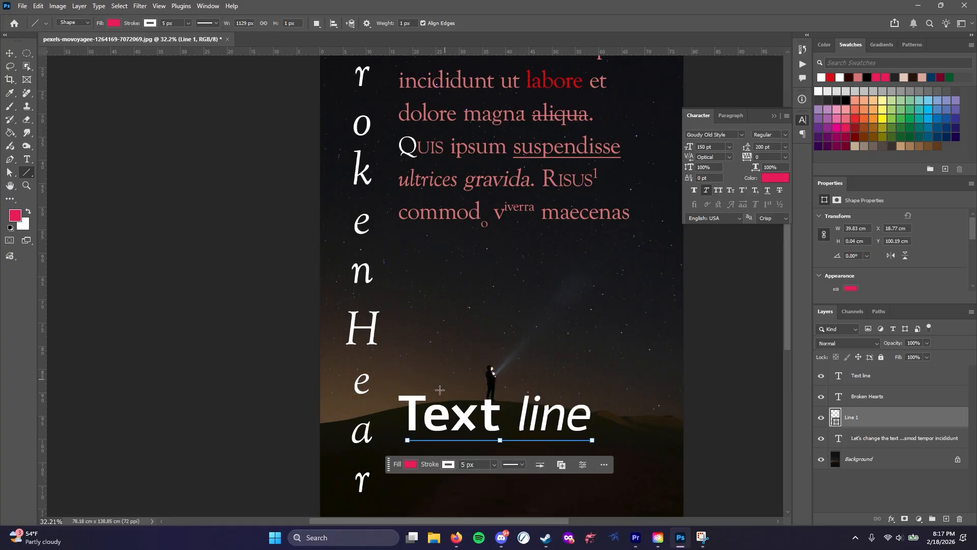
Thicken the stroke of the line under "Text line" to about 15.33 px
{"action": "left_click", "coordinate": [875, 438]}
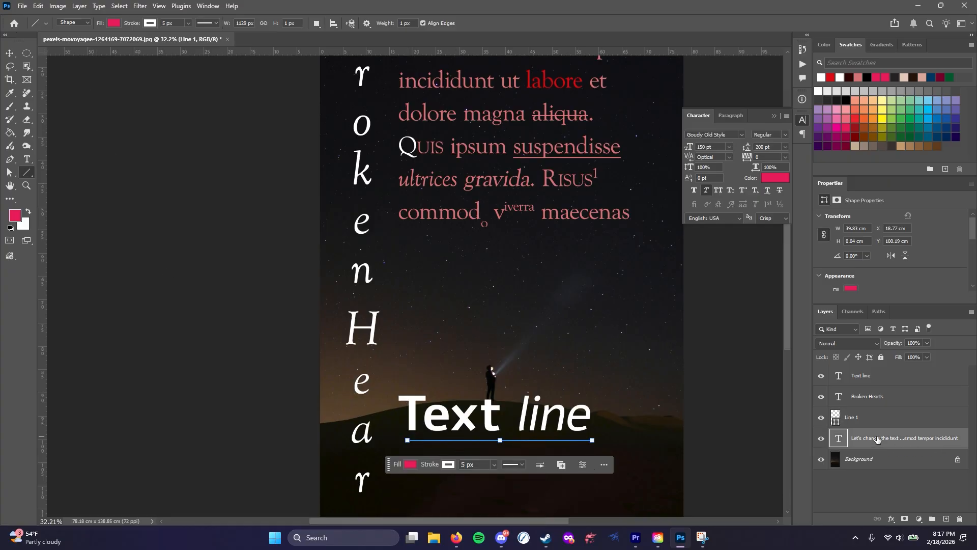
{"action": "left_click", "coordinate": [851, 418]}
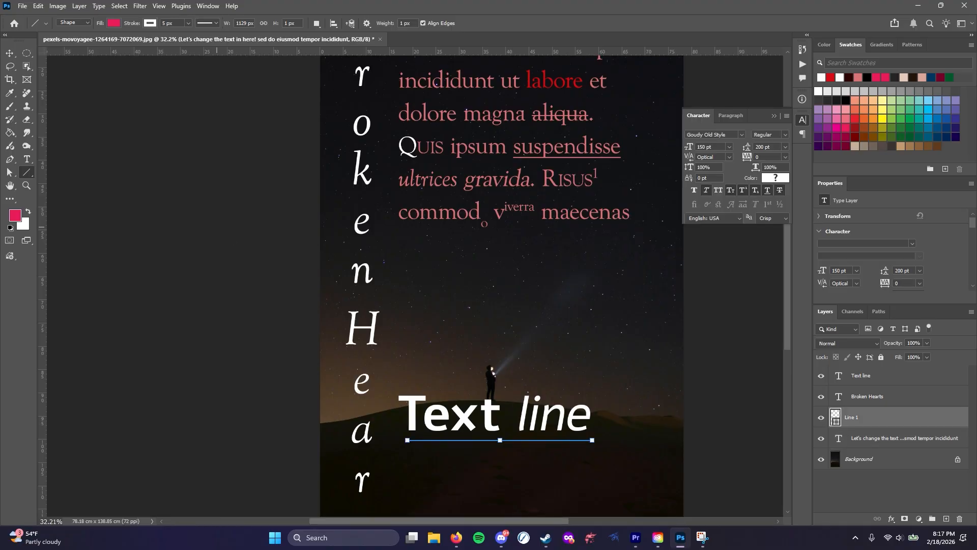
{"action": "left_click", "coordinate": [188, 23]}
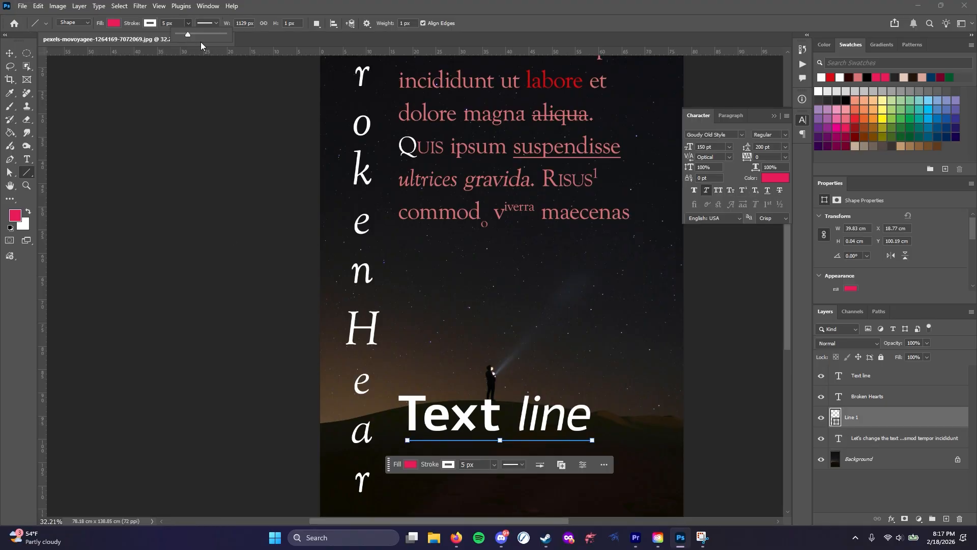
{"action": "left_click_drag", "start_coordinate": [189, 34], "coordinate": [197, 35]}
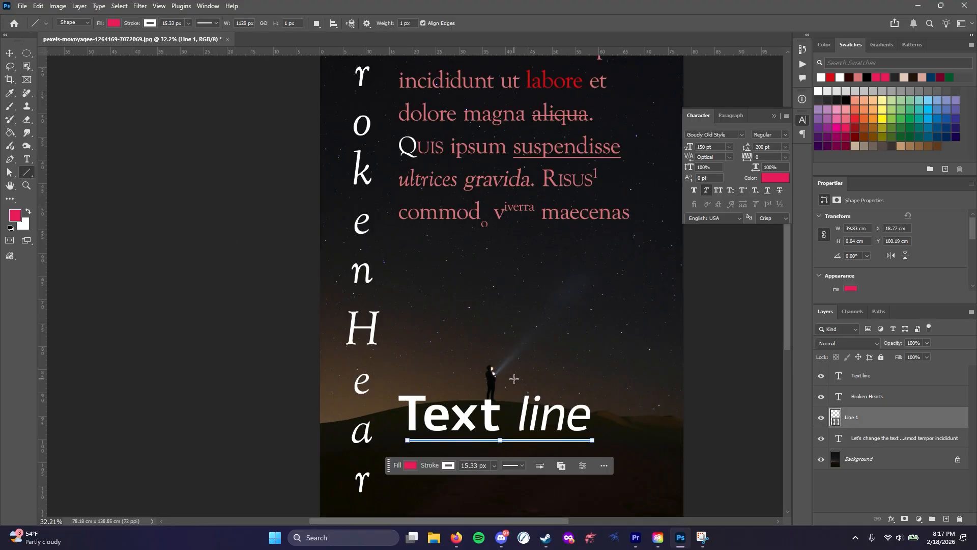
{"action": "left_click", "coordinate": [28, 53]}
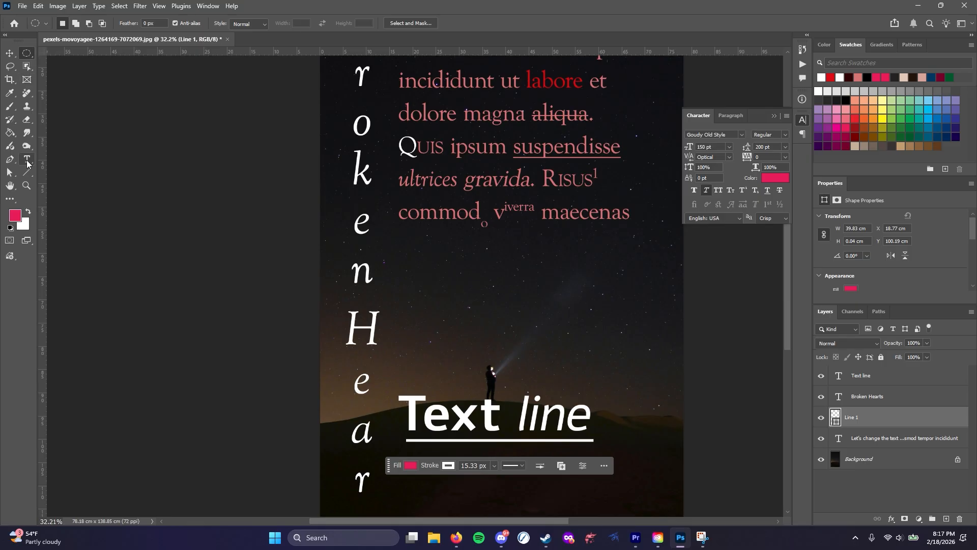
Replace all the text in the pink paragraph box with "Test Time"
{"action": "left_click", "coordinate": [27, 160]}
{"action": "scroll", "coordinate": [493, 218], "scroll_direction": "up", "scroll_amount": 3}
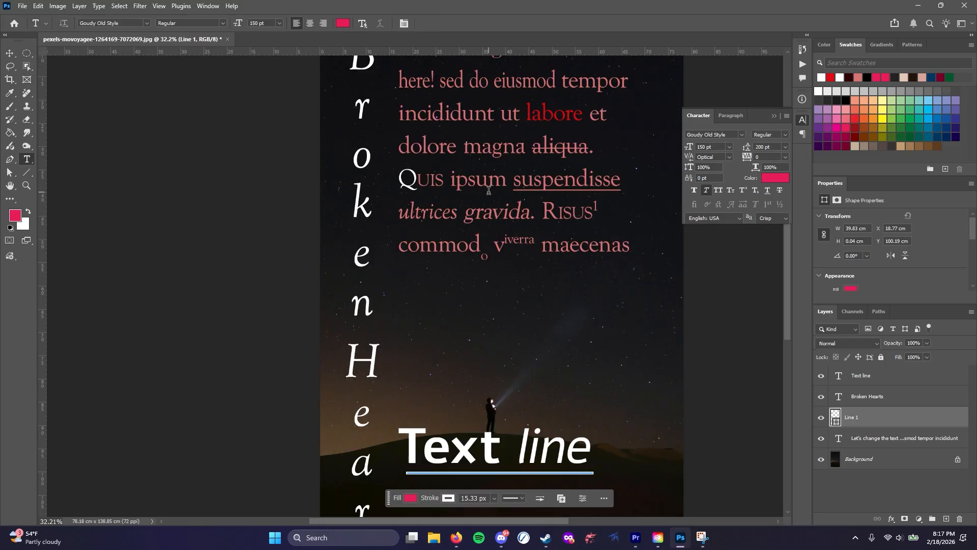
{"action": "left_click", "coordinate": [493, 218]}
{"action": "key", "text": "ctrl+a"}
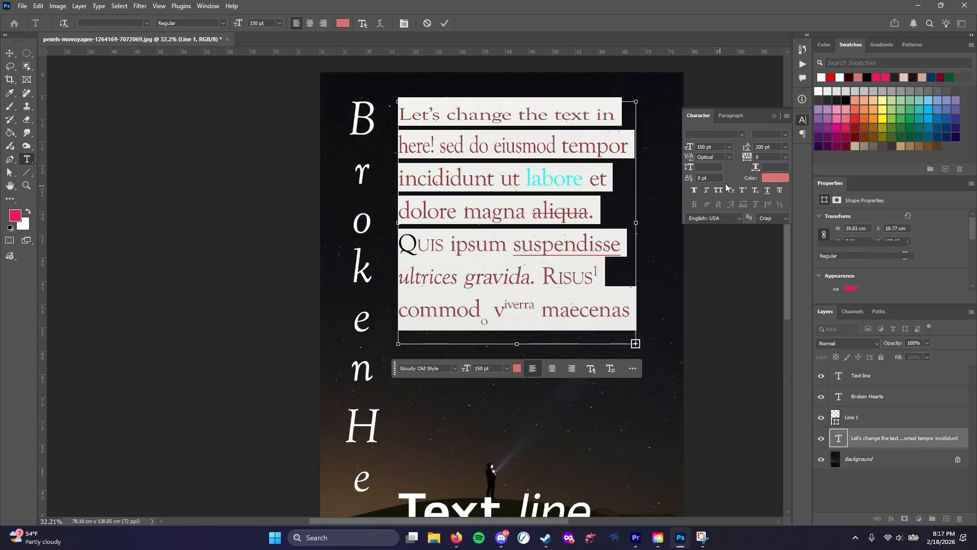
{"action": "type", "text": "Test Time"}
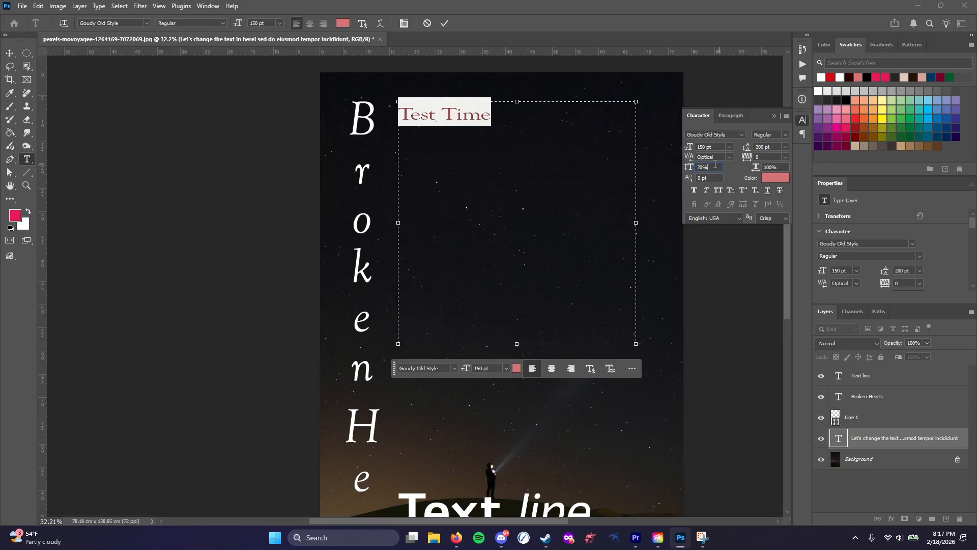
Set the "Test Time" text in Adobe Aldine VF and set its vertical scale to 100%
{"action": "key", "text": "Return"}
{"action": "left_click", "coordinate": [146, 24]}
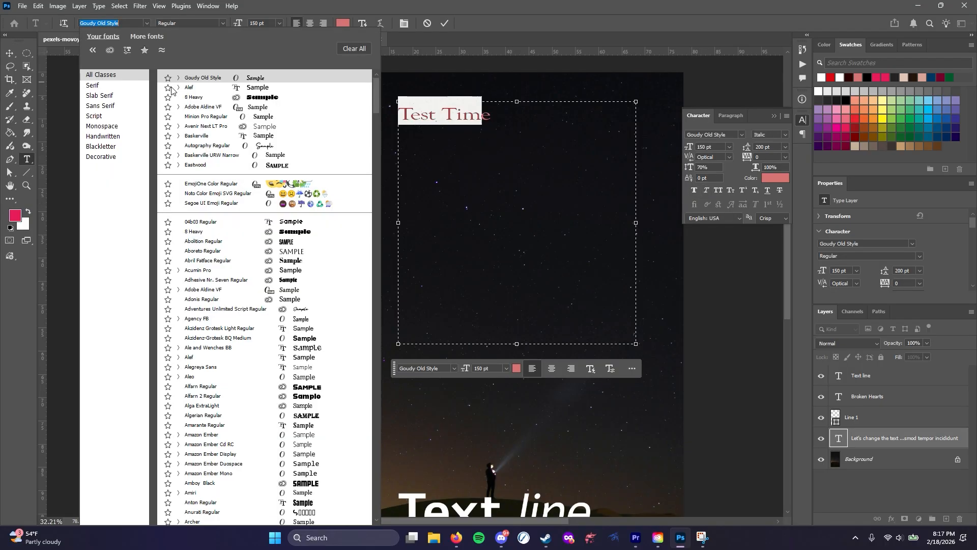
{"action": "left_click", "coordinate": [192, 107]}
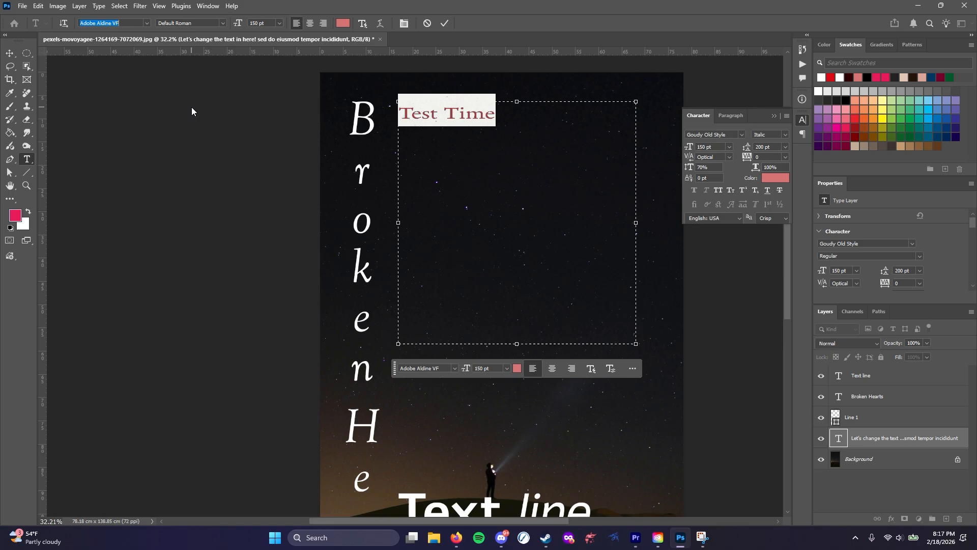
{"action": "left_click", "coordinate": [708, 167]}
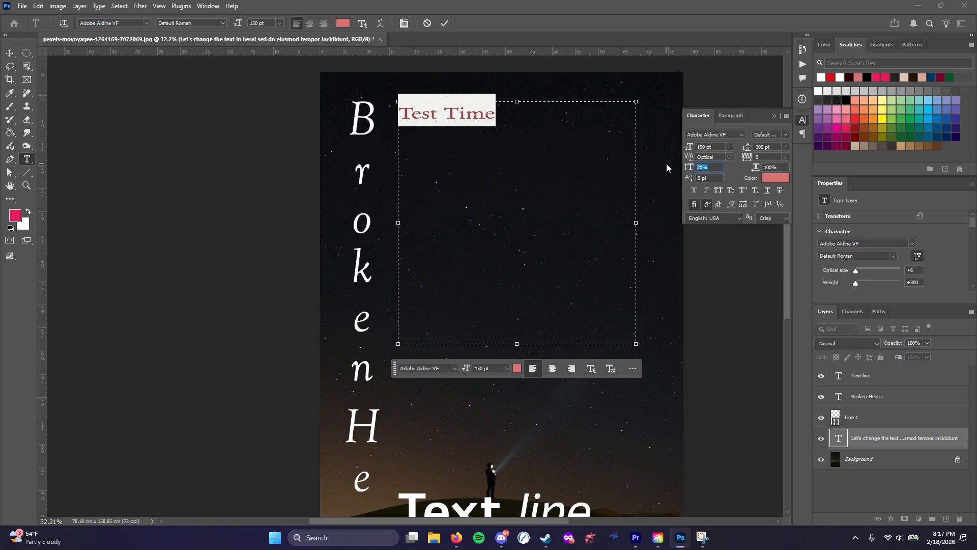
{"action": "type", "text": "100"}
{"action": "key", "text": "Return"}
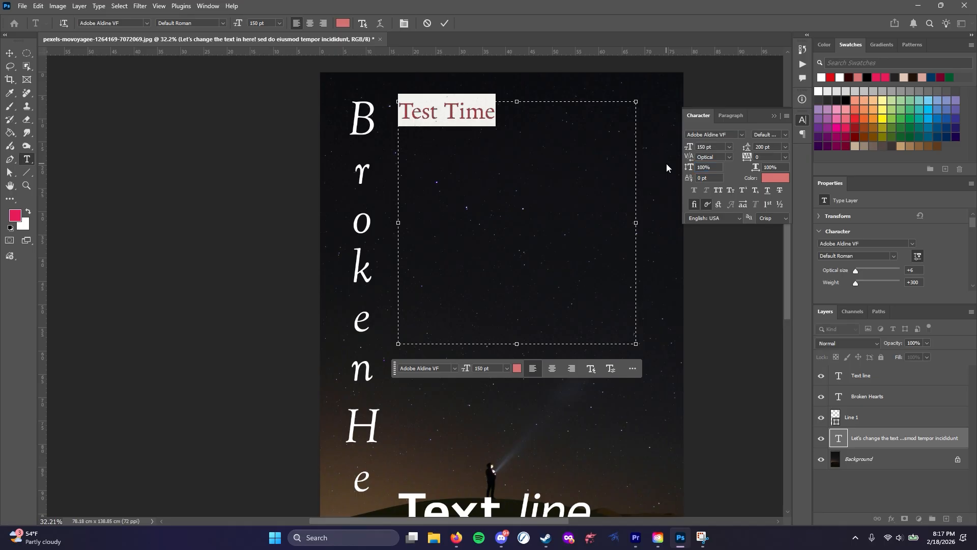
Add the letter pairs "fl ff fi" after "Test Time" as ligature samples
{"action": "left_click", "coordinate": [482, 112]}
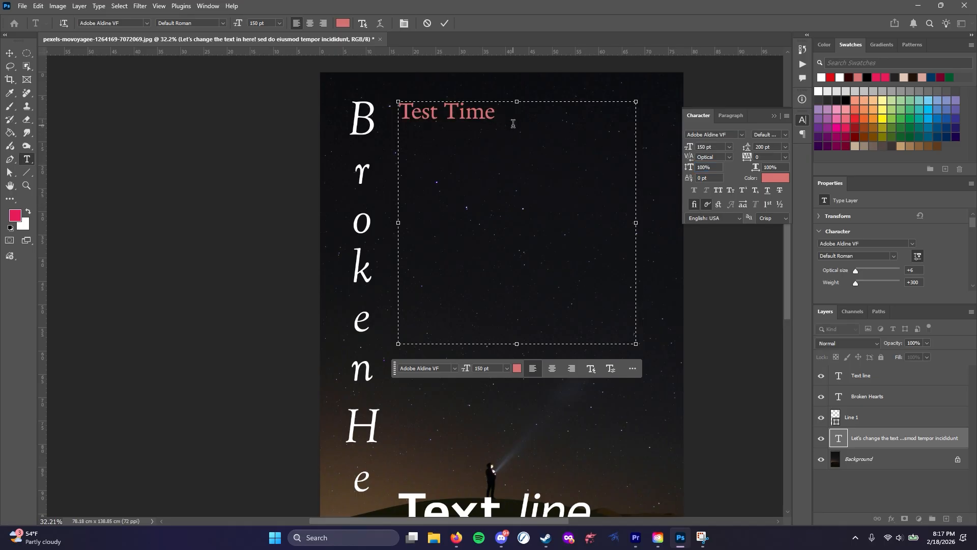
{"action": "scroll", "coordinate": [534, 110], "scroll_direction": "up", "scroll_amount": 5}
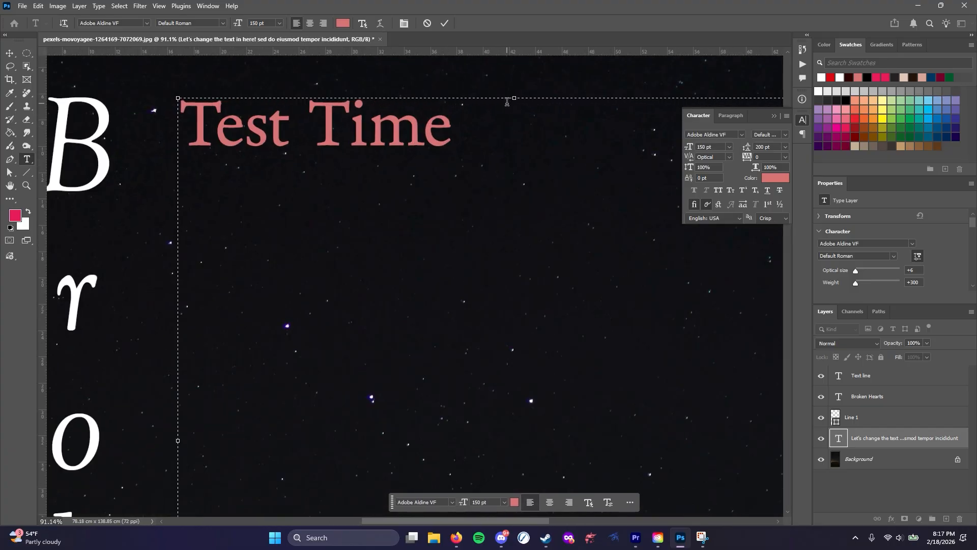
{"action": "key", "text": "alt+space"}
{"action": "key", "text": "Escape"}
{"action": "type", "text": "fl"}
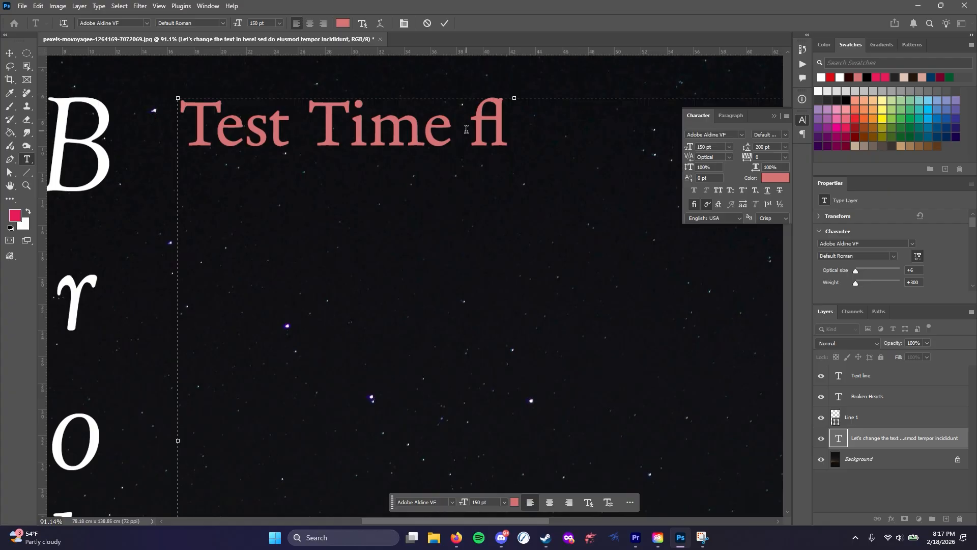
{"action": "type", "text": " ff"}
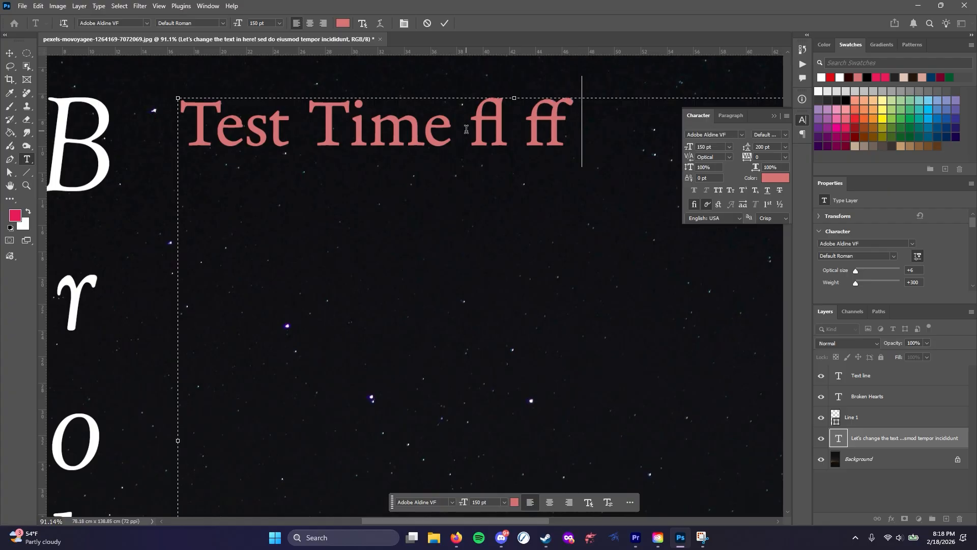
{"action": "type", "text": " fi"}
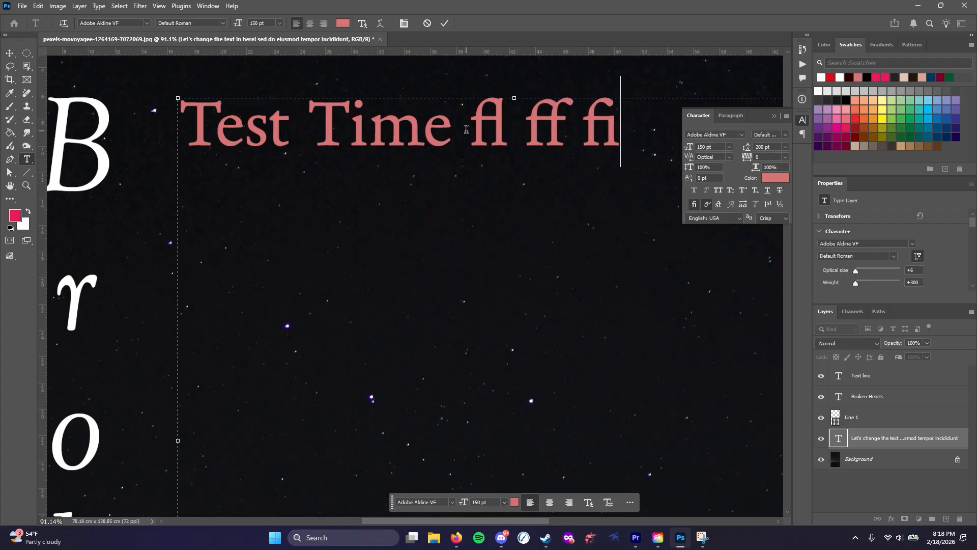
Switch Standard Ligatures off and back on for the "fl" pair
{"action": "left_click_drag", "start_coordinate": [497, 130], "coordinate": [468, 133]}
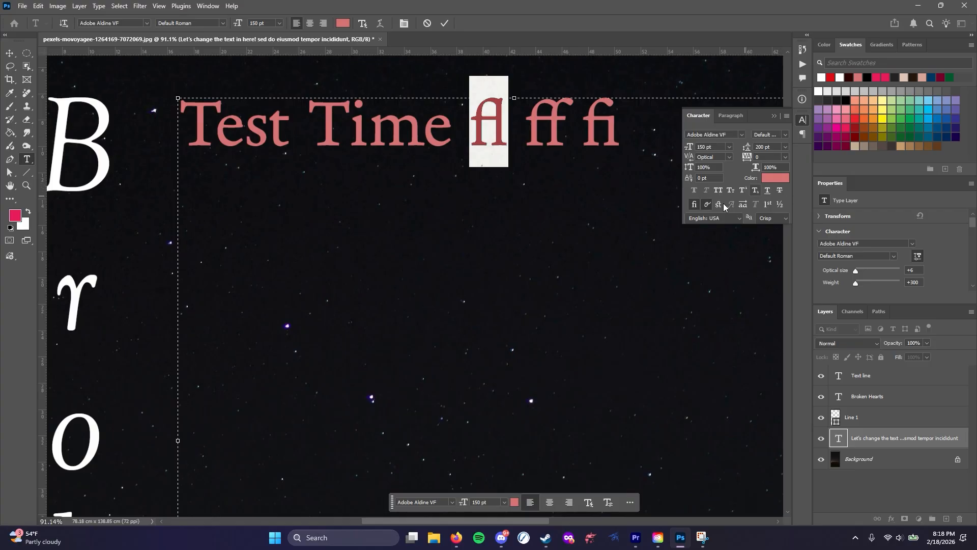
{"action": "left_click", "coordinate": [695, 205]}
{"action": "left_click", "coordinate": [695, 205]}
{"action": "left_click", "coordinate": [570, 135]}
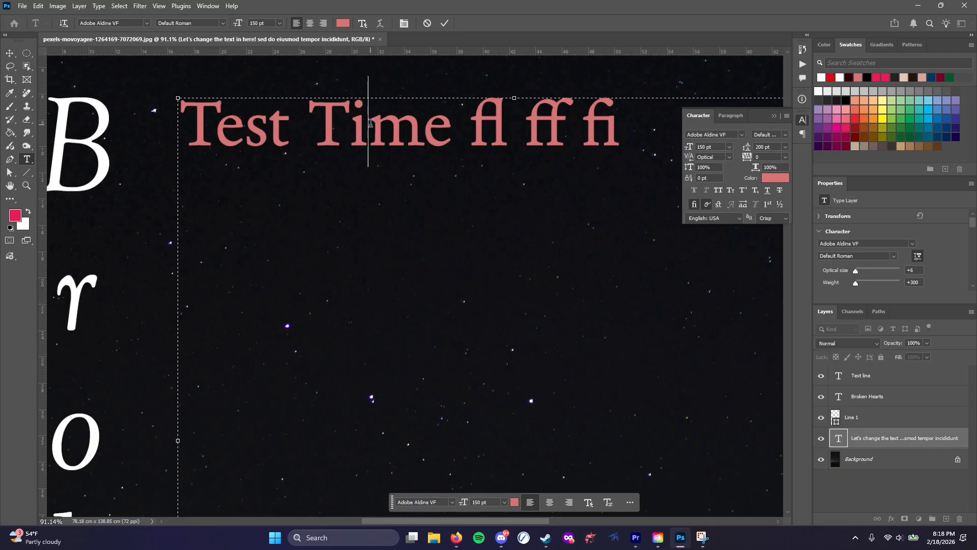
Check for alternate glyphs for the "m" in "Time" and the final "t" in "Test"
{"action": "left_click_drag", "start_coordinate": [361, 123], "coordinate": [400, 125]}
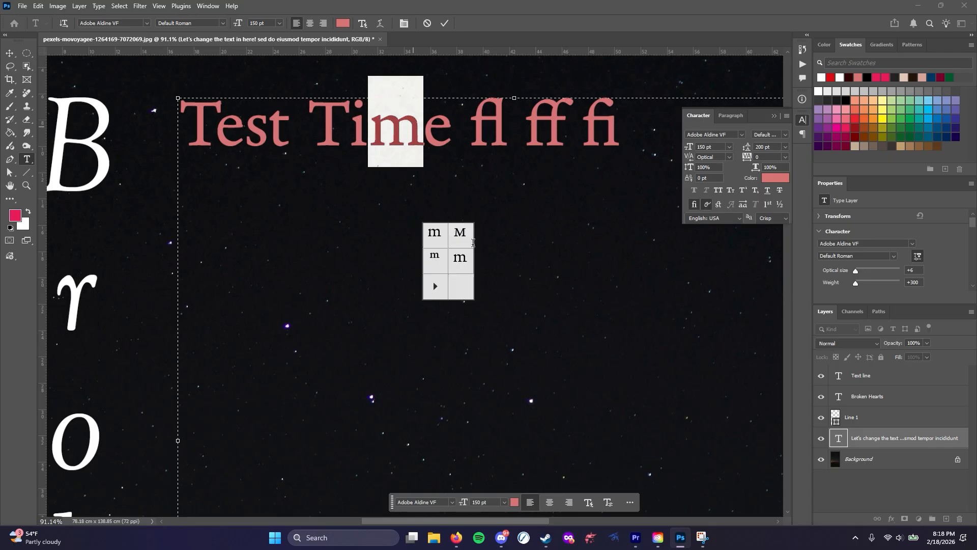
{"action": "left_click_drag", "start_coordinate": [263, 125], "coordinate": [290, 127]}
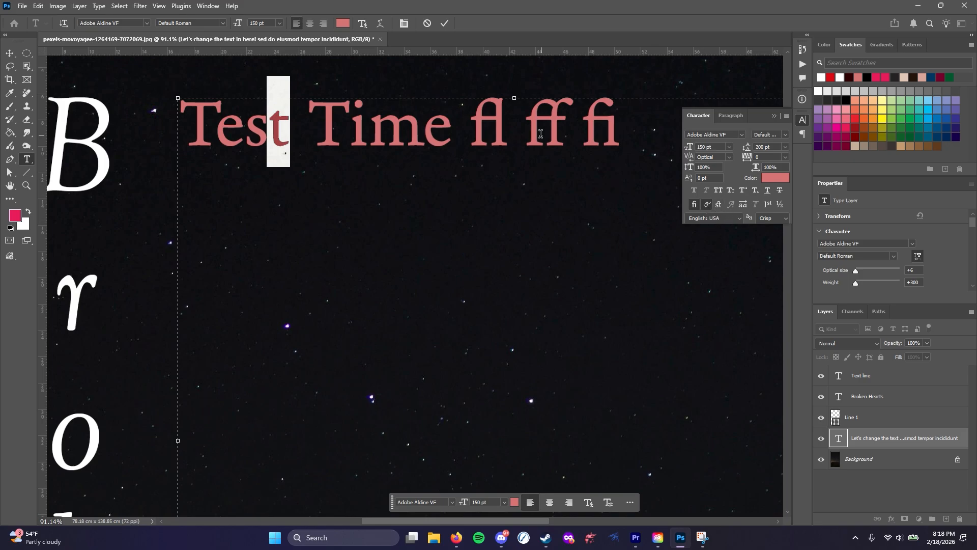
{"action": "left_click", "coordinate": [426, 136]}
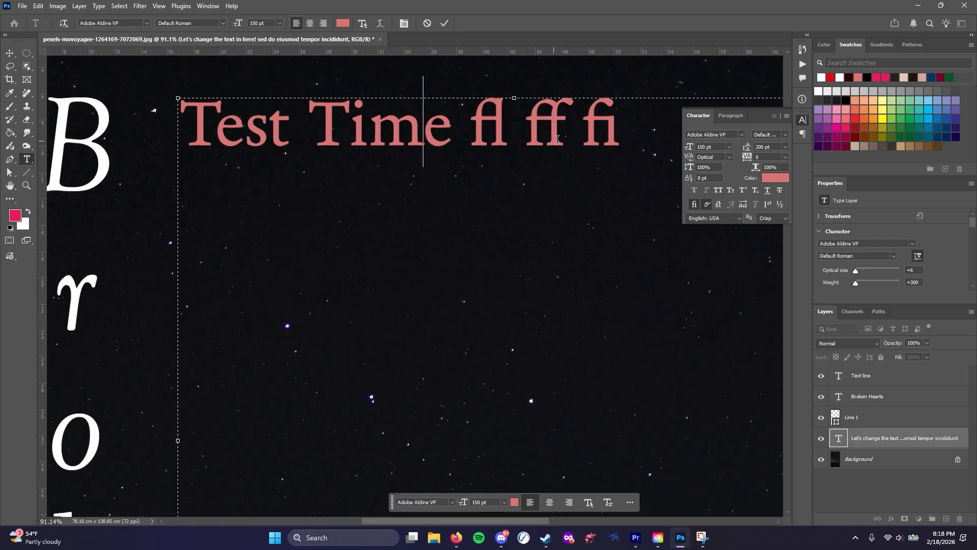
Add "st" at the end of the text line and turn on Discretionary Ligatures for that pair
{"action": "left_click", "coordinate": [626, 134]}
{"action": "type", "text": "st"}
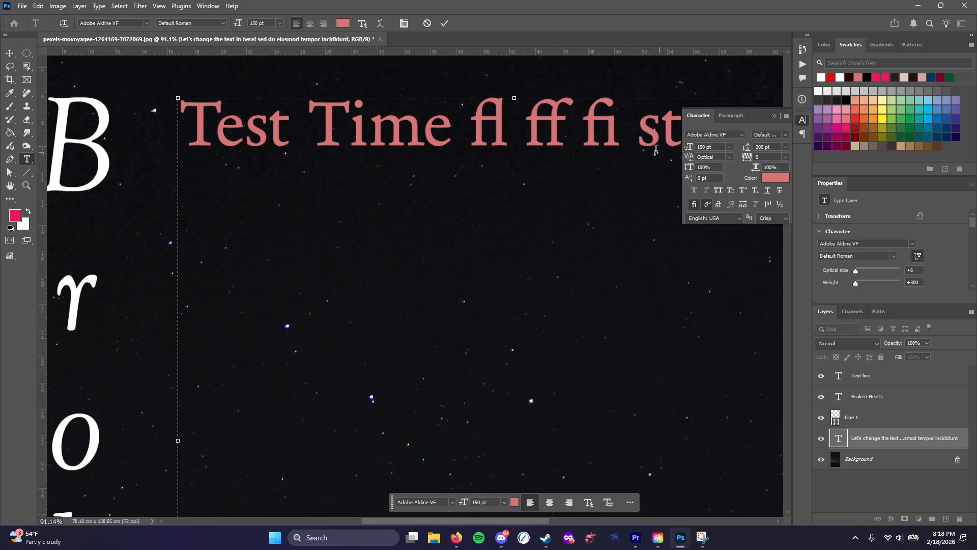
{"action": "left_click_drag", "start_coordinate": [638, 138], "coordinate": [682, 138]}
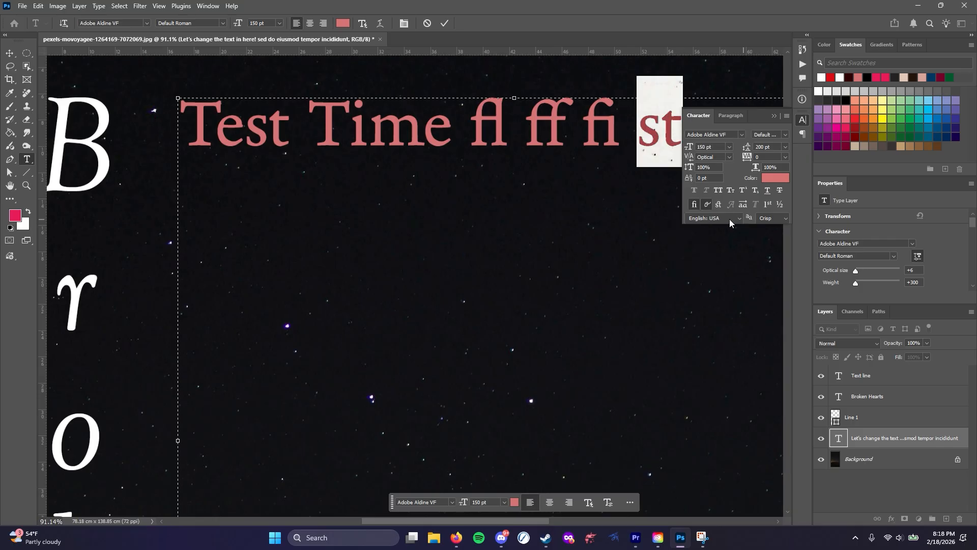
{"action": "left_click", "coordinate": [719, 205]}
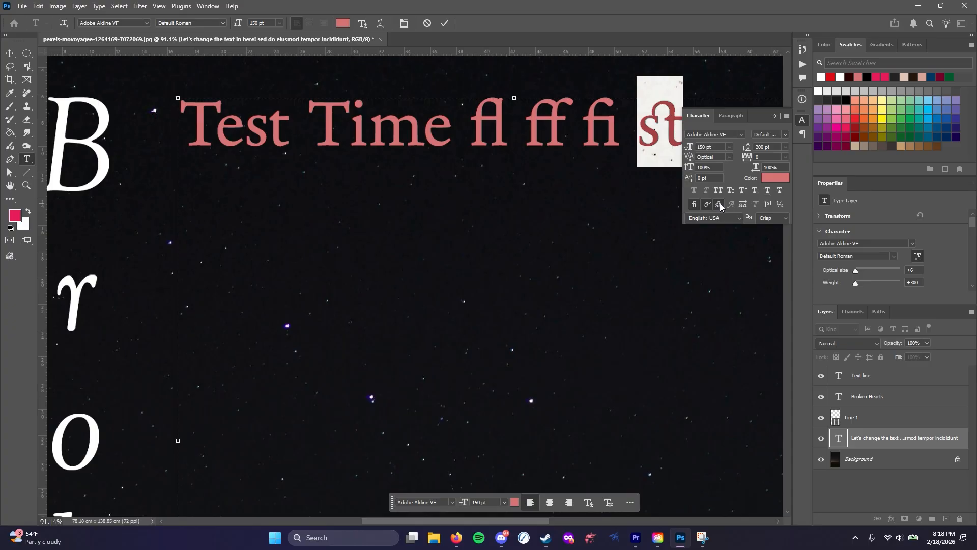
{"action": "left_click", "coordinate": [719, 204]}
{"action": "left_click", "coordinate": [719, 204]}
Insert "th" after "Time" and try Discretionary Ligatures on that pair
{"action": "left_click", "coordinate": [452, 140]}
{"action": "type", "text": "th"}
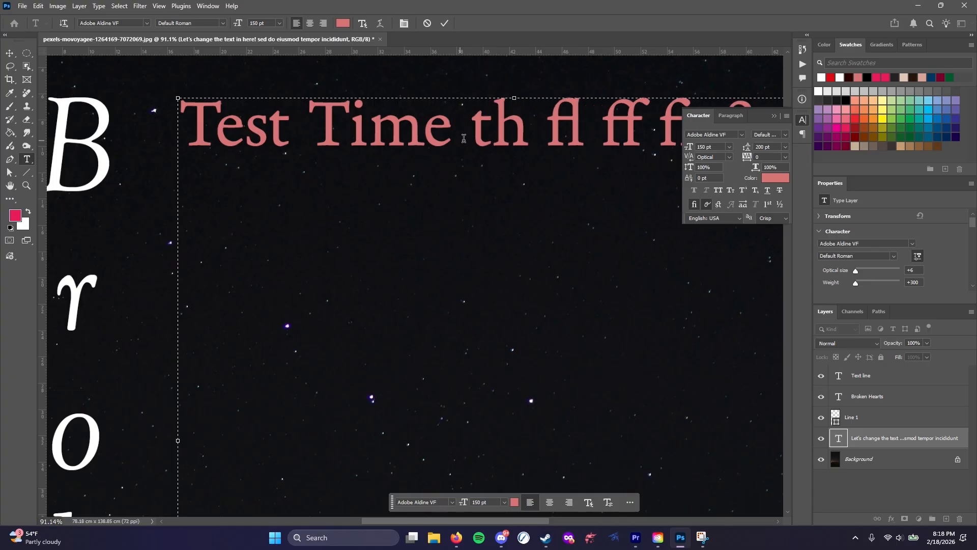
{"action": "left_click_drag", "start_coordinate": [529, 133], "coordinate": [470, 134]}
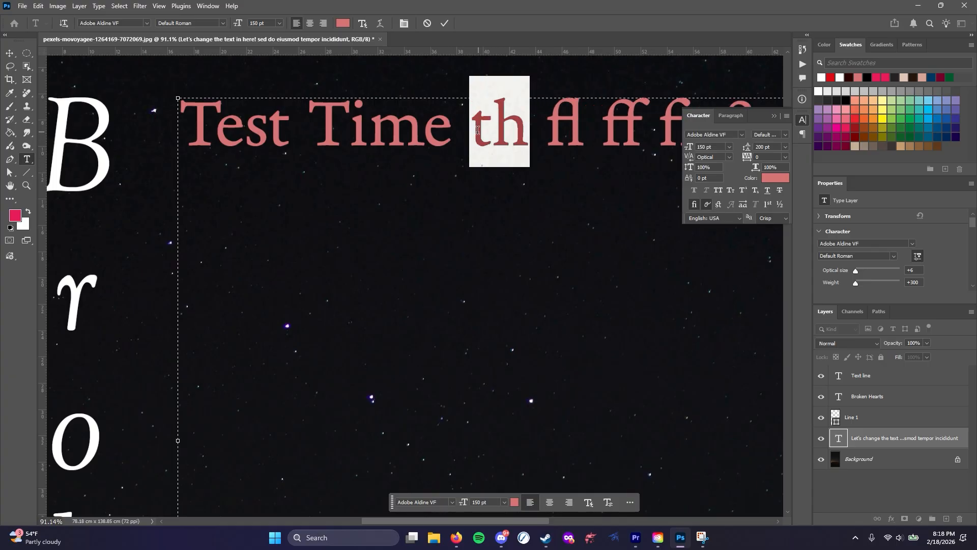
{"action": "left_click", "coordinate": [718, 206]}
{"action": "mouse_move", "coordinate": [504, 129]}
{"action": "left_click", "coordinate": [344, 126]}
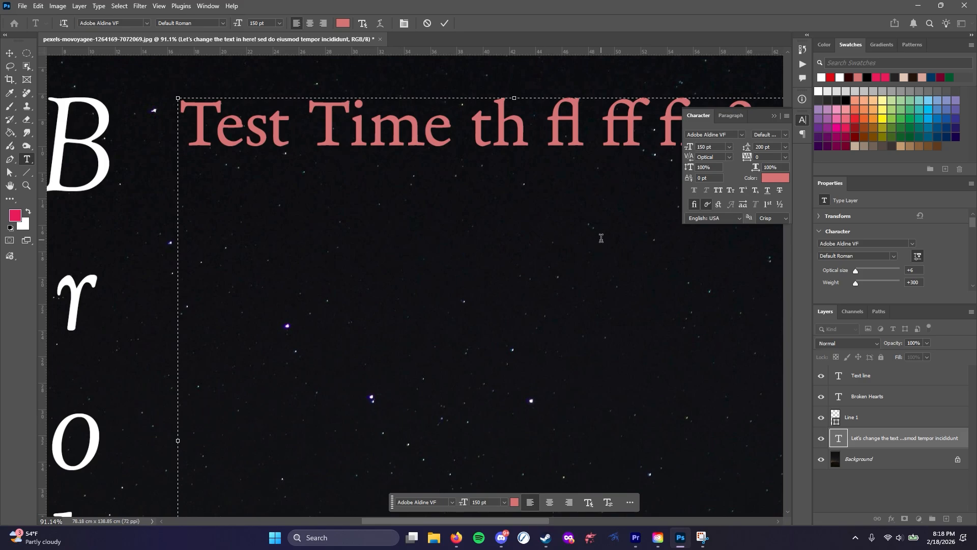
Apply Stylistic Alternates to "Test Time" and replace the "m" in "Time" with its small-capital alternate glyph
{"action": "left_click_drag", "start_coordinate": [193, 138], "coordinate": [452, 137]}
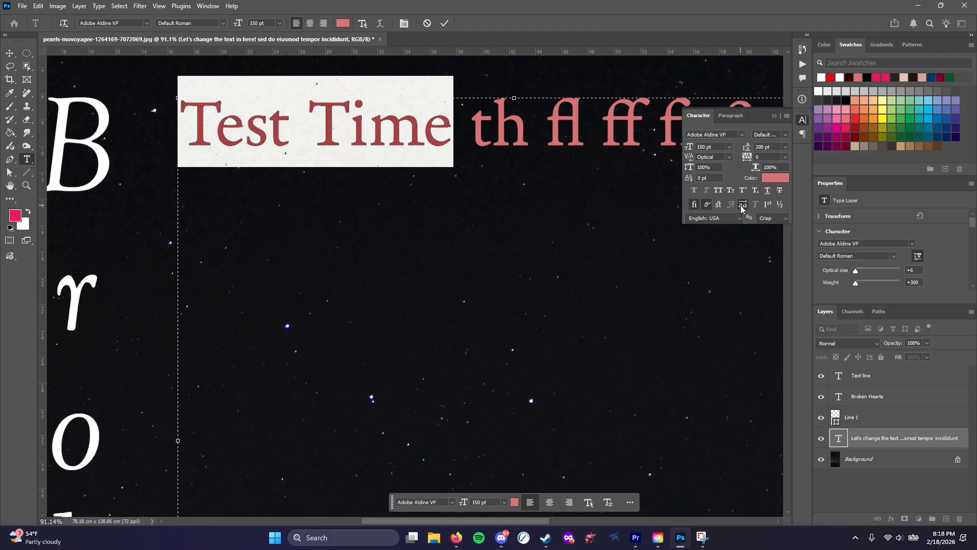
{"action": "left_click_drag", "start_coordinate": [383, 129], "coordinate": [413, 132]}
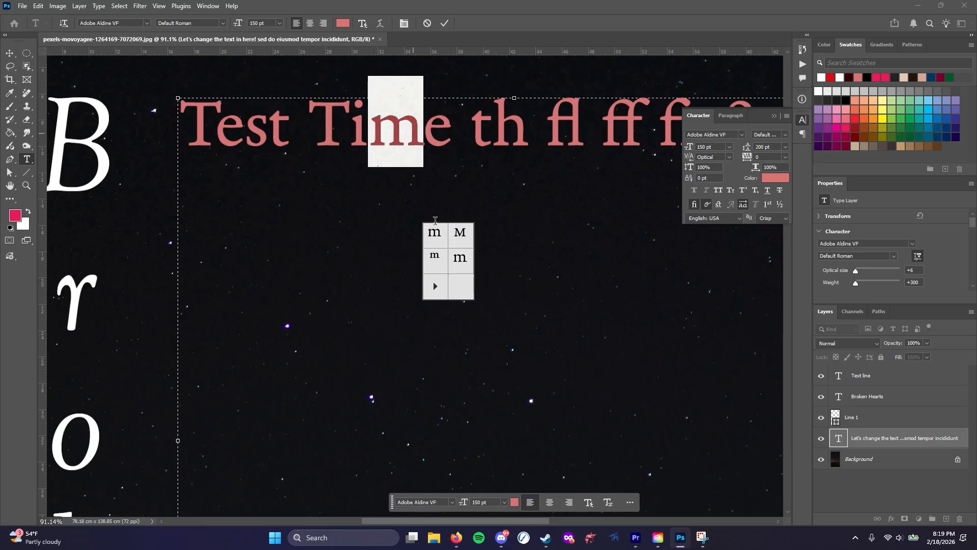
{"action": "left_click", "coordinate": [459, 232]}
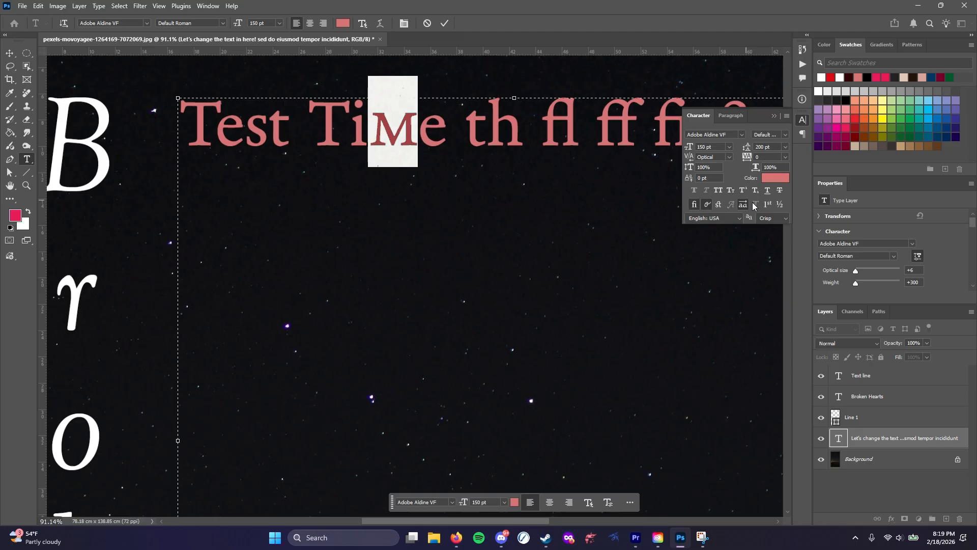
Check the alternate glyphs available for the initial "T" in "Test"
{"action": "left_click_drag", "start_coordinate": [218, 112], "coordinate": [185, 115]}
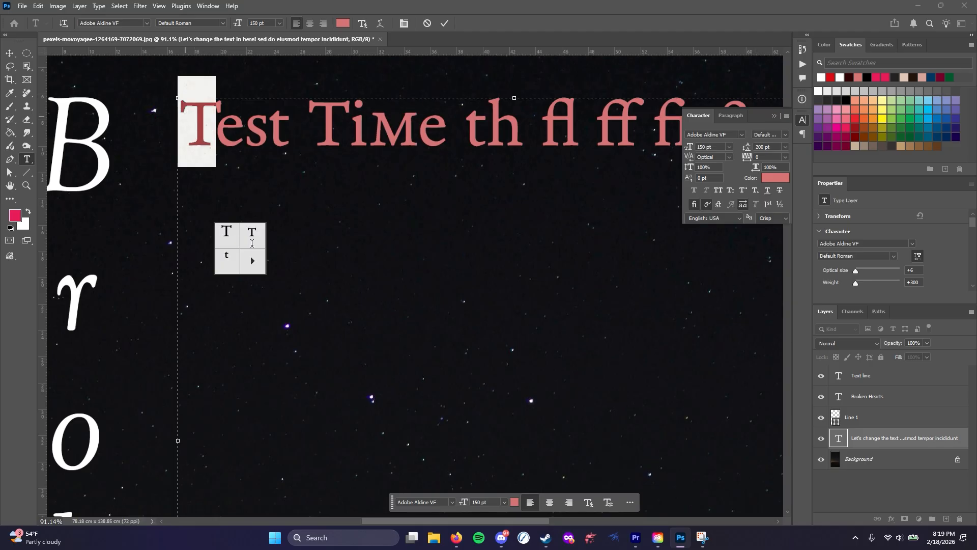
{"action": "left_click", "coordinate": [251, 242]}
{"action": "left_click", "coordinate": [224, 229]}
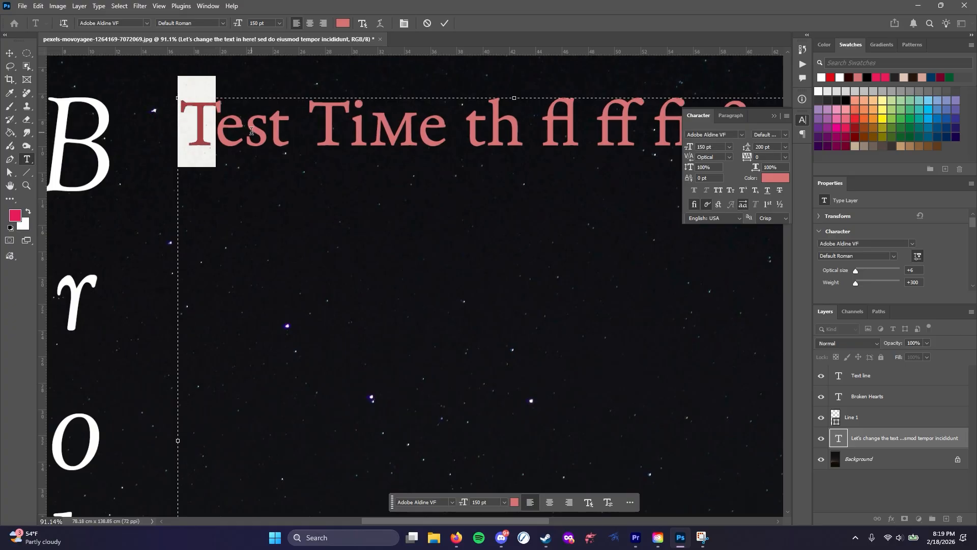
{"action": "left_click", "coordinate": [251, 130]}
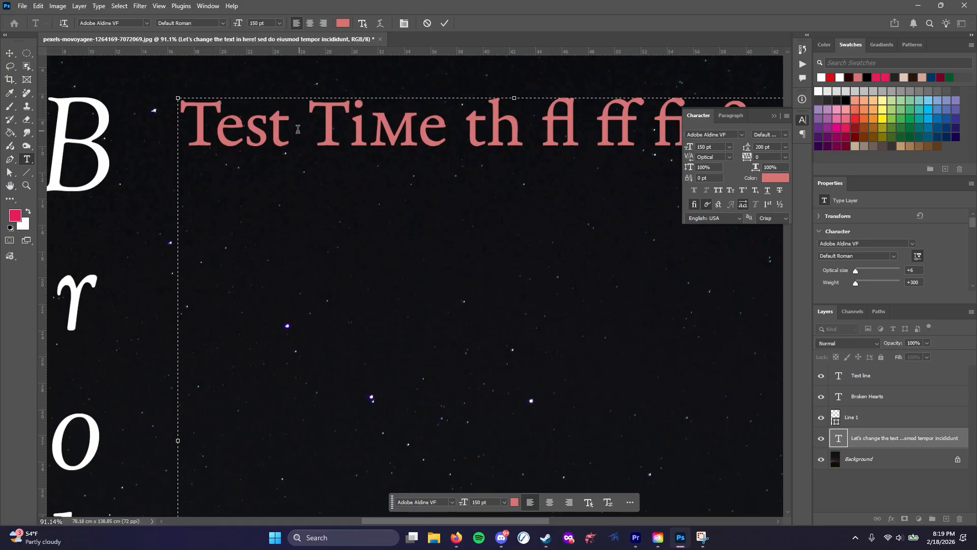
Insert "1st 2nd" after "Test", with a space separating it from the word
{"action": "type", "text": "1st "}
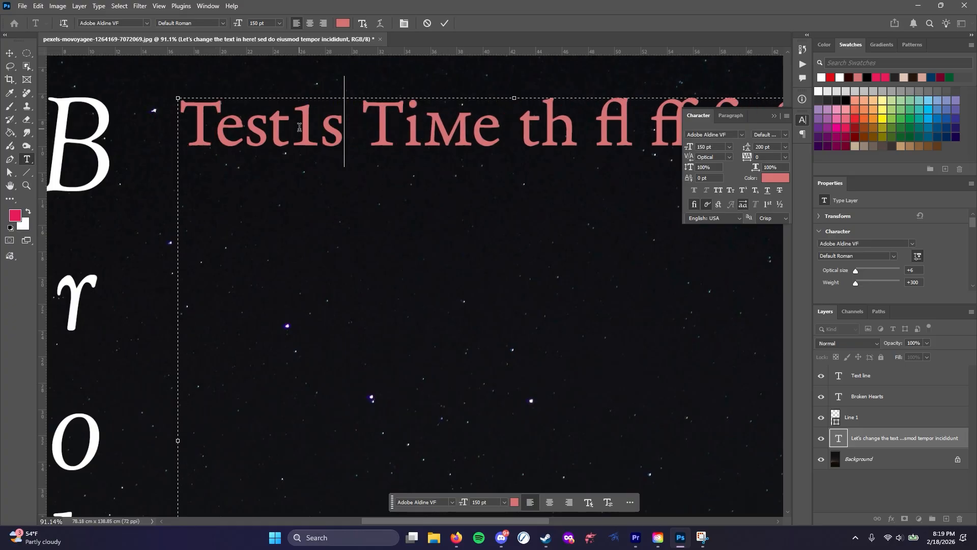
{"action": "type", "text": "2nd"}
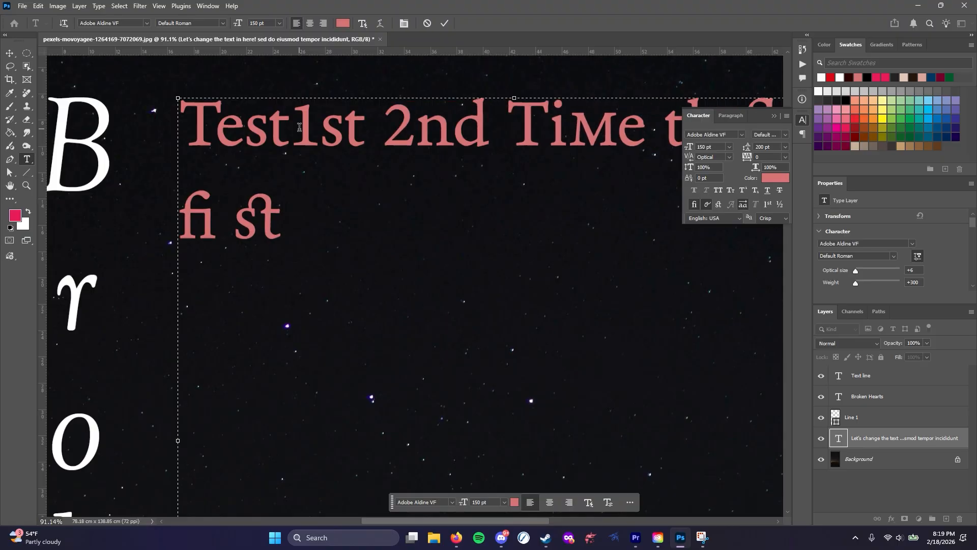
{"action": "left_click", "coordinate": [299, 128]}
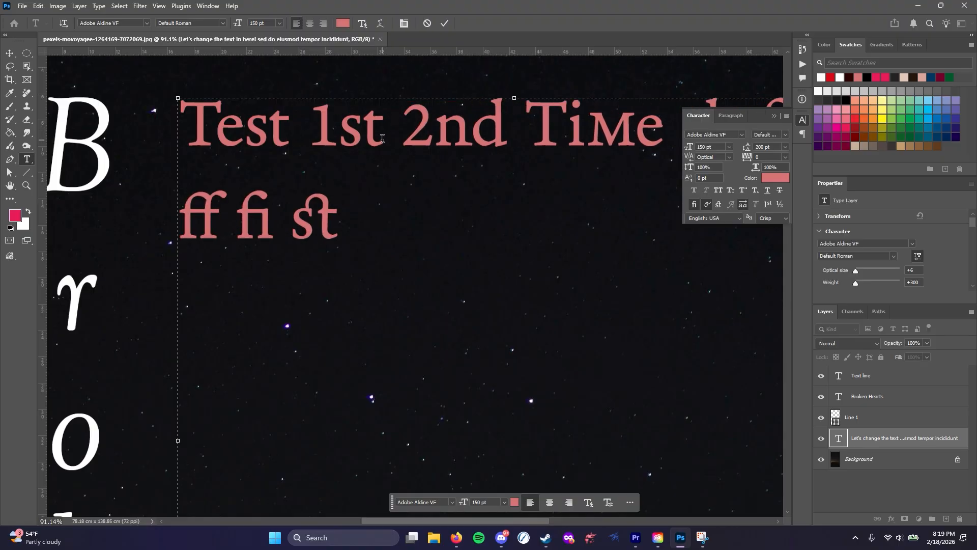
Apply the OpenType Ordinals feature to "1st" and "2nd"
{"action": "left_click_drag", "start_coordinate": [383, 135], "coordinate": [315, 130]}
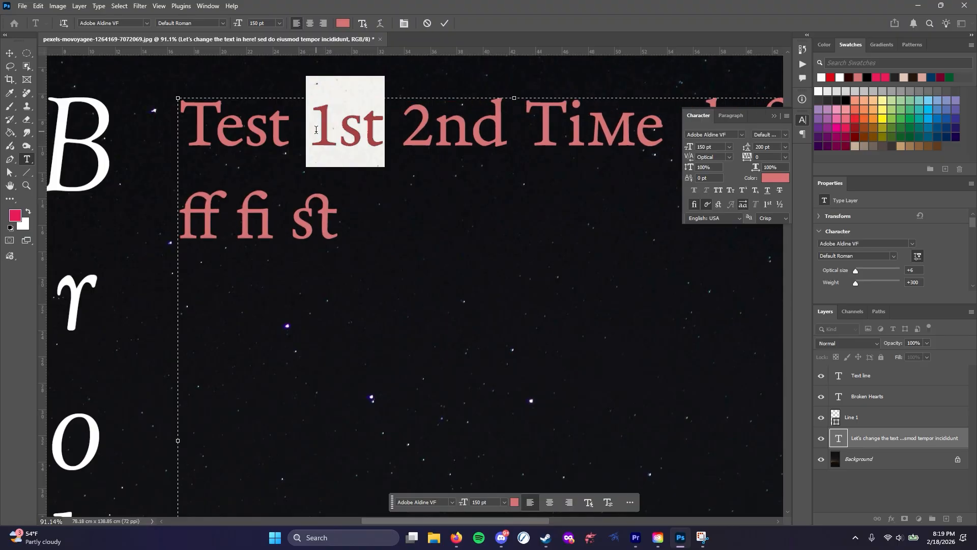
{"action": "left_click", "coordinate": [767, 203]}
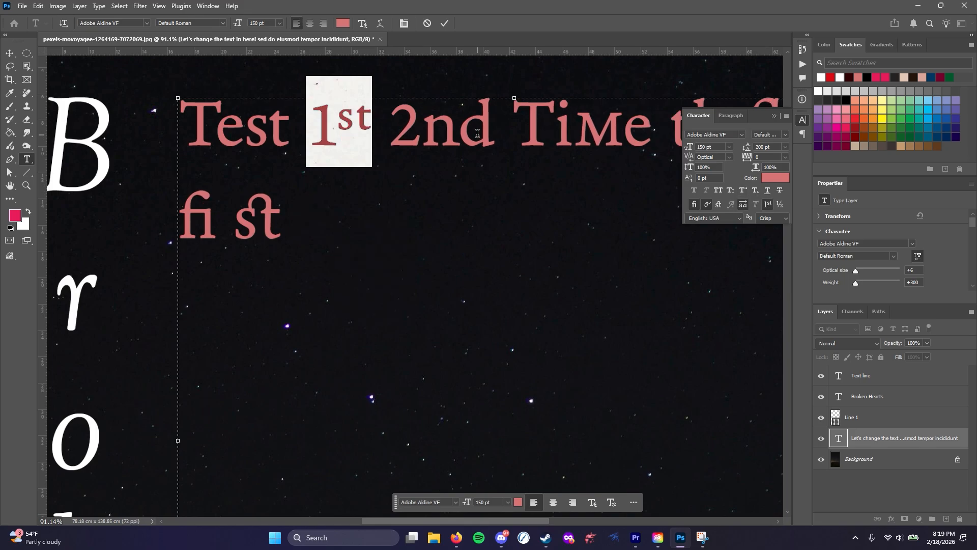
{"action": "left_click_drag", "start_coordinate": [494, 127], "coordinate": [388, 128]}
{"action": "left_click", "coordinate": [767, 204]}
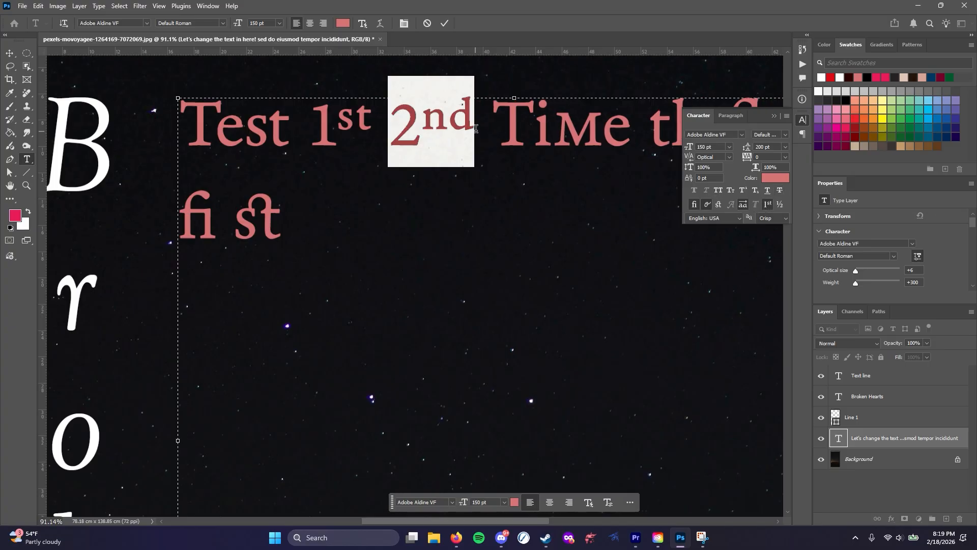
Insert "1/2 3/4" after "2nd" and apply the OpenType Fractions feature to both numbers
{"action": "left_click", "coordinate": [490, 129]}
{"action": "type", "text": "1/2 "}
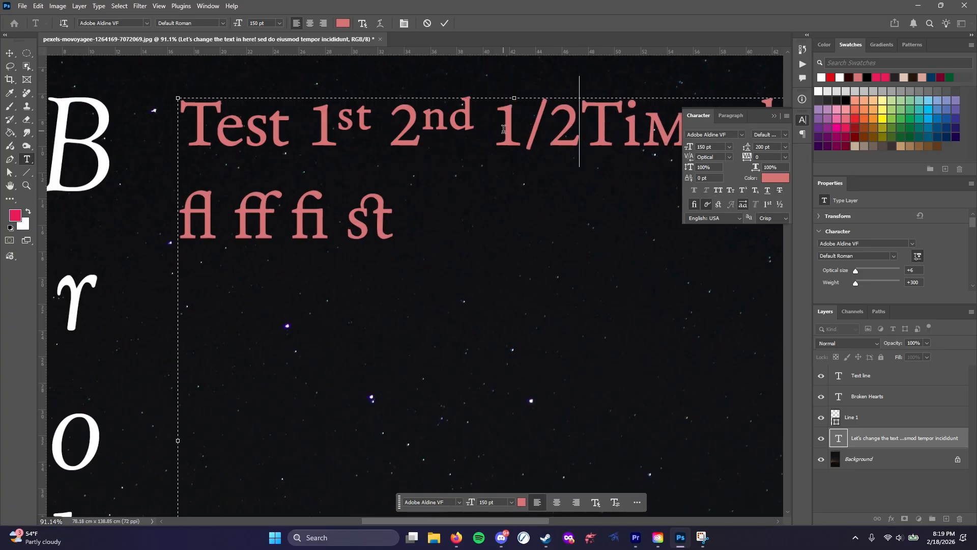
{"action": "type", "text": "3/4 th"}
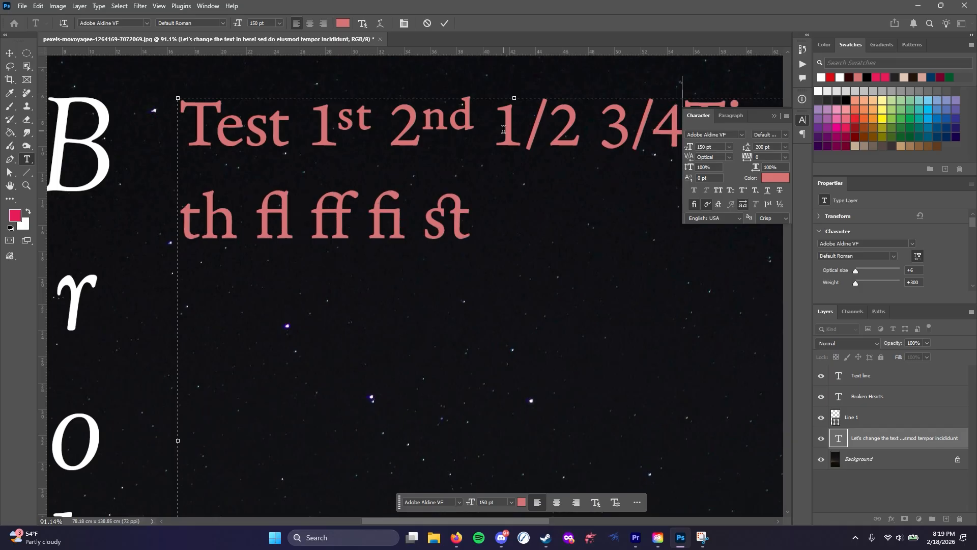
{"action": "left_click_drag", "start_coordinate": [491, 120], "coordinate": [684, 128]}
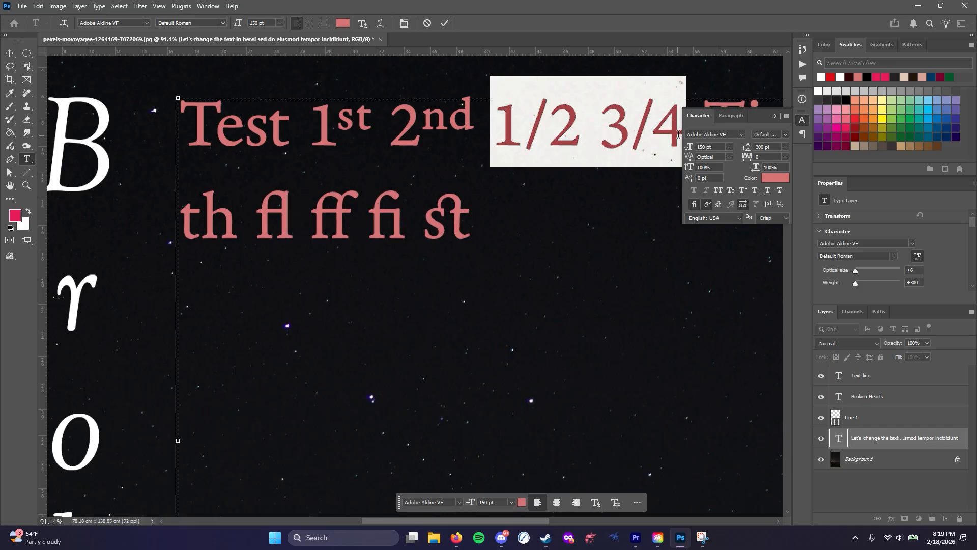
{"action": "left_click", "coordinate": [779, 204]}
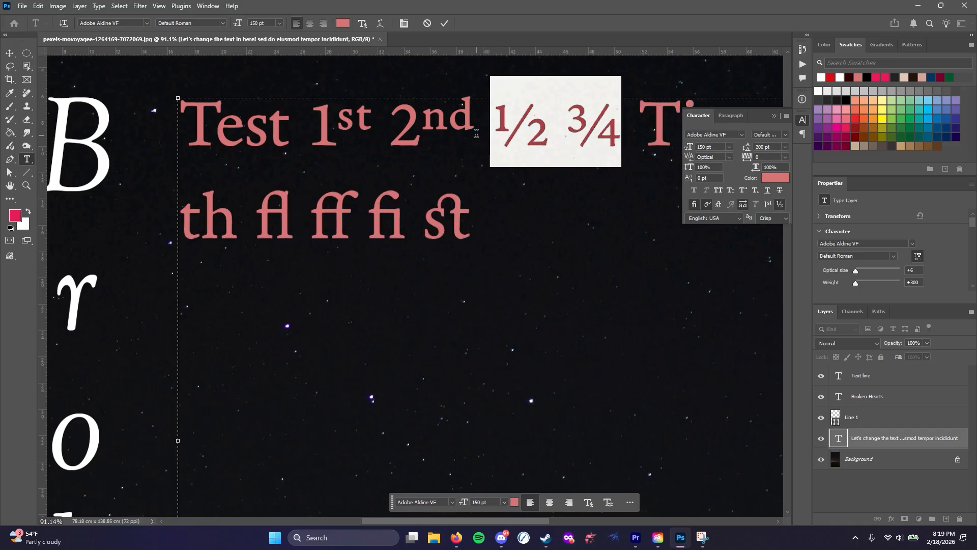
Review the available text languages and anti-aliasing methods, choosing English: USA and Crisp
{"action": "left_click", "coordinate": [405, 217]}
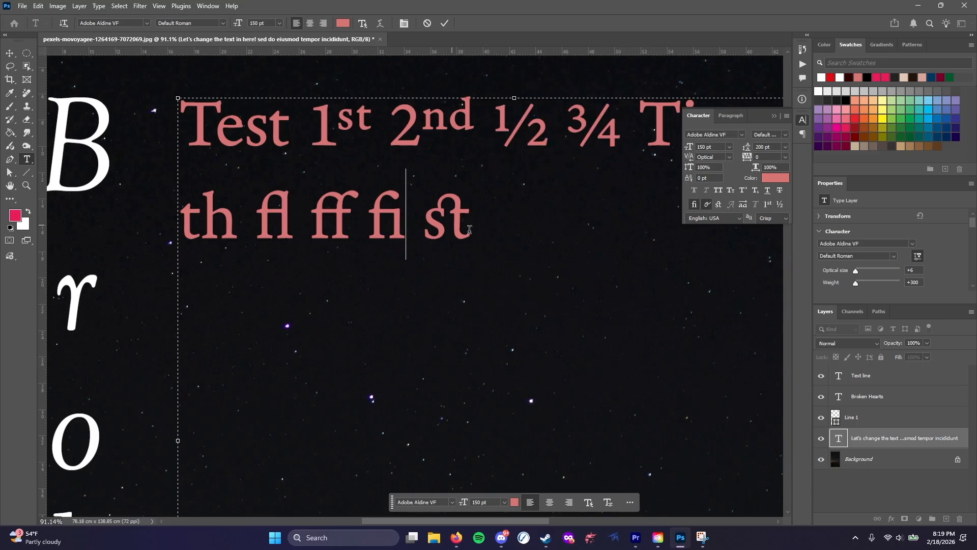
{"action": "left_click", "coordinate": [738, 219]}
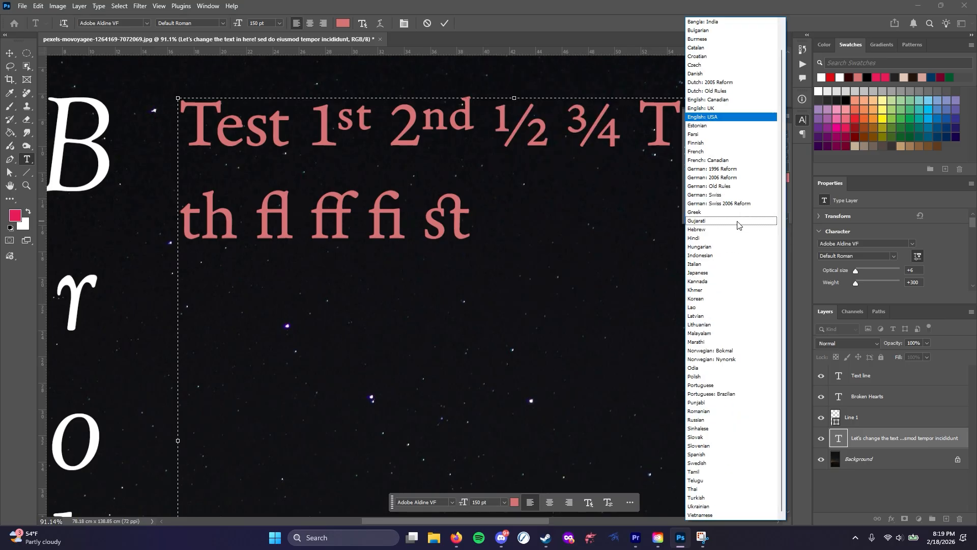
{"action": "left_click", "coordinate": [717, 117]}
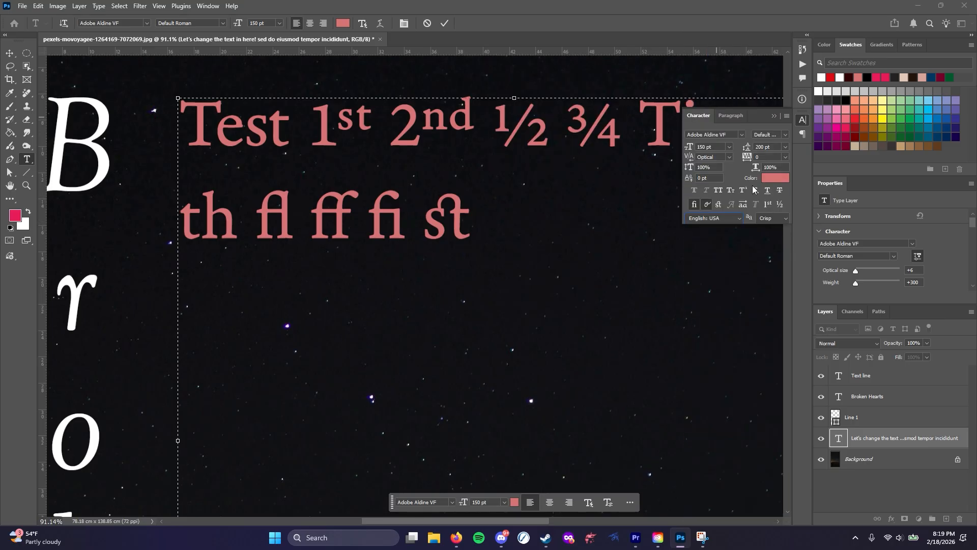
{"action": "left_click", "coordinate": [785, 218]}
{"action": "left_click", "coordinate": [769, 247]}
Set the text's anti-aliasing to None and compare the letter edges up close on the "ff fi st" line
{"action": "left_click_drag", "start_coordinate": [477, 219], "coordinate": [164, 206]}
{"action": "scroll", "coordinate": [411, 208], "scroll_direction": "up", "scroll_amount": 6}
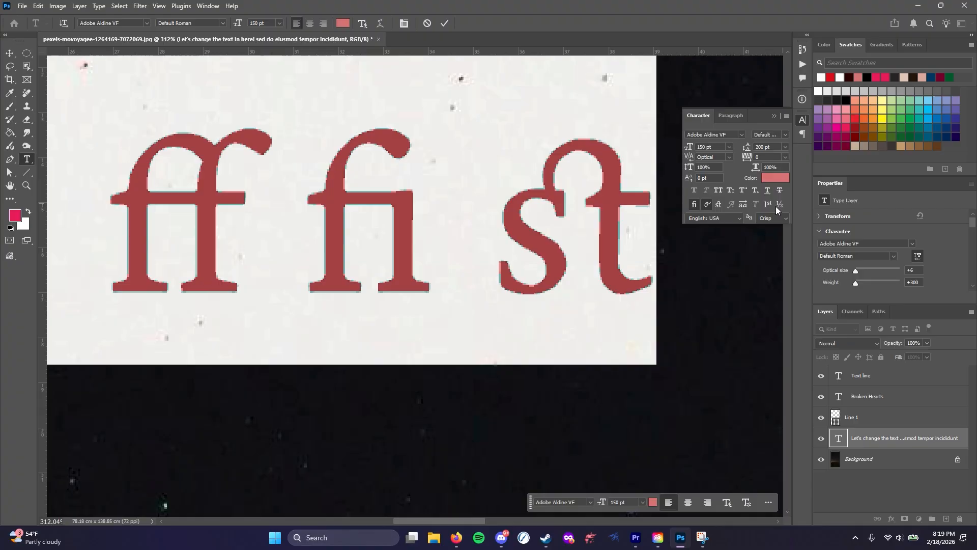
{"action": "left_click", "coordinate": [785, 217]}
{"action": "left_click", "coordinate": [765, 227]}
{"action": "key", "text": "Right"}
{"action": "left_click", "coordinate": [574, 235]}
{"action": "left_click_drag", "start_coordinate": [574, 235], "coordinate": [603, 237]}
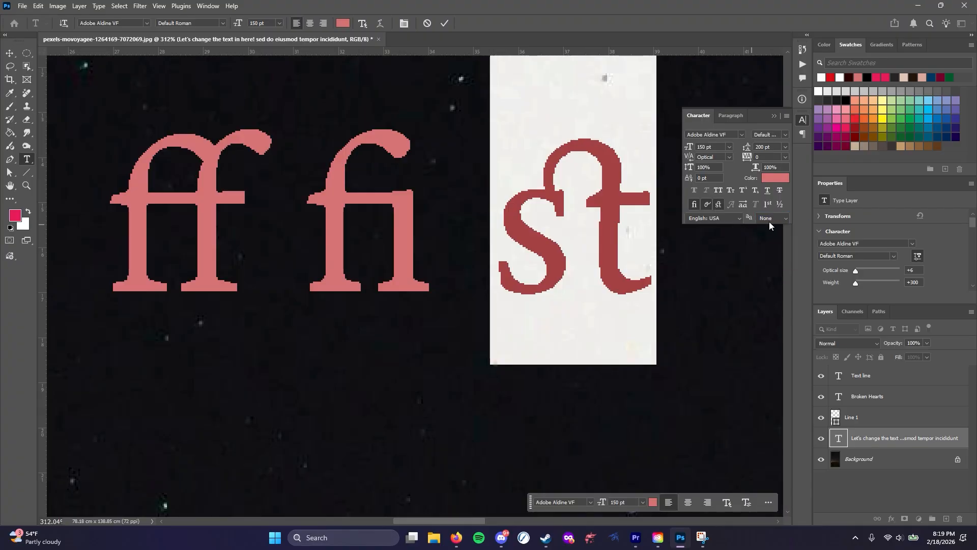
Try the Sharp, Crisp, Strong and Smooth anti-aliasing methods on the enlarged text
{"action": "left_click", "coordinate": [785, 218]}
{"action": "left_click", "coordinate": [768, 230]}
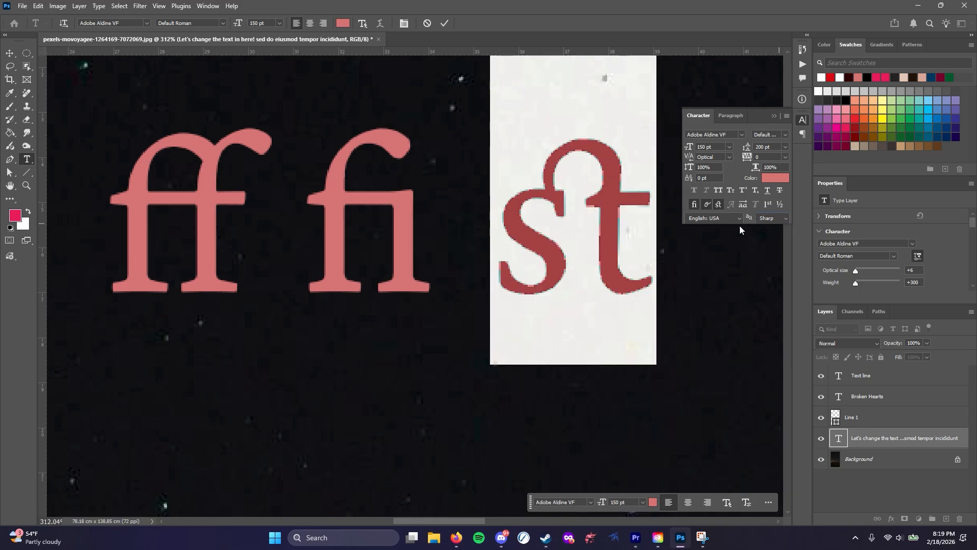
{"action": "left_click", "coordinate": [784, 218]}
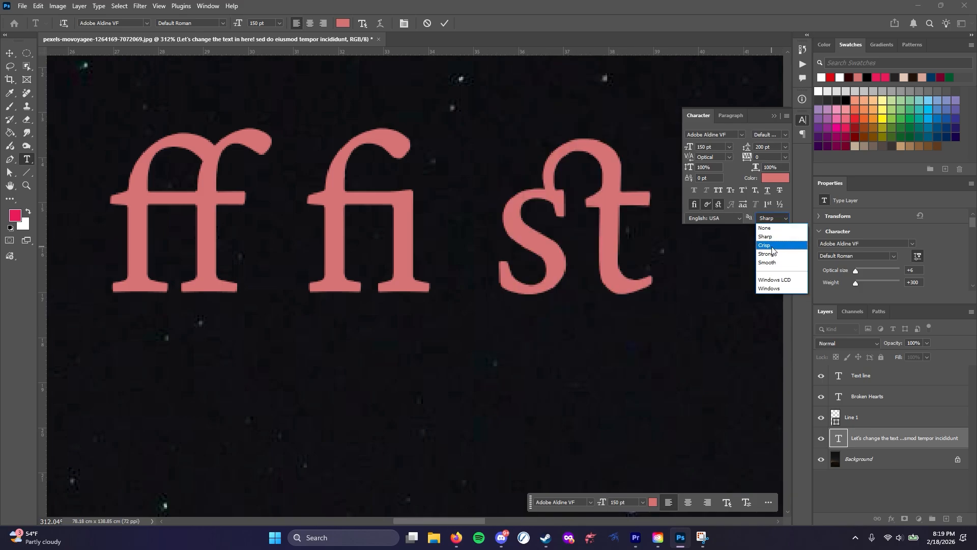
{"action": "left_click", "coordinate": [771, 245]}
{"action": "left_click", "coordinate": [778, 218]}
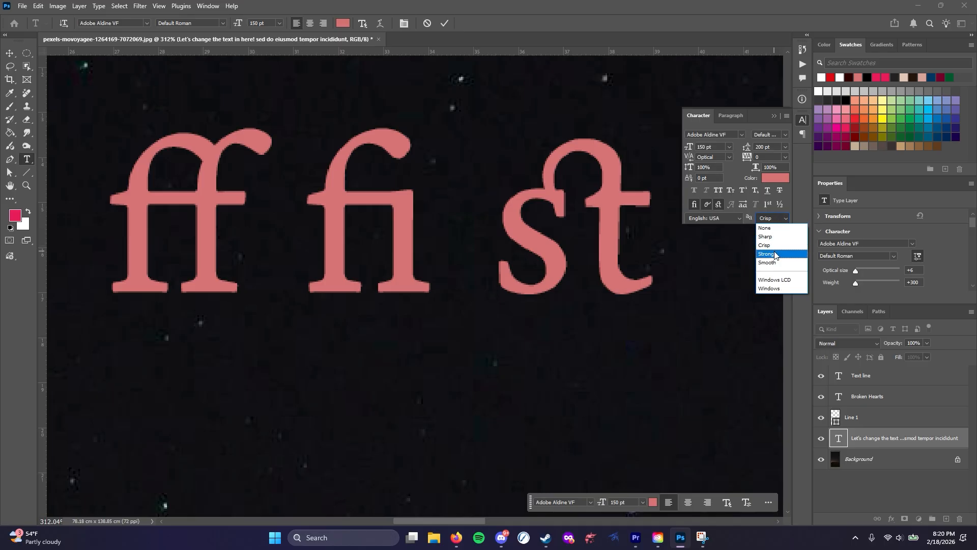
{"action": "left_click", "coordinate": [774, 246]}
{"action": "left_click", "coordinate": [783, 220]}
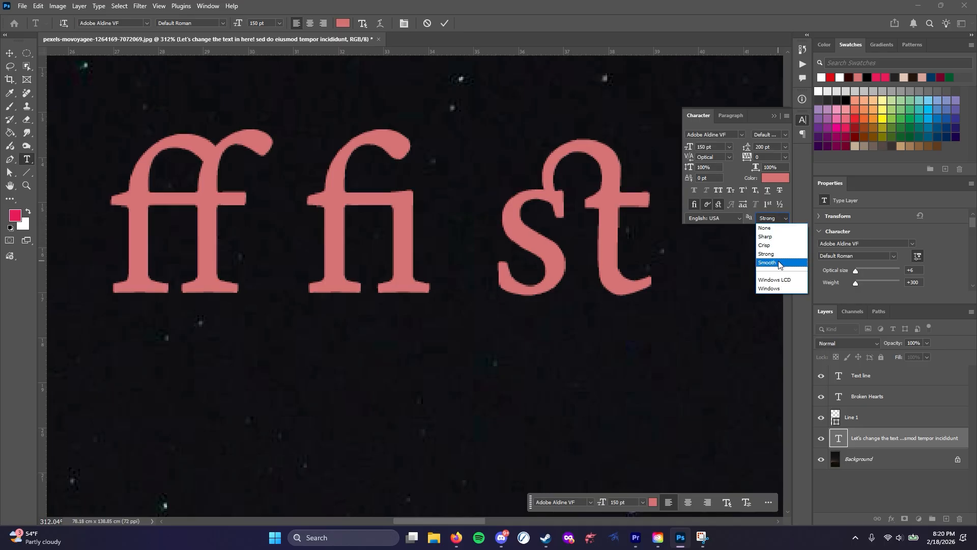
{"action": "left_click", "coordinate": [777, 258]}
Set the text's anti-aliasing to Crisp and commit the text edits
{"action": "left_click", "coordinate": [781, 219]}
{"action": "left_click", "coordinate": [776, 246]}
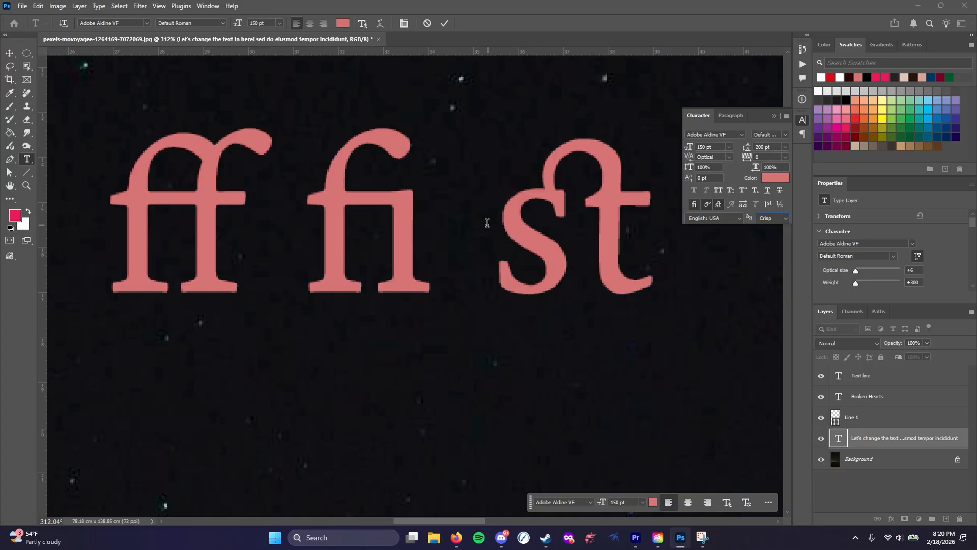
{"action": "scroll", "coordinate": [414, 305], "scroll_direction": "down", "scroll_amount": 6}
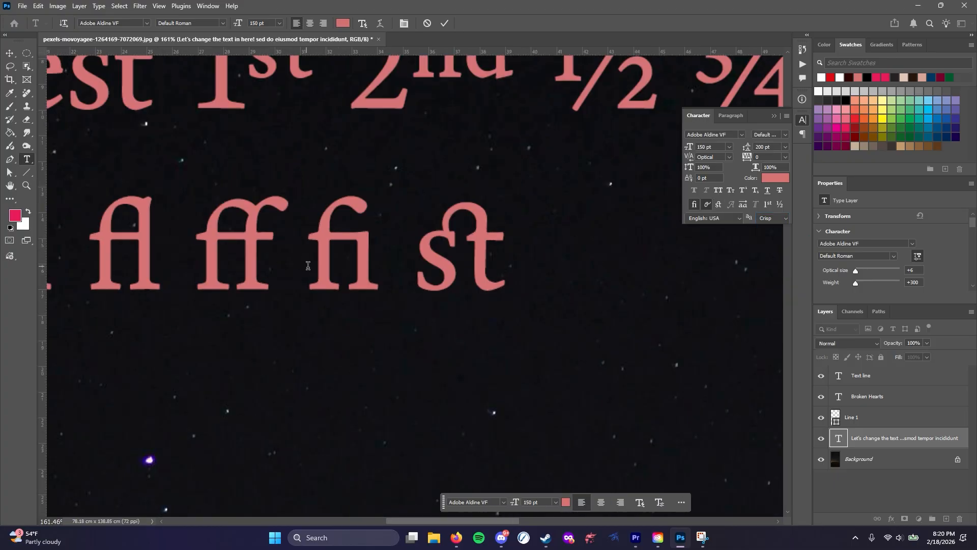
{"action": "left_click", "coordinate": [649, 294]}
{"action": "scroll", "coordinate": [554, 316], "scroll_direction": "down", "scroll_amount": 2}
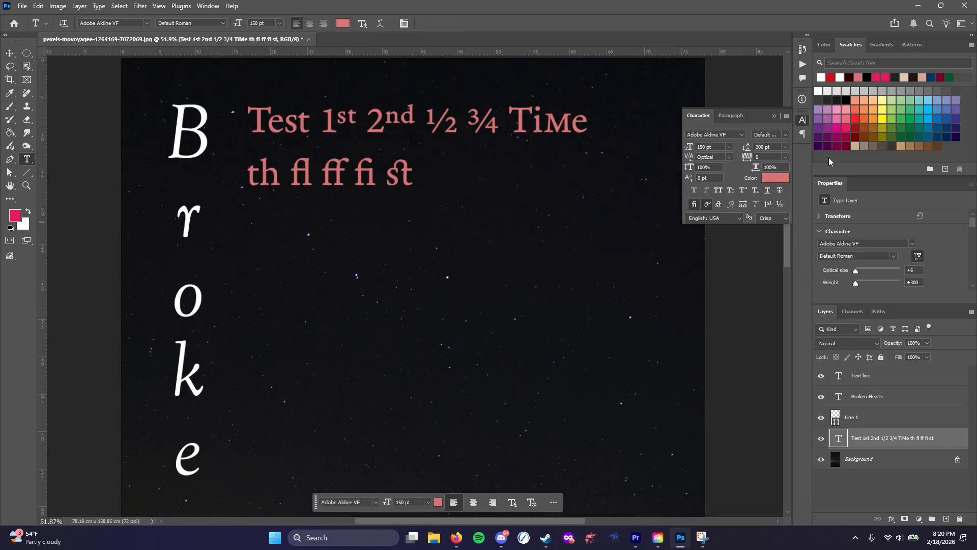
Try center alignment, right alignment and justification with the last line left-aligned on the whole "Test" text block
{"action": "left_click", "coordinate": [729, 116]}
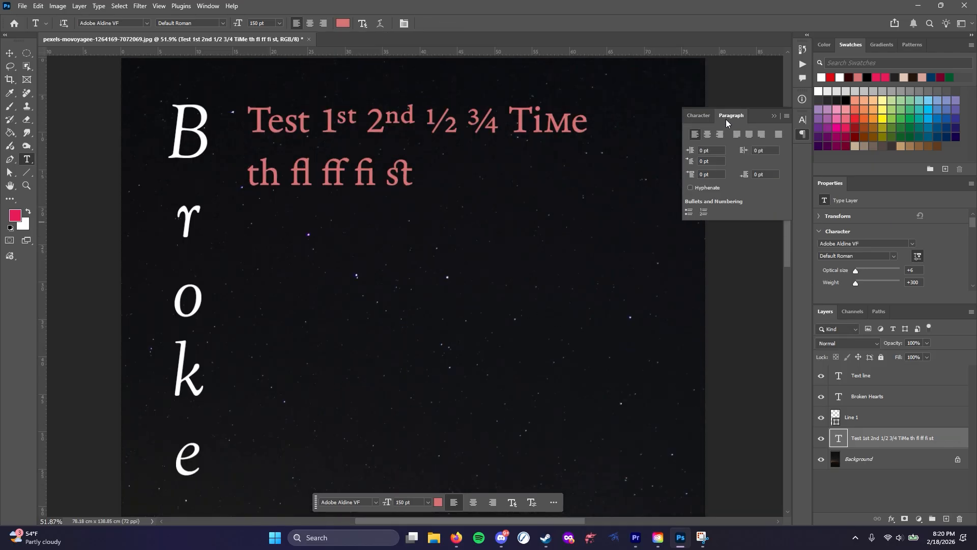
{"action": "left_click", "coordinate": [379, 123]}
{"action": "key", "text": "ctrl+a"}
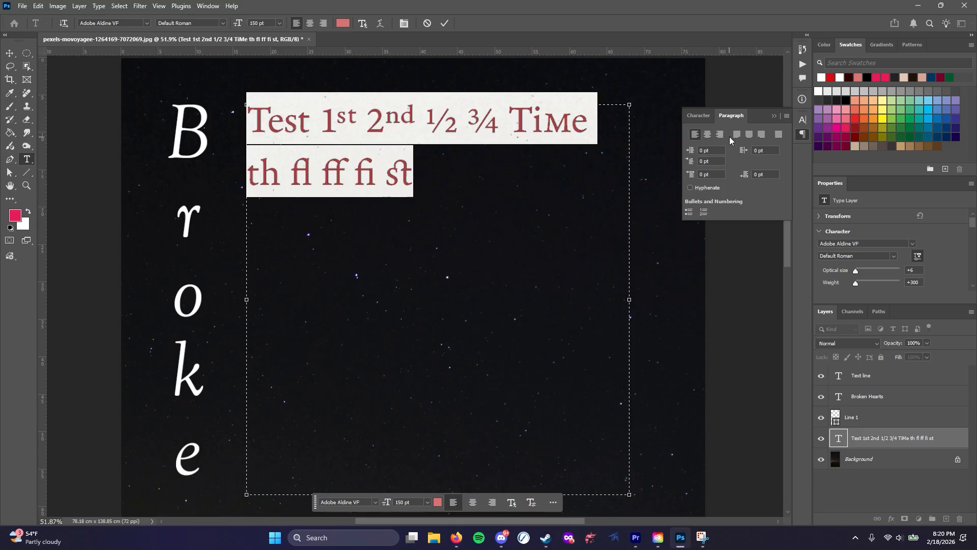
{"action": "left_click", "coordinate": [707, 135]}
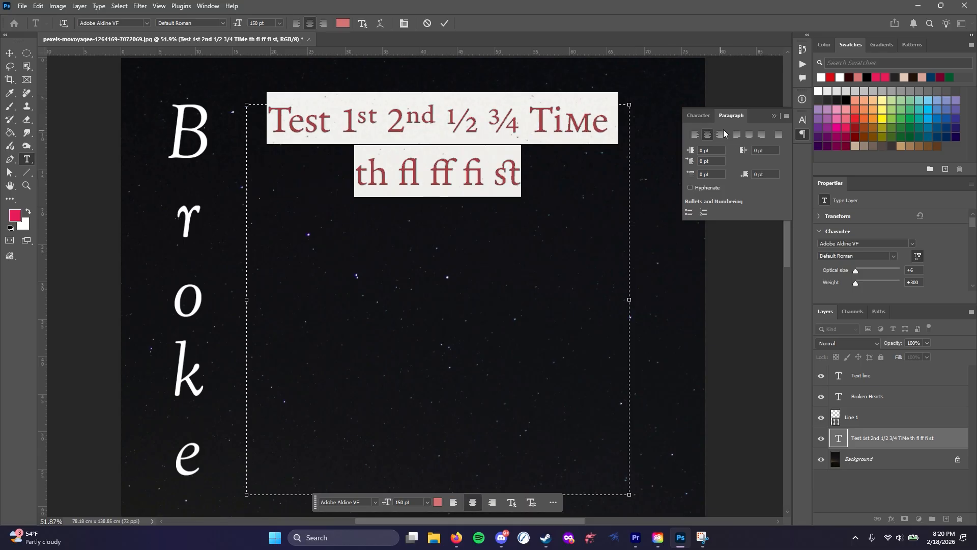
{"action": "left_click", "coordinate": [720, 134]}
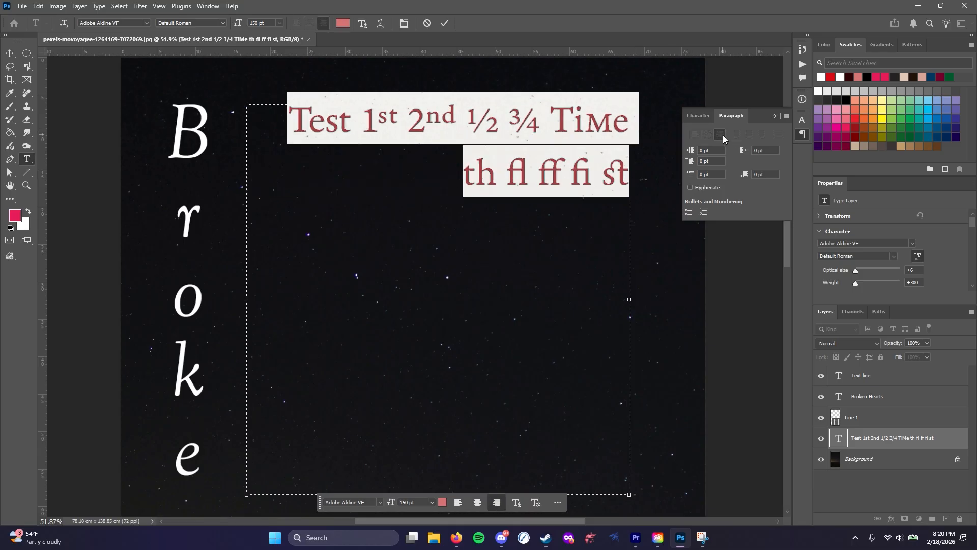
{"action": "left_click", "coordinate": [738, 136]}
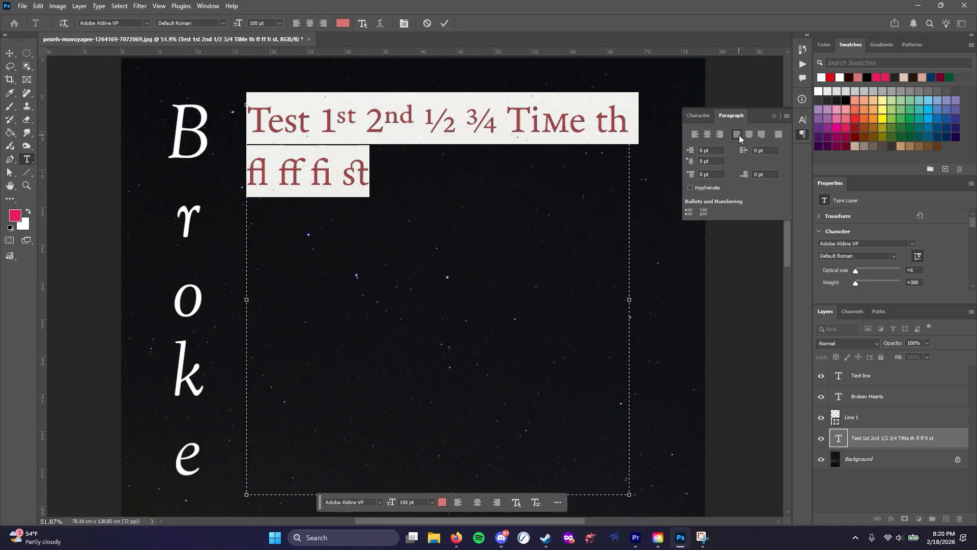
Add "This is a test paragraph to make it more obvious." after the "st" at the end of the text block
{"action": "left_click", "coordinate": [386, 174]}
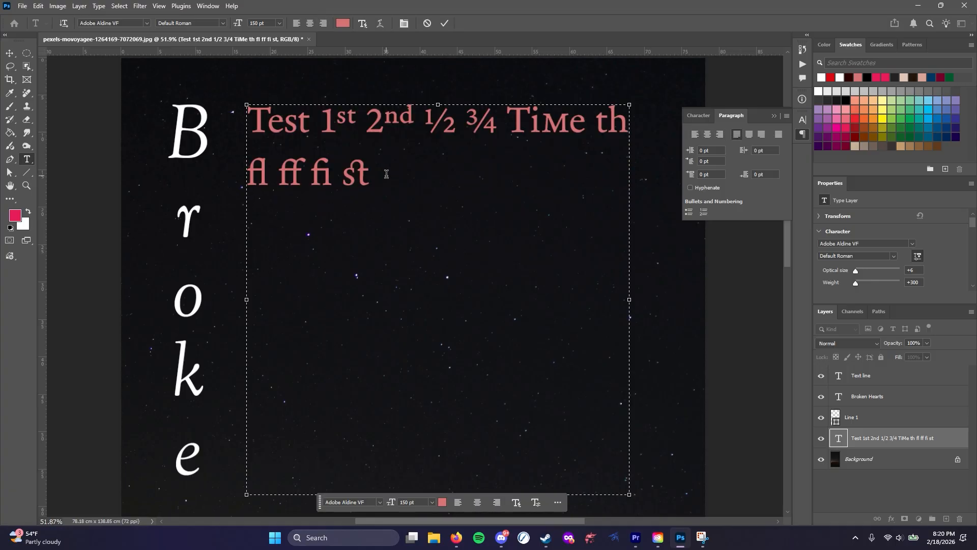
{"action": "type", "text": "T"}
{"action": "key", "text": "BackSpace"}
{"action": "type", "text": "H"}
{"action": "key", "text": "BackSpace"}
{"action": "type", "text": "This is a tes"}
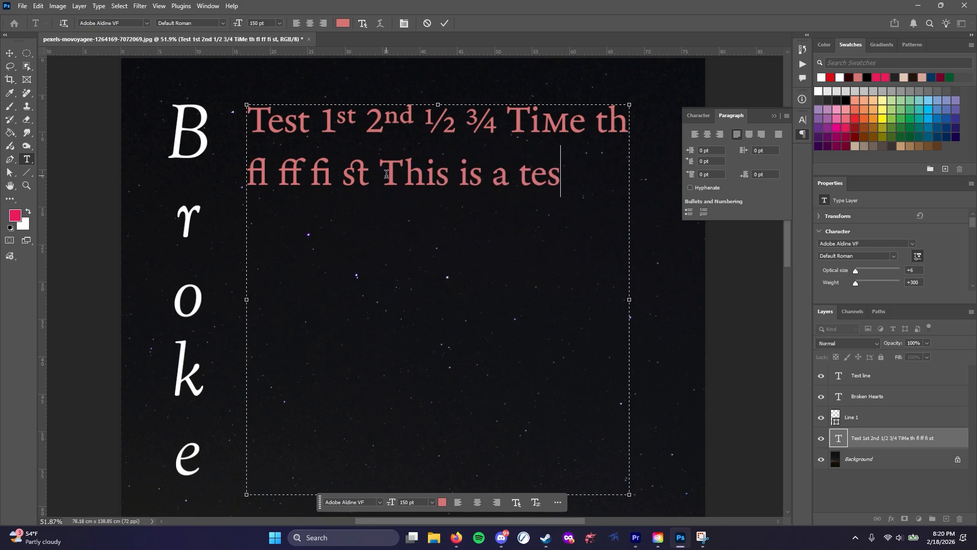
{"action": "type", "text": "t paragraph to make"}
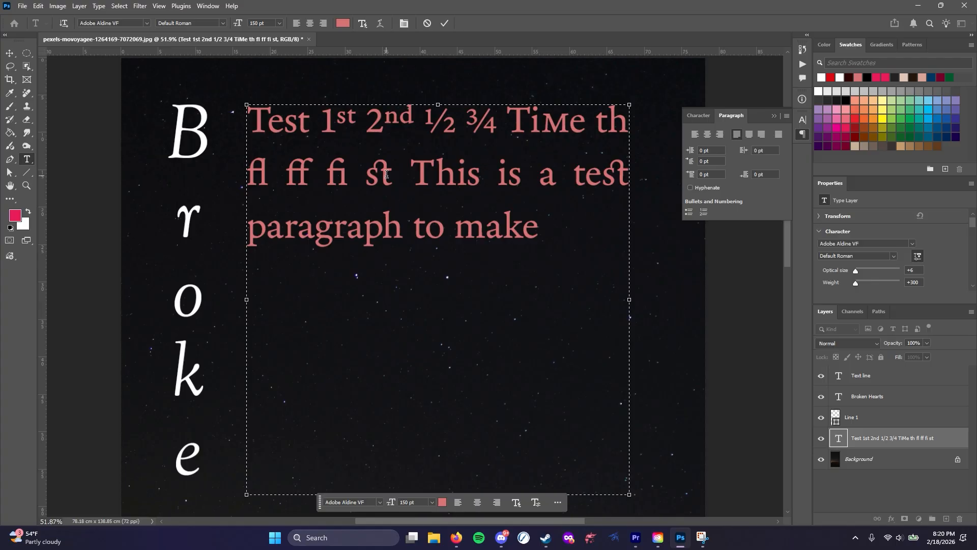
{"action": "type", "text": " it more obviou"}
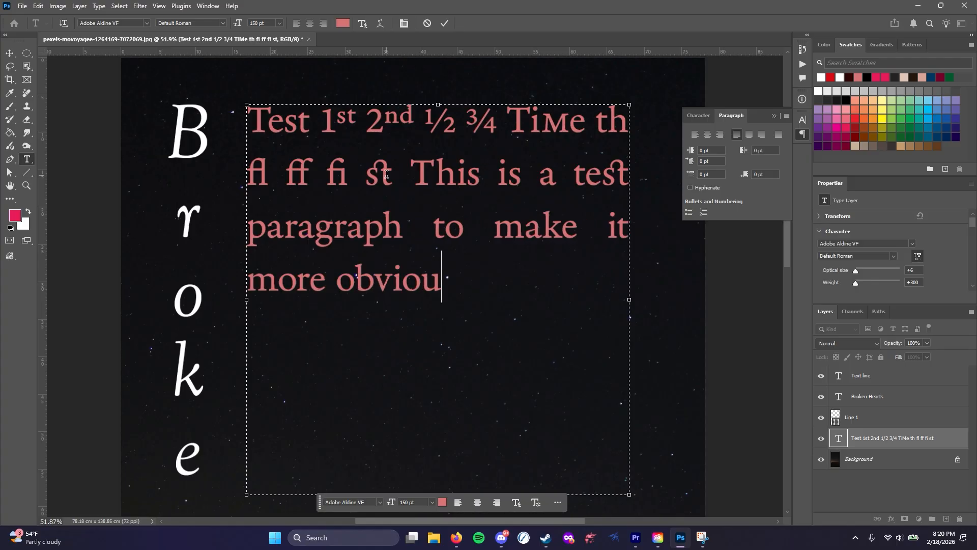
{"action": "type", "text": "s."}
Justify the whole paragraph with its last line centered
{"action": "key", "text": "ctrl+a"}
{"action": "left_click", "coordinate": [749, 134]}
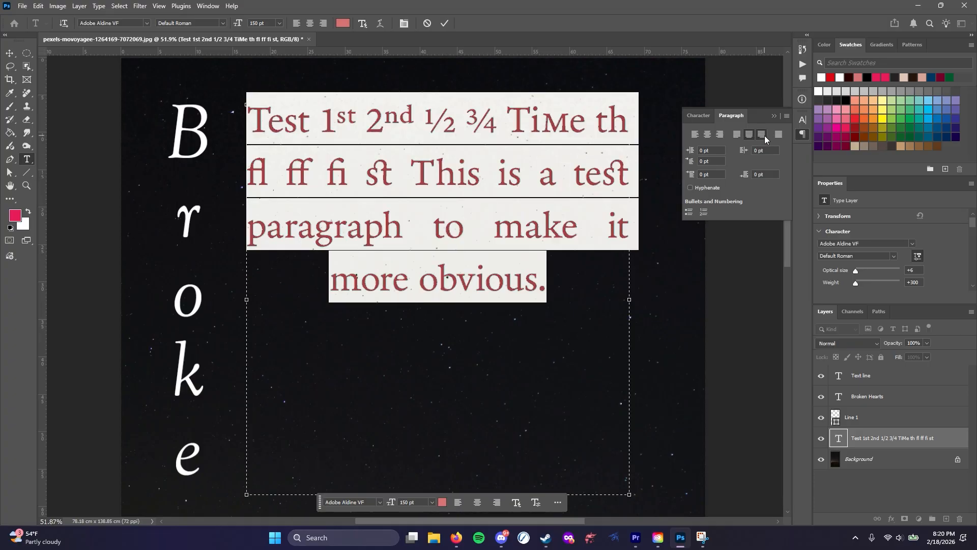
Try justifying the paragraph with its last line right-aligned and with all lines justified, and return it to left alignment
{"action": "left_click", "coordinate": [762, 134]}
{"action": "left_click", "coordinate": [778, 134]}
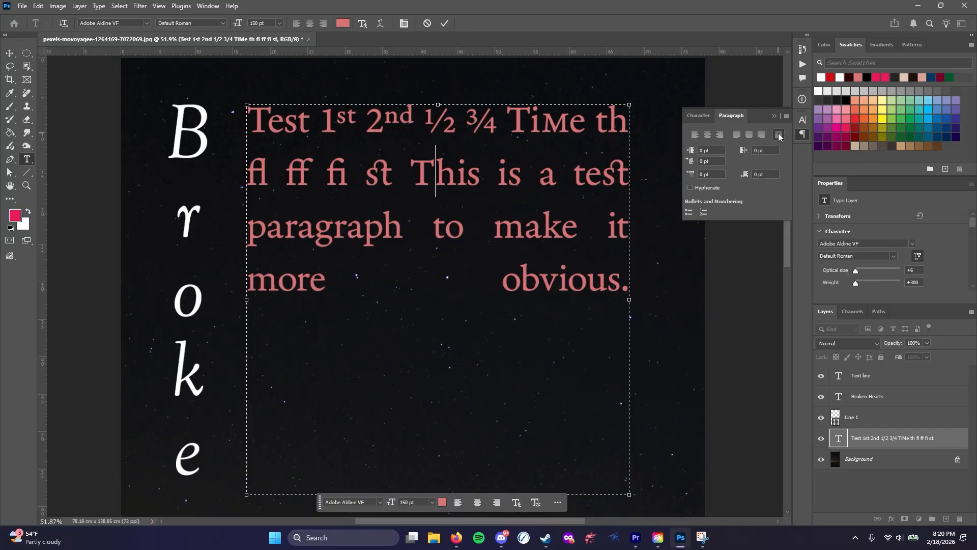
{"action": "left_click", "coordinate": [736, 134]}
{"action": "left_click", "coordinate": [694, 134]}
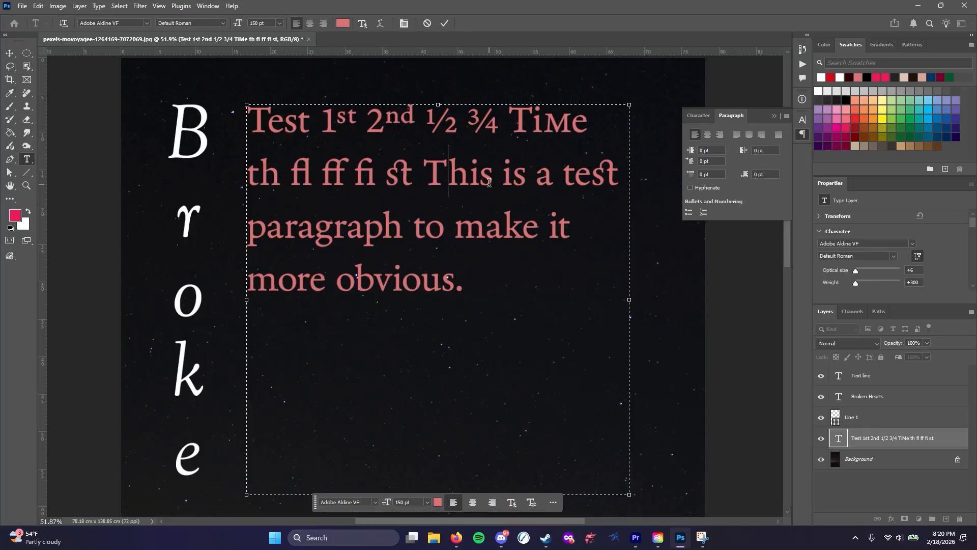
Try a 50 pt left margin indent on the test paragraph and increase it to 100 pt
{"action": "left_click", "coordinate": [508, 275]}
{"action": "left_click", "coordinate": [701, 151]}
{"action": "key", "text": "Return"}
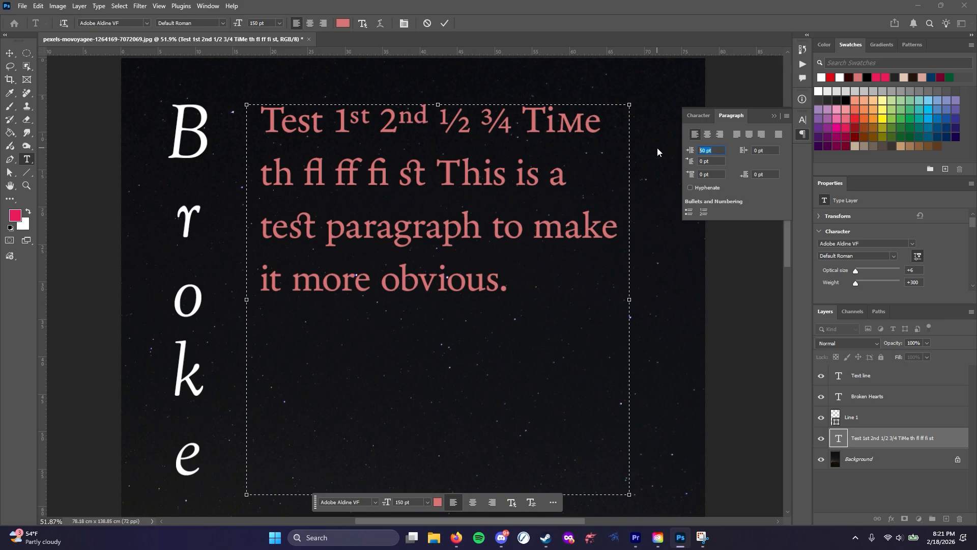
{"action": "type", "text": "100"}
{"action": "key", "text": "Return"}
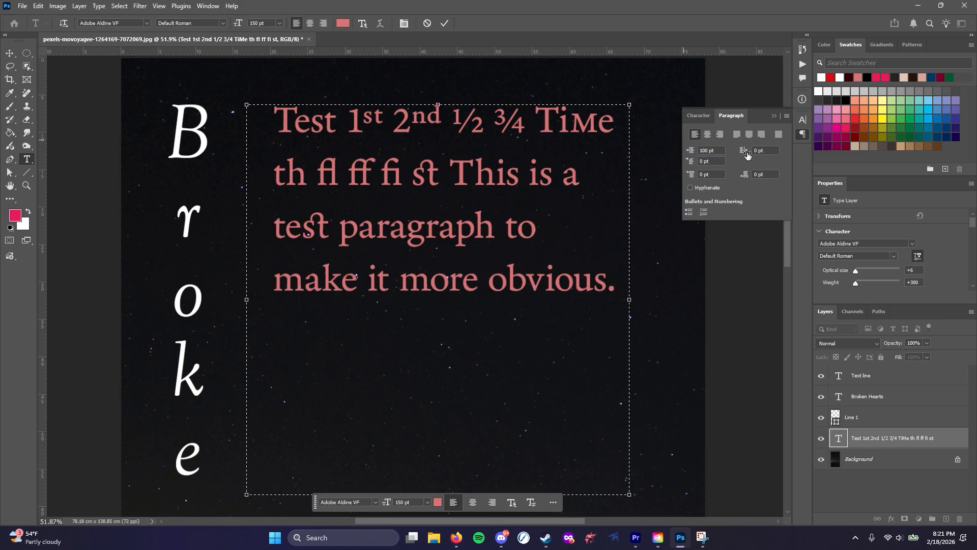
Try a 50 pt right margin indent on the paragraph and increase it to 200 pt
{"action": "left_click_drag", "start_coordinate": [775, 152], "coordinate": [731, 153]}
{"action": "type", "text": "50"}
{"action": "key", "text": "Return"}
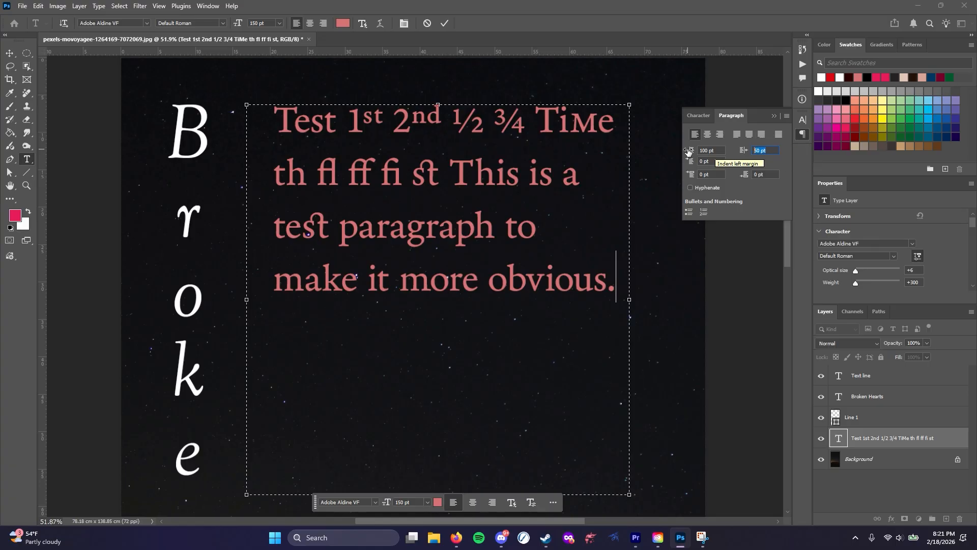
{"action": "type", "text": "200"}
{"action": "key", "text": "Return"}
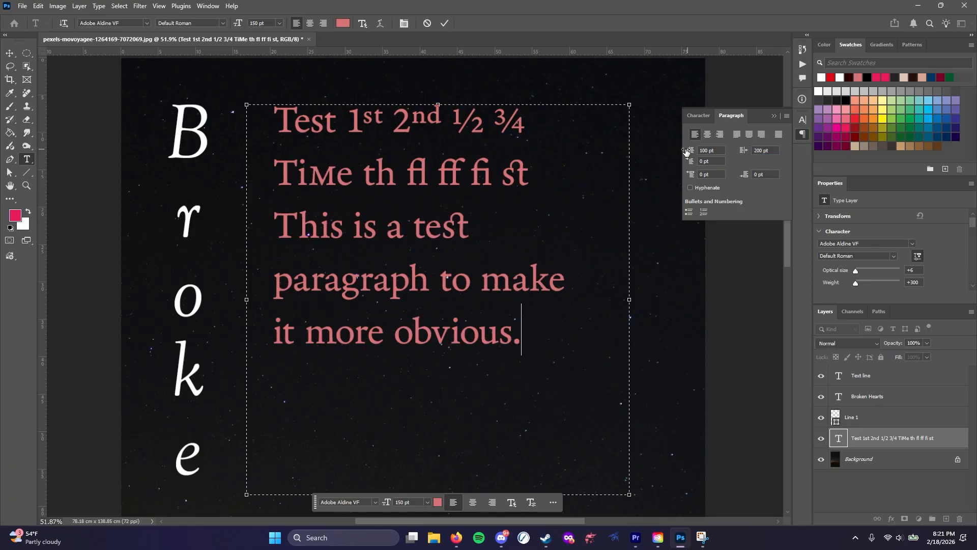
Try a 50 pt first-line indent on the paragraph and increase it to 300 pt
{"action": "left_click", "coordinate": [716, 161]}
{"action": "type", "text": "50"}
{"action": "key", "text": "Return"}
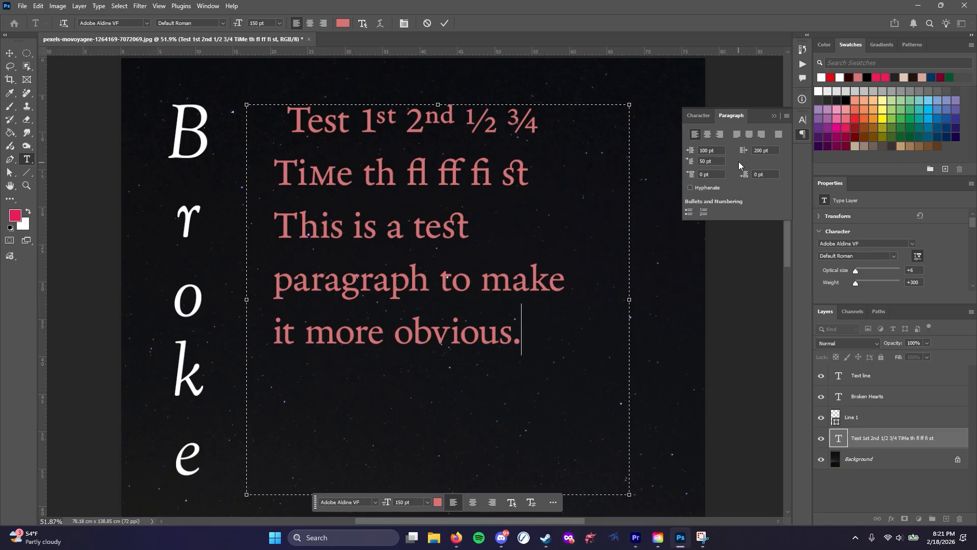
{"action": "left_click", "coordinate": [715, 161]}
{"action": "type", "text": "300"}
{"action": "key", "text": "Return"}
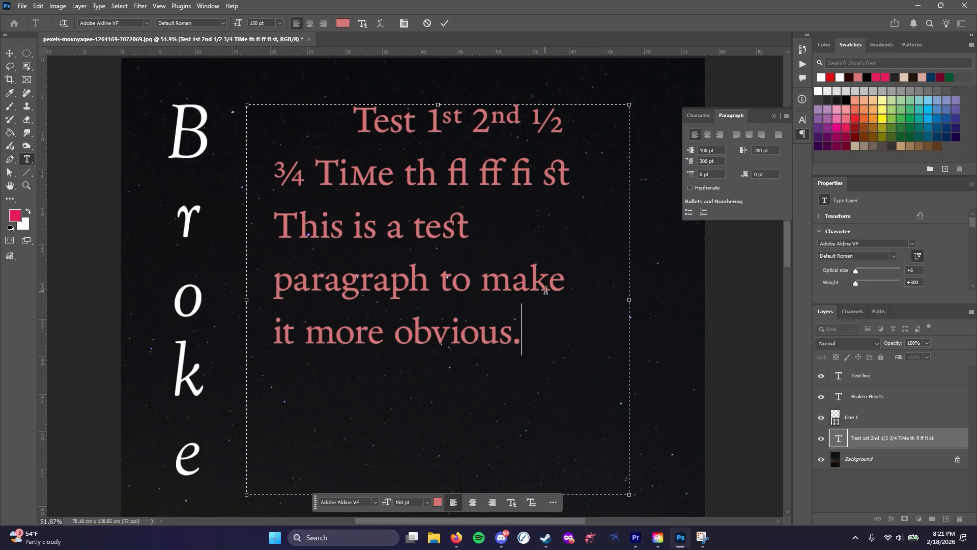
Add a second paragraph reading "Here is another paragraph." below the test paragraph
{"action": "key", "text": "Return"}
{"action": "type", "text": "H"}
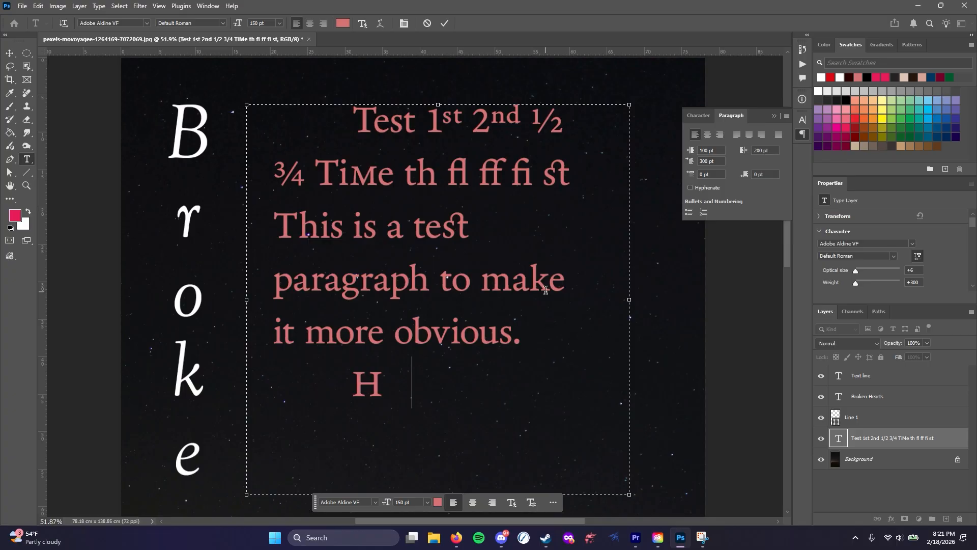
{"action": "type", "text": "ere is another paragraph."}
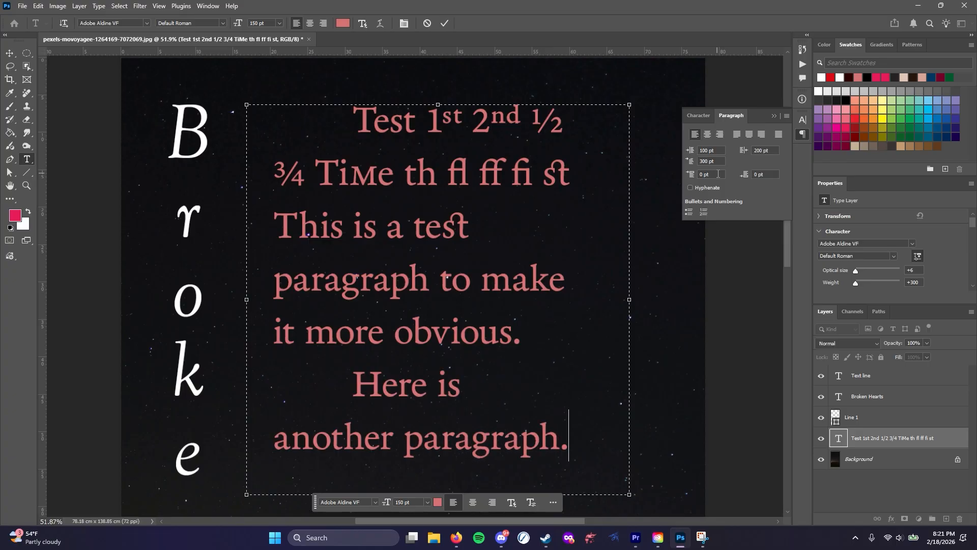
Try 300 pt of space before the second paragraph, set it to 200 pt, and turn on that paragraph's hyphenation
{"action": "left_click", "coordinate": [689, 174]}
{"action": "key", "text": "Return"}
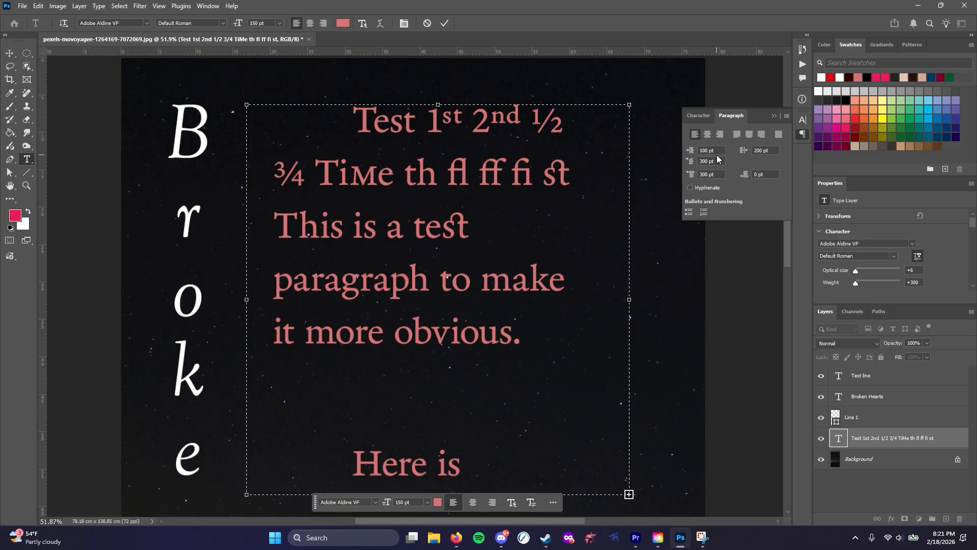
{"action": "left_click", "coordinate": [712, 175]}
{"action": "type", "text": "200"}
{"action": "key", "text": "Return"}
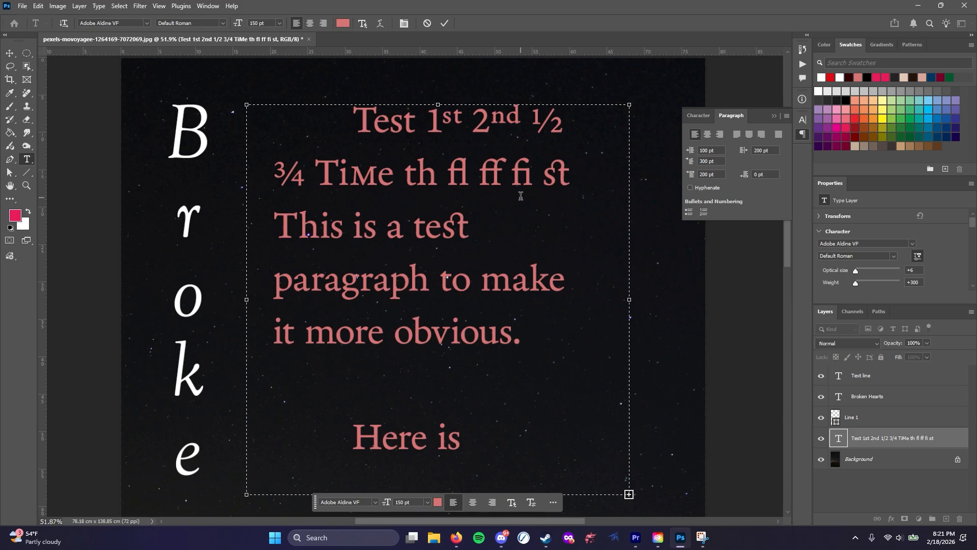
{"action": "left_click", "coordinate": [690, 187]}
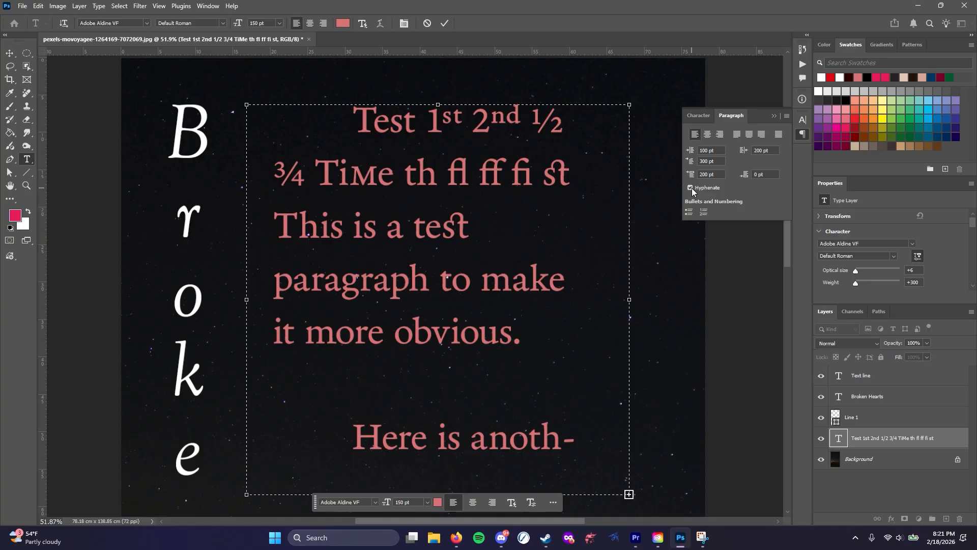
Try hyphenation on the first paragraph, comparing it on and off, and leave it off
{"action": "left_click", "coordinate": [498, 230]}
{"action": "left_click", "coordinate": [690, 188]}
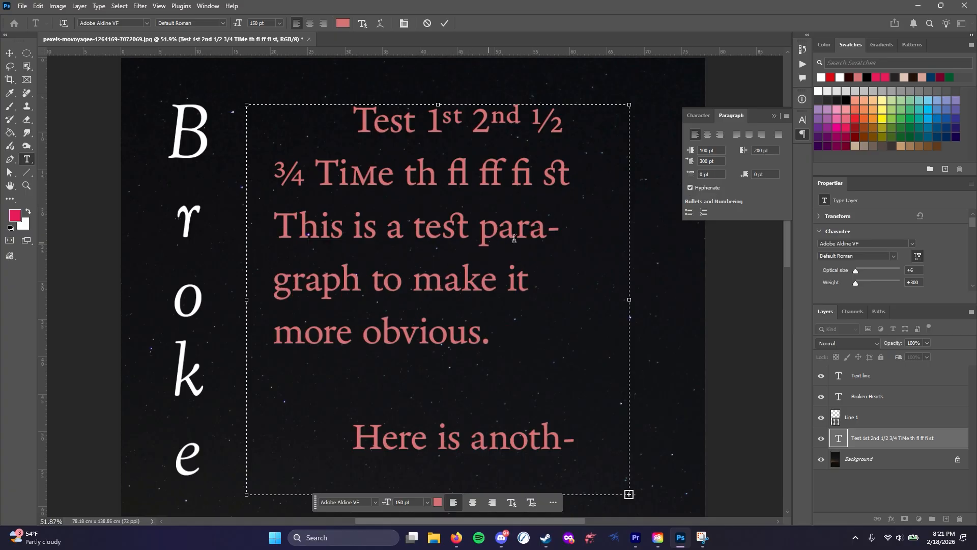
{"action": "left_click", "coordinate": [691, 187]}
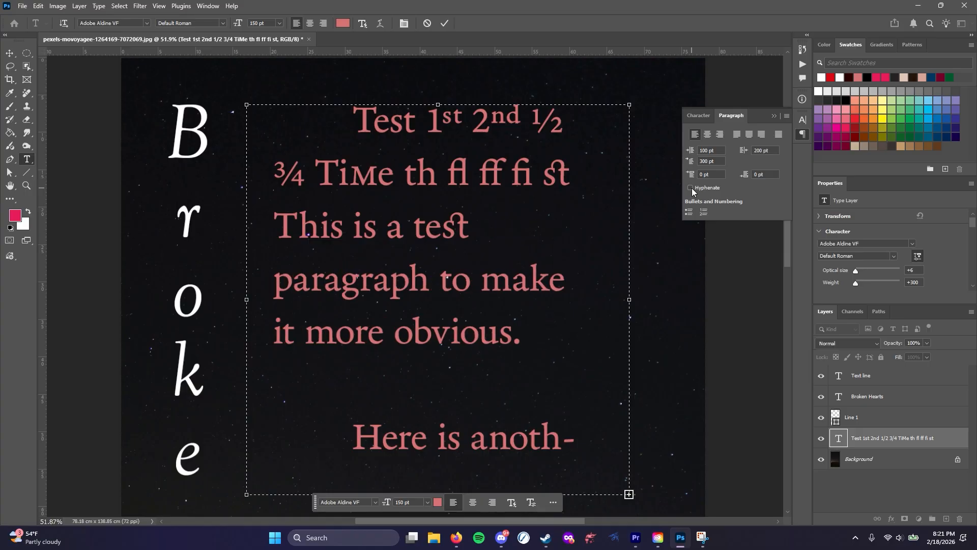
{"action": "left_click", "coordinate": [691, 188]}
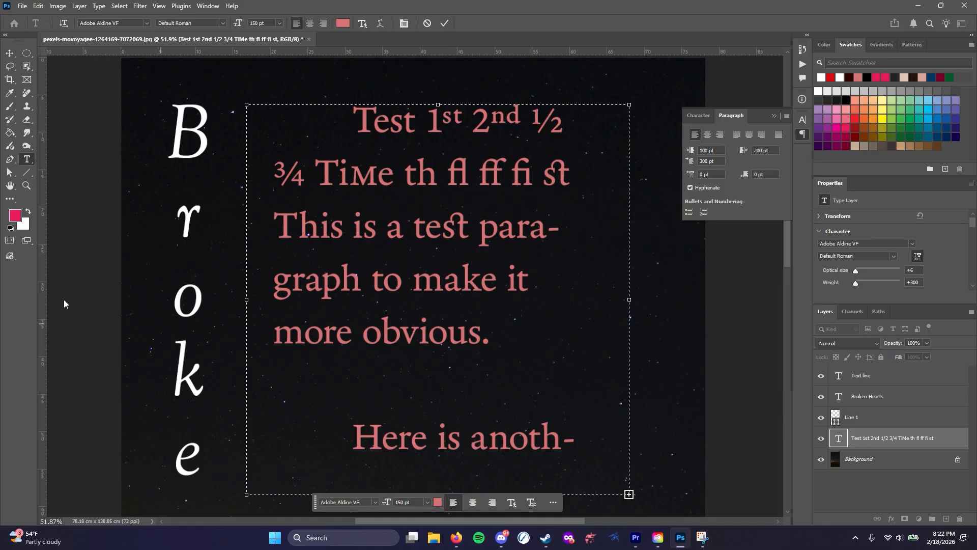
{"action": "left_click", "coordinate": [690, 188]}
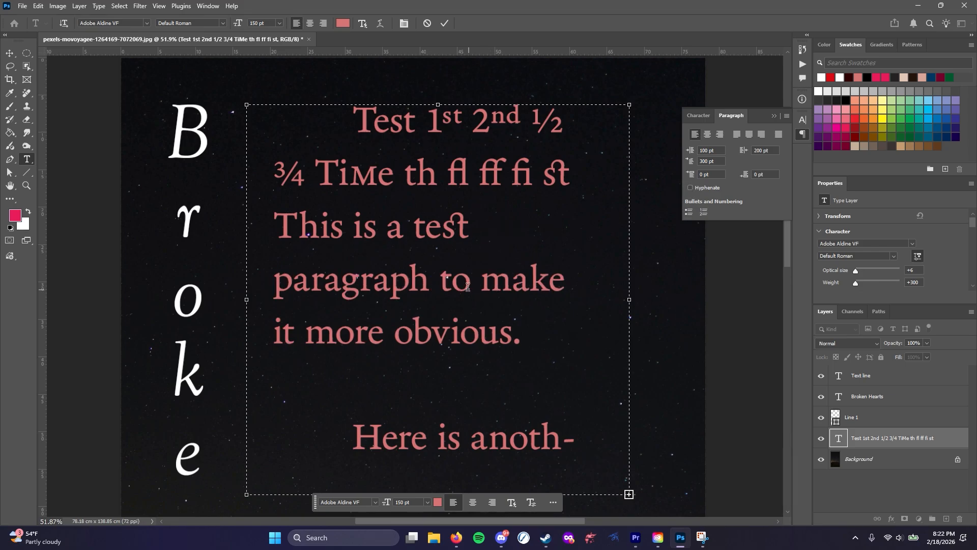
Try a bullet and a number on the first paragraph, removing each one again
{"action": "left_click", "coordinate": [690, 213]}
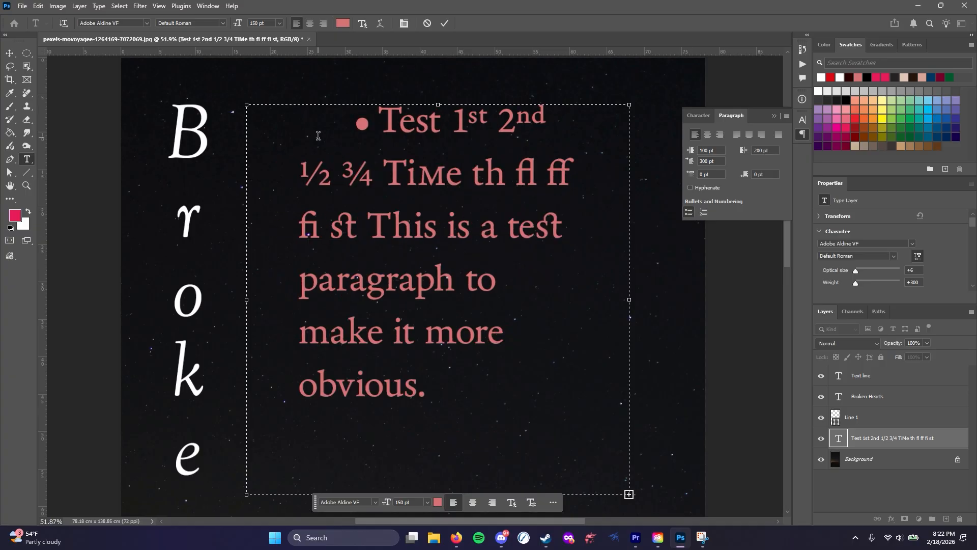
{"action": "left_click", "coordinate": [689, 212]}
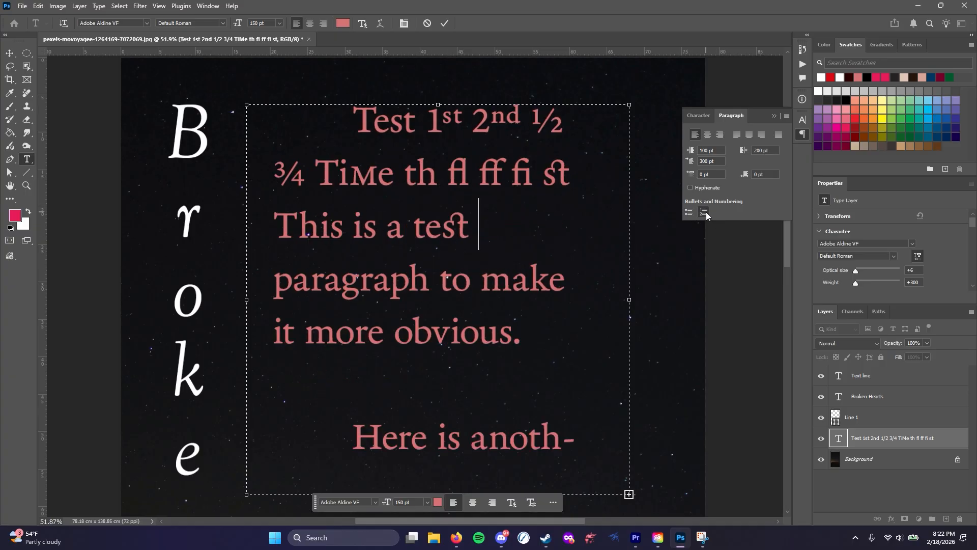
{"action": "left_click", "coordinate": [704, 212]}
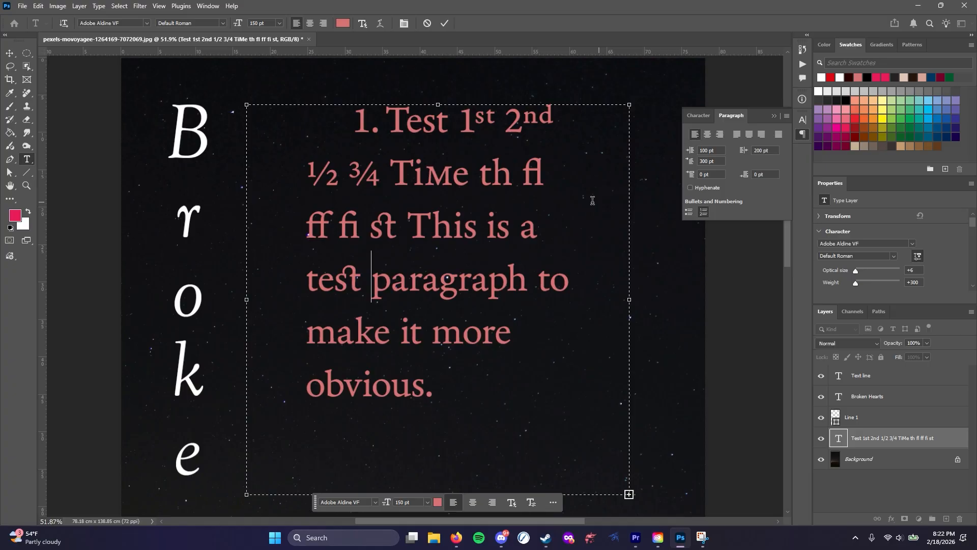
{"action": "left_click", "coordinate": [703, 212]}
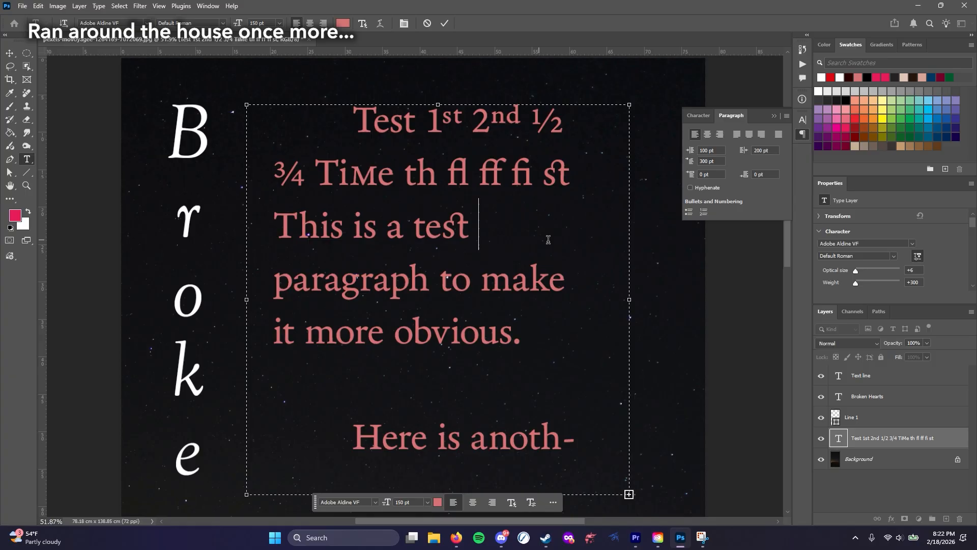
Try a bullet and a number on the "Here is another paragraph." text, removing each one again
{"action": "left_click", "coordinate": [470, 430]}
{"action": "left_click", "coordinate": [692, 211]}
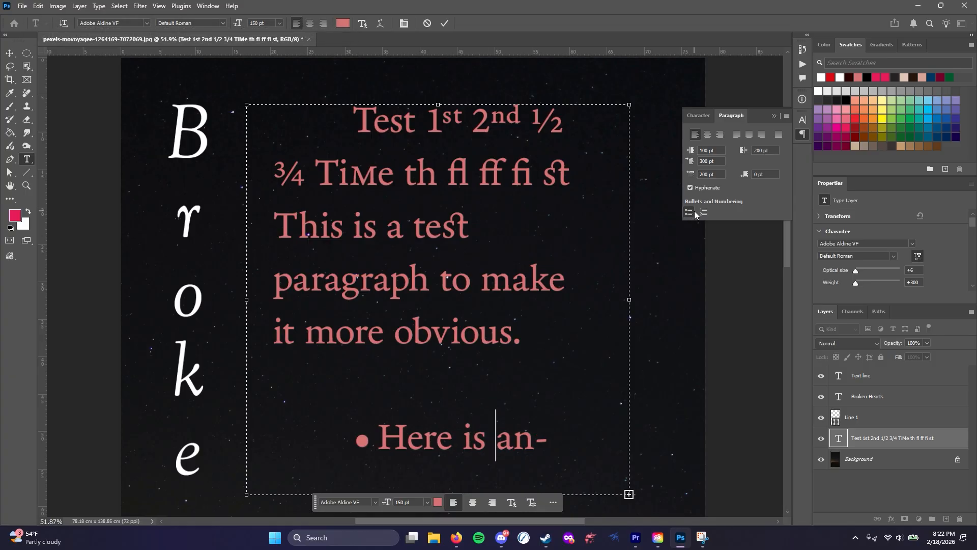
{"action": "left_click", "coordinate": [693, 211]}
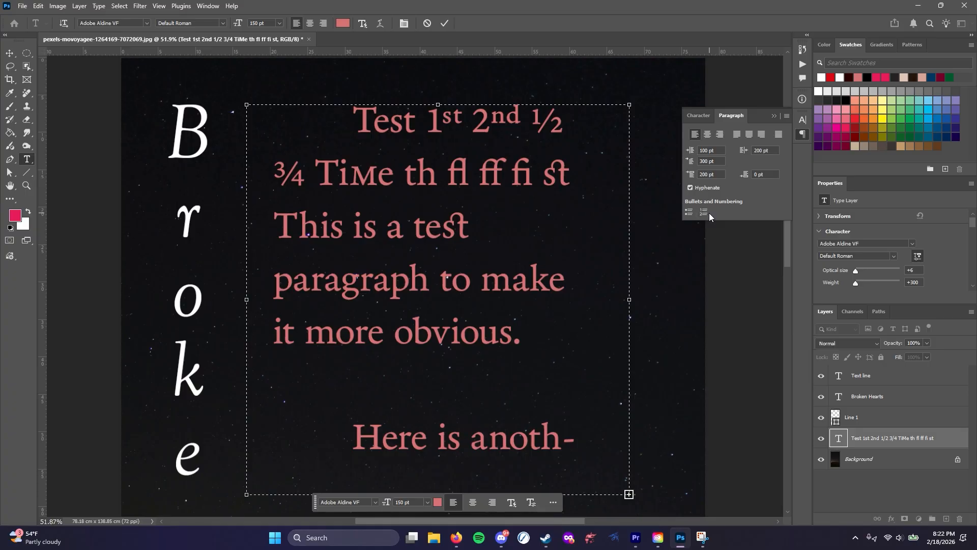
{"action": "left_click", "coordinate": [704, 213]}
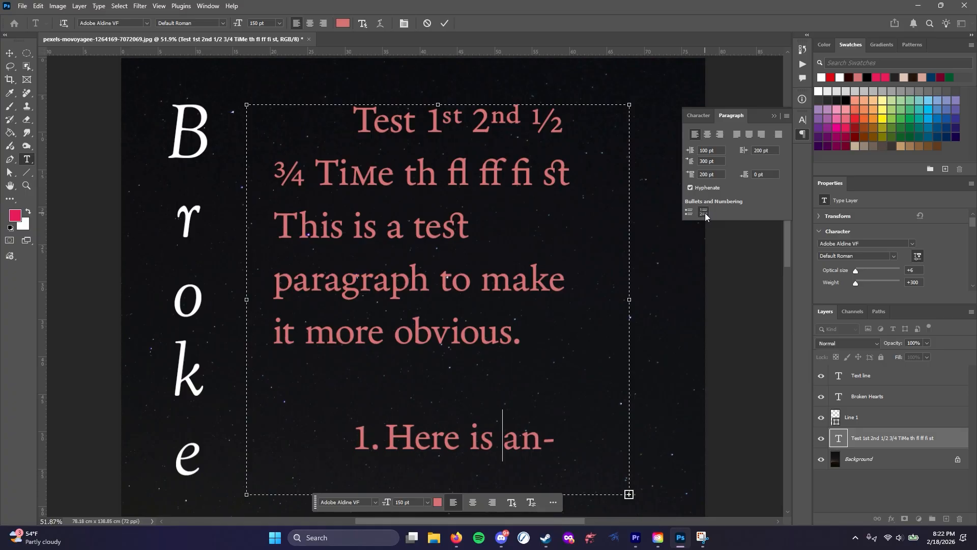
{"action": "left_click", "coordinate": [704, 213]}
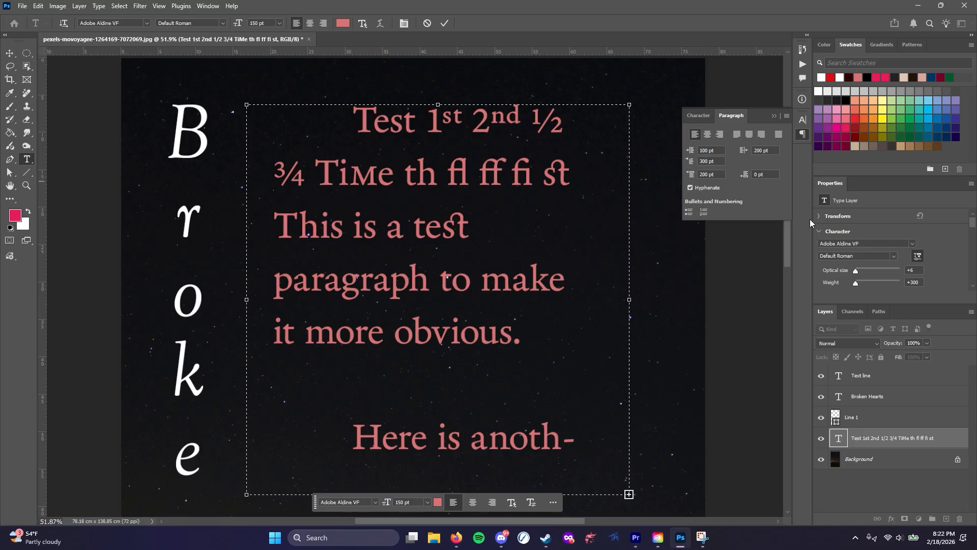
Collapse the floating paragraph settings and look through the type layer's property sections, from Transform to Quick Actions
{"action": "left_click", "coordinate": [775, 116]}
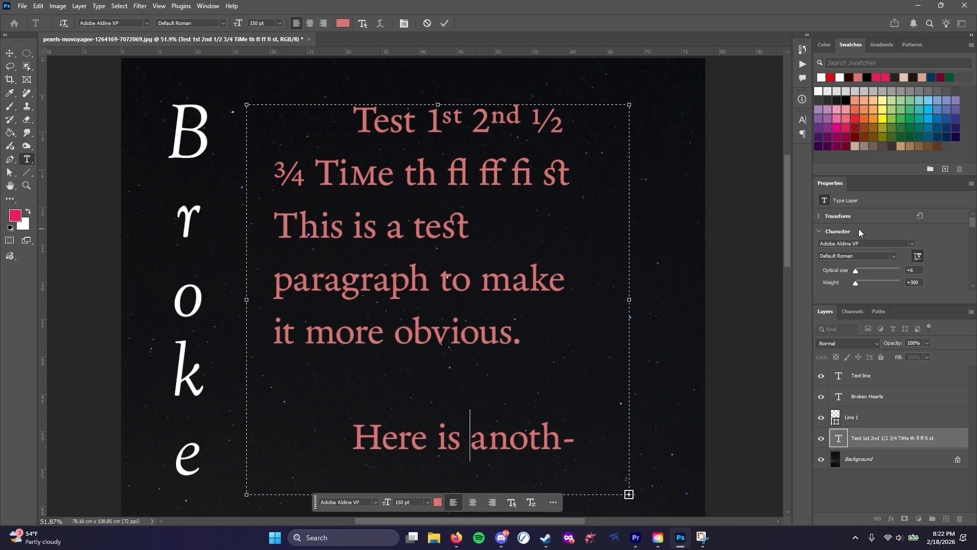
{"action": "left_click", "coordinate": [817, 232]}
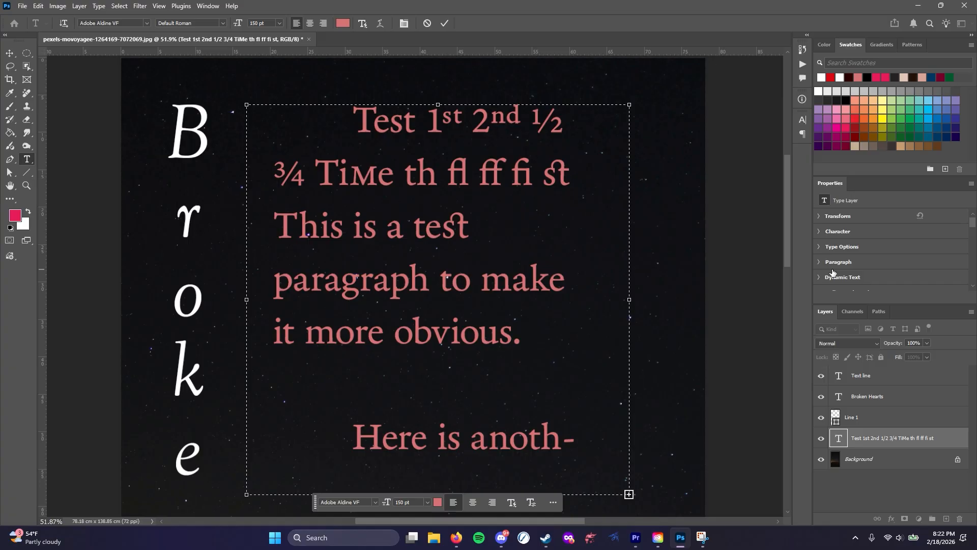
{"action": "scroll", "coordinate": [834, 270], "scroll_direction": "down", "scroll_amount": 3}
{"action": "scroll", "coordinate": [840, 263], "scroll_direction": "down", "scroll_amount": 3}
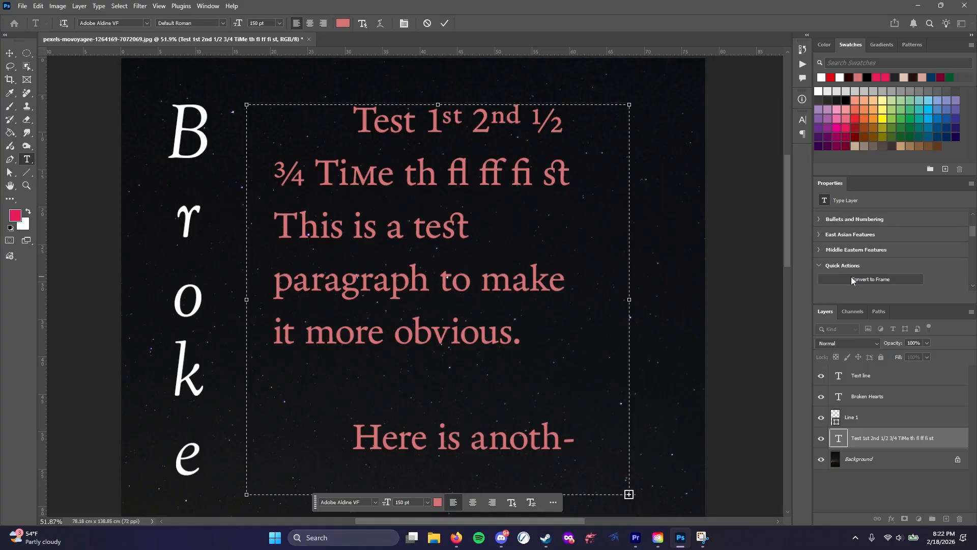
{"action": "left_click", "coordinate": [827, 218]}
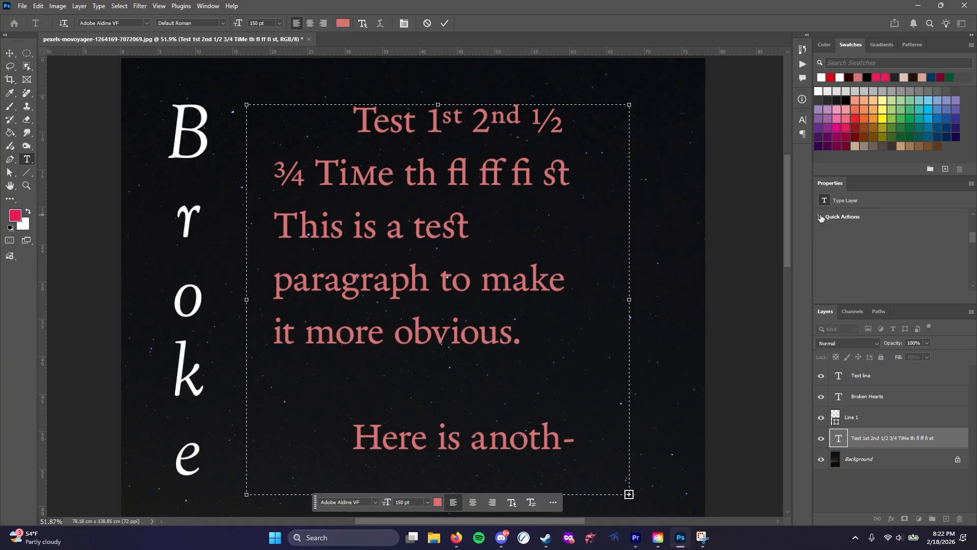
{"action": "scroll", "coordinate": [875, 261], "scroll_direction": "up", "scroll_amount": 3}
{"action": "scroll", "coordinate": [874, 262], "scroll_direction": "up", "scroll_amount": 2}
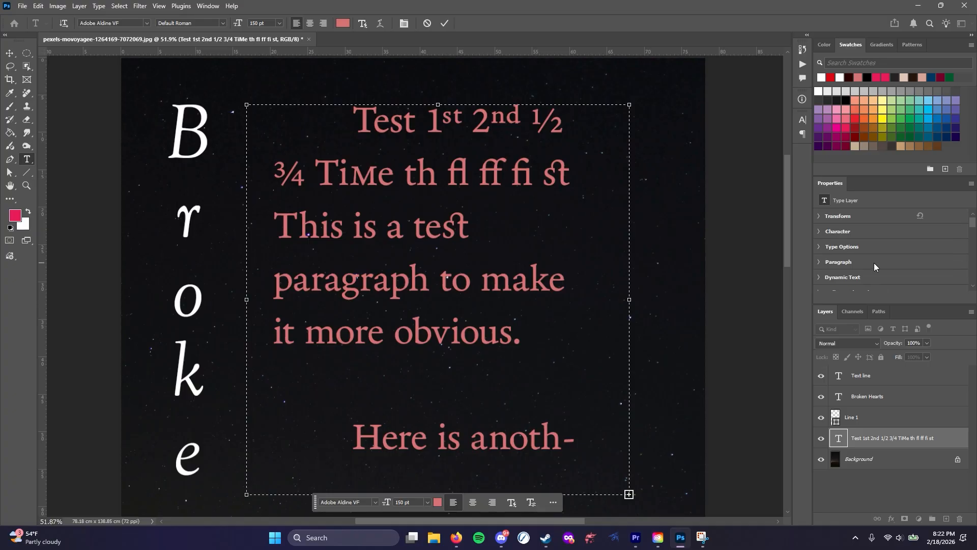
Examine the type layer's Character and Type Options properties in an enlarged Properties area alongside the floating character settings
{"action": "left_click", "coordinate": [820, 231]}
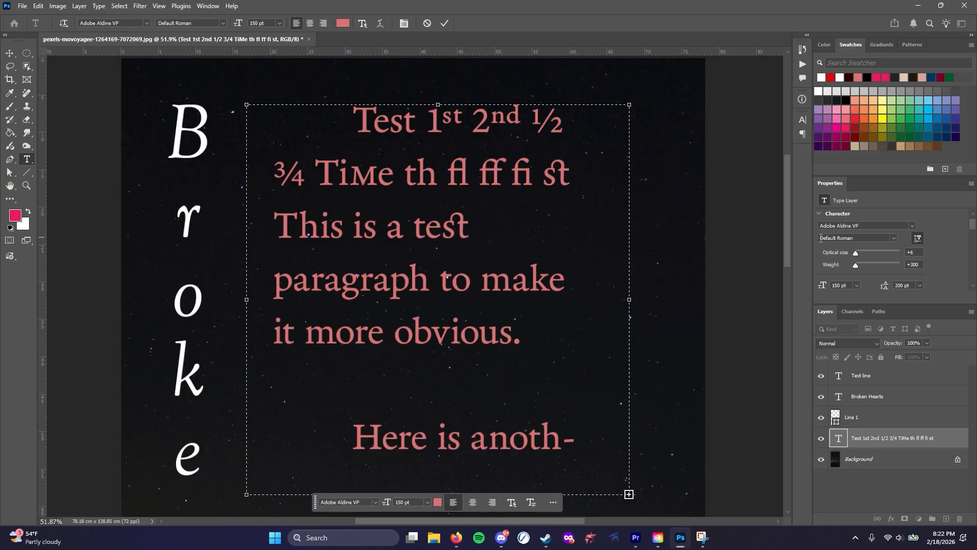
{"action": "scroll", "coordinate": [824, 240], "scroll_direction": "down", "scroll_amount": 2}
{"action": "scroll", "coordinate": [832, 259], "scroll_direction": "down", "scroll_amount": 4}
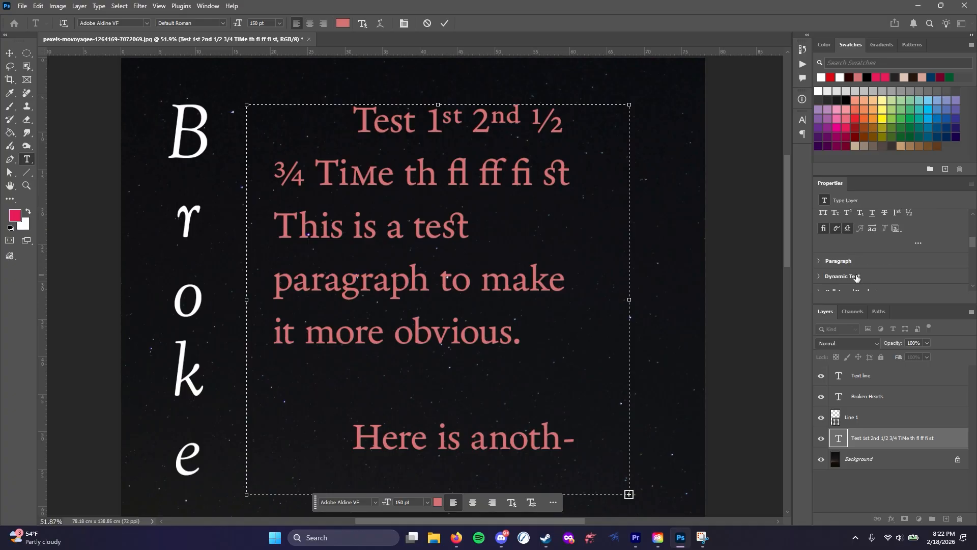
{"action": "scroll", "coordinate": [945, 273], "scroll_direction": "up", "scroll_amount": 3}
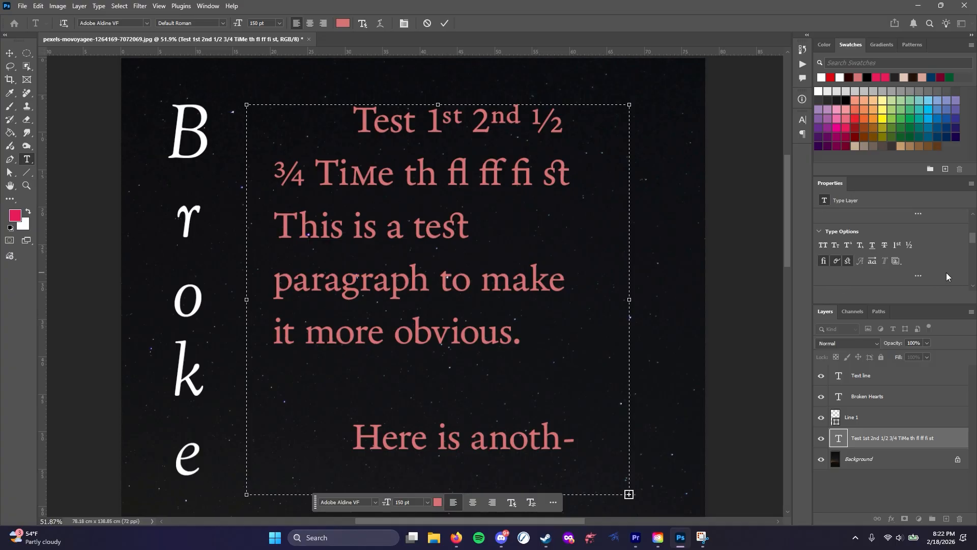
{"action": "scroll", "coordinate": [946, 273], "scroll_direction": "up", "scroll_amount": 2}
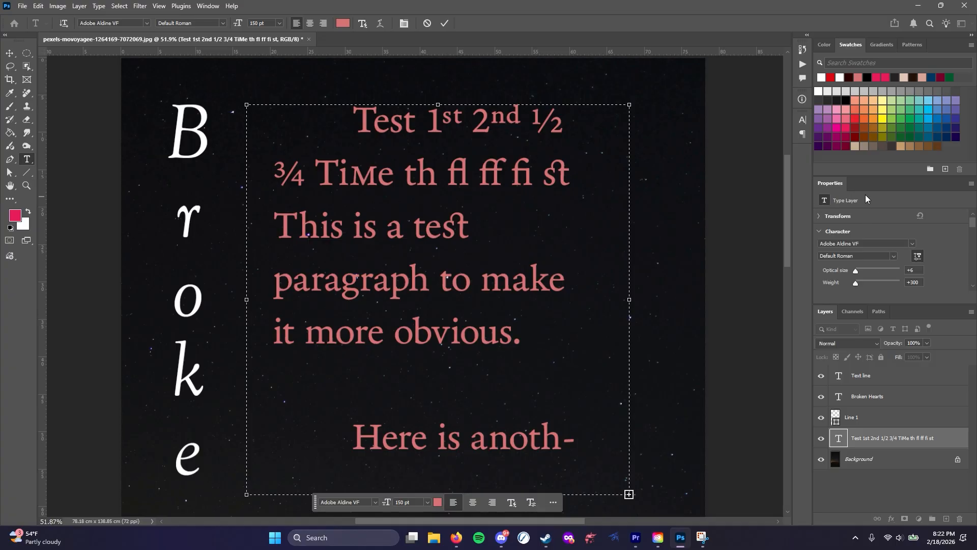
{"action": "left_click_drag", "start_coordinate": [890, 304], "coordinate": [892, 375]}
{"action": "left_click", "coordinate": [802, 121]}
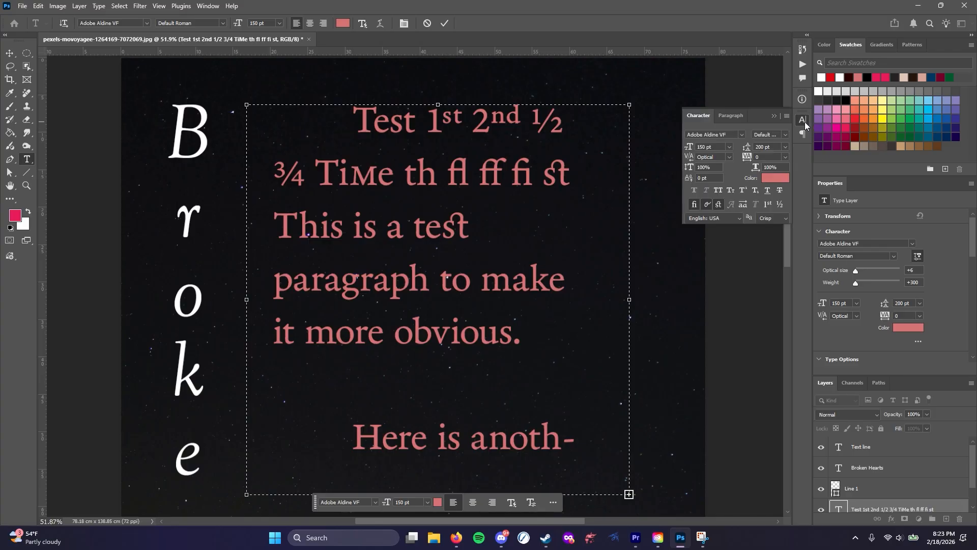
Compare the type layer's Type Options and Paragraph properties with the floating character and paragraph settings
{"action": "scroll", "coordinate": [905, 299], "scroll_direction": "down", "scroll_amount": 3}
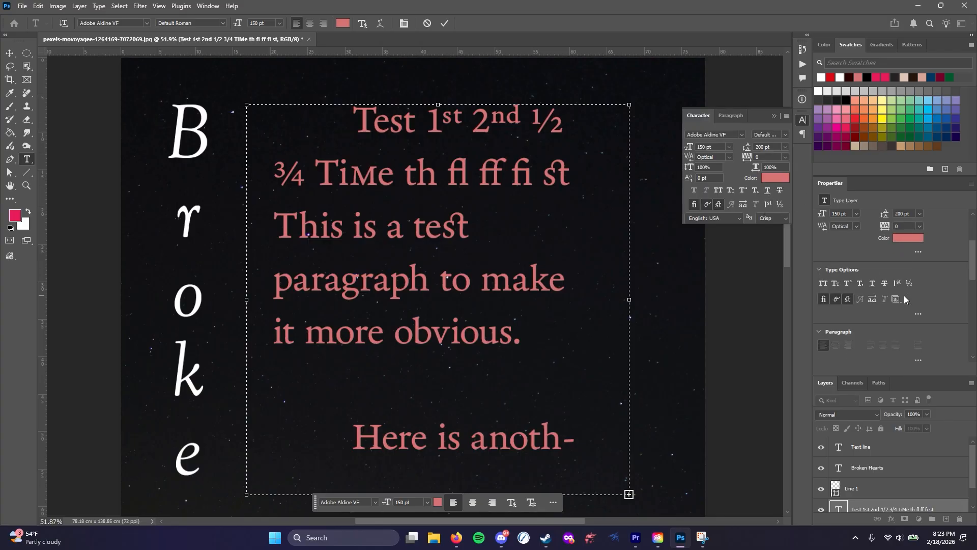
{"action": "left_click", "coordinate": [731, 115]}
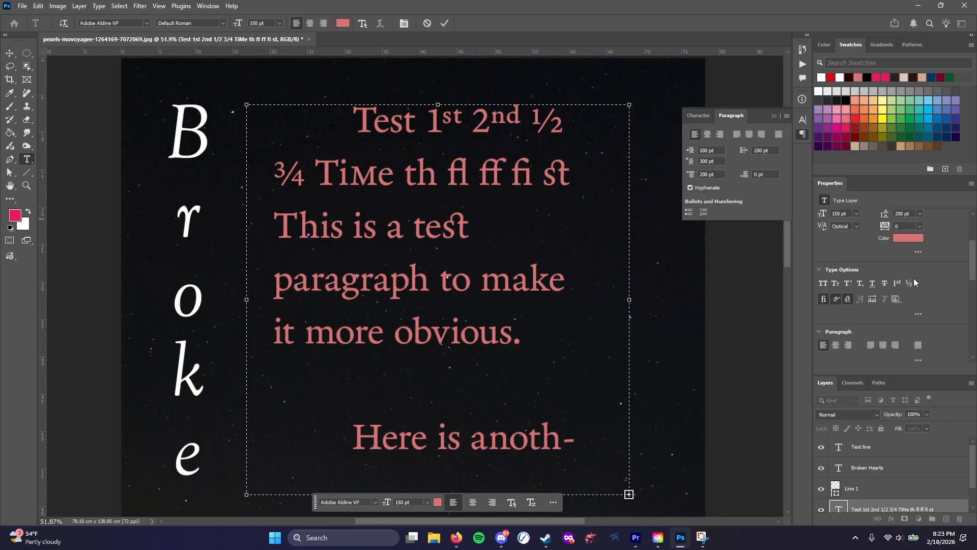
{"action": "left_click", "coordinate": [802, 133]}
{"action": "scroll", "coordinate": [903, 282], "scroll_direction": "down", "scroll_amount": 2}
{"action": "scroll", "coordinate": [903, 284], "scroll_direction": "down", "scroll_amount": 1}
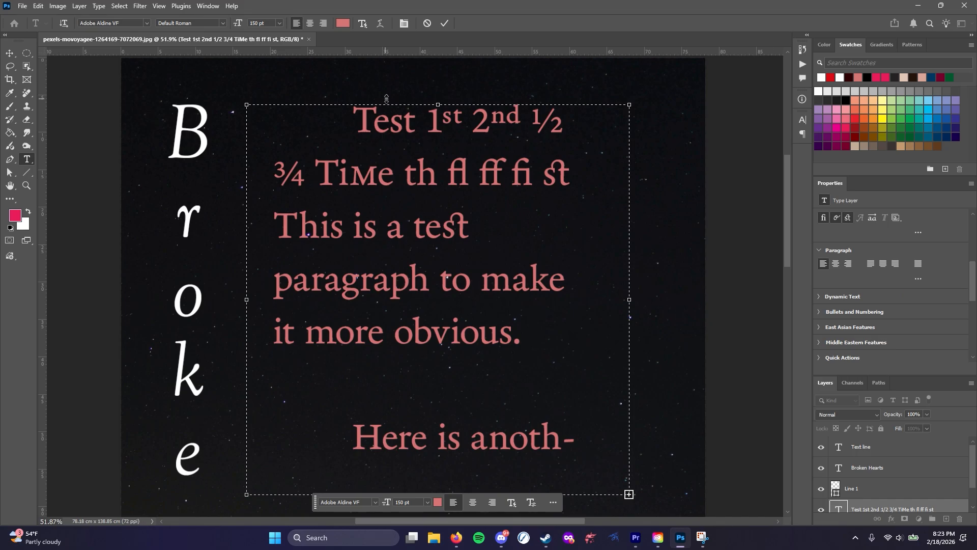
Finish editing the paragraph text and delete all the type layers and the Line 1 layer, keeping only the Background
{"action": "scroll", "coordinate": [426, 333], "scroll_direction": "down", "scroll_amount": 3}
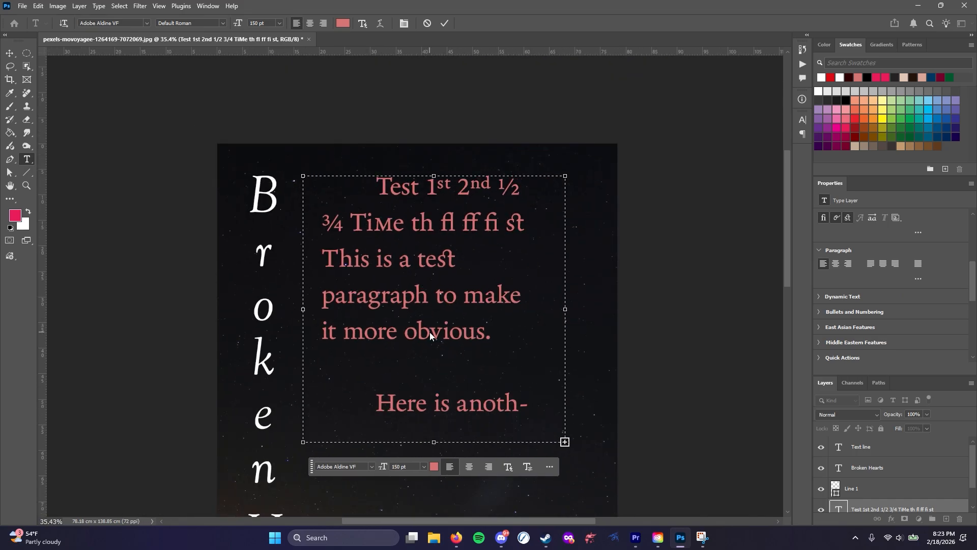
{"action": "scroll", "coordinate": [496, 341], "scroll_direction": "down", "scroll_amount": 2}
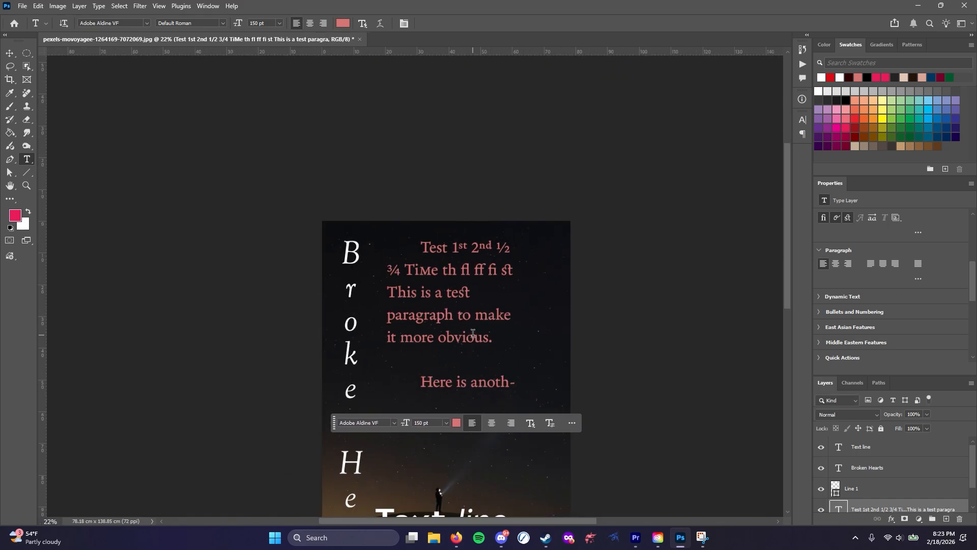
{"action": "scroll", "coordinate": [472, 333], "scroll_direction": "down", "scroll_amount": 1}
{"action": "scroll", "coordinate": [473, 336], "scroll_direction": "down", "scroll_amount": 1}
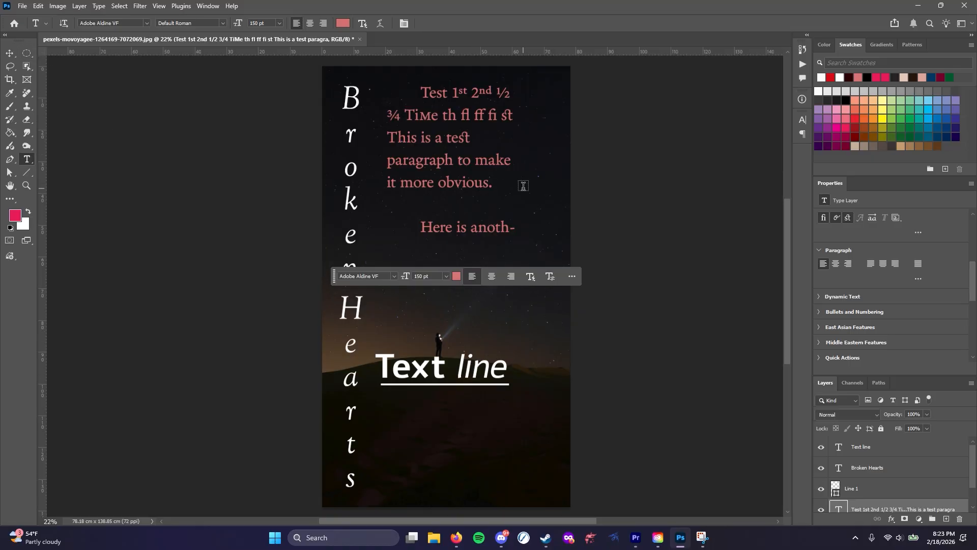
{"action": "left_click", "coordinate": [883, 449], "text": "shift"}
{"action": "left_click", "coordinate": [959, 519]}
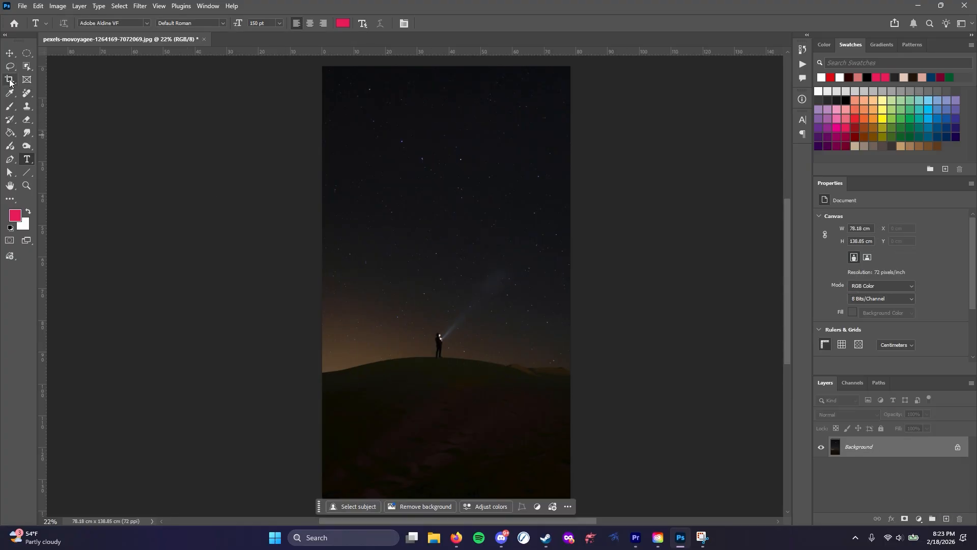
Crop the photo to a 1:1 (Square) ratio around the figure on the hill and the surrounding sky
{"action": "left_click", "coordinate": [10, 79]}
{"action": "left_click", "coordinate": [99, 25]}
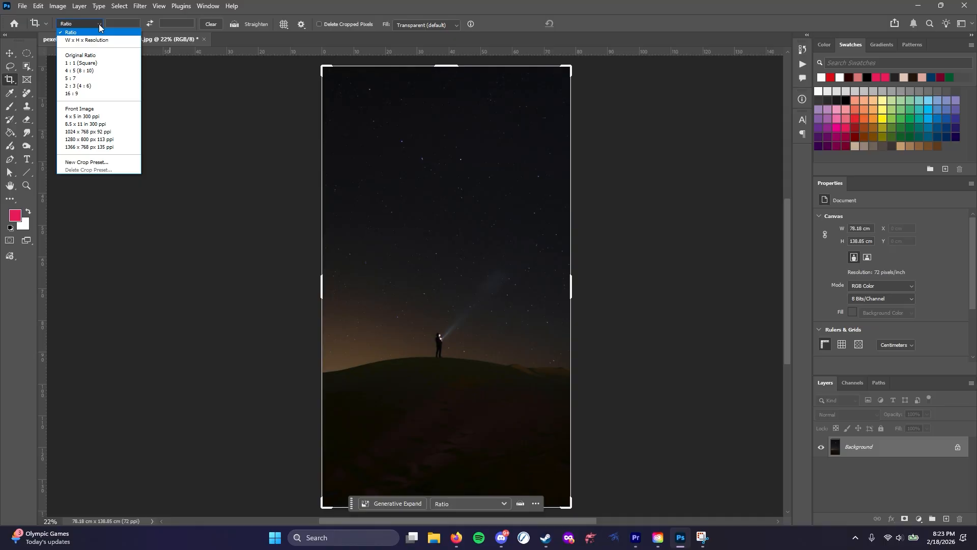
{"action": "left_click", "coordinate": [96, 62]}
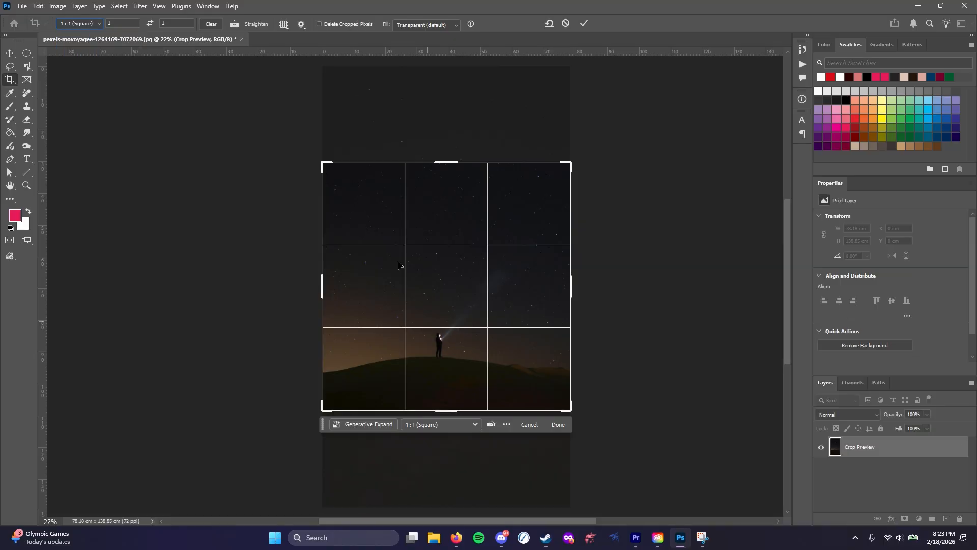
{"action": "left_click_drag", "start_coordinate": [324, 162], "coordinate": [364, 200]}
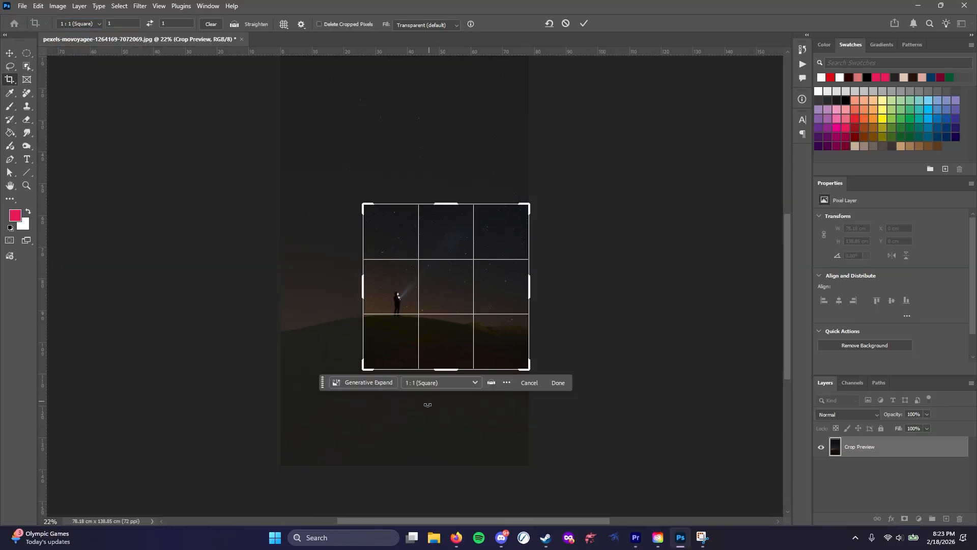
{"action": "left_click_drag", "start_coordinate": [396, 441], "coordinate": [395, 443]}
{"action": "mouse_move", "coordinate": [458, 305]}
{"action": "left_mouse_down"}
{"action": "mouse_move", "coordinate": [446, 318]}
{"action": "mouse_move", "coordinate": [468, 314]}
{"action": "left_mouse_up"}
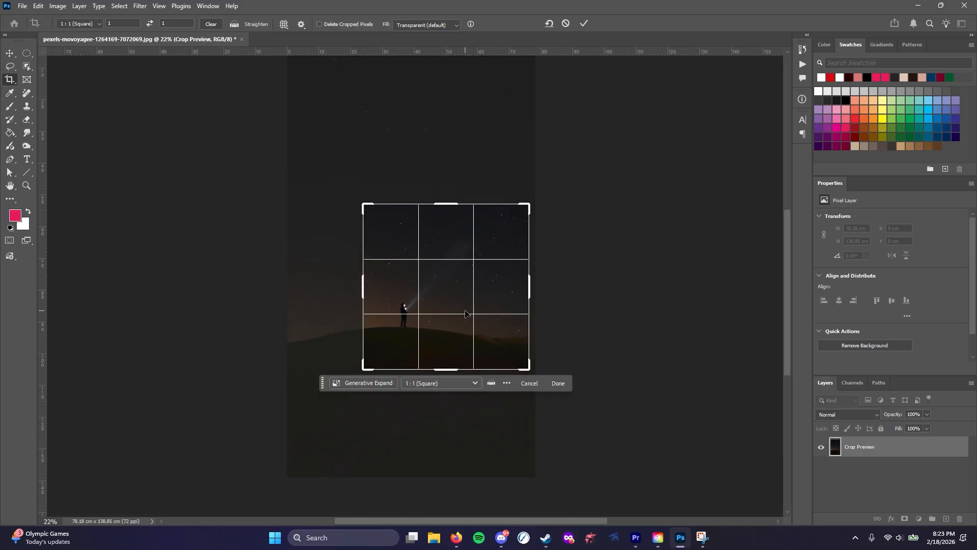
{"action": "key", "text": "Return"}
{"action": "scroll", "coordinate": [448, 313], "scroll_direction": "up", "scroll_amount": 5}
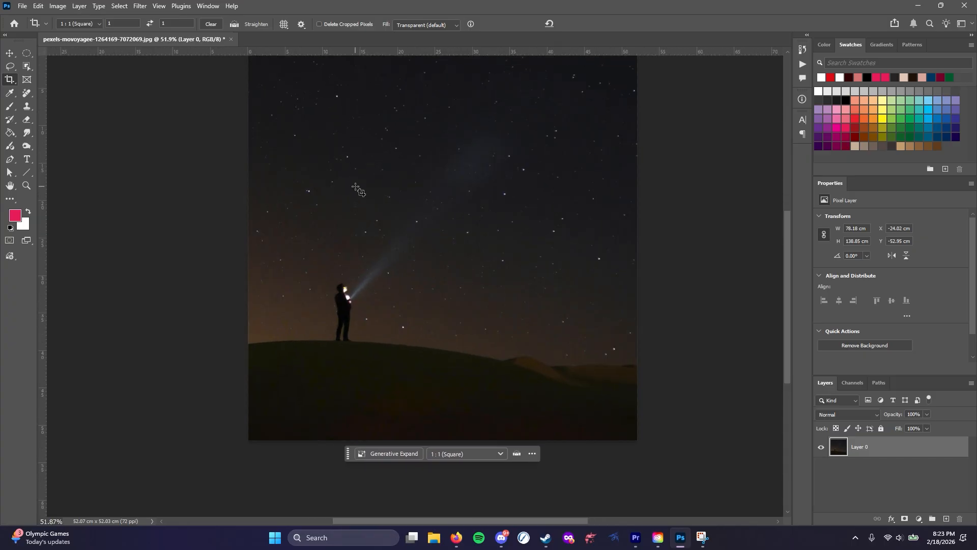
Add the text "These forgotten stars" in the sky in the upper part of the photo
{"action": "left_click", "coordinate": [27, 159]}
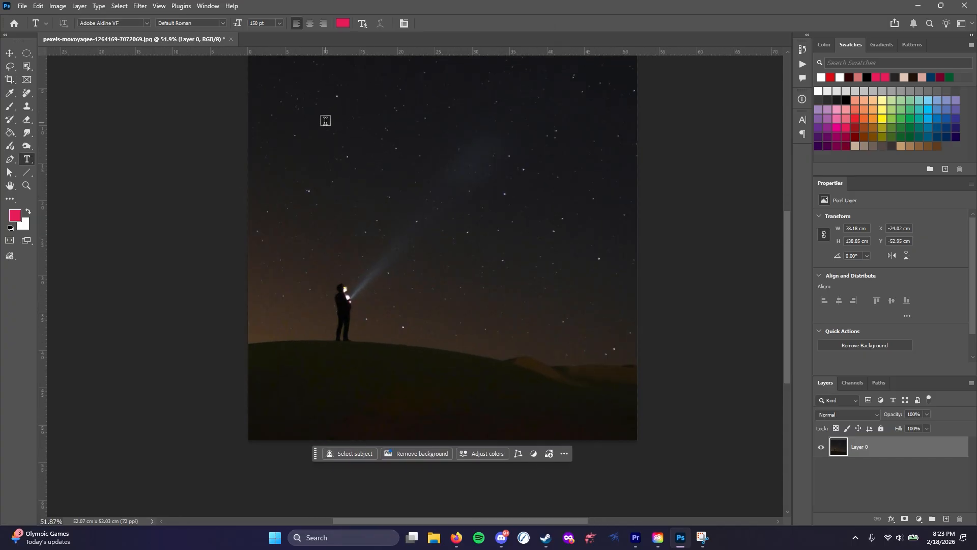
{"action": "left_click", "coordinate": [323, 122]}
{"action": "type", "text": "Thes"}
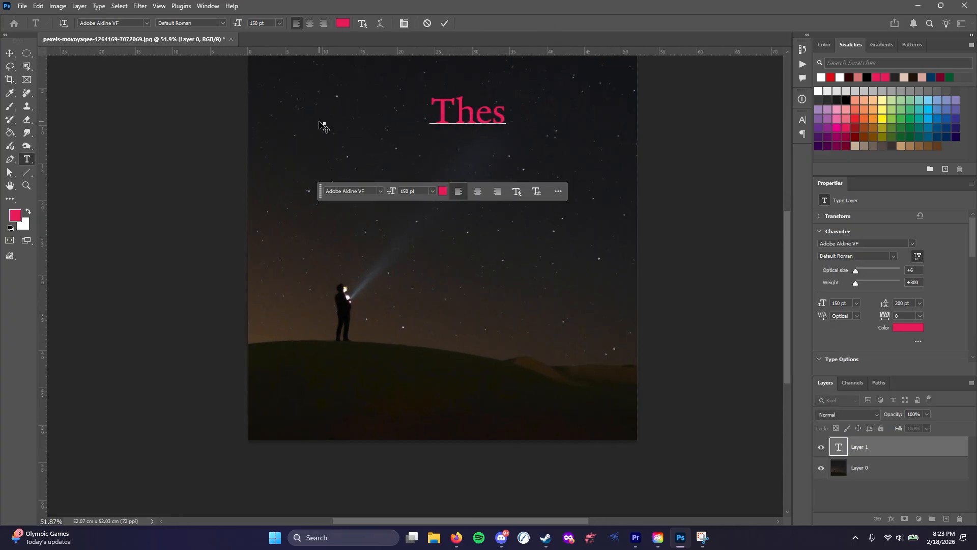
{"action": "type", "text": "e forgotten"}
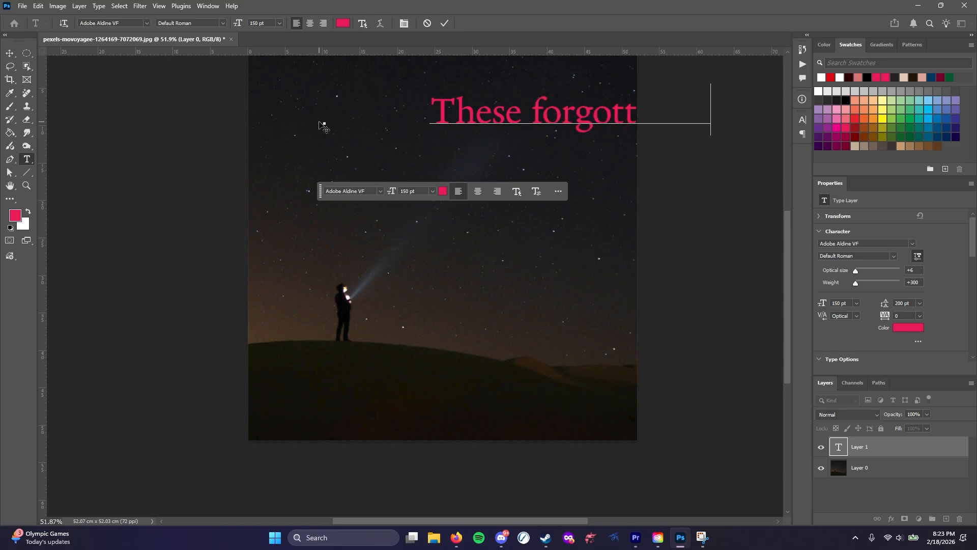
{"action": "left_click", "coordinate": [340, 315]}
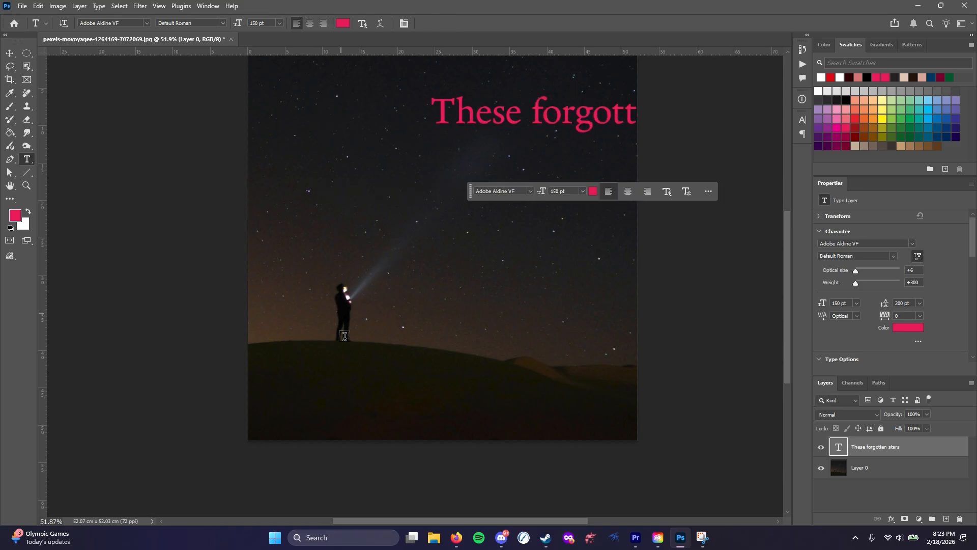
Add a second text line, "The Indigo Fortune", over the dark hill
{"action": "left_click", "coordinate": [326, 380]}
{"action": "type", "text": "TThe Indigo F"}
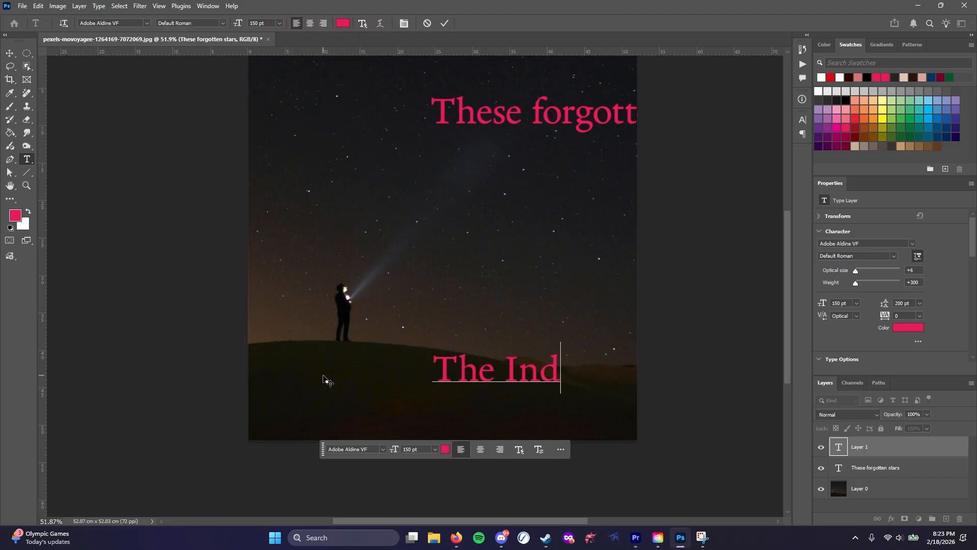
{"action": "type", "text": "une"}
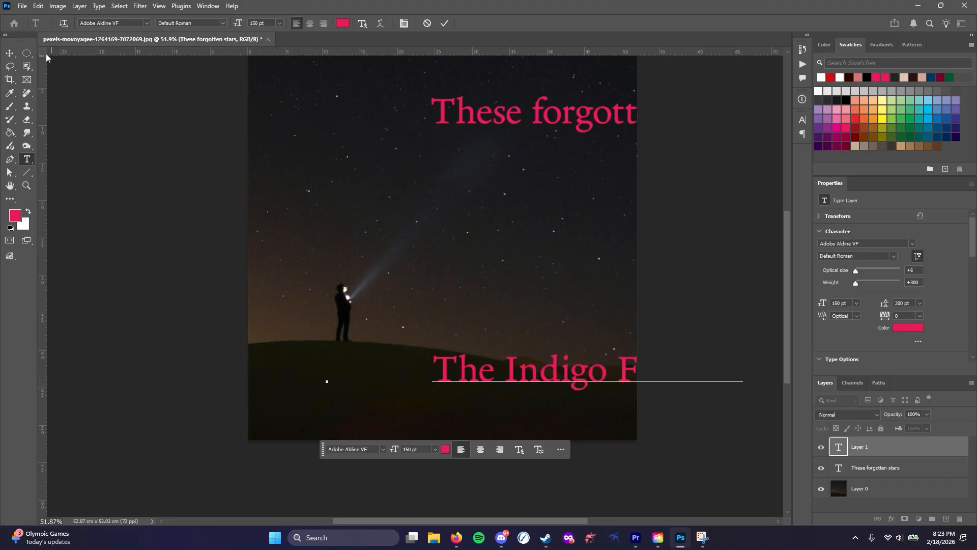
Move "The Indigo Fortune" and "These forgotten stars" so both lines fit fully inside the cropped photo
{"action": "left_click", "coordinate": [10, 53]}
{"action": "left_click_drag", "start_coordinate": [454, 381], "coordinate": [289, 417]}
{"action": "left_click_drag", "start_coordinate": [588, 116], "coordinate": [442, 107]}
{"action": "left_click_drag", "start_coordinate": [442, 107], "coordinate": [450, 99]}
{"action": "scroll", "coordinate": [497, 227], "scroll_direction": "up", "scroll_amount": 1}
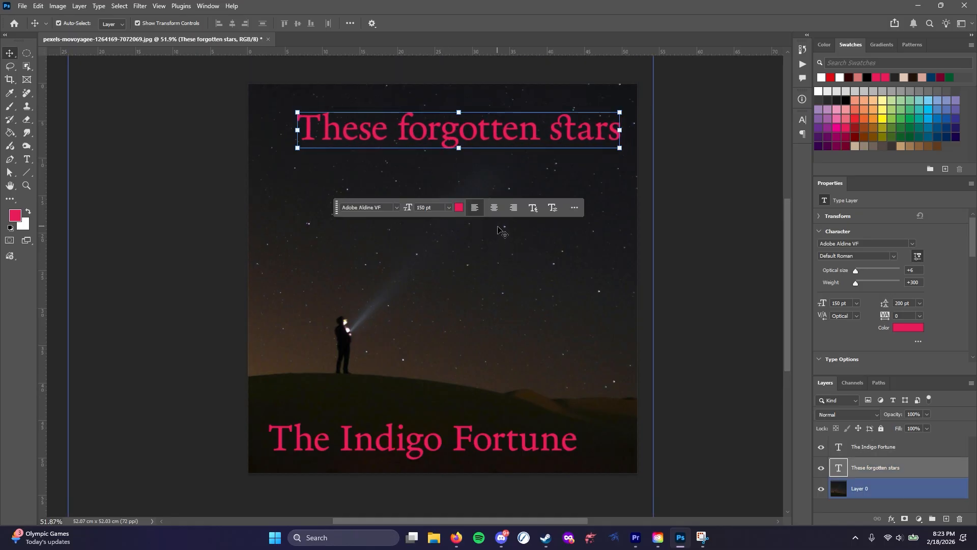
{"action": "scroll", "coordinate": [497, 227], "scroll_direction": "up", "scroll_amount": 2}
Filter the additional fonts by Funky across all classes and apply Blackcurrant Black to "These forgotten stars"
{"action": "double_click", "coordinate": [454, 141]}
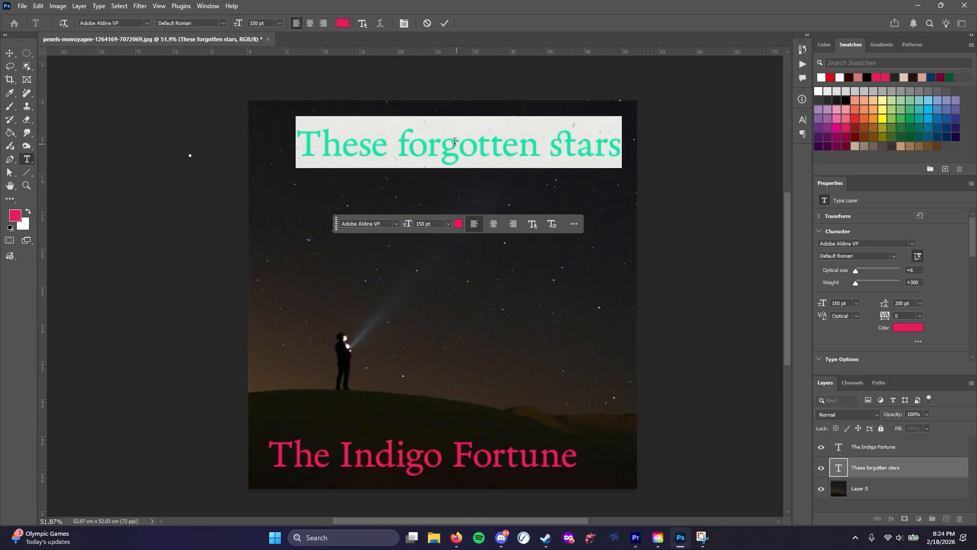
{"action": "left_click", "coordinate": [147, 24]}
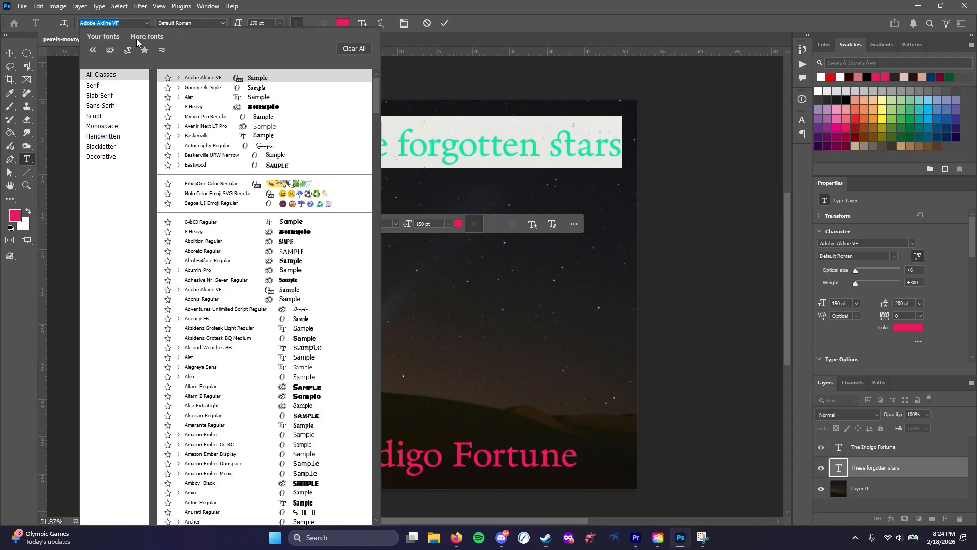
{"action": "left_click", "coordinate": [139, 36]}
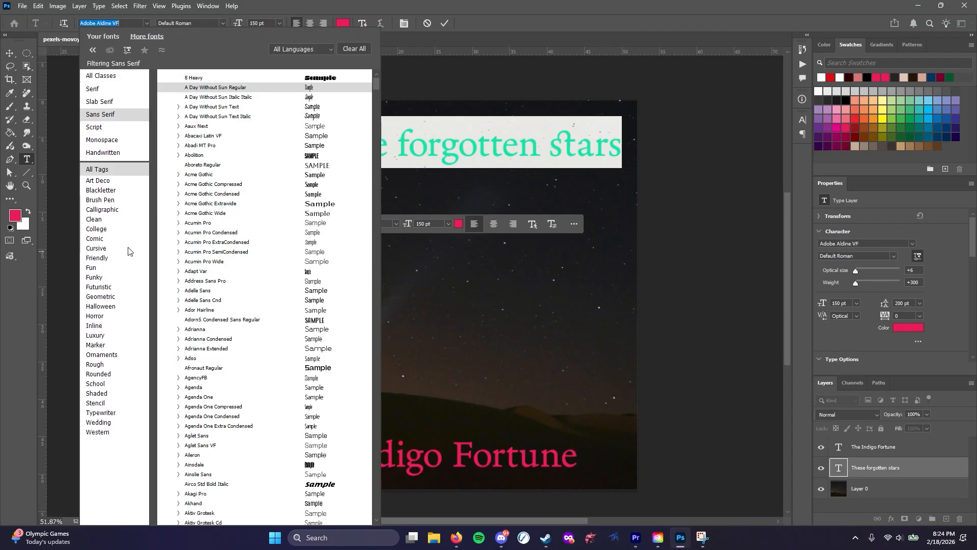
{"action": "left_click", "coordinate": [97, 277]}
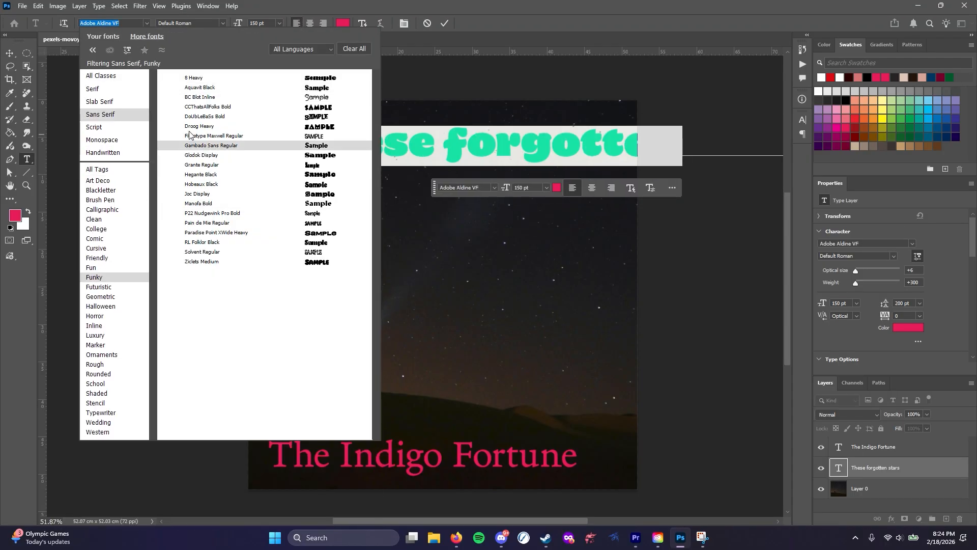
{"action": "left_click", "coordinate": [93, 80]}
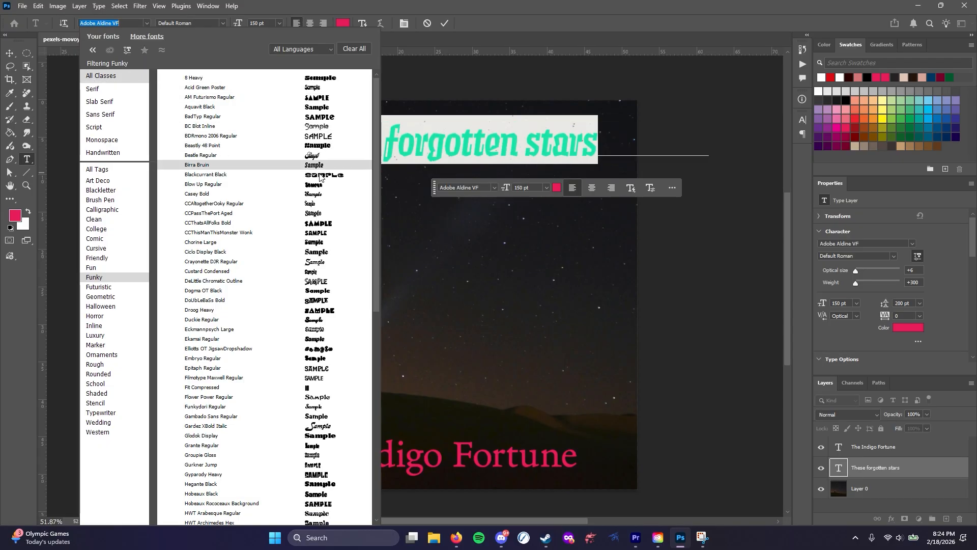
Break the "These forgotten stars" title into three lines with one word on each
{"action": "left_click", "coordinate": [482, 144]}
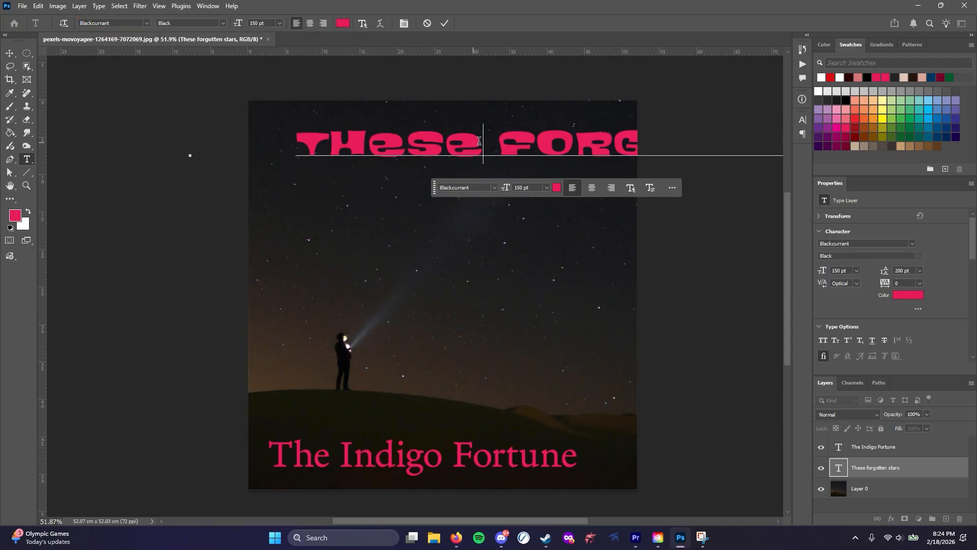
{"action": "key", "text": "Return"}
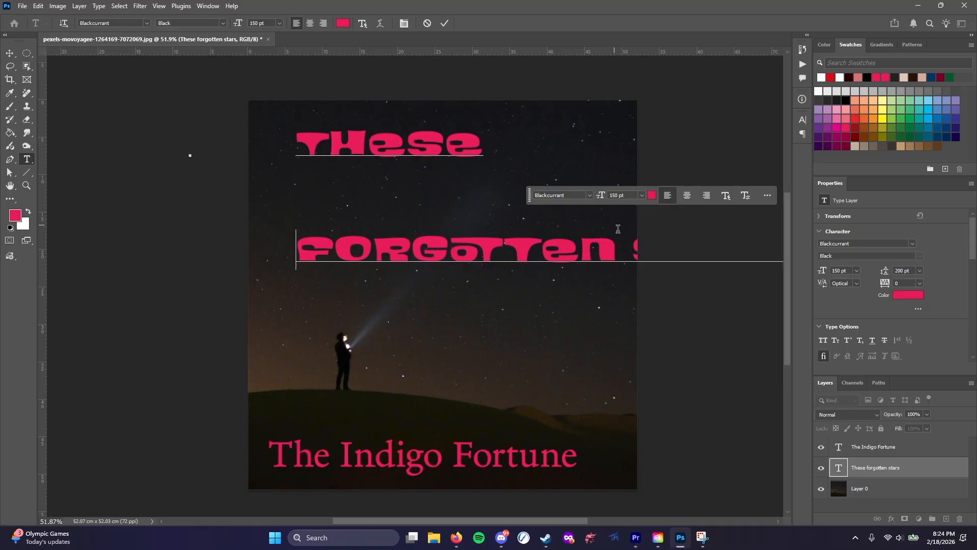
{"action": "key", "text": "Return"}
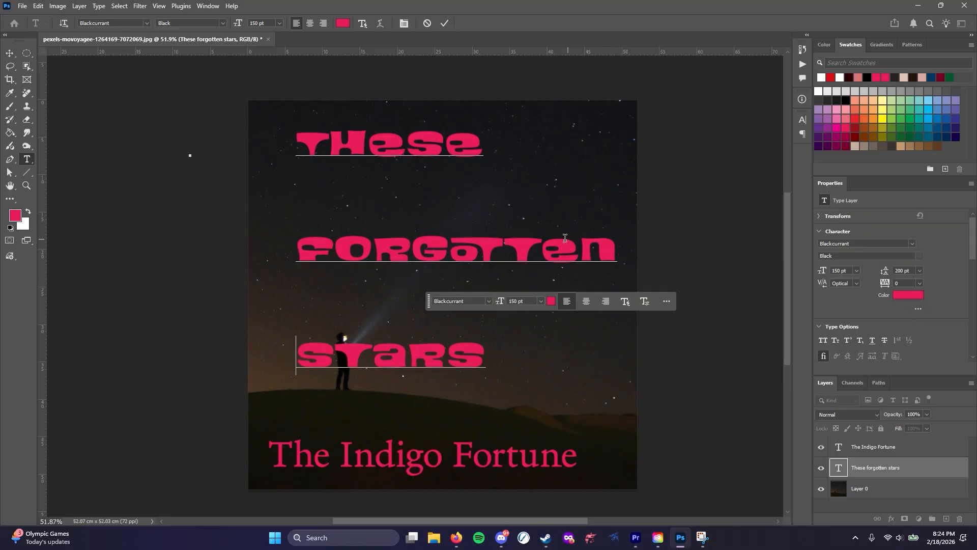
Set all indents and the space before and after paragraphs to 0 pt for the whole three-line title
{"action": "key", "text": "ctrl+a"}
{"action": "left_click", "coordinate": [806, 119]}
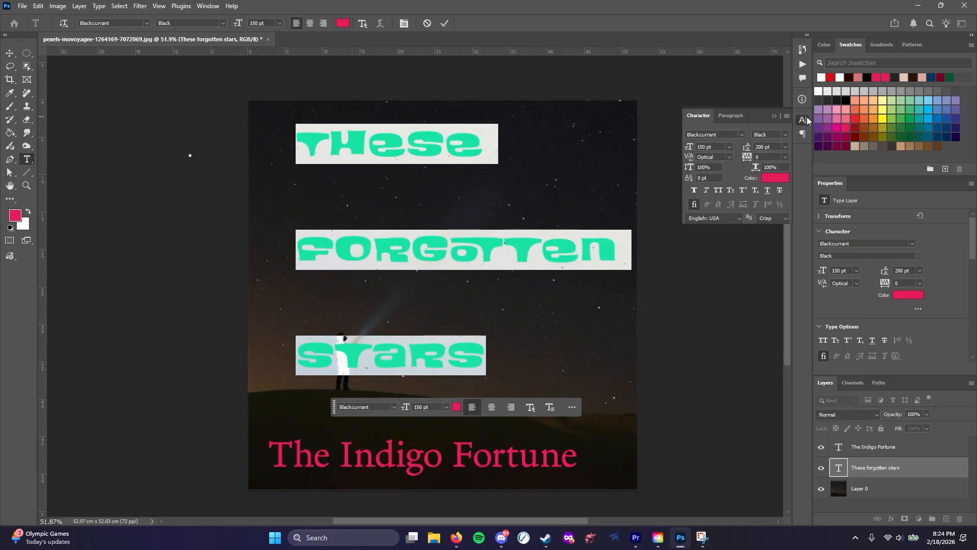
{"action": "left_click", "coordinate": [802, 133]}
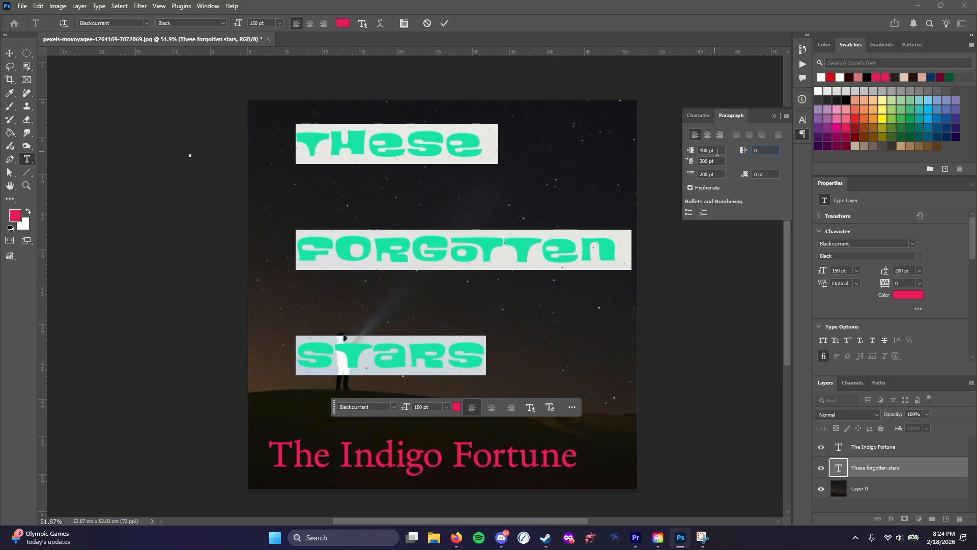
{"action": "type", "text": "0"}
{"action": "left_click_drag", "start_coordinate": [710, 161], "coordinate": [683, 175]}
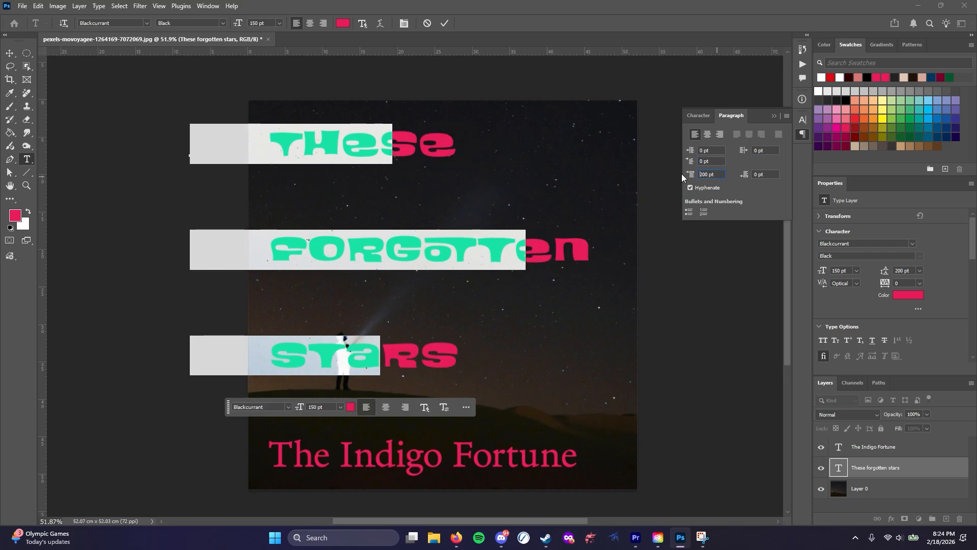
{"action": "type", "text": "0"}
{"action": "key", "text": "Tab"}
{"action": "type", "text": "0"}
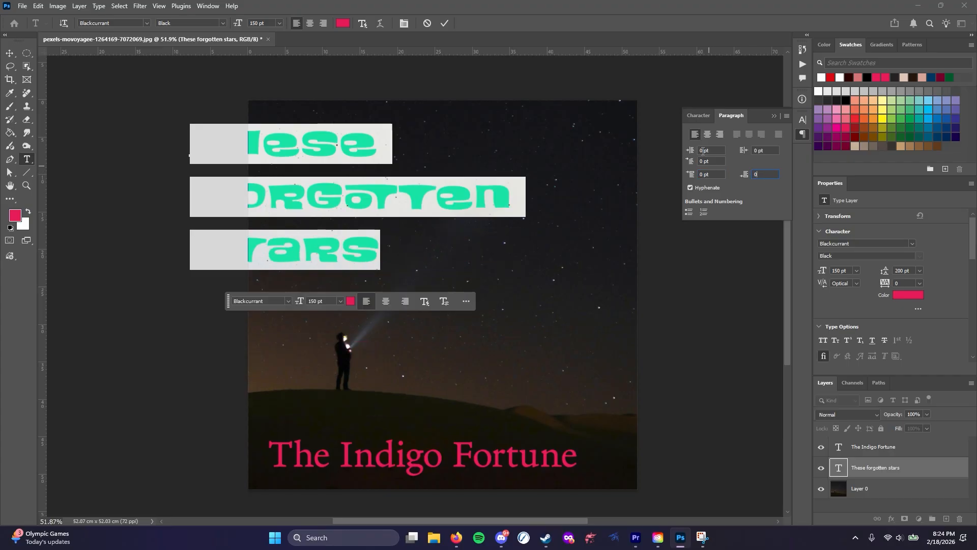
{"action": "left_click", "coordinate": [717, 150]}
Move the three-line title so that it sits fully inside the photo's sky area
{"action": "left_click", "coordinate": [9, 53]}
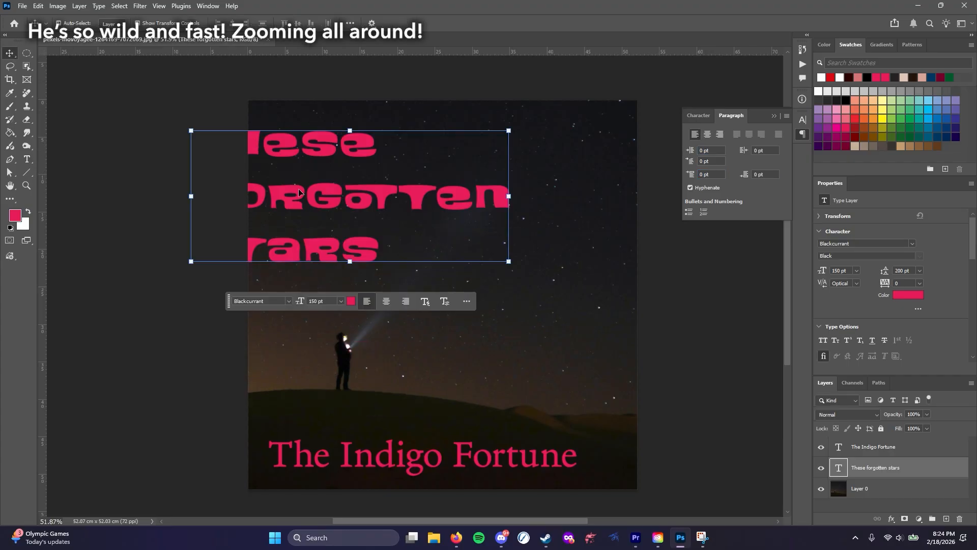
{"action": "left_click_drag", "start_coordinate": [285, 168], "coordinate": [386, 160]}
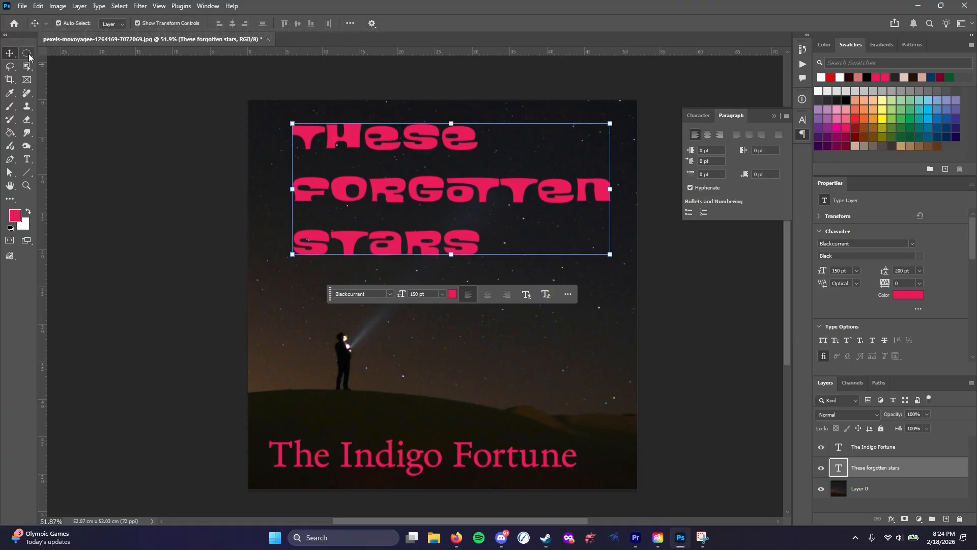
{"action": "left_click", "coordinate": [28, 54]}
Right-align the title's "forgotten" line and select the title's entire text
{"action": "left_click", "coordinate": [27, 159]}
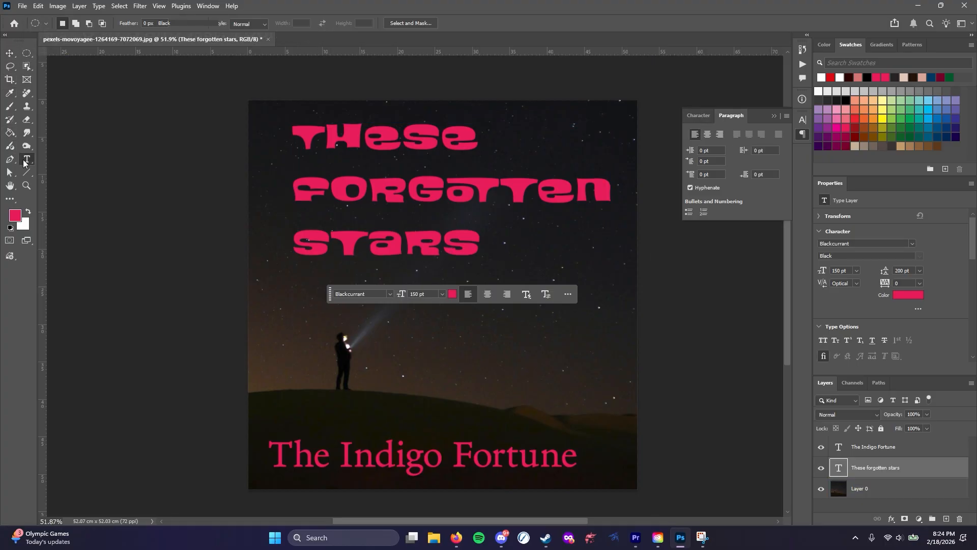
{"action": "left_click", "coordinate": [368, 188]}
{"action": "left_click", "coordinate": [323, 23]}
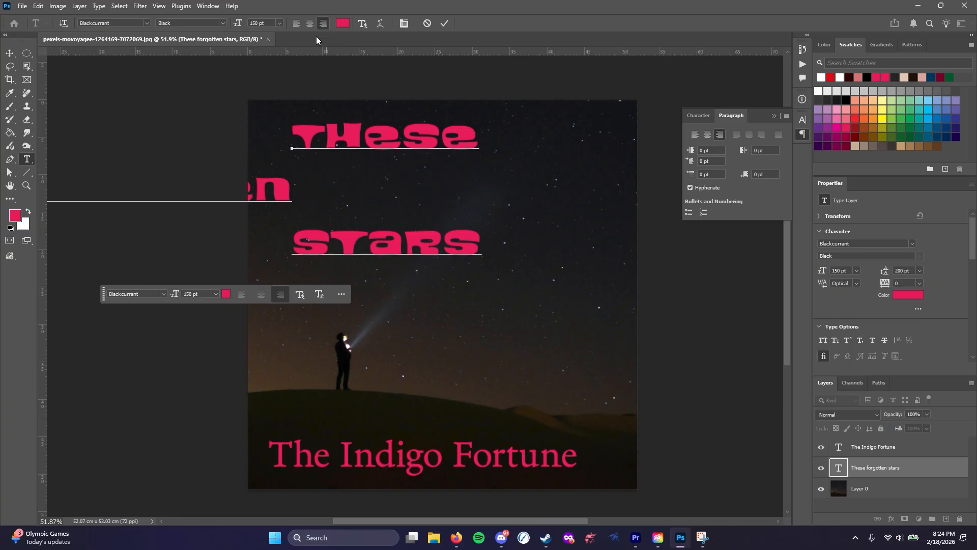
{"action": "left_click", "coordinate": [325, 138]}
{"action": "key", "text": "ctrl+a"}
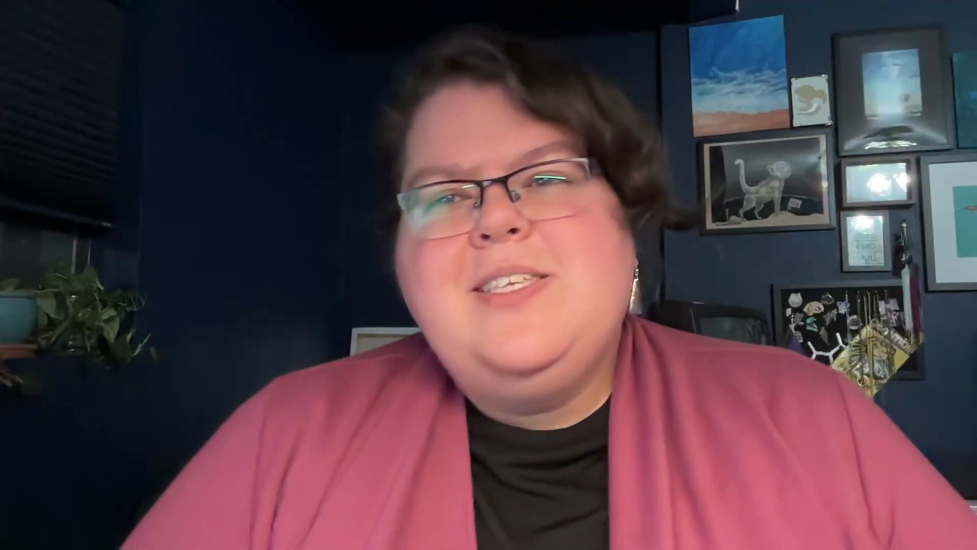